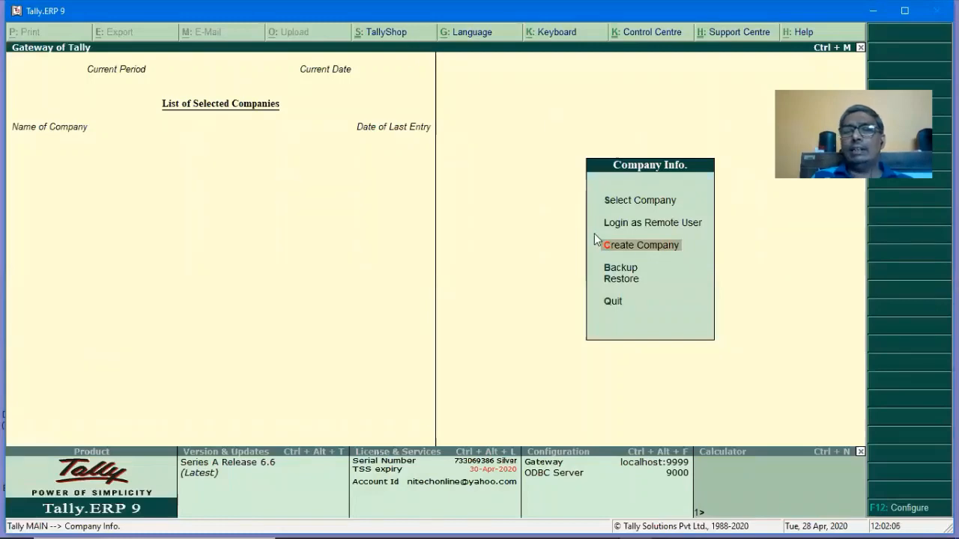
# Start a new company named Tds with address lines Indira Nagar and Lucknow.
pyautogui.click(640, 254)
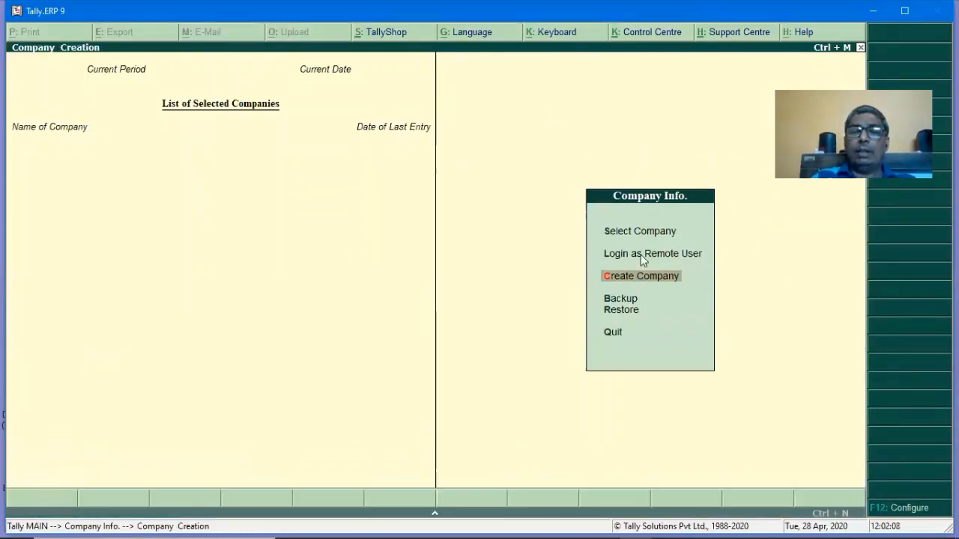
pyautogui.write('Tds')
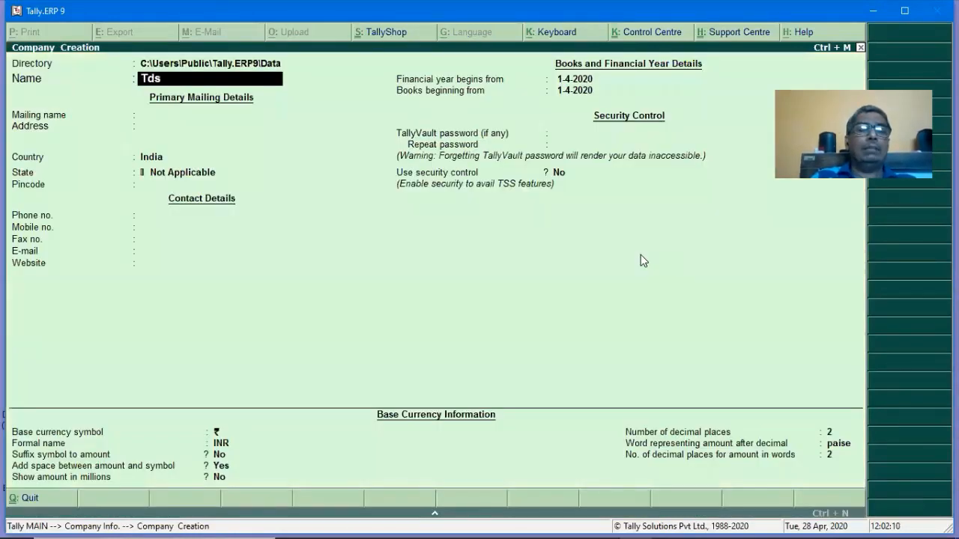
pyautogui.press('Return')
pyautogui.press('BackSpace')
pyautogui.press('BackSpace')
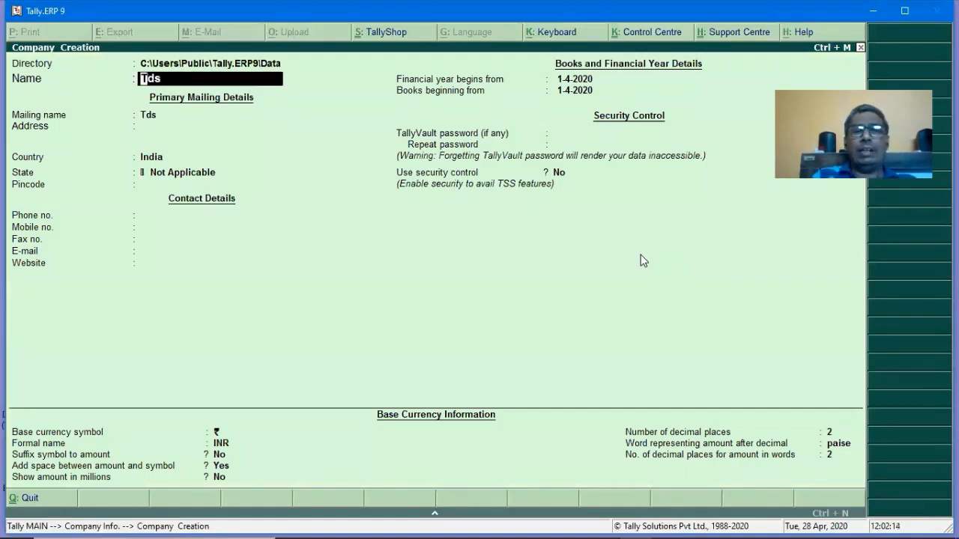
pyautogui.press('Return')
pyautogui.press('Return')
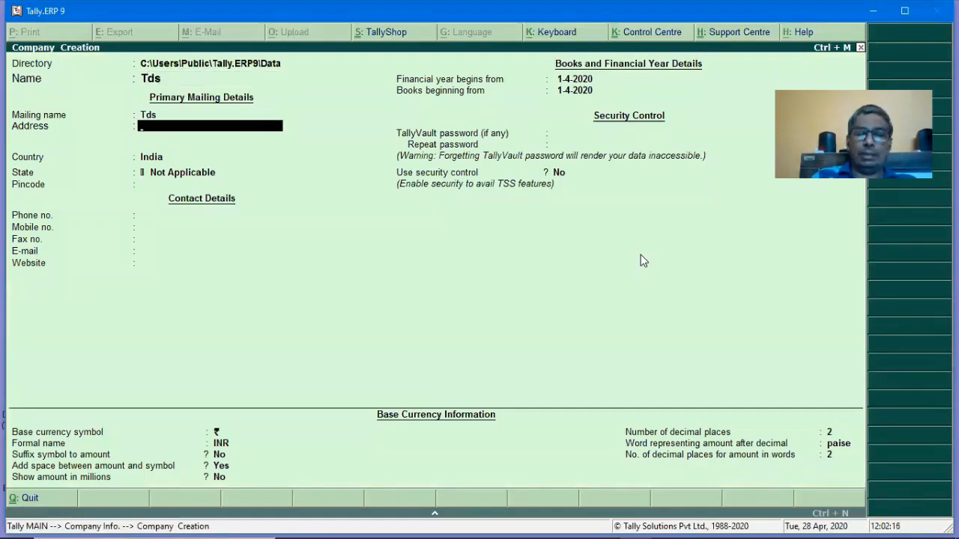
pyautogui.write('Indira Na')
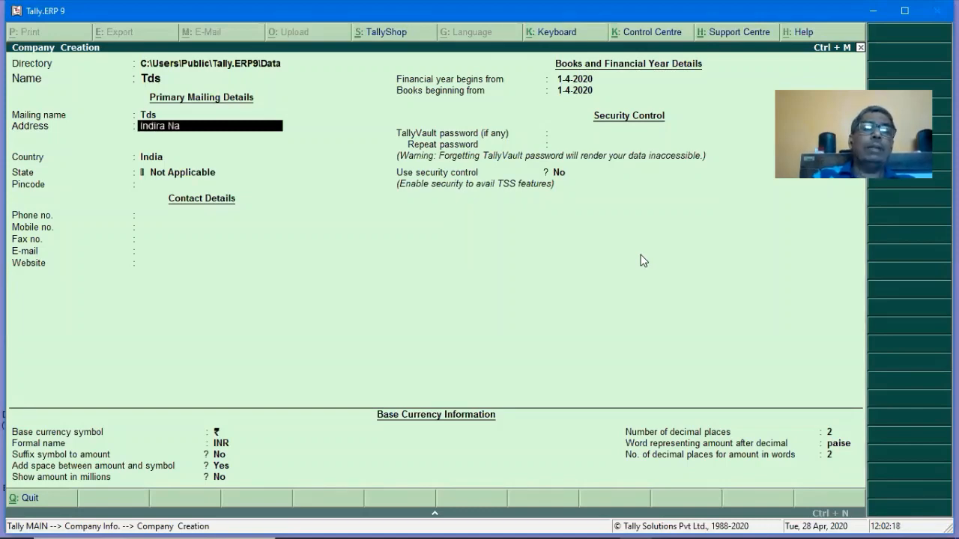
pyautogui.write('gar')
pyautogui.press('Return')
pyautogui.write('Lucknow')
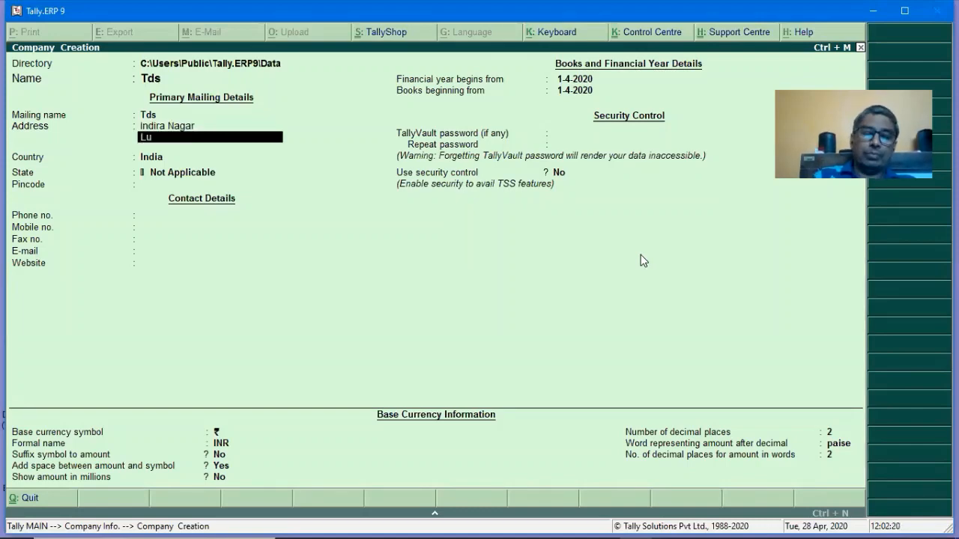
# Choose Uttar Pradesh as the state and enter the corrected pincode.
pyautogui.press('Return')
pyautogui.press('Return')
pyautogui.press('Return')
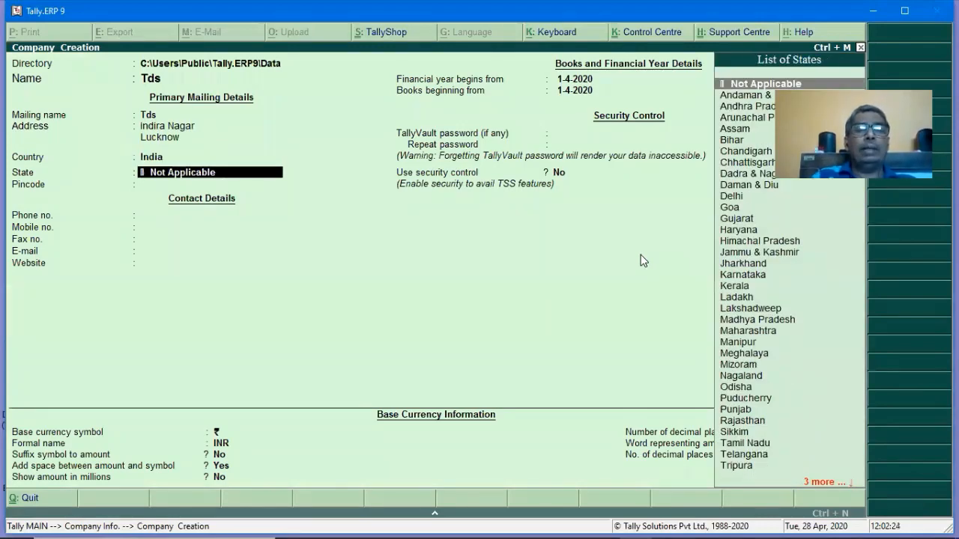
pyautogui.write('U')
pyautogui.press('Down')
pyautogui.press('Return')
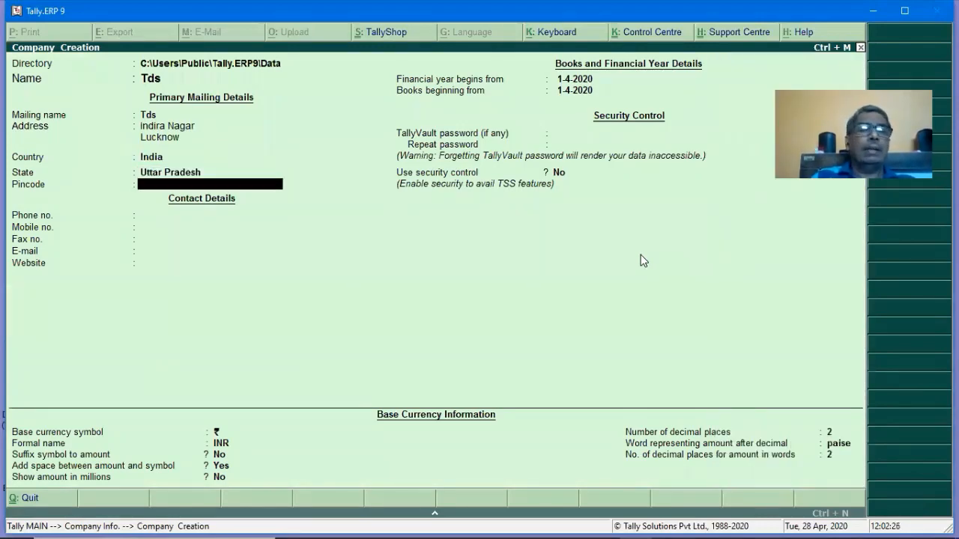
pyautogui.write('226')
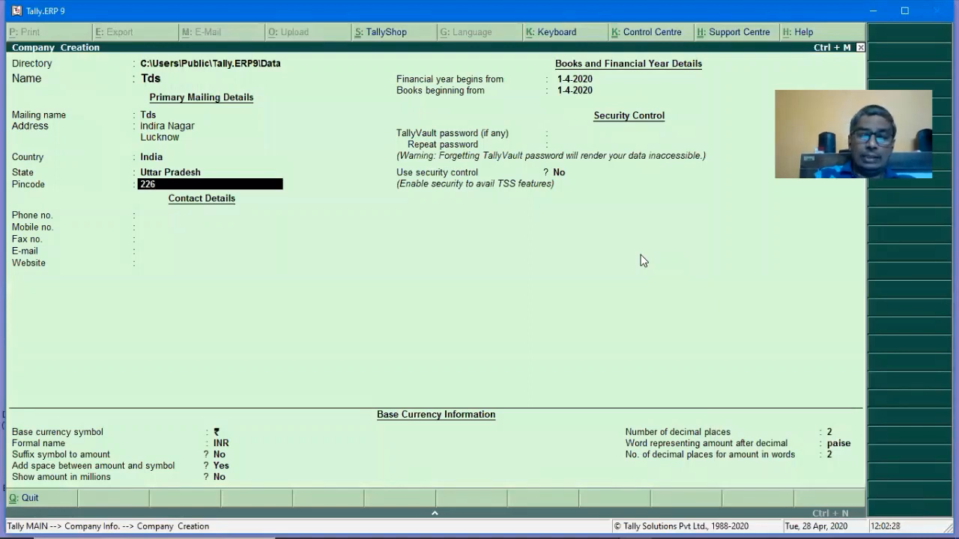
pyautogui.write('106')
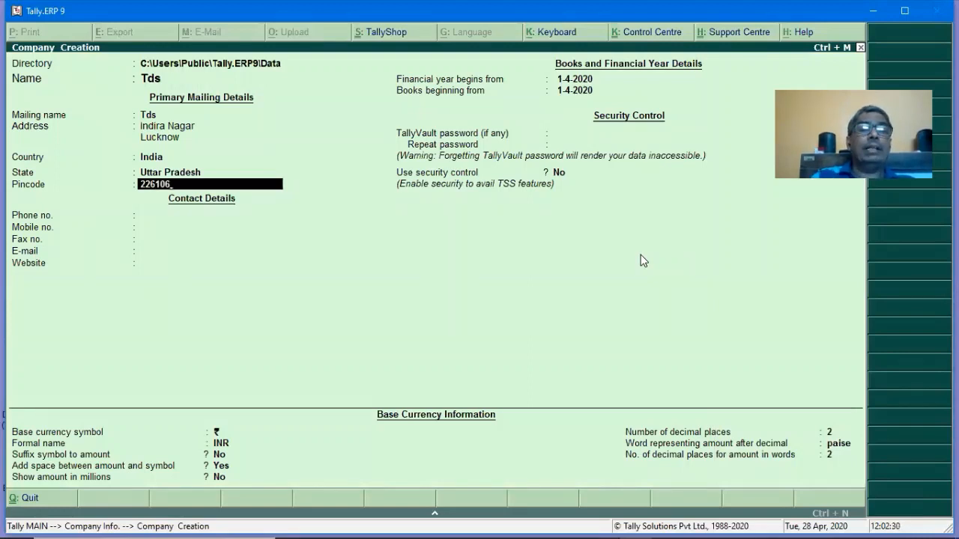
pyautogui.press('BackSpace')
pyautogui.press('BackSpace')
pyautogui.press('BackSpace')
pyautogui.write('016')
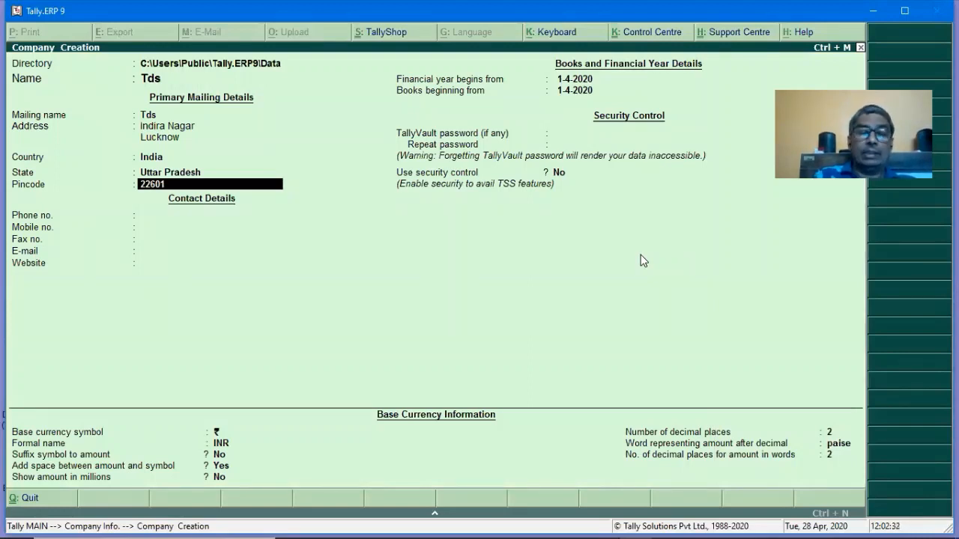
pyautogui.press('Return')
pyautogui.press('Return')
pyautogui.press('Return')
pyautogui.press('Return')
pyautogui.press('Return')
pyautogui.press('Return')
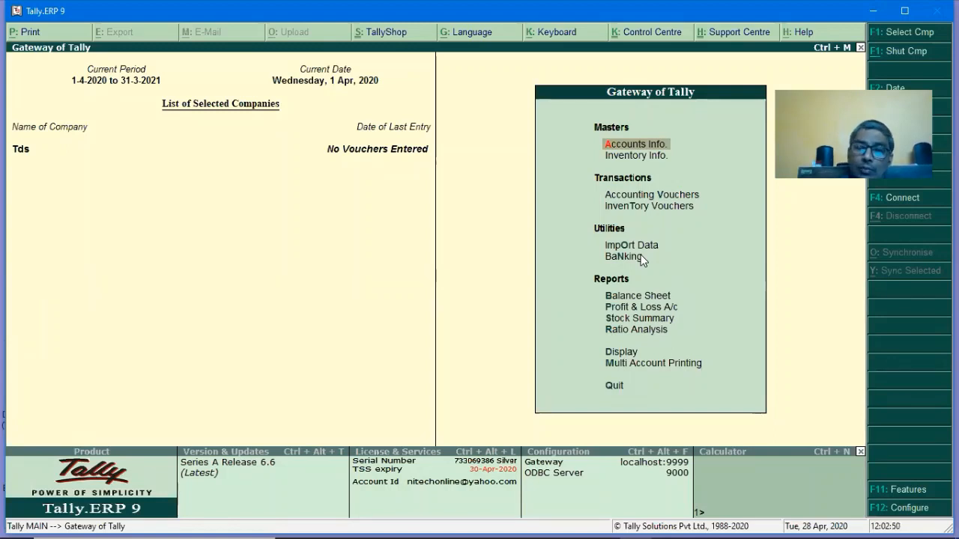
# Set Enable TDS to Yes in the Statutory & Taxation company features.
pyautogui.press('F11')
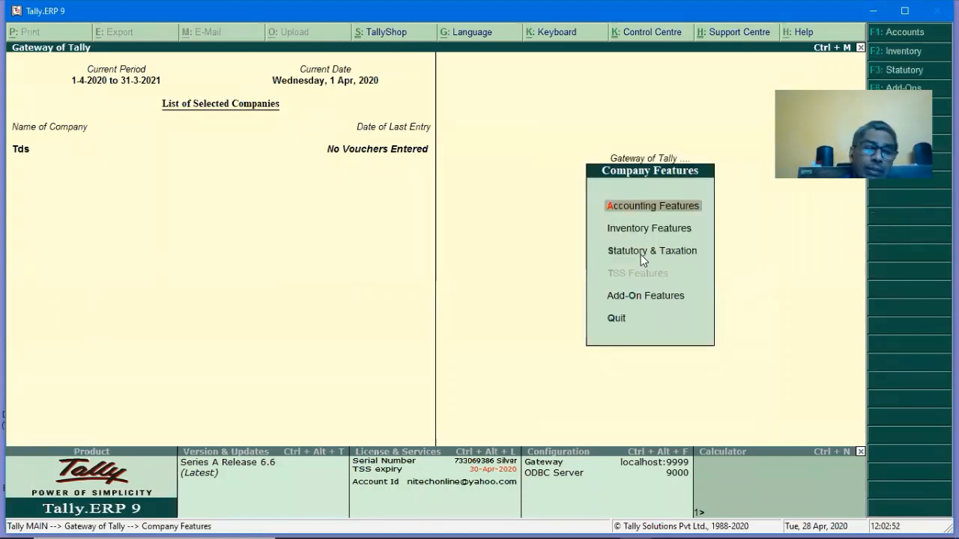
pyautogui.press('s')
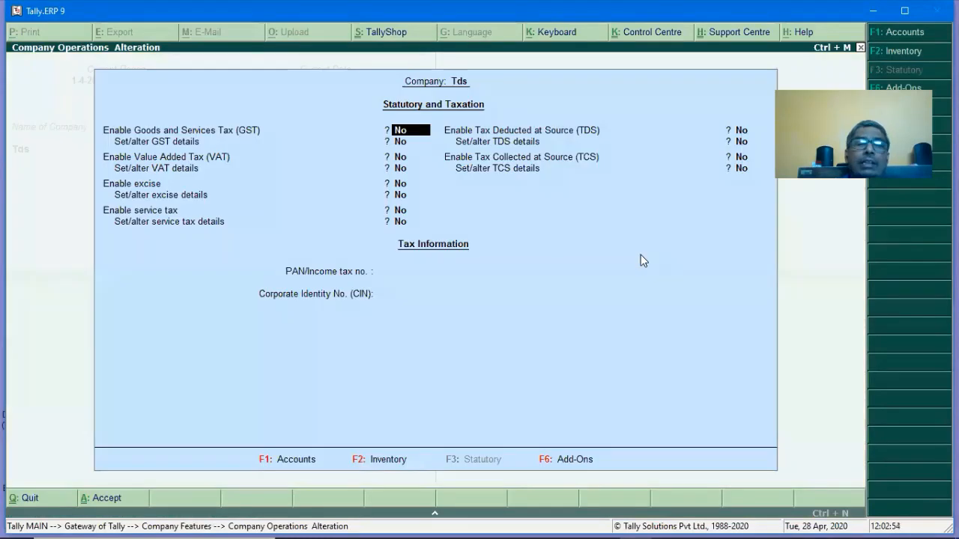
pyautogui.press('Return')
pyautogui.press('Return')
pyautogui.press('Return')
pyautogui.press('Return')
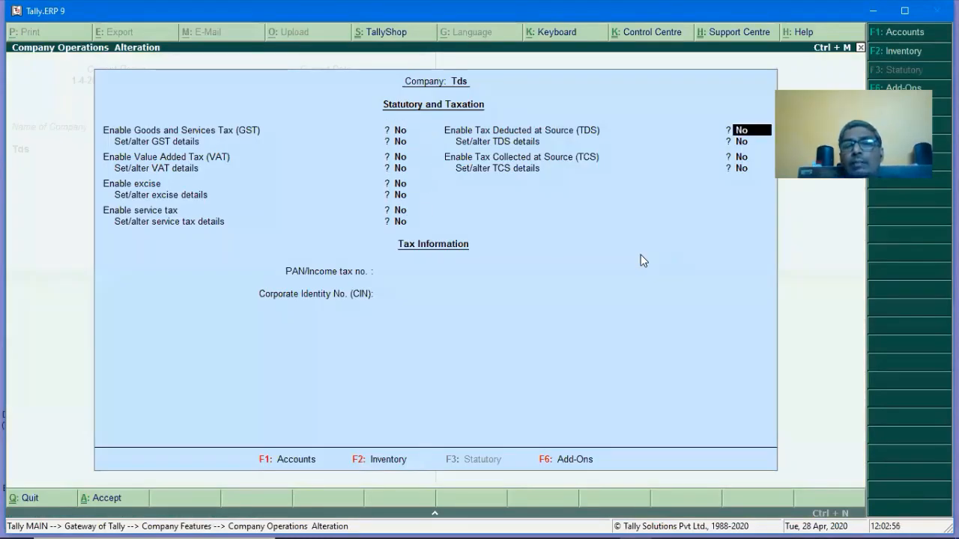
pyautogui.press('Return')
pyautogui.press('Up')
pyautogui.write('y')
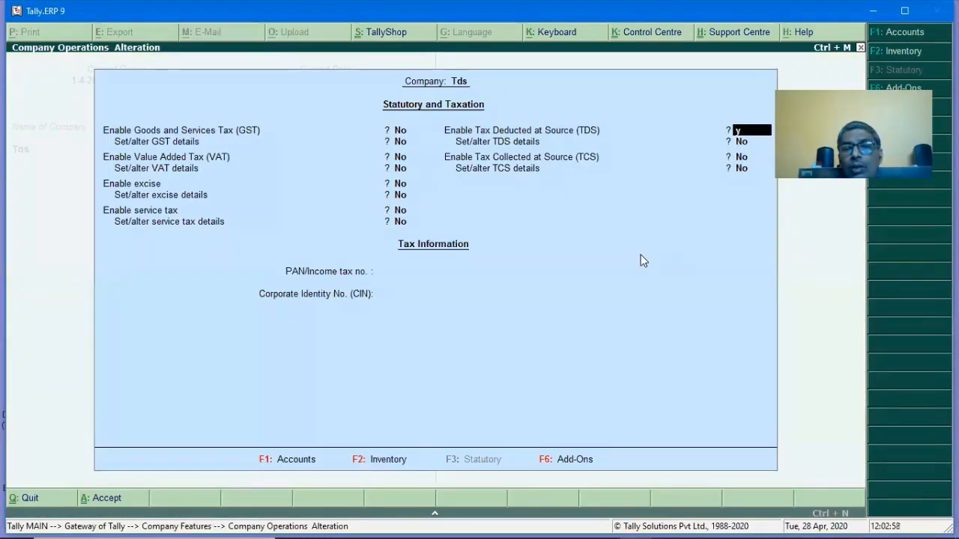
pyautogui.press('Return')
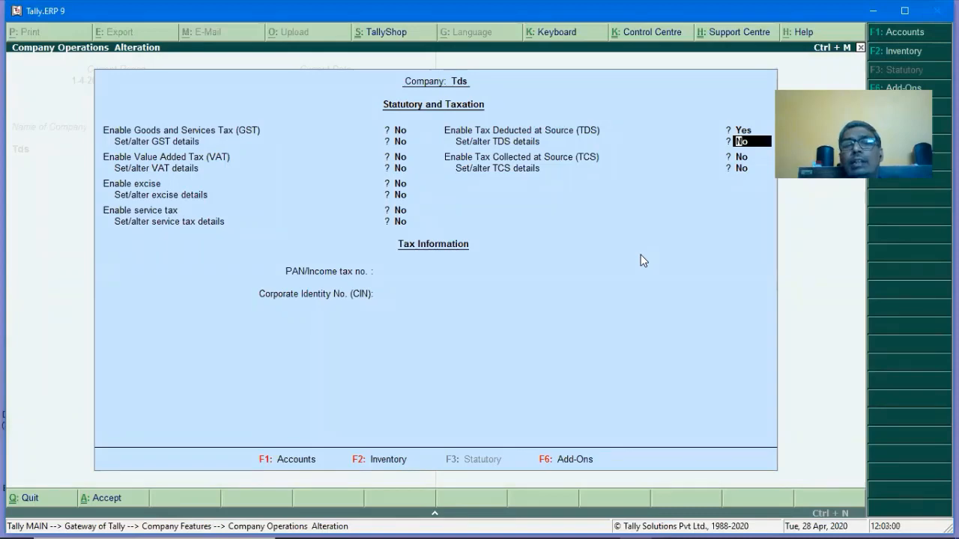
# Fill in the TDS deductor details with the company's TAN, deductor type Company and 20% rate without PAN, then save.
pyautogui.write('y')
pyautogui.press('Return')
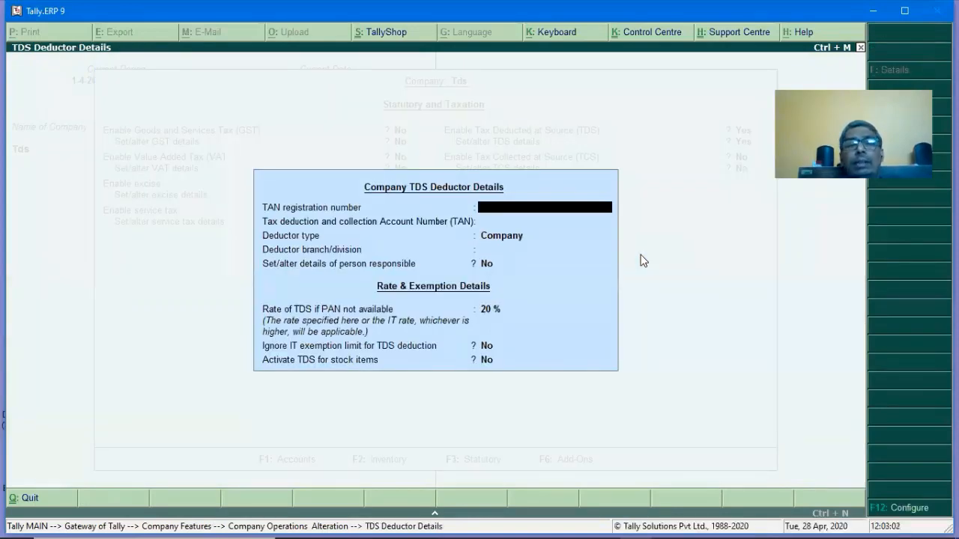
pyautogui.press('Return')
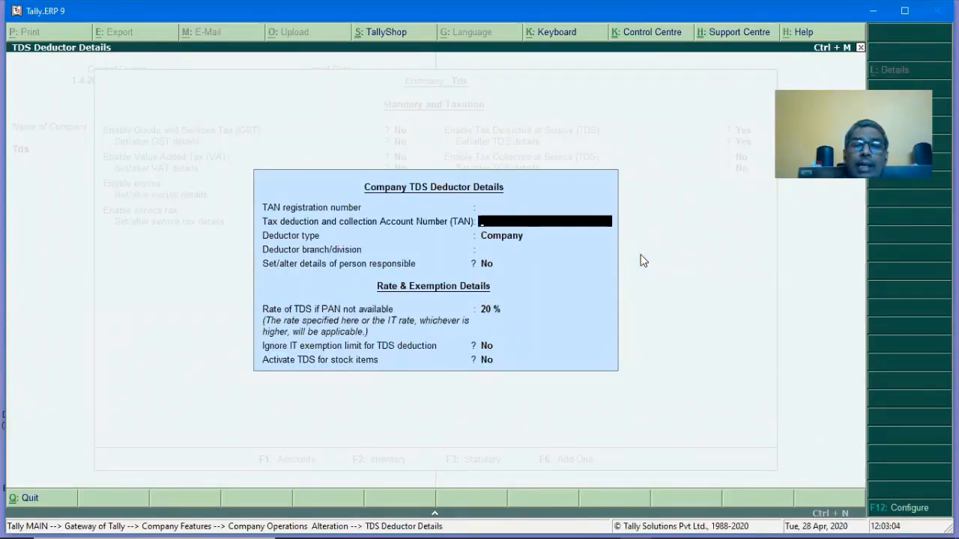
pyautogui.write('LUCK')
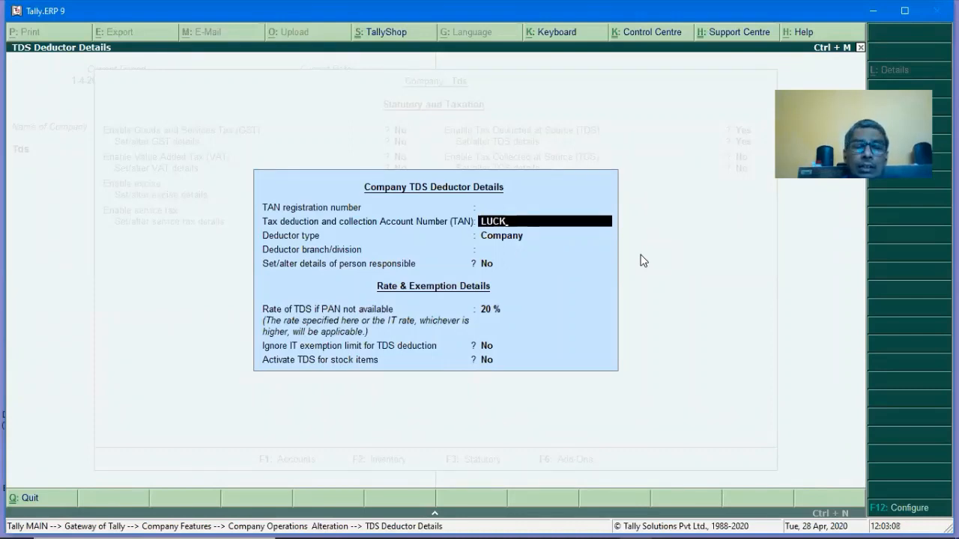
pyautogui.write('12345')
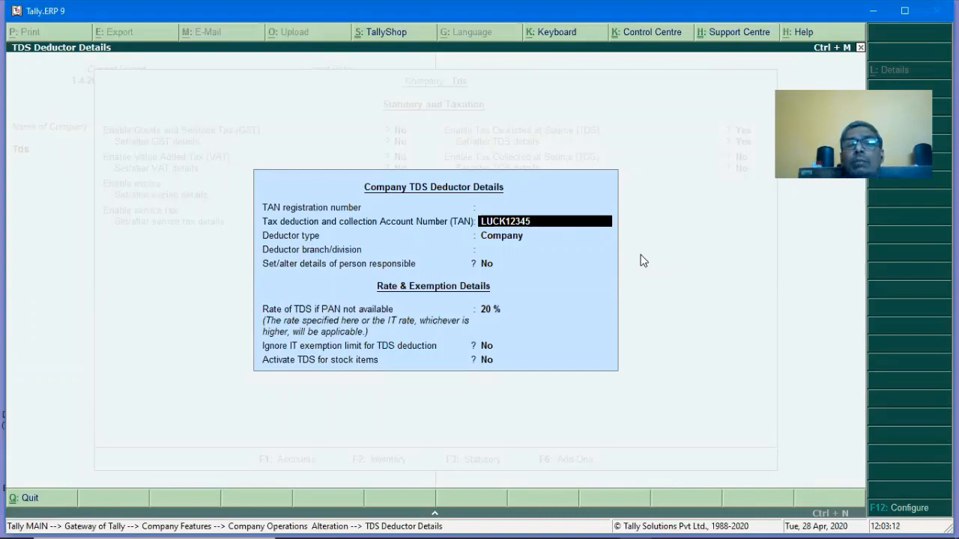
pyautogui.write('K')
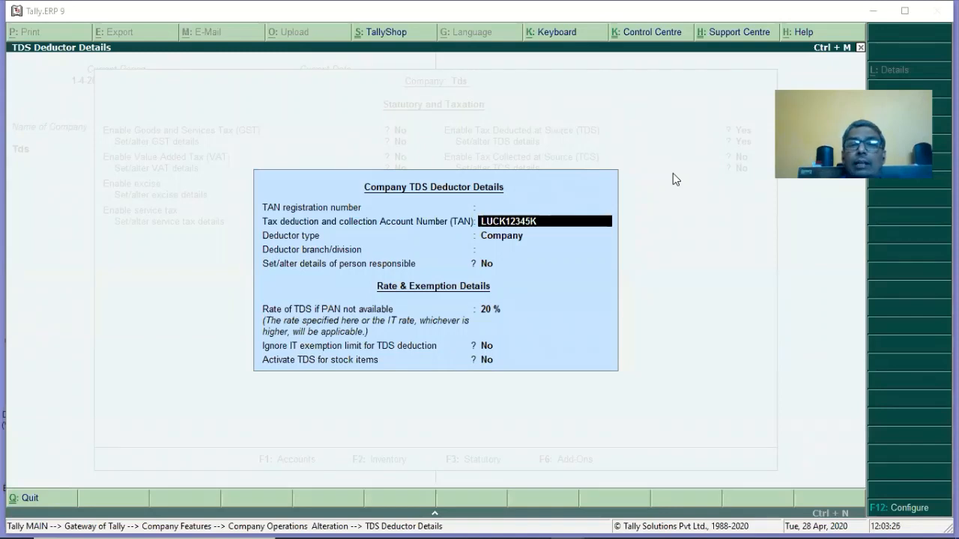
pyautogui.click(507, 223)
pyautogui.press('Return')
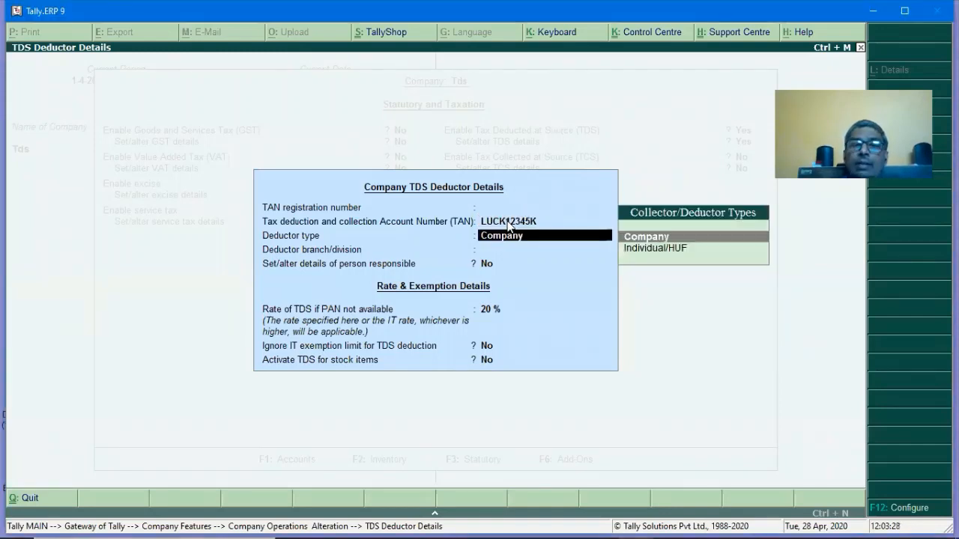
pyautogui.press('Return')
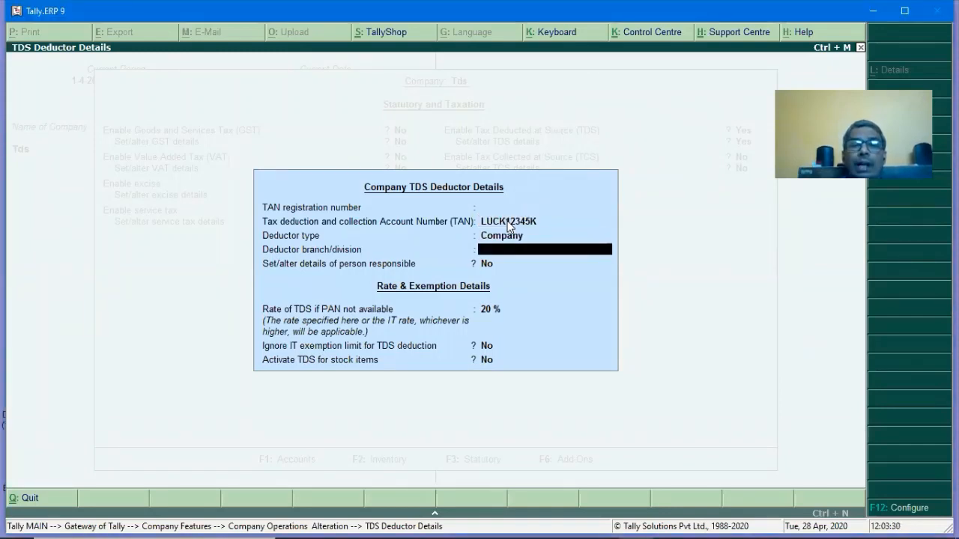
pyautogui.press('Return')
pyautogui.press('Return')
pyautogui.press('Return')
pyautogui.press('Up')
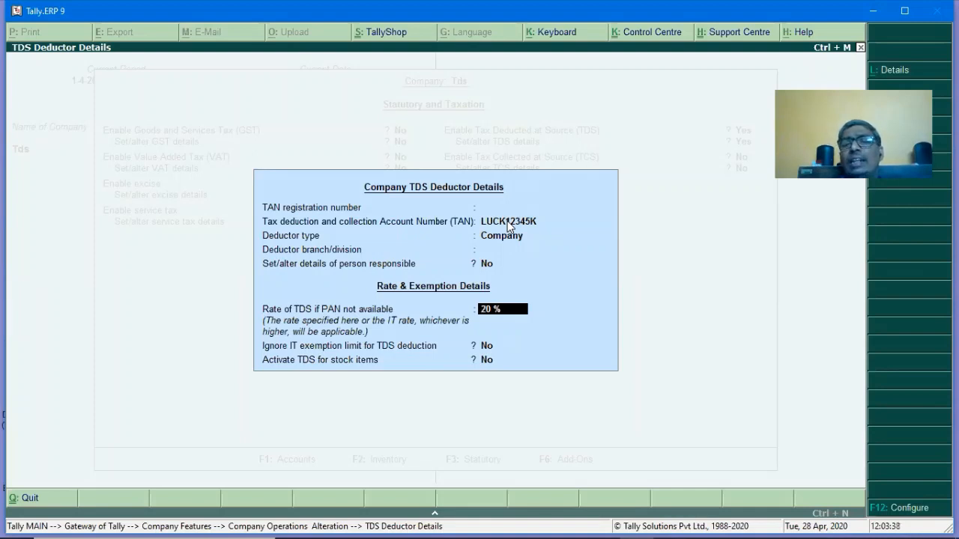
pyautogui.press('Return')
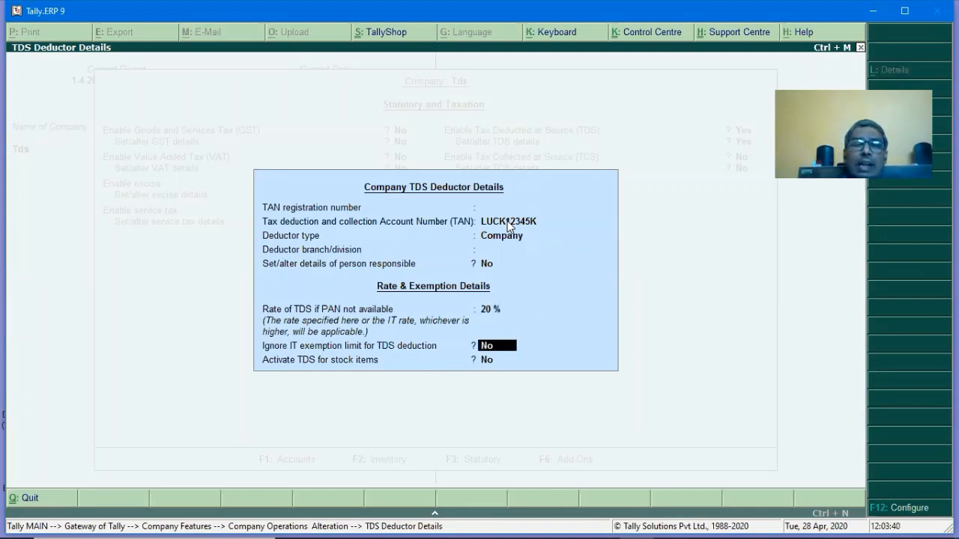
pyautogui.press('Return')
pyautogui.press('Return')
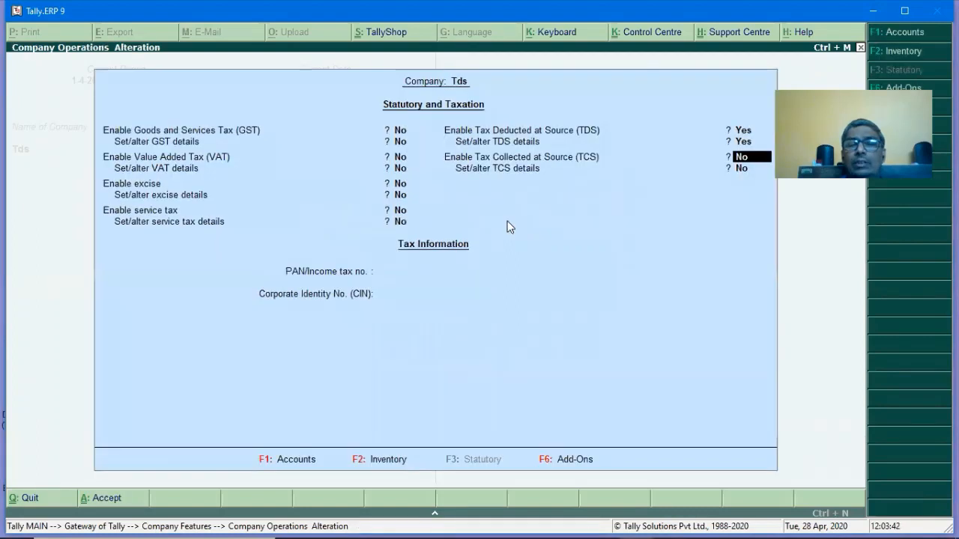
pyautogui.press('Return')
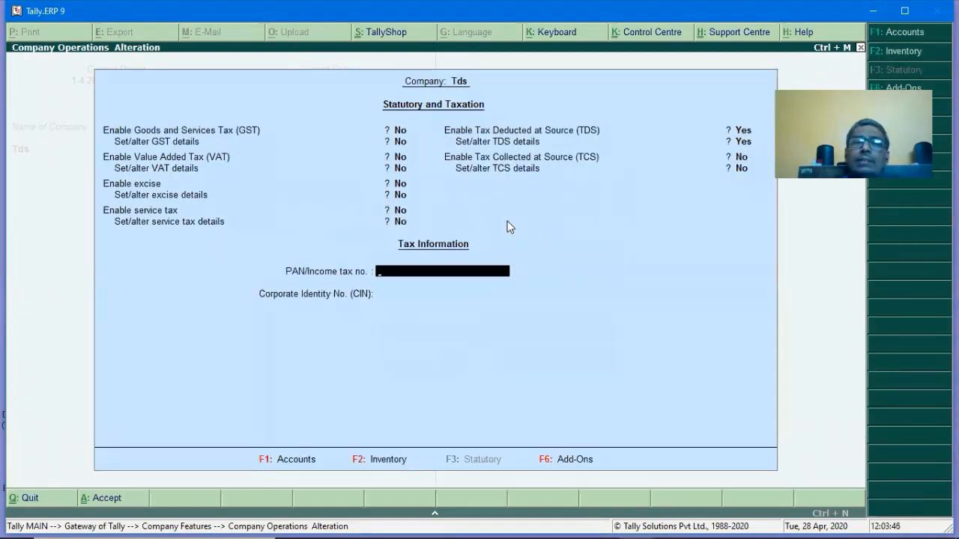
pyautogui.press('Return')
pyautogui.press('Return')
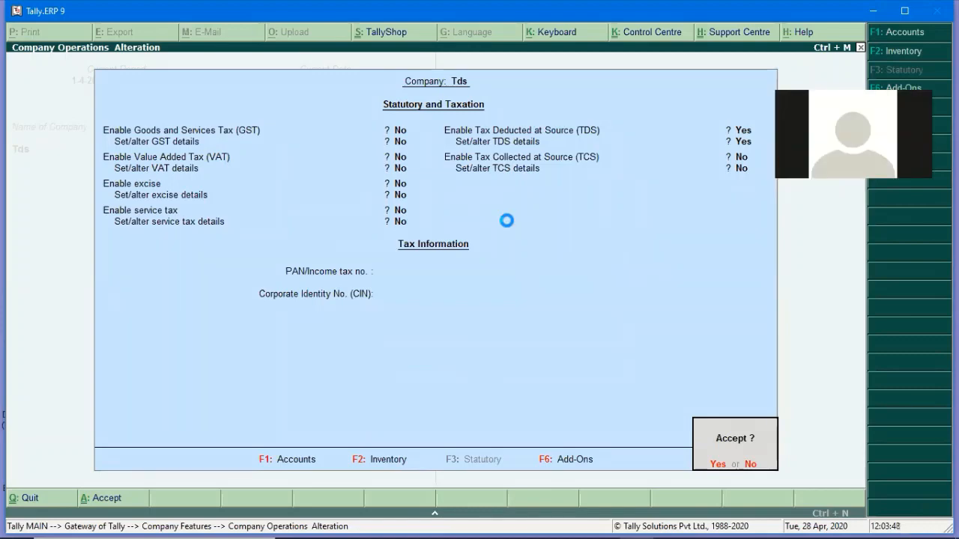
pyautogui.press('Return')
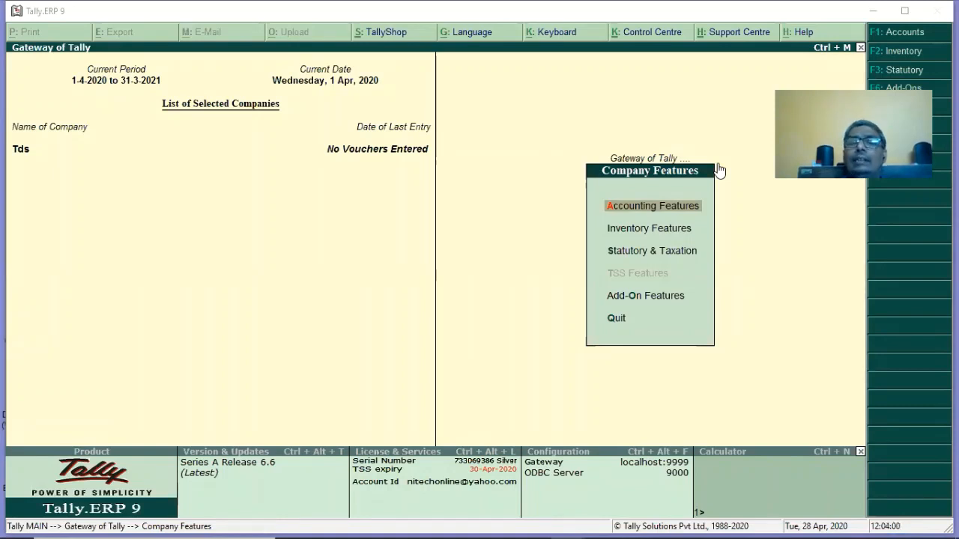
# Go from the Gateway to Accounts Info > Statutory Info > TDS Nature of Payment.
pyautogui.click(532, 217)
pyautogui.press('Escape')
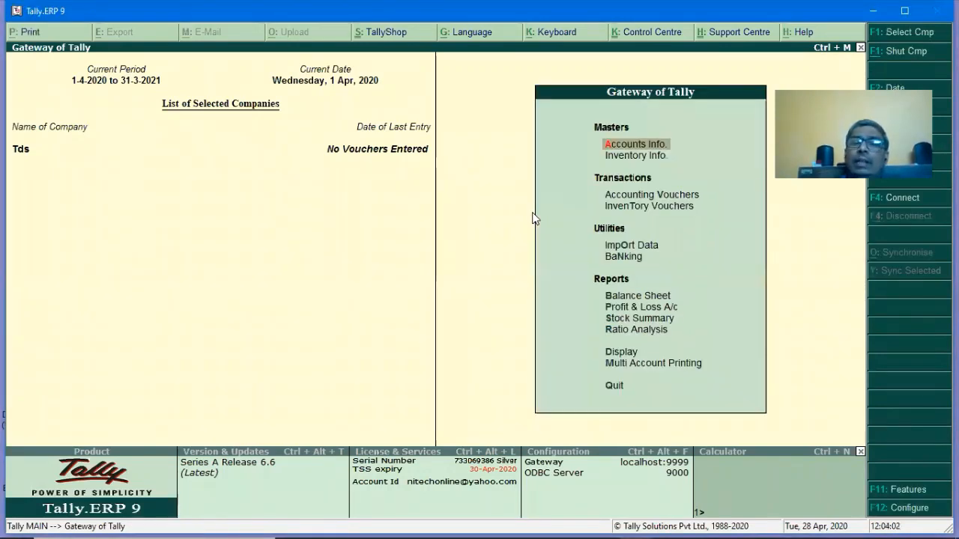
pyautogui.press('Return')
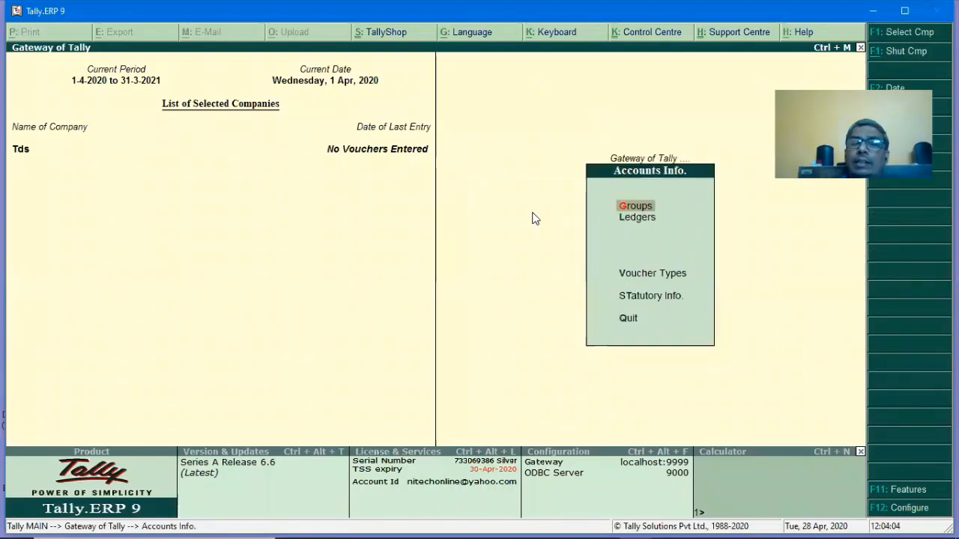
pyautogui.press('Down')
pyautogui.press('Down')
pyautogui.press('Down')
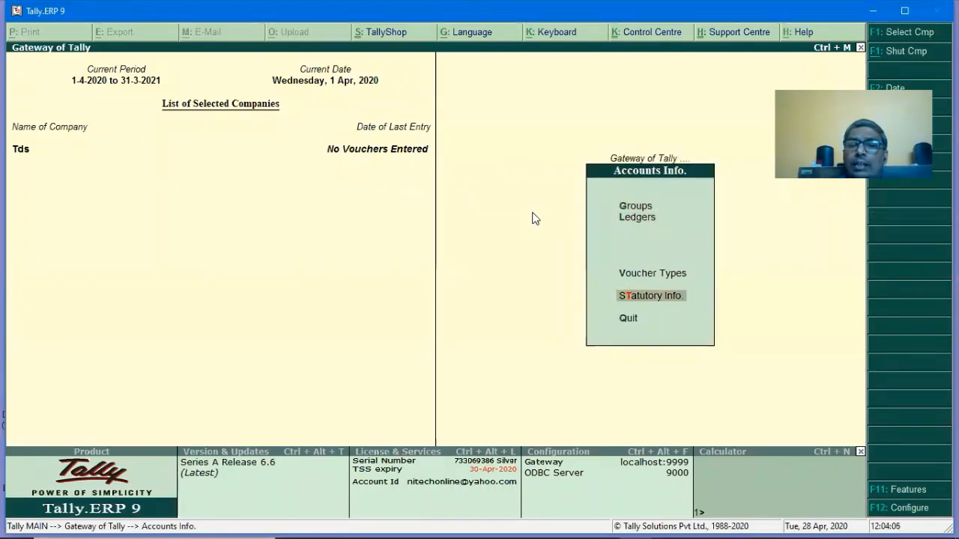
pyautogui.press('Return')
pyautogui.press('Return')
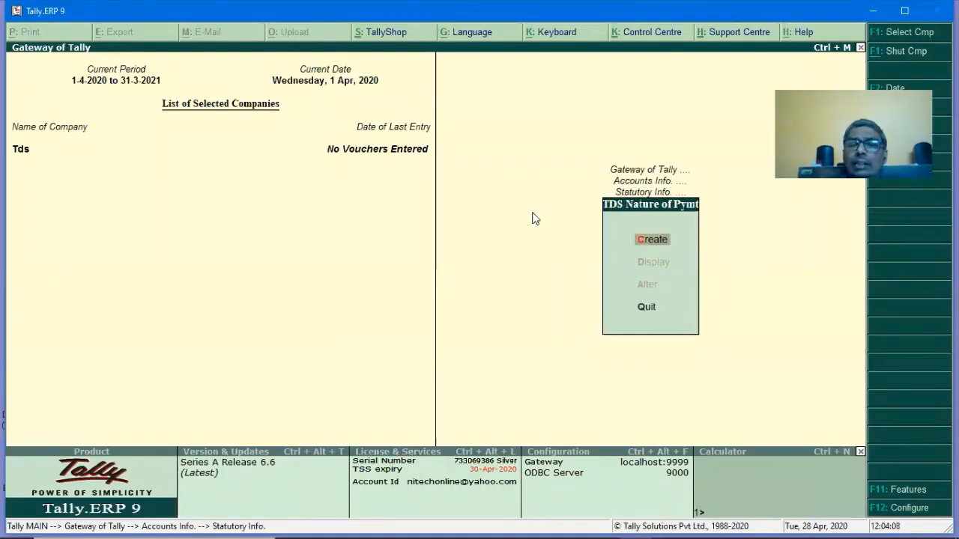
pyautogui.press('Return')
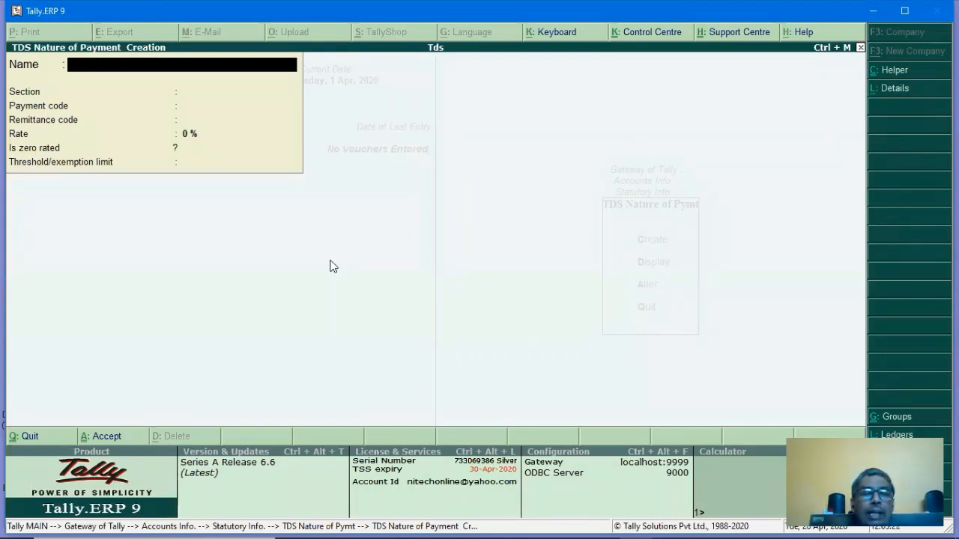
# Enter FEE with section 194J and code 94J by hand, then discard that entry.
pyautogui.write('FEE')
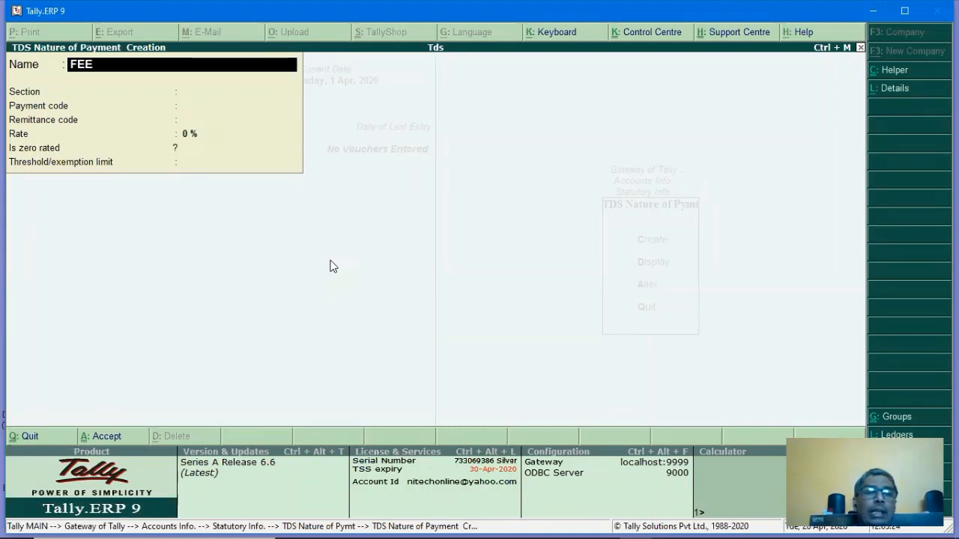
pyautogui.press('Return')
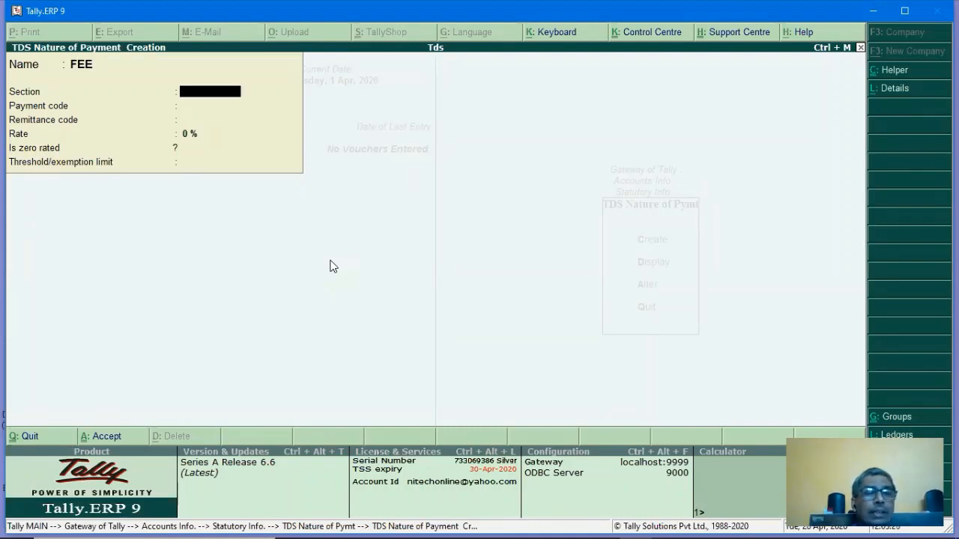
pyautogui.write('1')
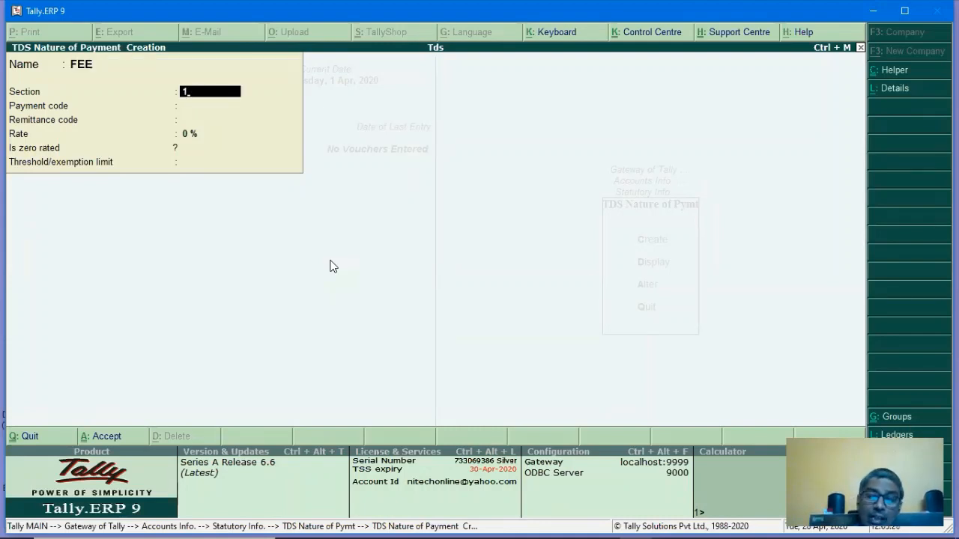
pyautogui.write('94J')
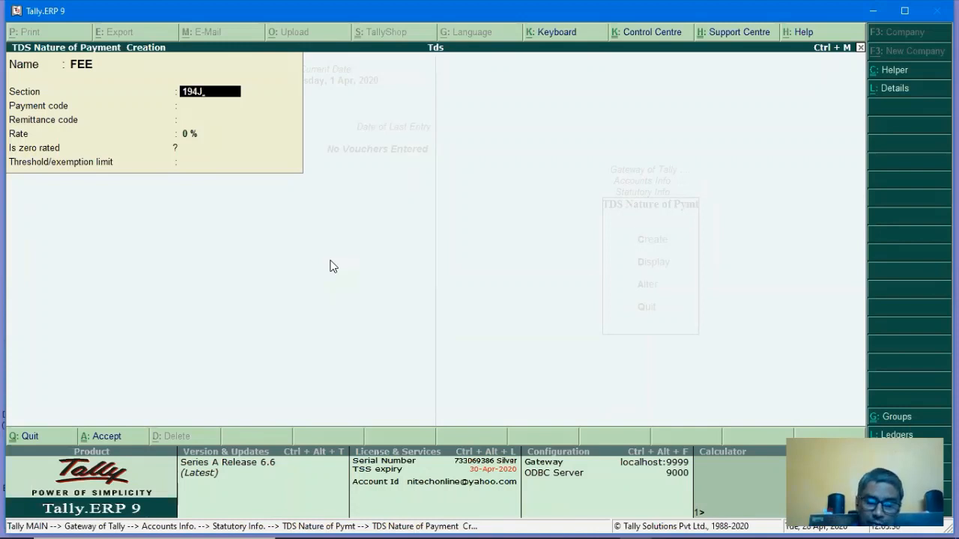
pyautogui.press('Return')
pyautogui.write('9')
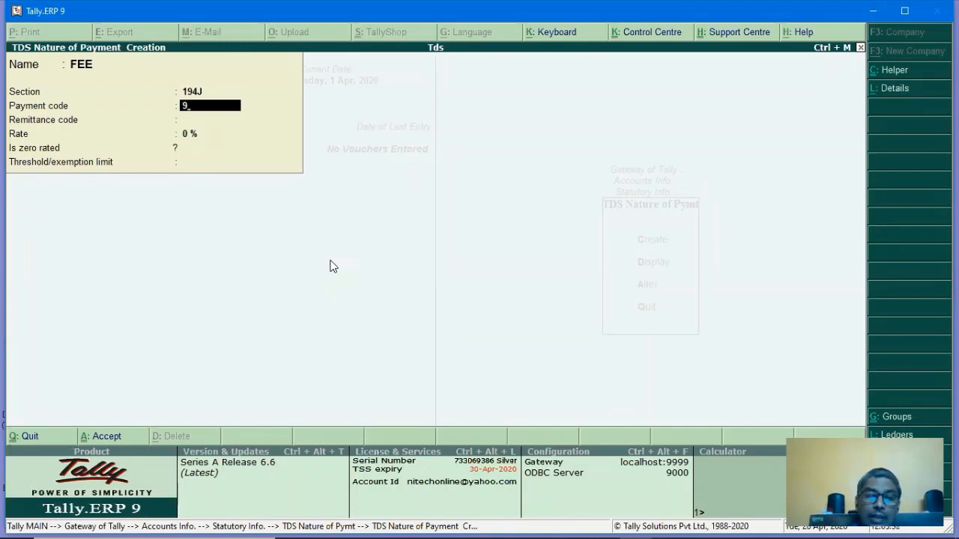
pyautogui.write('4J')
pyautogui.press('Return')
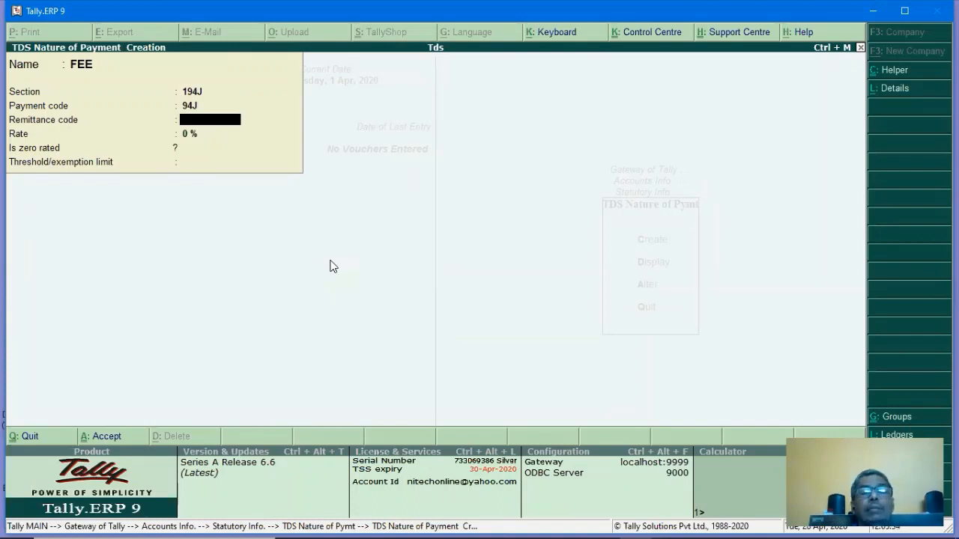
pyautogui.press('Up')
pyautogui.press('Up')
pyautogui.press('Up')
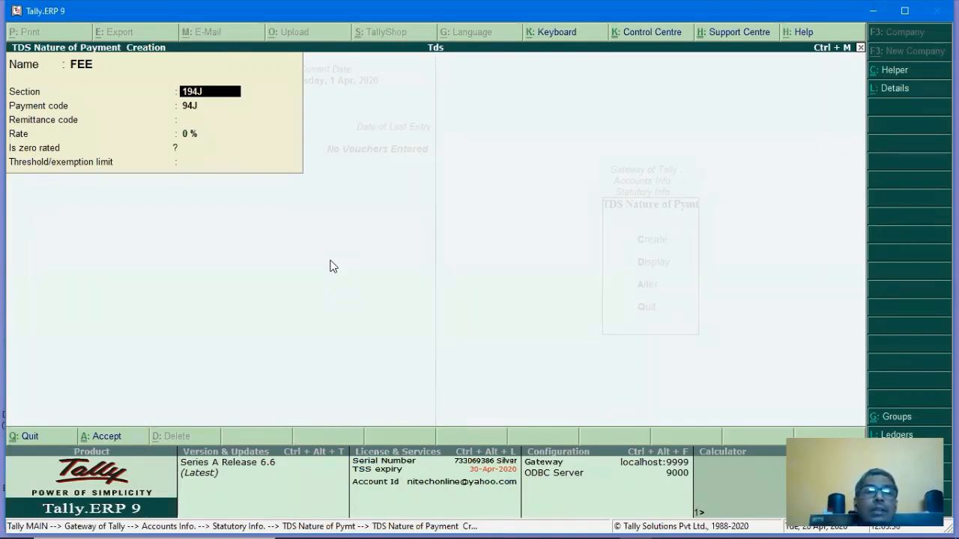
pyautogui.click(897, 71)
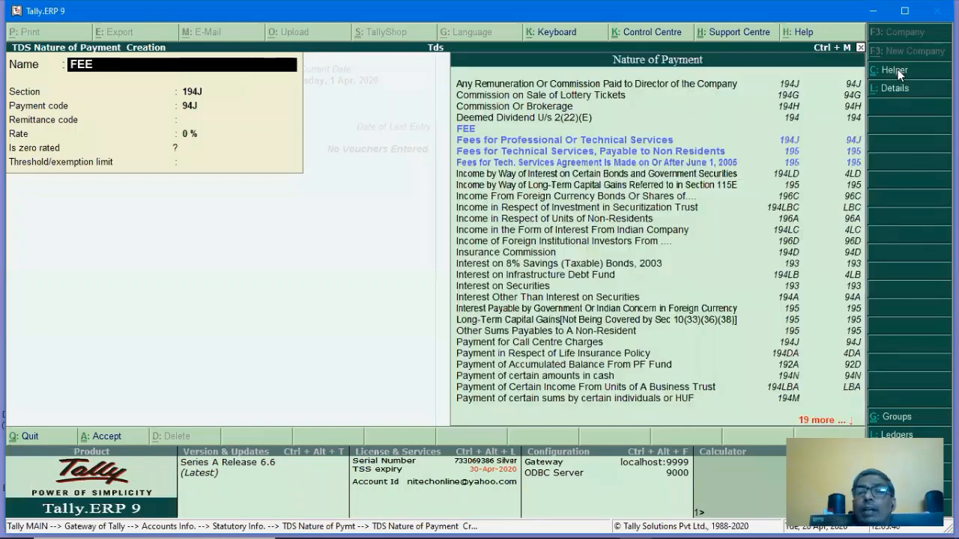
pyautogui.click(479, 143)
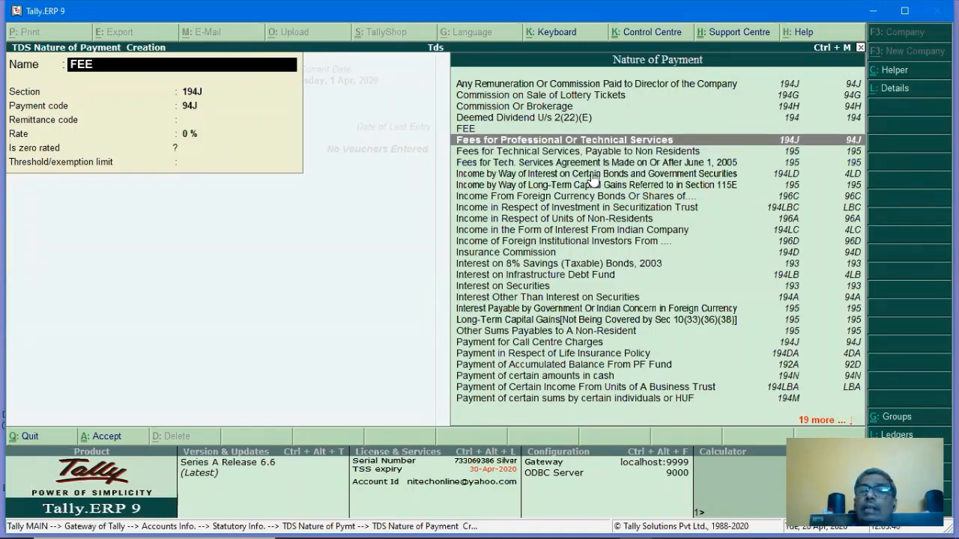
pyautogui.press('Return')
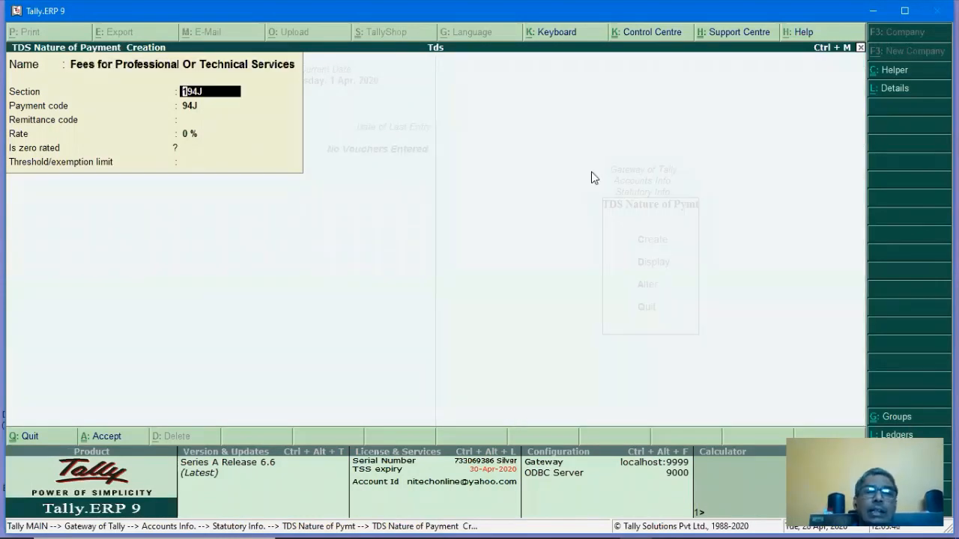
pyautogui.press('Return')
pyautogui.press('Return')
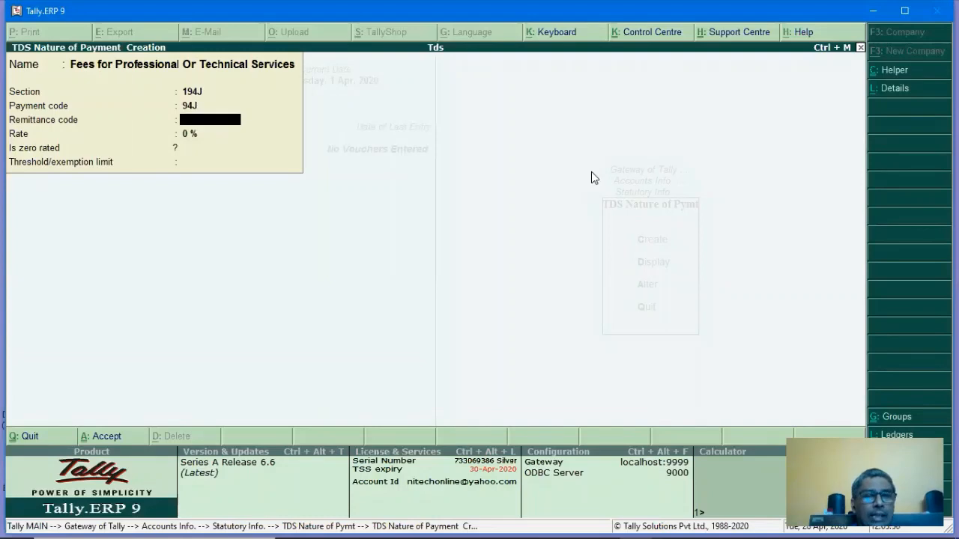
pyautogui.press('Escape')
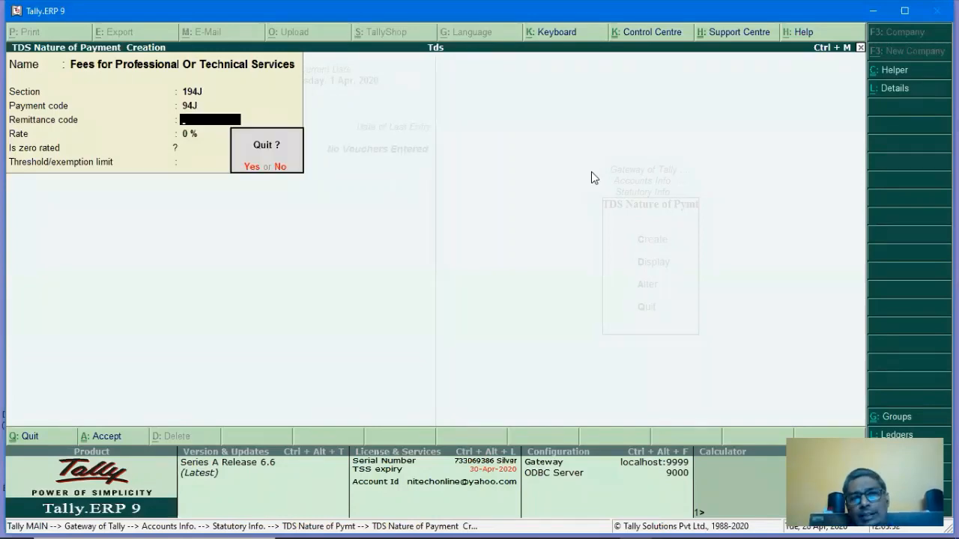
pyautogui.press('Return')
pyautogui.press('Return')
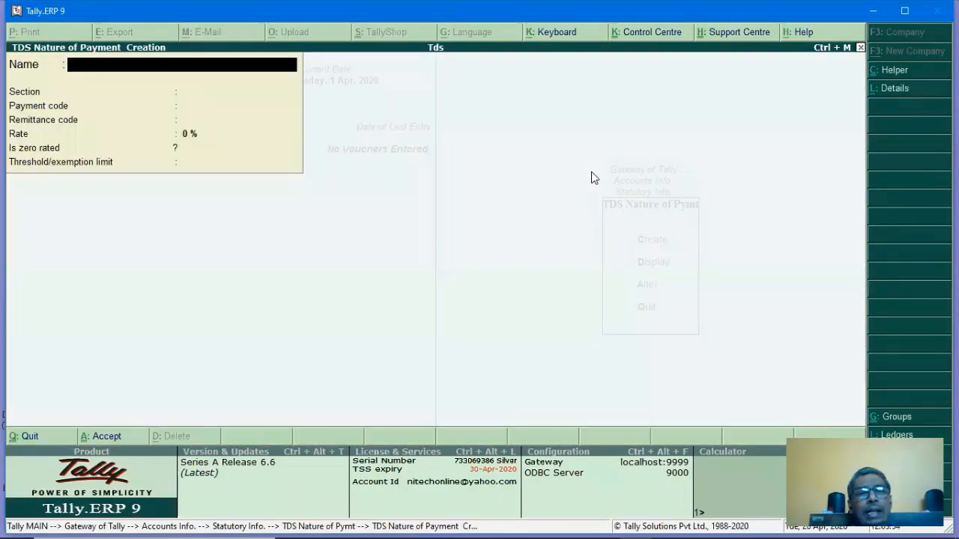
# Pick Fees for Professional Or Technical Services from the list, set rate 10%, and save.
pyautogui.click(907, 72)
pyautogui.write('FEE')
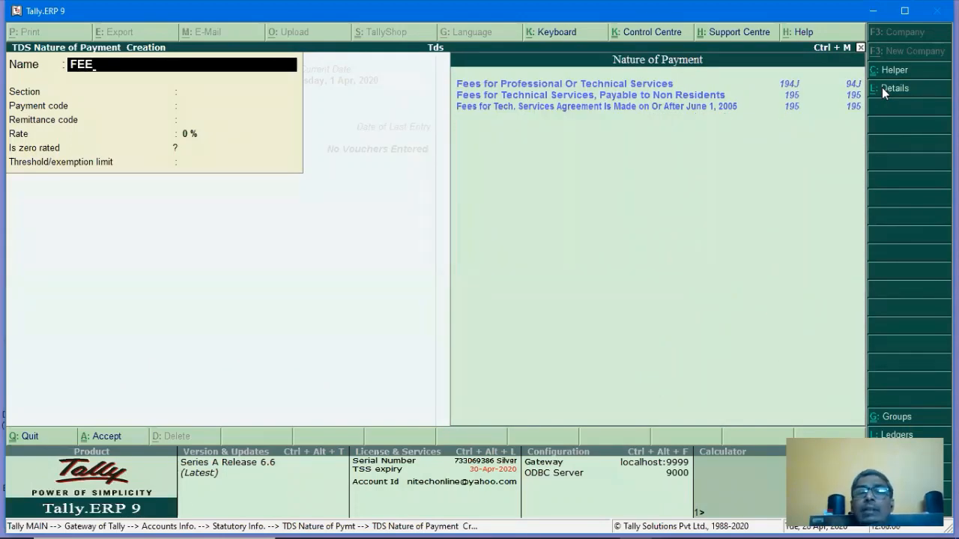
pyautogui.press('Down')
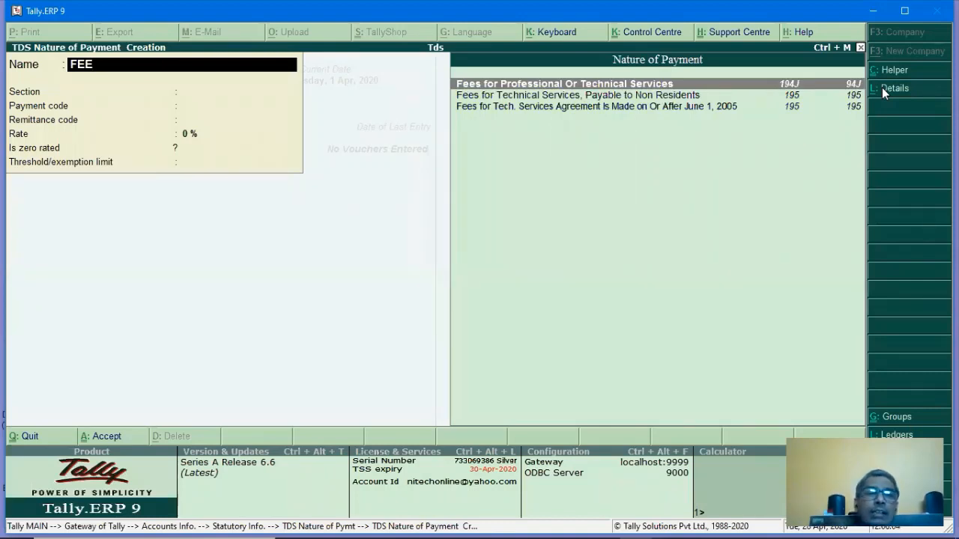
pyautogui.press('Return')
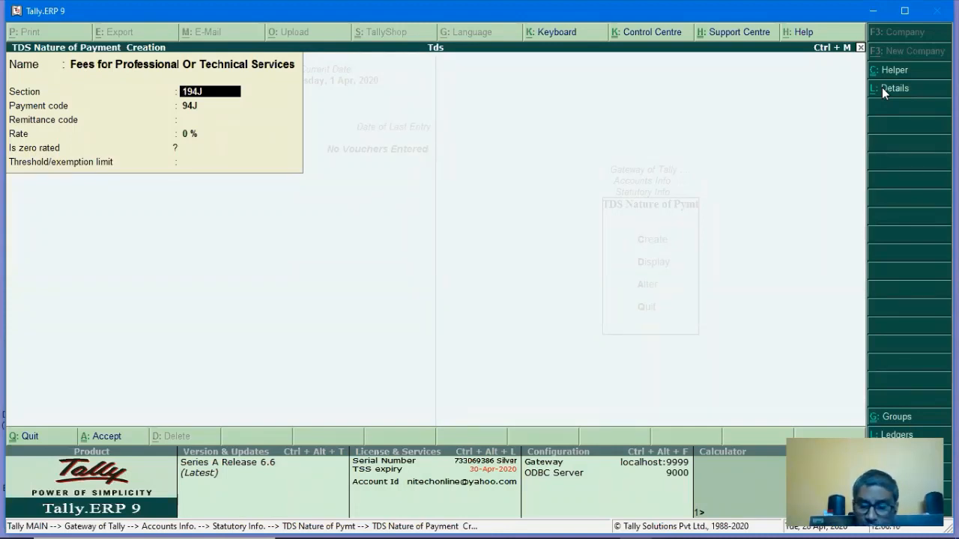
pyautogui.press('Return')
pyautogui.press('Return')
pyautogui.press('Return')
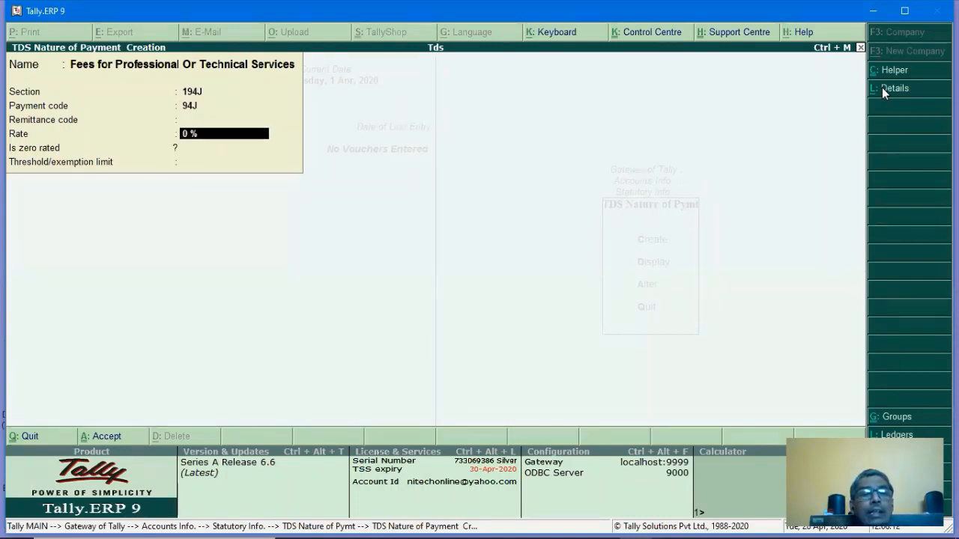
pyautogui.write('10')
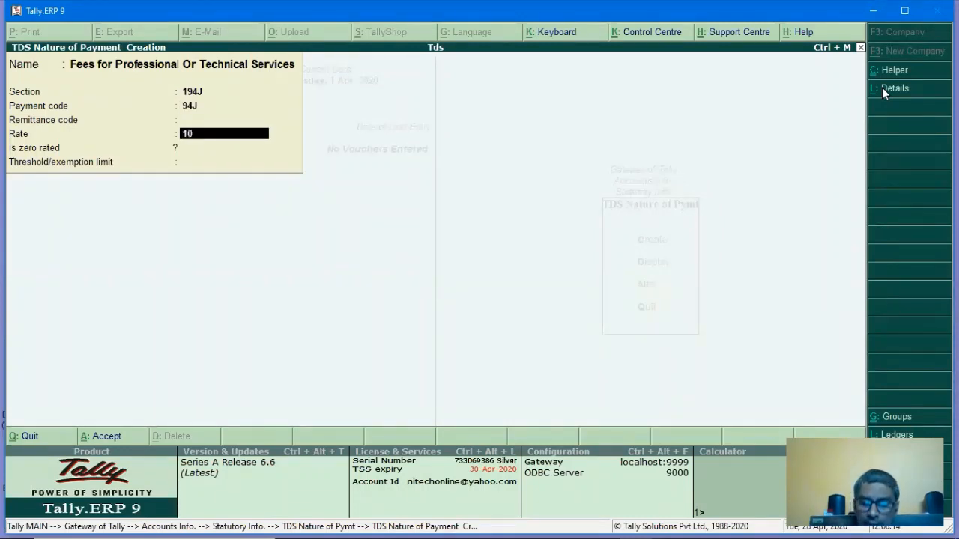
pyautogui.press('Return')
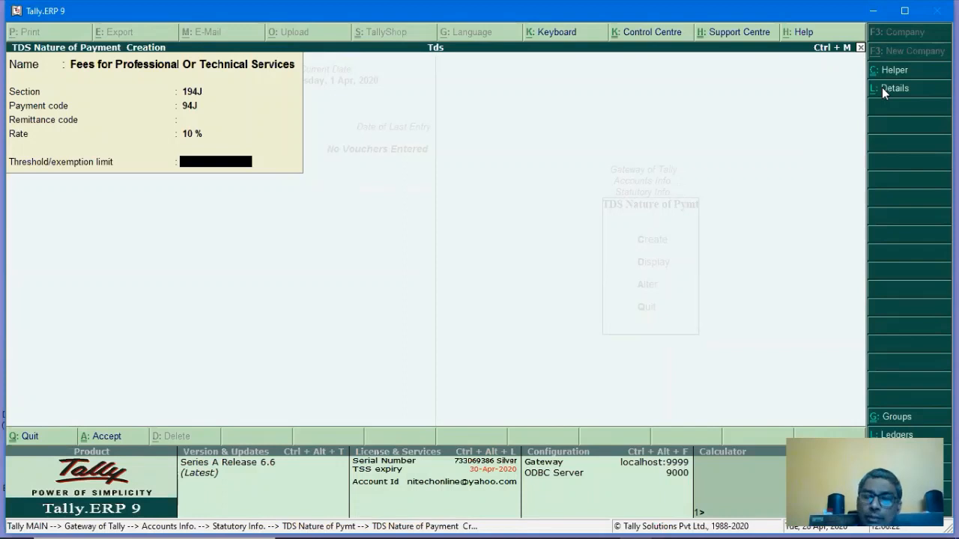
pyautogui.press('Return')
pyautogui.press('y')
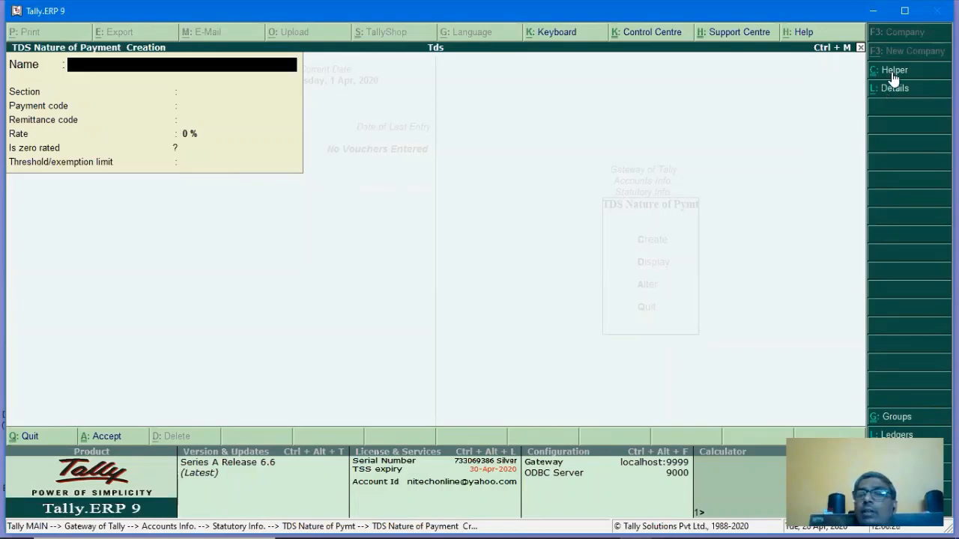
# Add Payments to Contractors (194C, 94C) at a 2% rate and save it.
pyautogui.click(891, 71)
pyautogui.write('PA')
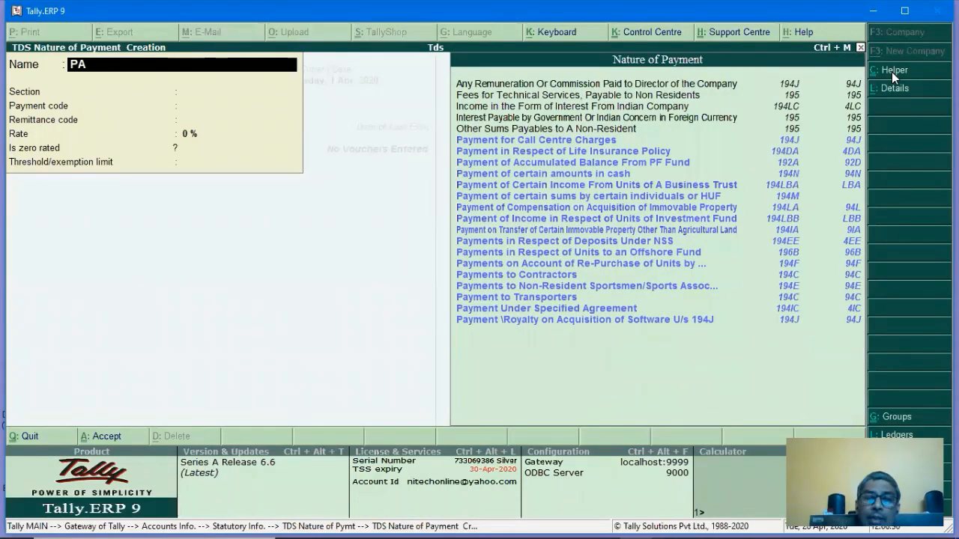
pyautogui.write('YMENT')
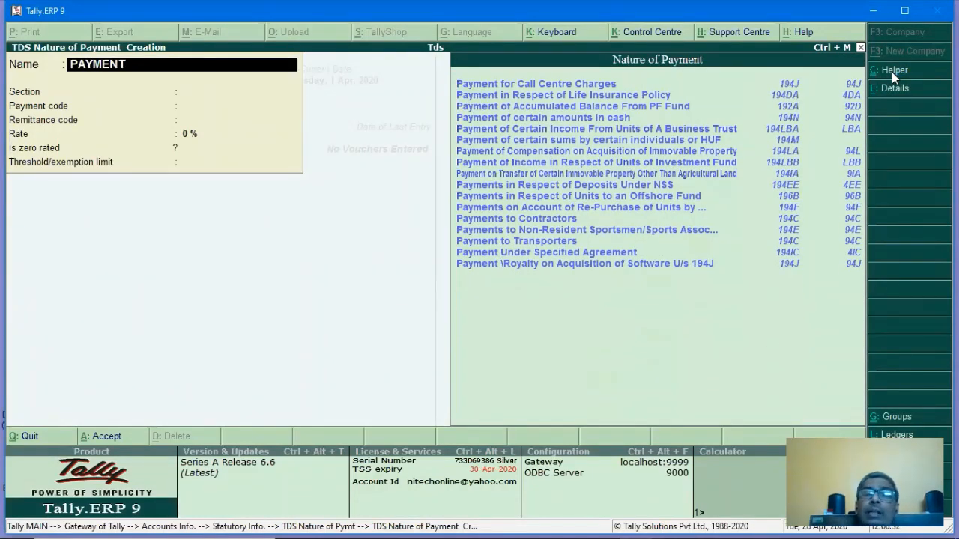
pyautogui.press('Down')
pyautogui.press('Down')
pyautogui.press('Down')
pyautogui.press('Down')
pyautogui.press('Down')
pyautogui.press('Down')
pyautogui.press('Down')
pyautogui.press('Down')
pyautogui.press('Down')
pyautogui.press('Down')
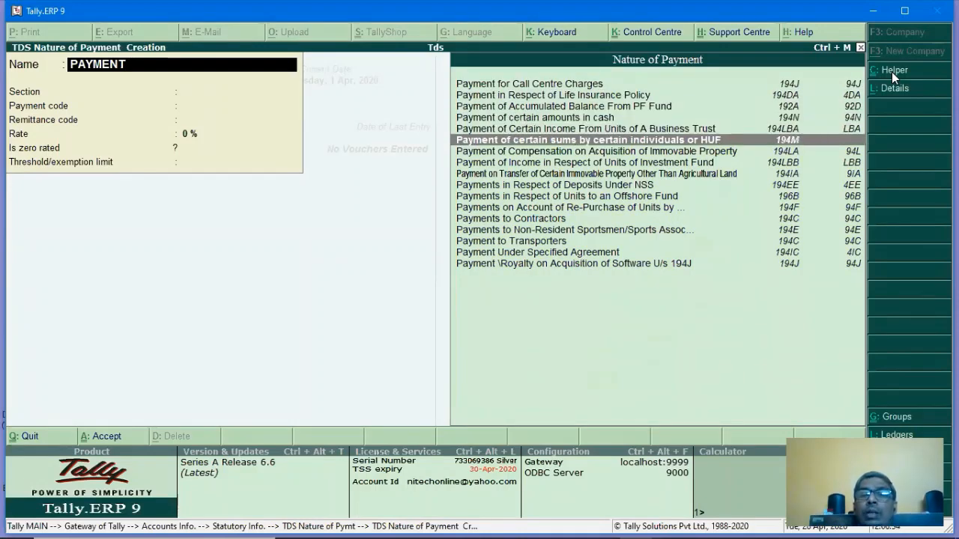
pyautogui.press('Down')
pyautogui.press('Down')
pyautogui.press('Return')
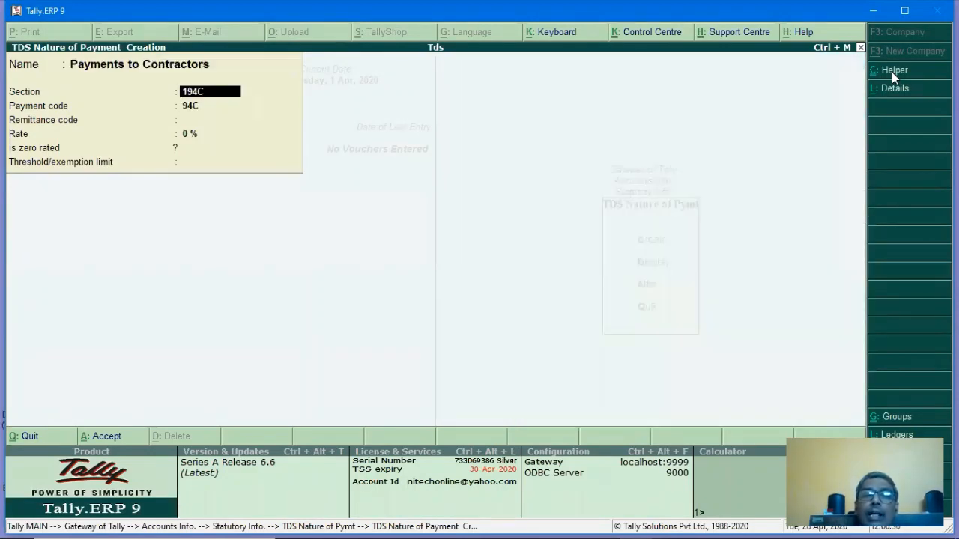
pyautogui.press('Return')
pyautogui.press('Return')
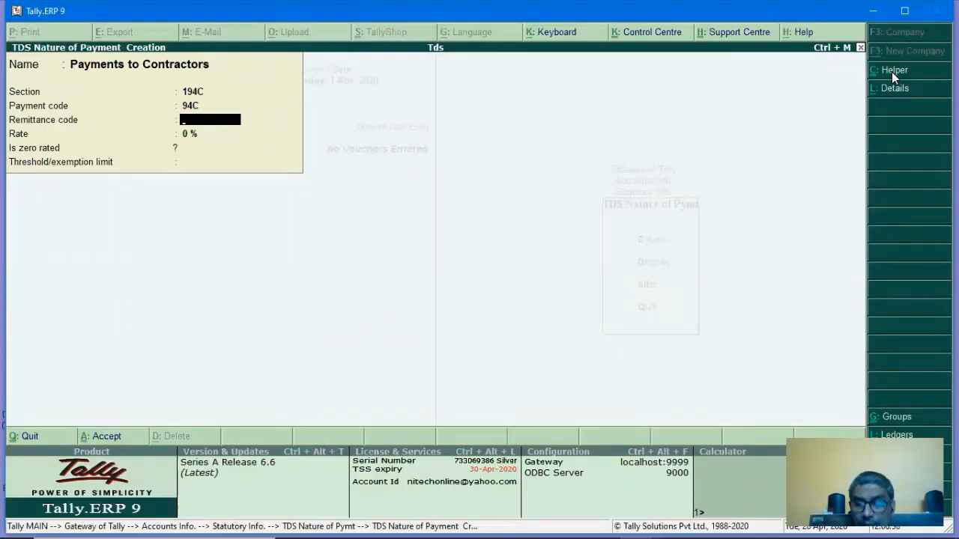
pyautogui.press('Return')
pyautogui.press('BackSpace')
pyautogui.write('2')
pyautogui.press('Return')
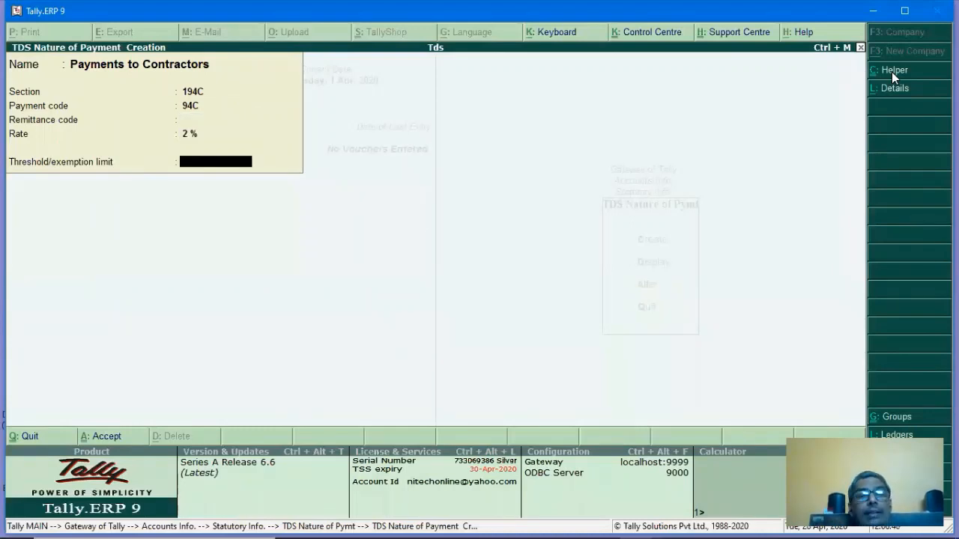
pyautogui.press('Return')
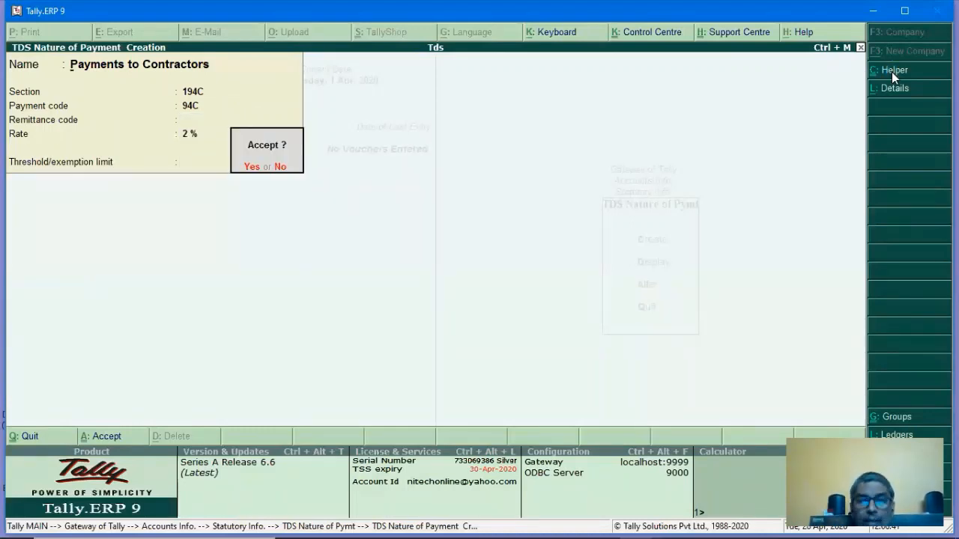
pyautogui.press('y')
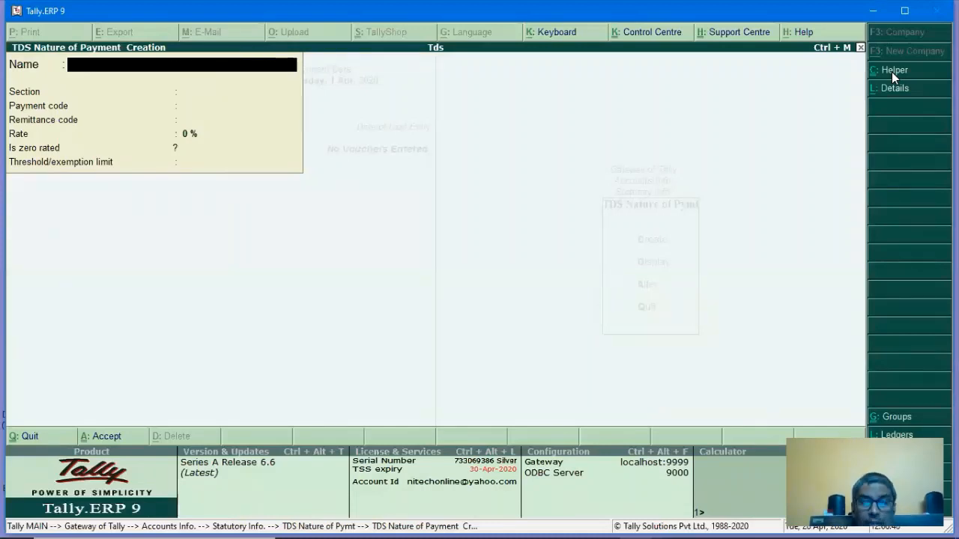
# Add Rent of Land, Building Or Furniture at a 10% rate.
pyautogui.write('RE')
pyautogui.press('BackSpace')
pyautogui.press('BackSpace')
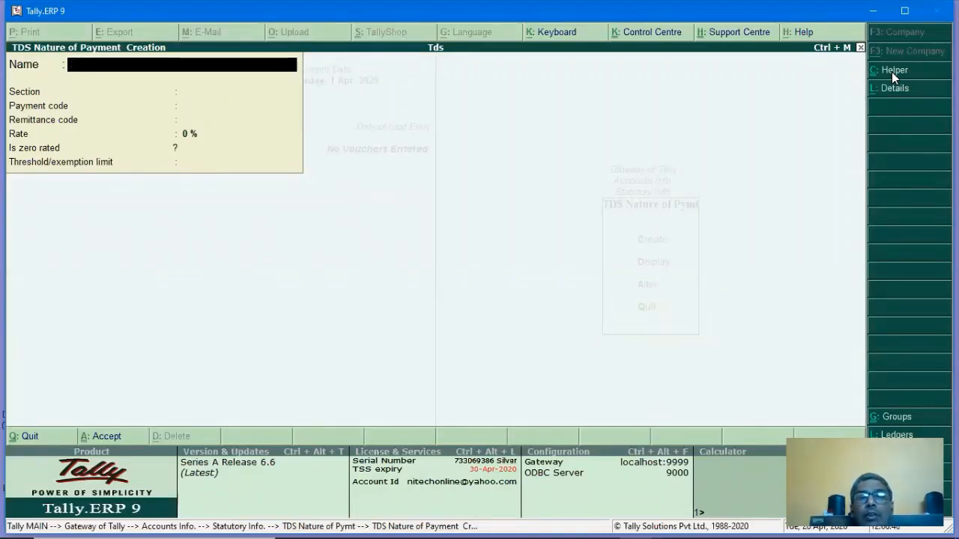
pyautogui.click(892, 72)
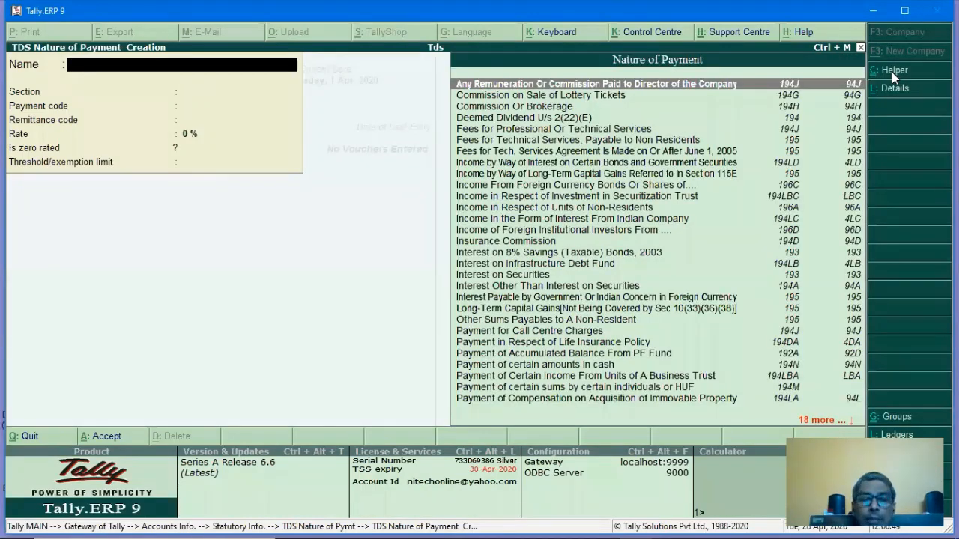
pyautogui.write('RE')
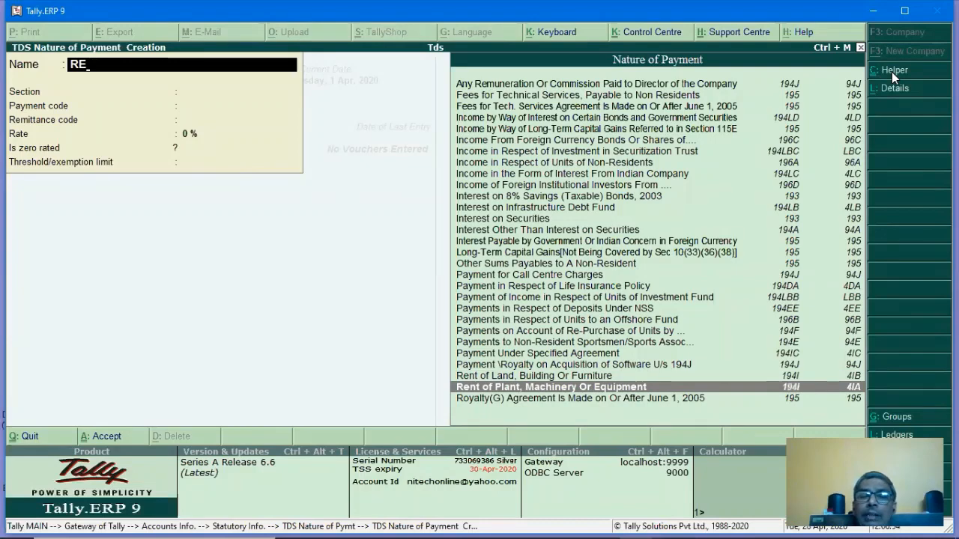
pyautogui.press('Up')
pyautogui.press('Return')
pyautogui.press('Return')
pyautogui.press('Return')
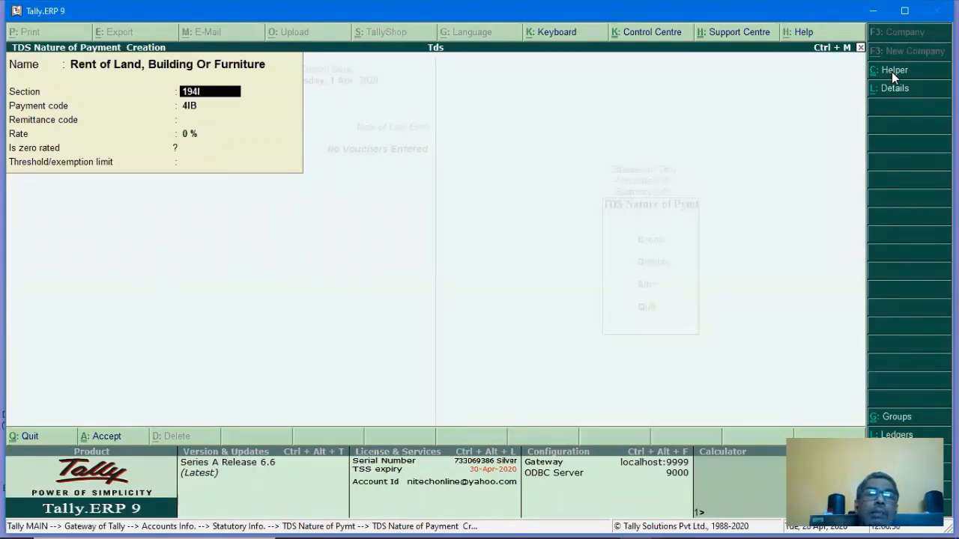
pyautogui.press('Return')
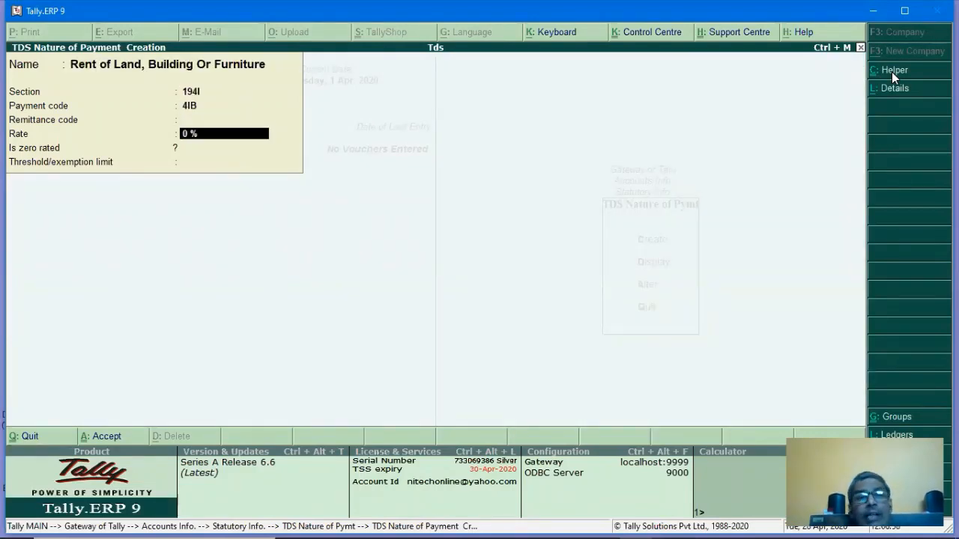
pyautogui.write('10')
pyautogui.press('Return')
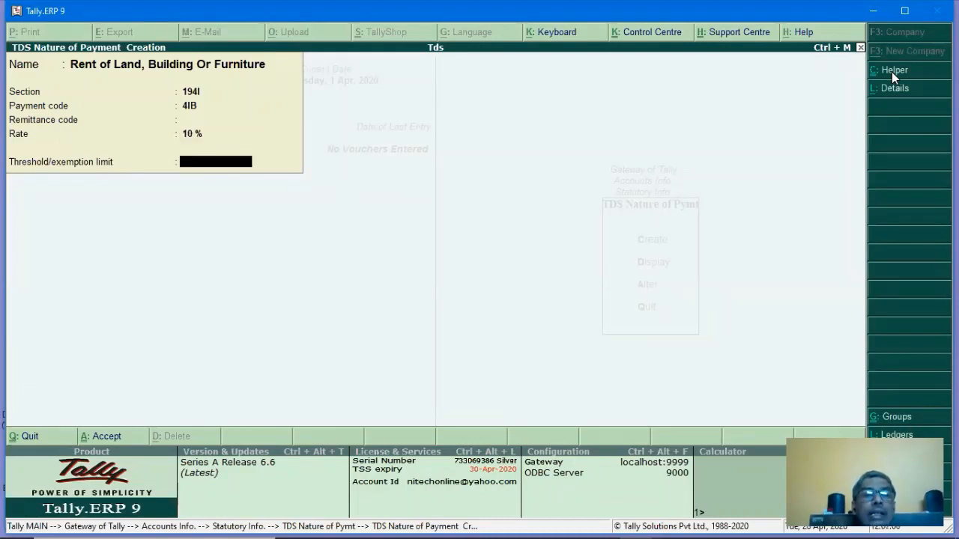
pyautogui.press('Return')
pyautogui.press('Return')
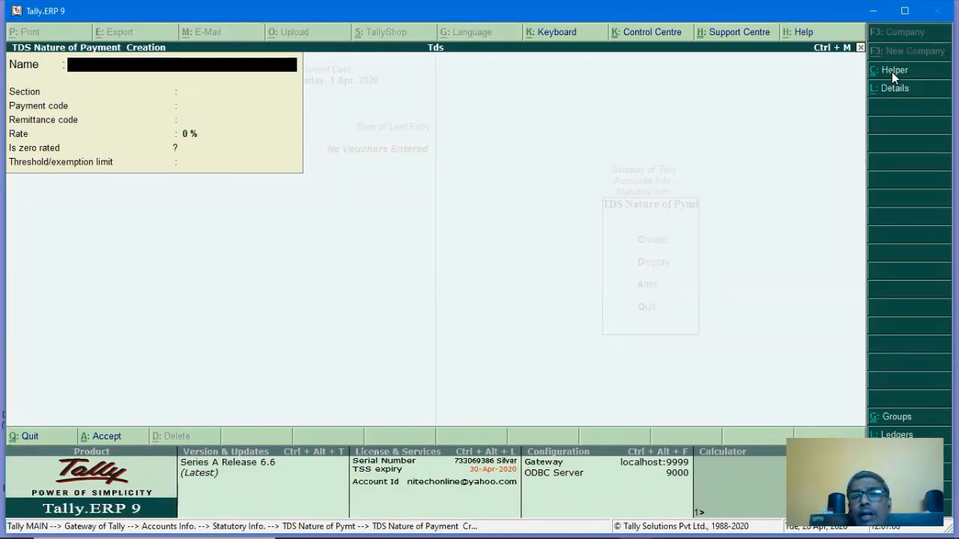
# Add Commission Or Brokerage (194H, 94H) at a 10% rate.
pyautogui.click(894, 78)
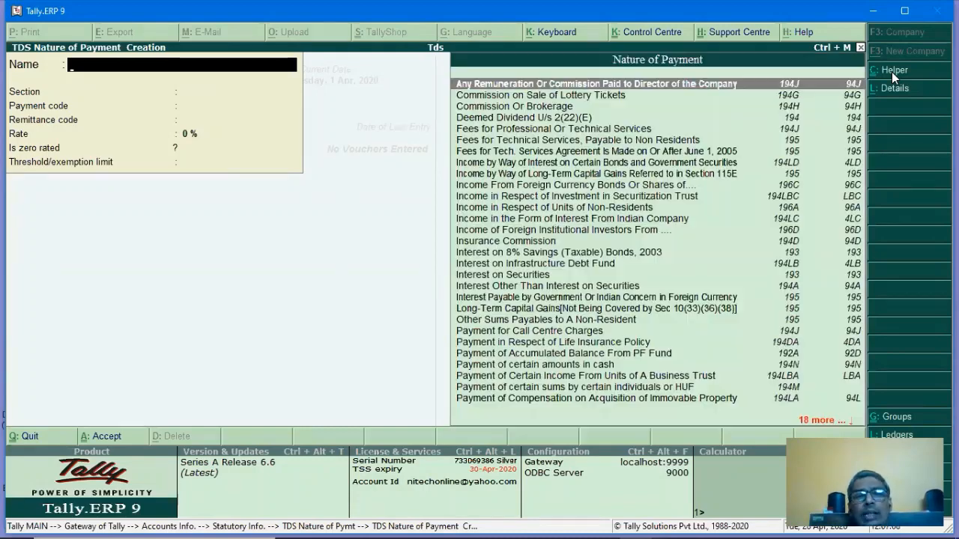
pyautogui.write('C')
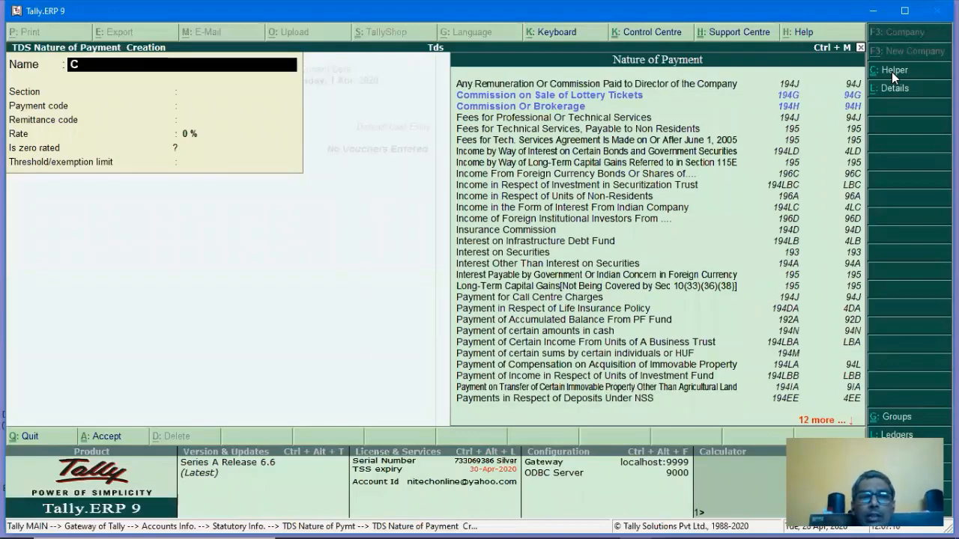
pyautogui.write('O')
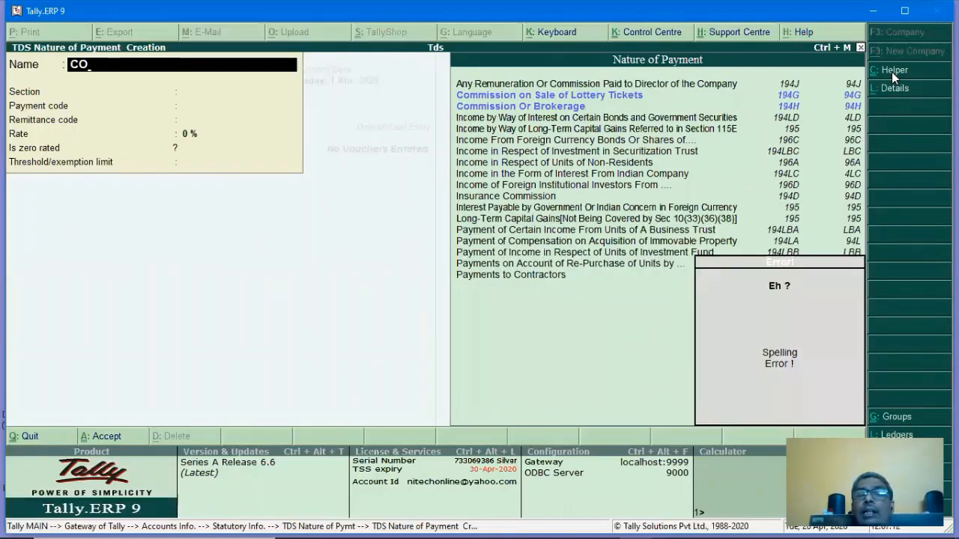
pyautogui.press('Down')
pyautogui.press('Down')
pyautogui.press('Return')
pyautogui.press('Return')
pyautogui.press('Return')
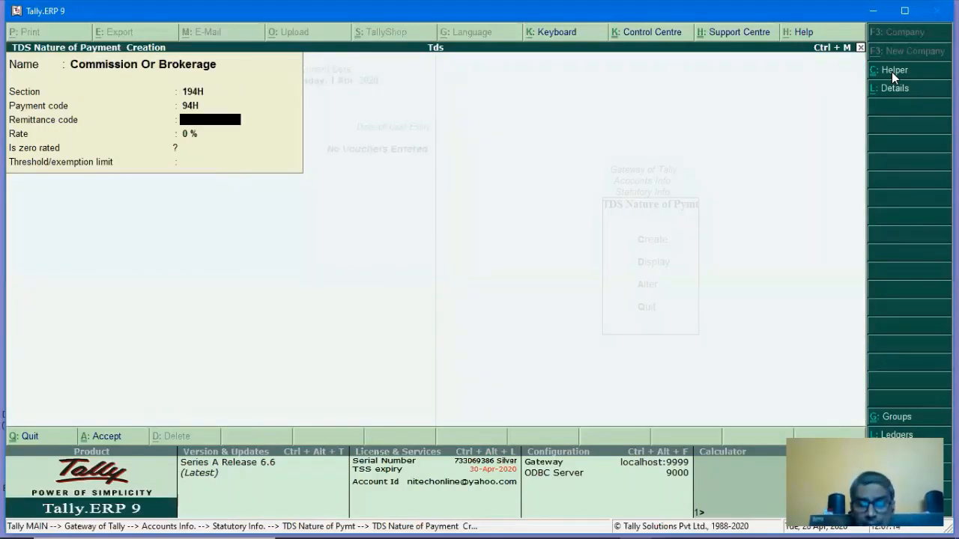
pyautogui.press('Return')
pyautogui.write('10')
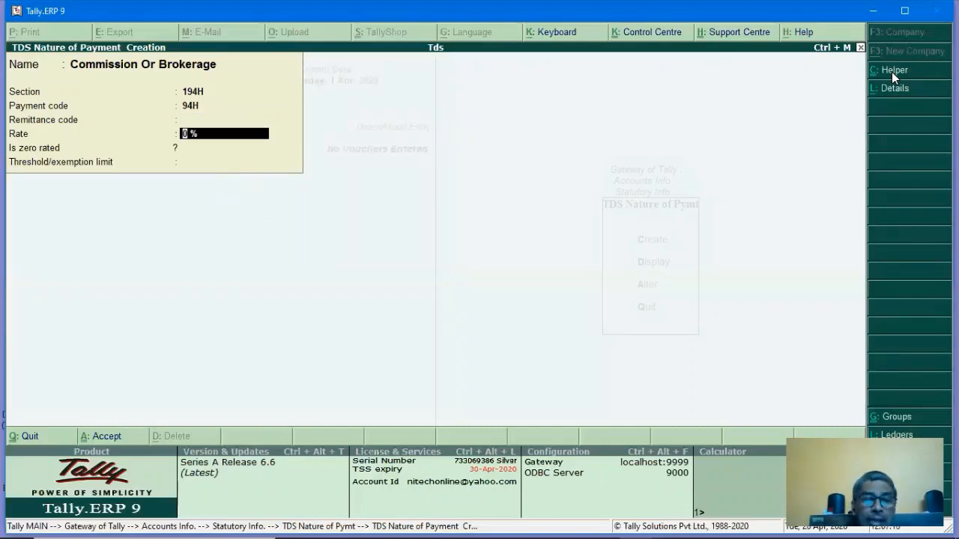
pyautogui.press('Return')
pyautogui.press('Return')
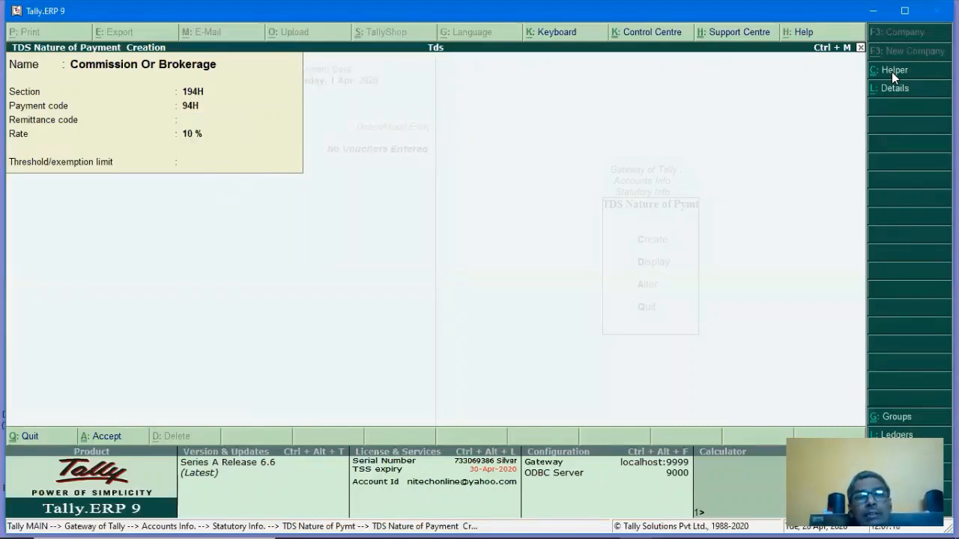
pyautogui.press('Return')
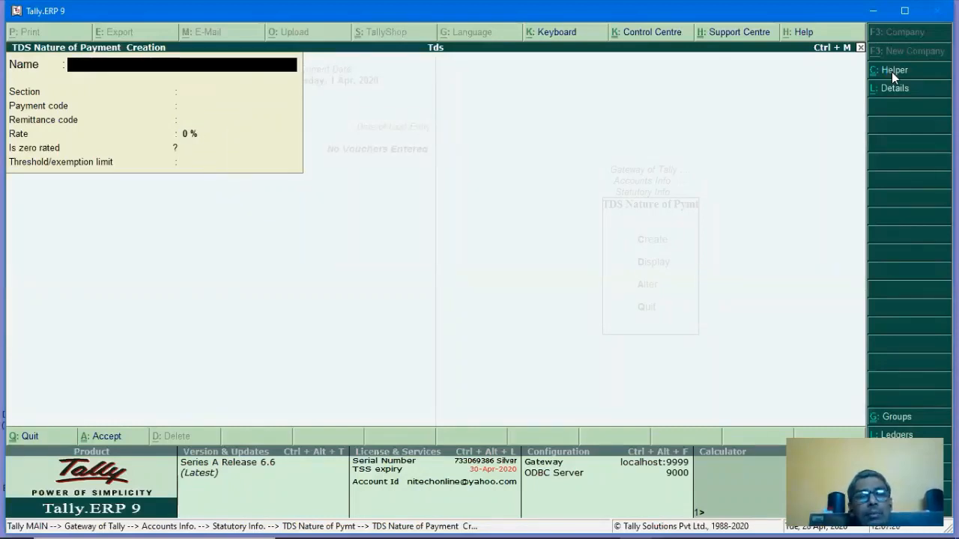
# Quit the blank creation form and display the saved Commission Or Brokerage nature of payment.
pyautogui.press('Escape')
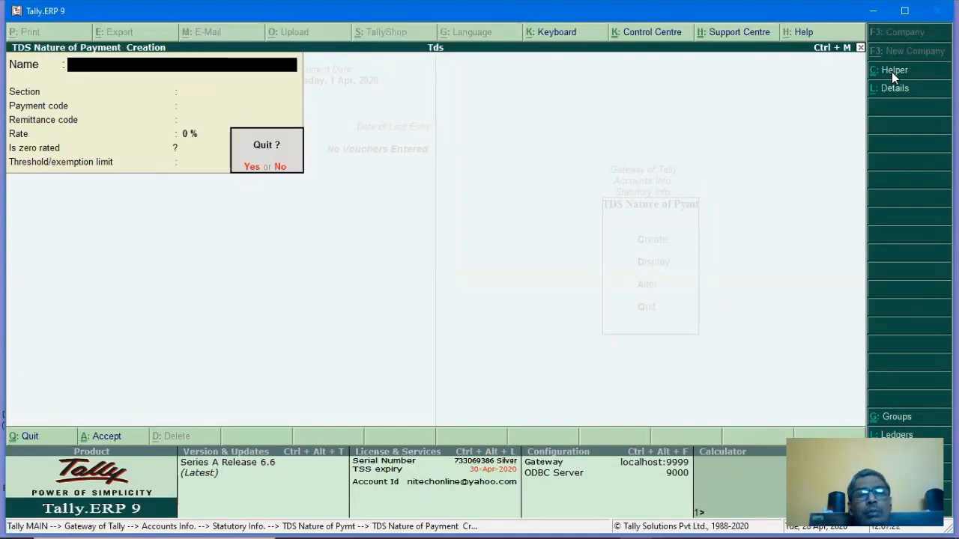
pyautogui.press('Return')
pyautogui.press('Escape')
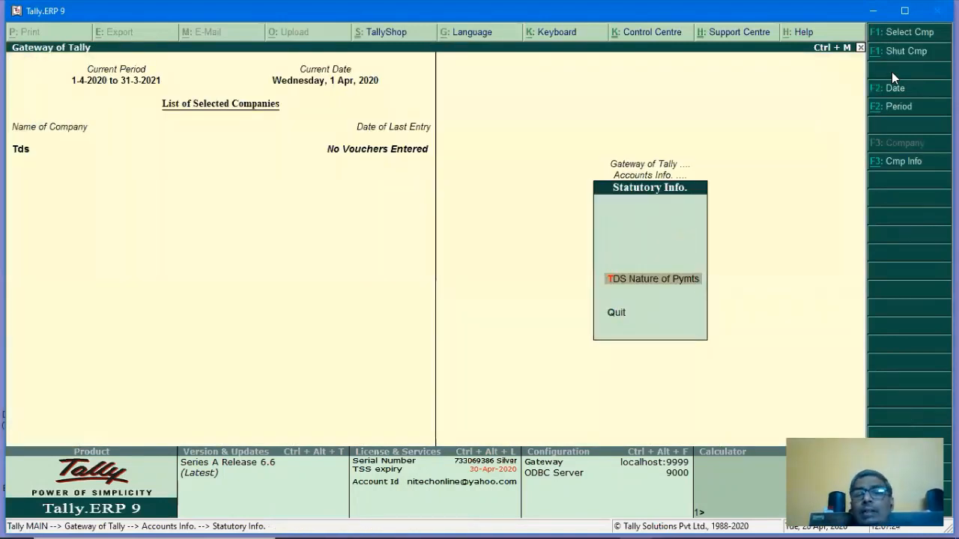
pyautogui.press('Return')
pyautogui.press('Down')
pyautogui.press('Return')
pyautogui.press('Return')
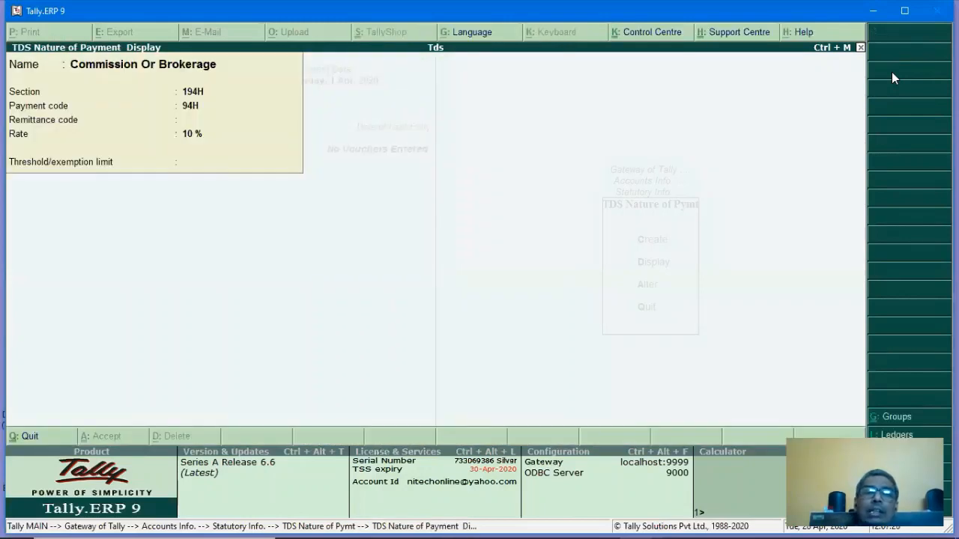
# Back out to Accounts Info and bring up the Ledgers menu.
pyautogui.press('Escape')
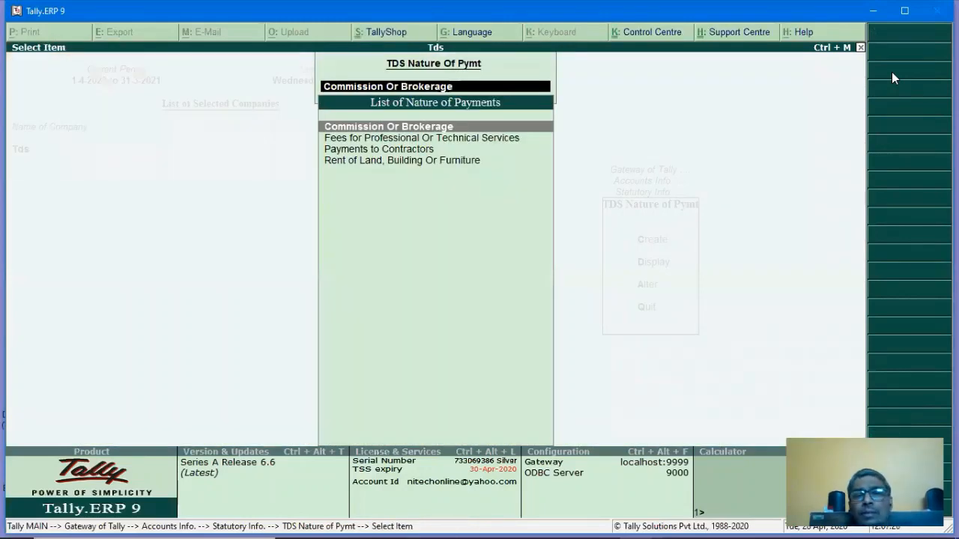
pyautogui.press('Escape')
pyautogui.press('Escape')
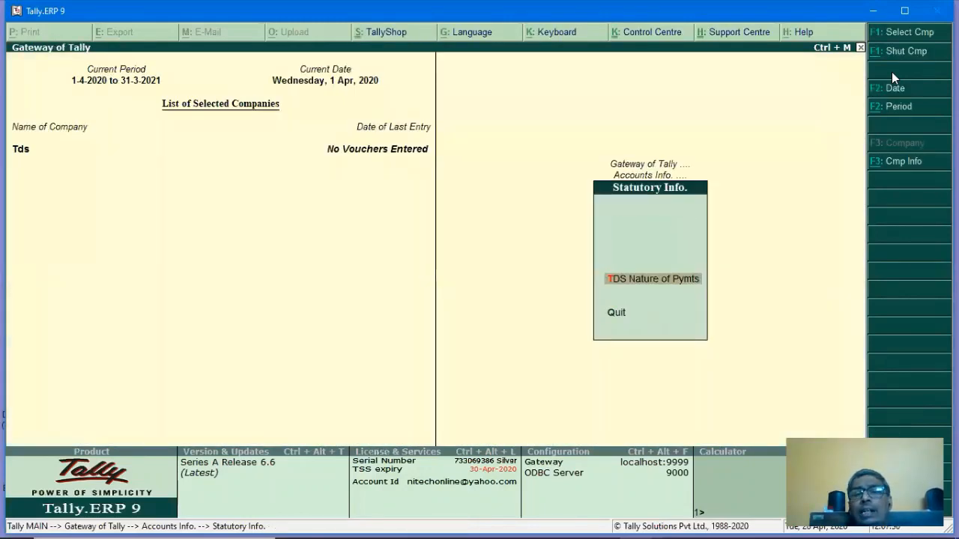
pyautogui.press('Escape')
pyautogui.press('Up')
pyautogui.press('Up')
pyautogui.press('Up')
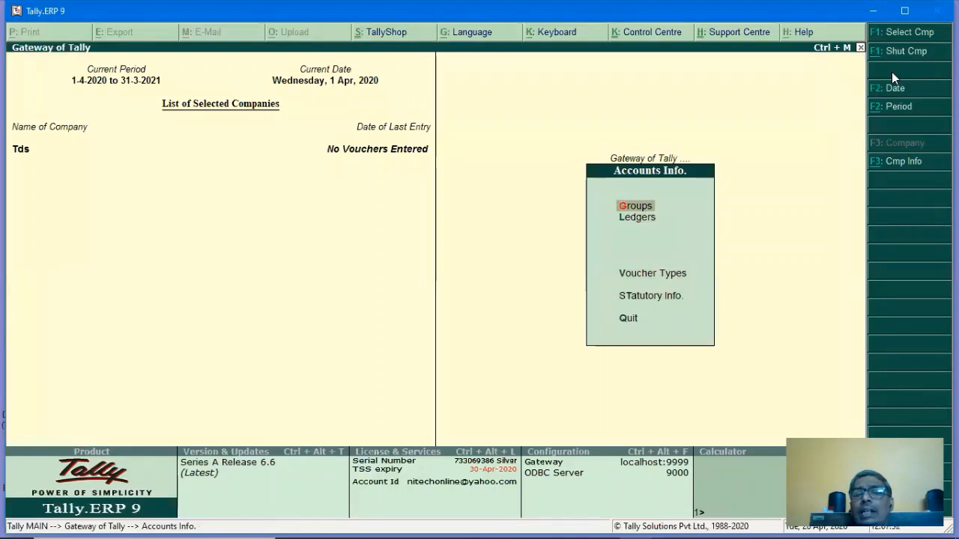
pyautogui.press('Down')
pyautogui.press('Return')
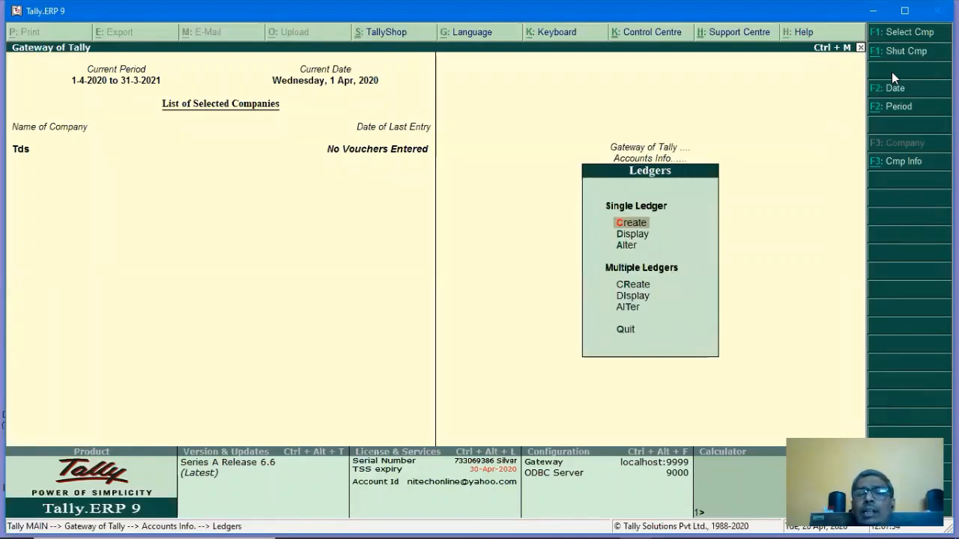
# Try single and multiple ledger creation, settling on the single ledger form.
pyautogui.press('Return')
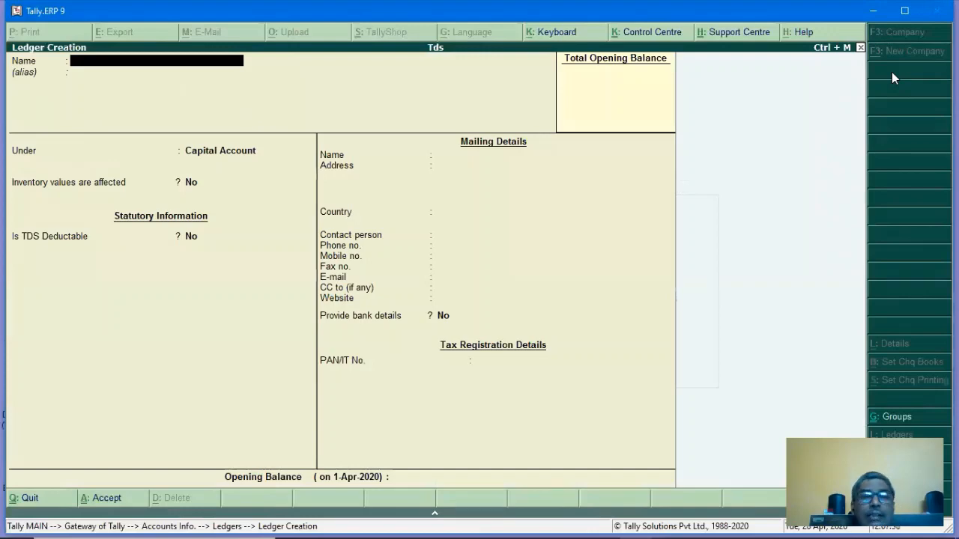
pyautogui.press('Escape')
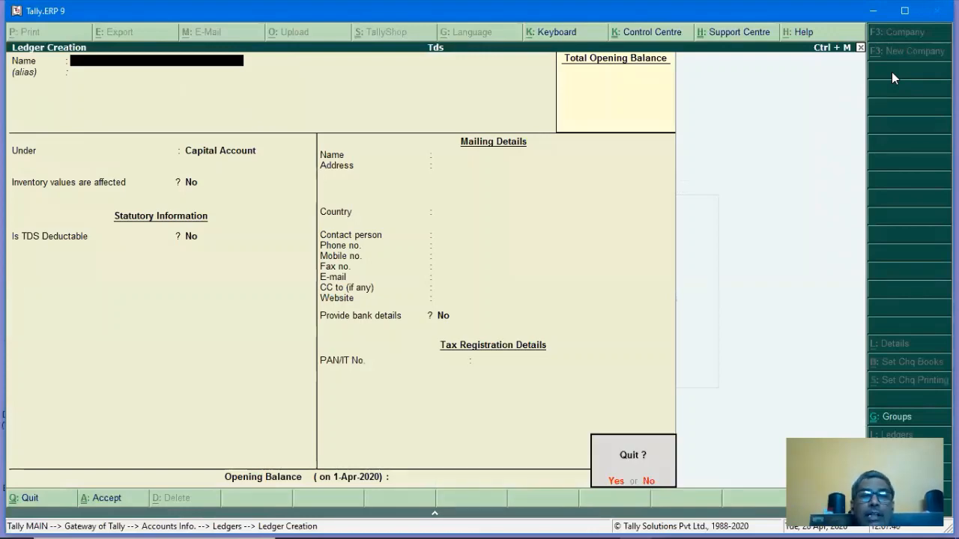
pyautogui.press('y')
pyautogui.press('Down')
pyautogui.press('Down')
pyautogui.press('Down')
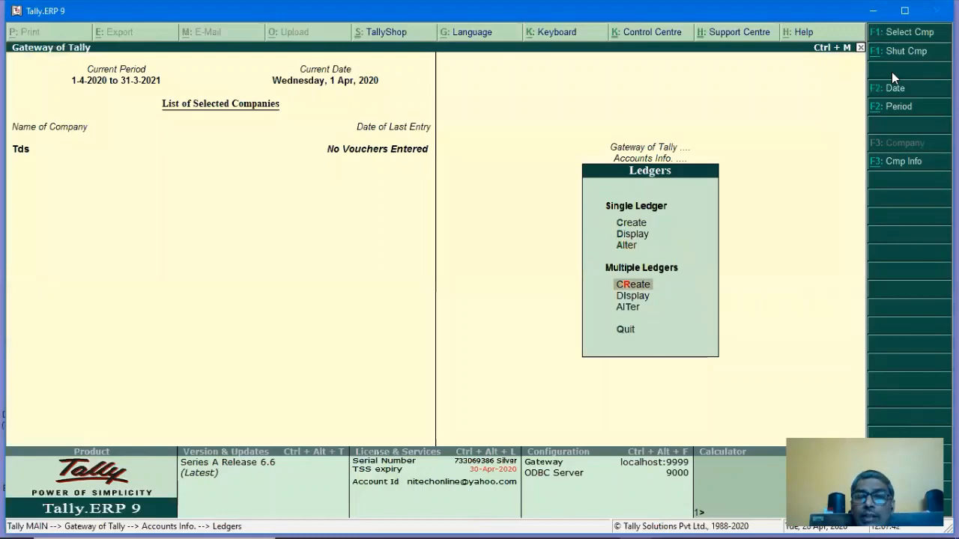
pyautogui.press('Return')
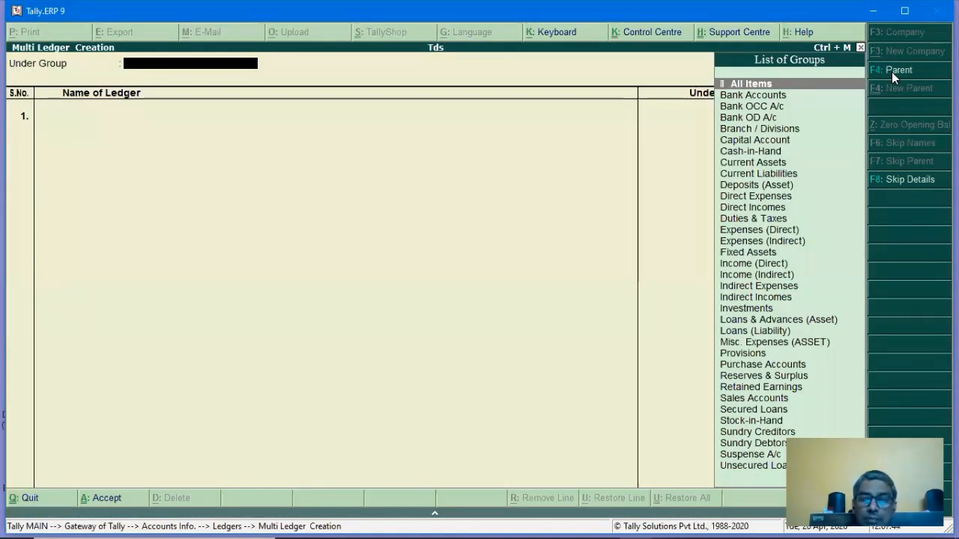
pyautogui.write('IND')
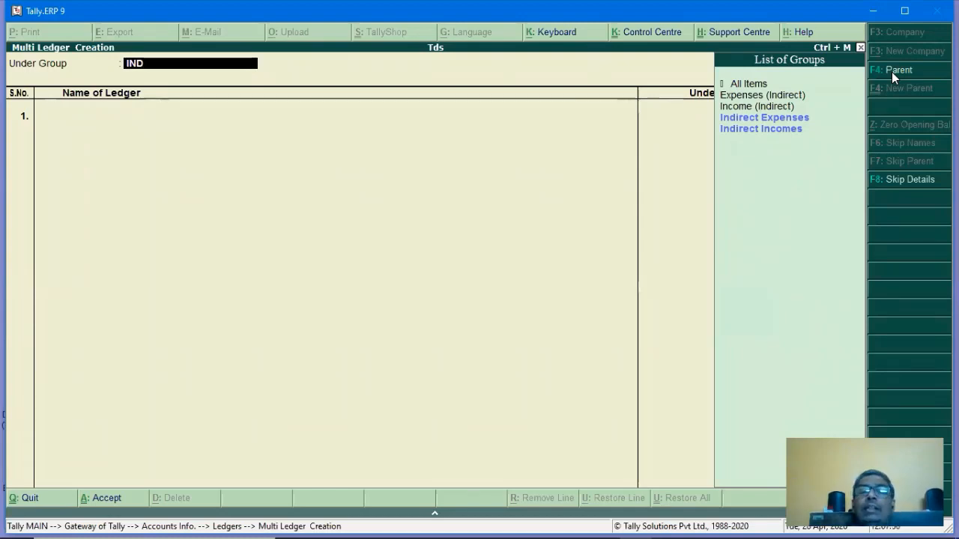
pyautogui.press('BackSpace')
pyautogui.press('BackSpace')
pyautogui.press('BackSpace')
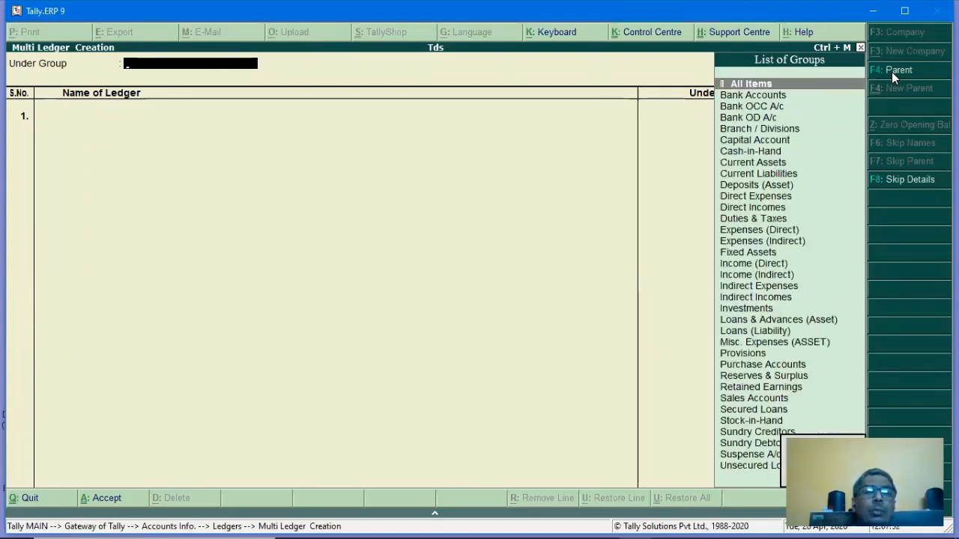
pyautogui.press('Escape')
pyautogui.press('Up')
pyautogui.press('Up')
pyautogui.press('Up')
pyautogui.press('Return')
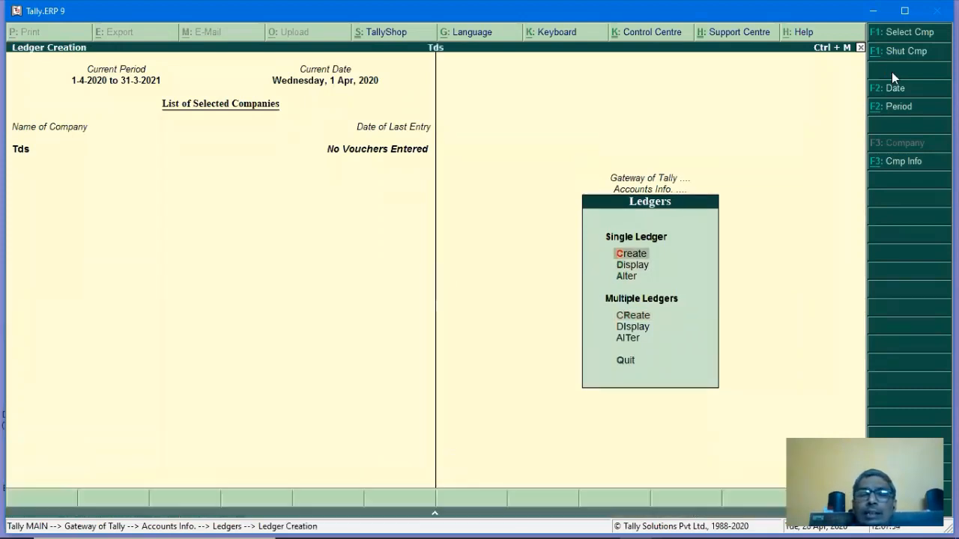
# Create CONSULTANCY CHARGES under Indirect Expenses, TDS applicable as Fees for Professional Or Technical Services.
pyautogui.write('C')
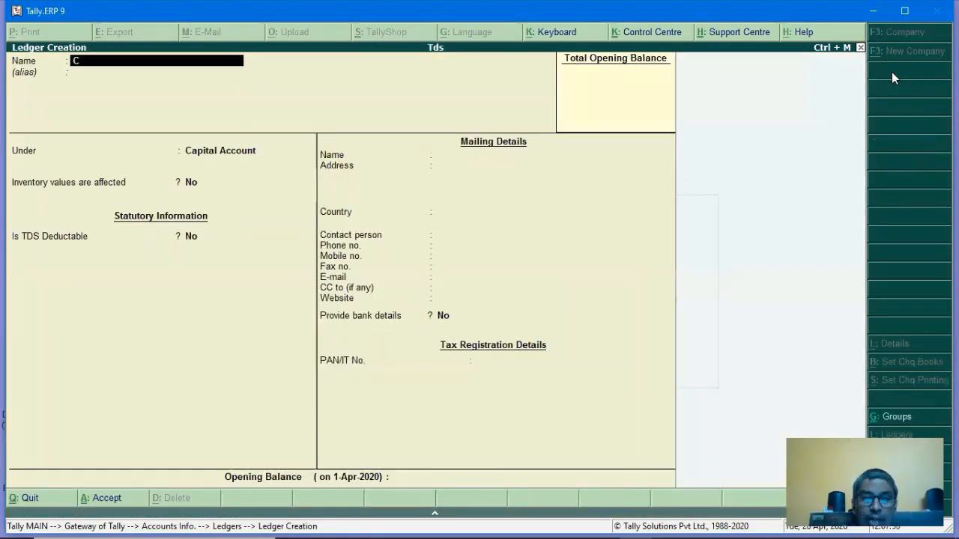
pyautogui.write('ONSULTANCY')
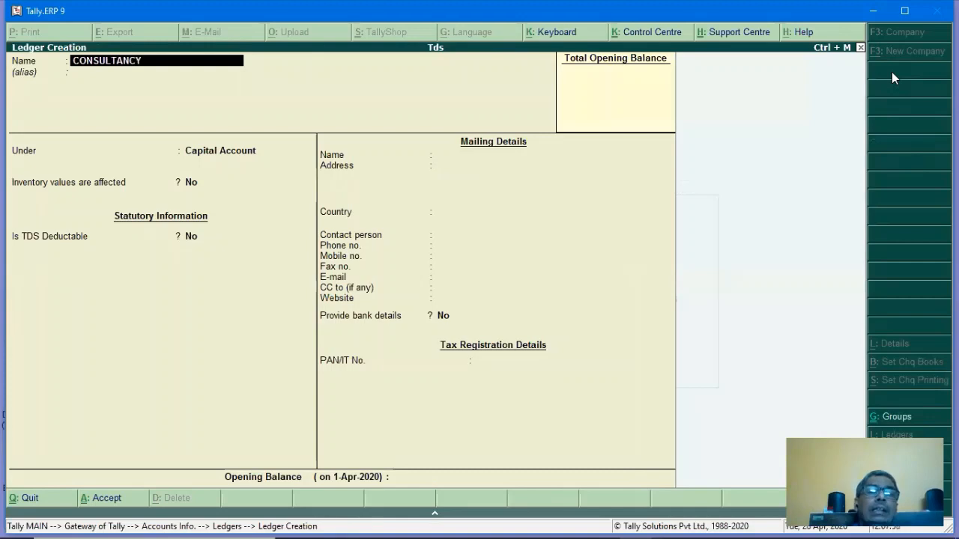
pyautogui.write(' CHARGES')
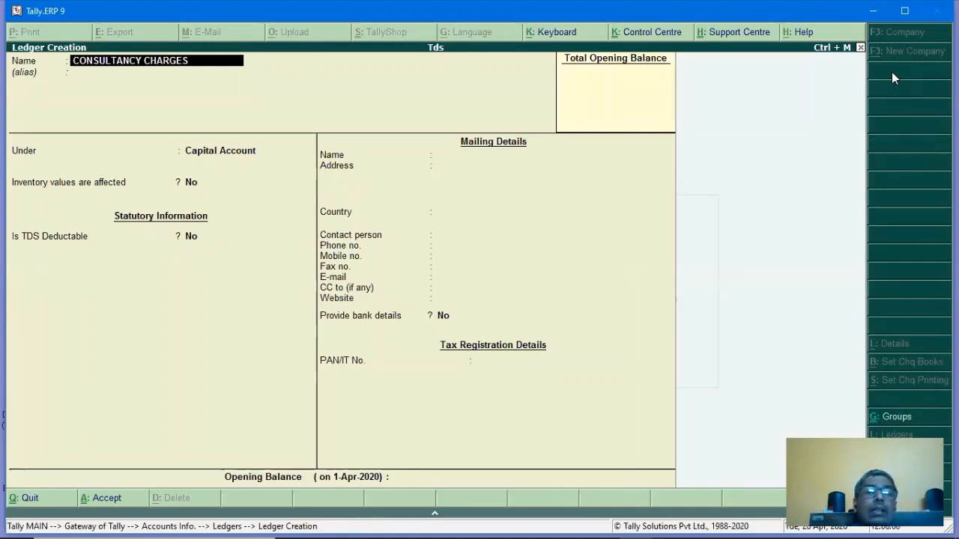
pyautogui.press('Return')
pyautogui.press('Return')
pyautogui.write('IND')
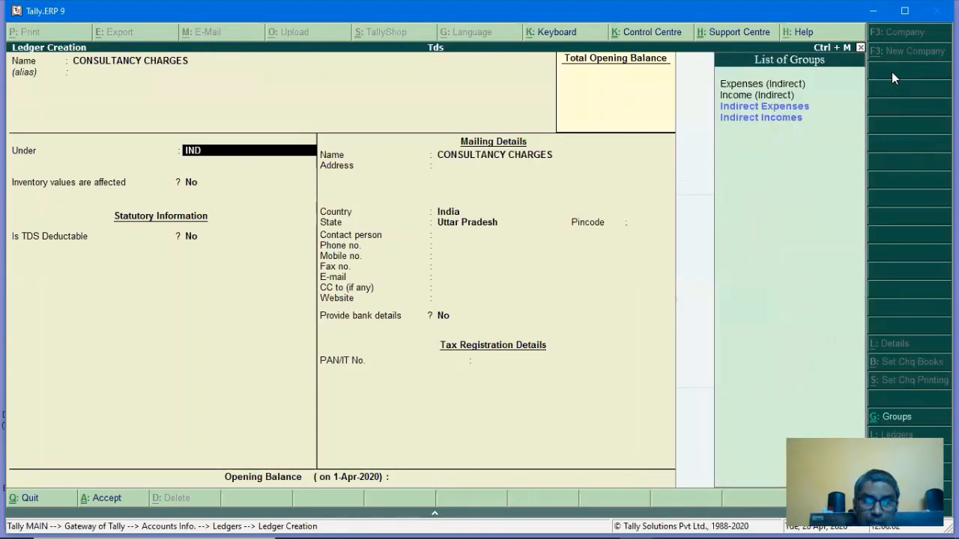
pyautogui.press('Return')
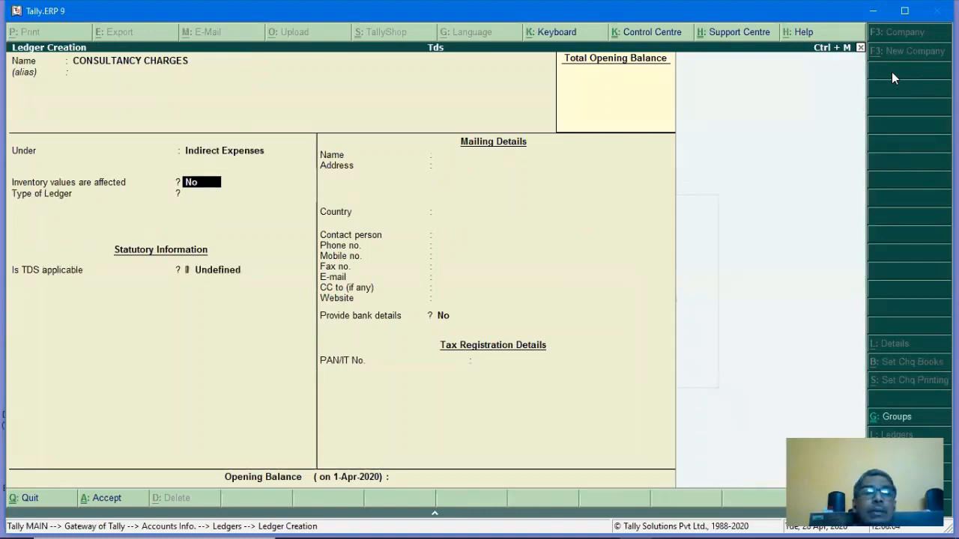
pyautogui.press('Return')
pyautogui.press('Return')
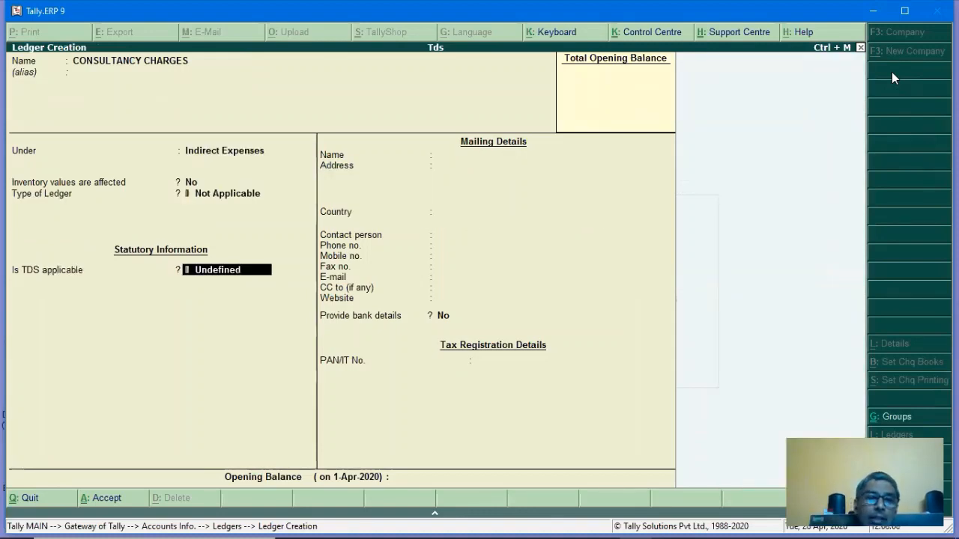
pyautogui.write('ap')
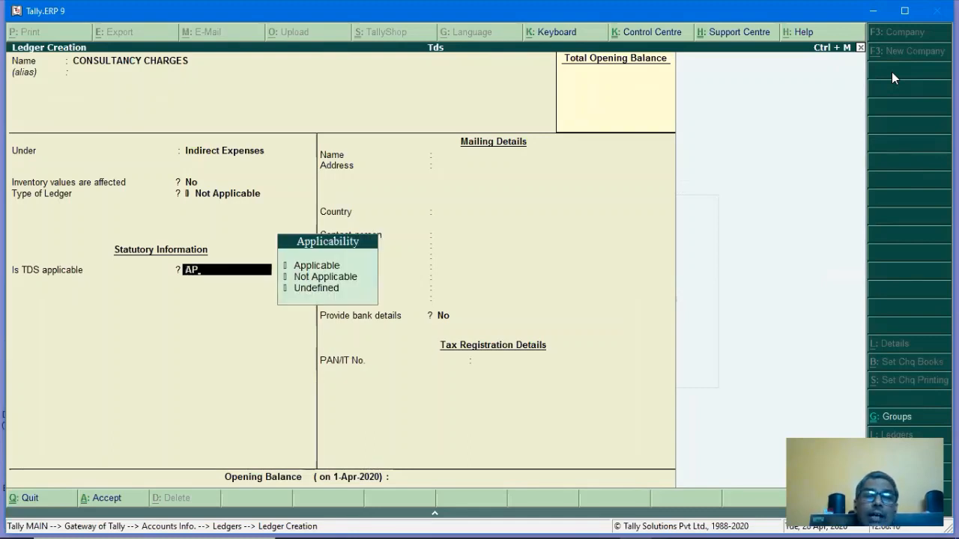
pyautogui.press('Return')
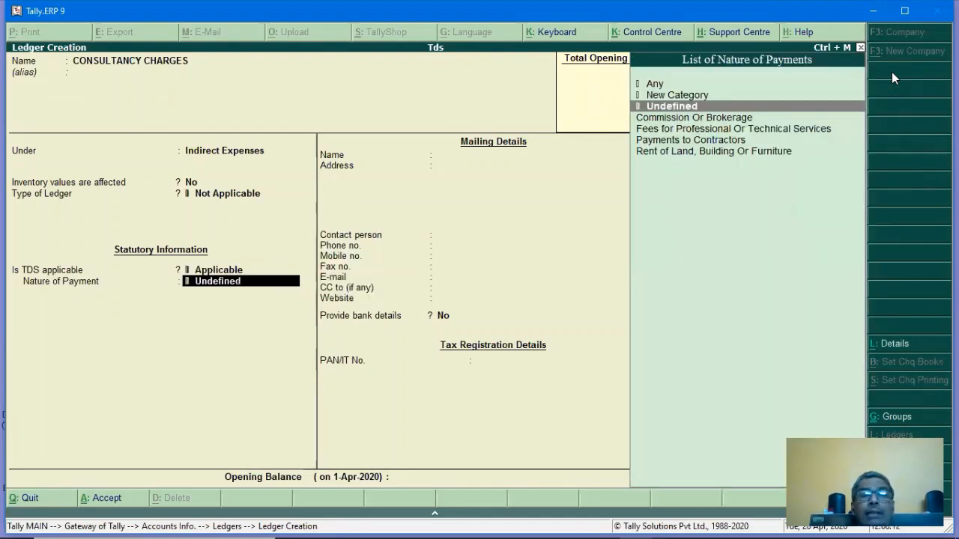
pyautogui.press('Down')
pyautogui.press('Down')
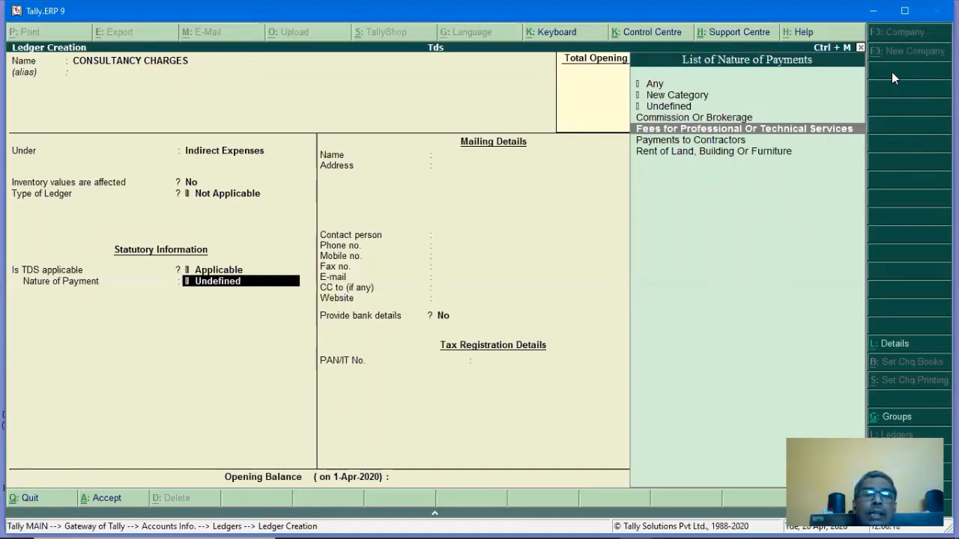
pyautogui.press('Return')
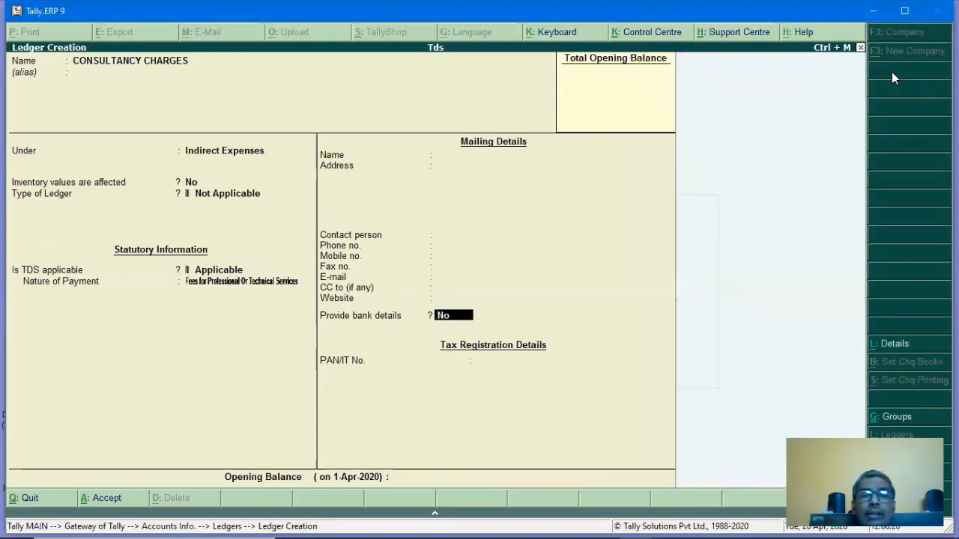
pyautogui.press('Return')
pyautogui.press('Return')
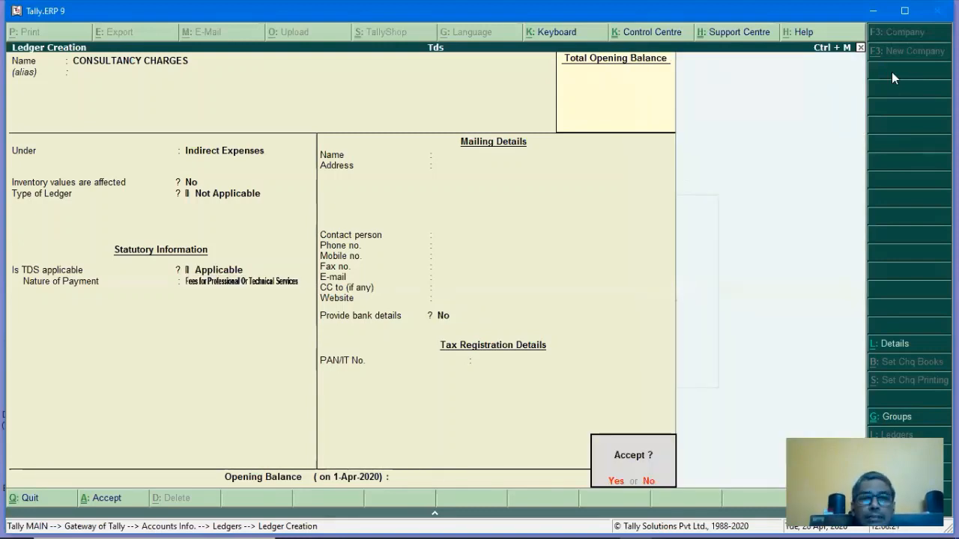
pyautogui.press('Return')
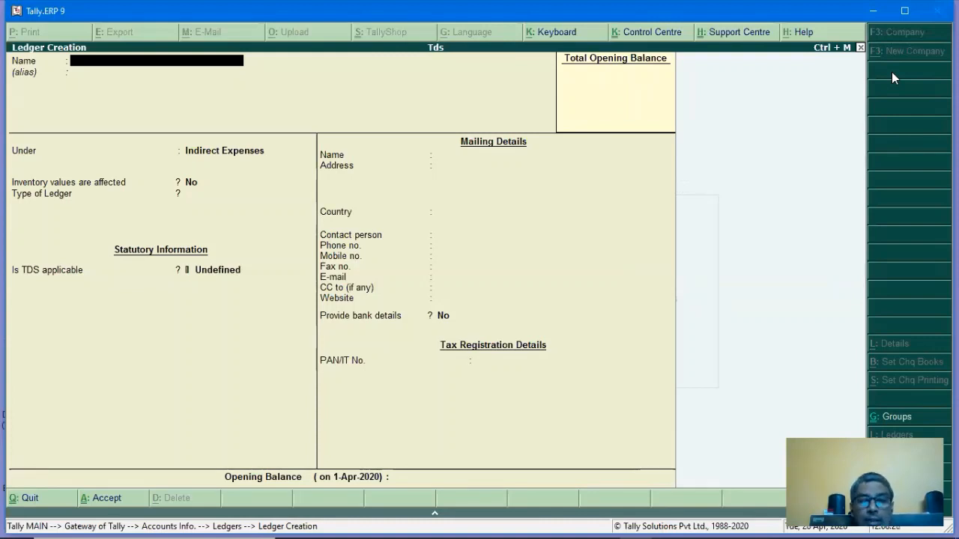
# Create the ADVERTISEMENT EXPENSES ledger under Indirect Expenses, TDS applicable as Payments to Contractors.
pyautogui.write('ADVERT')
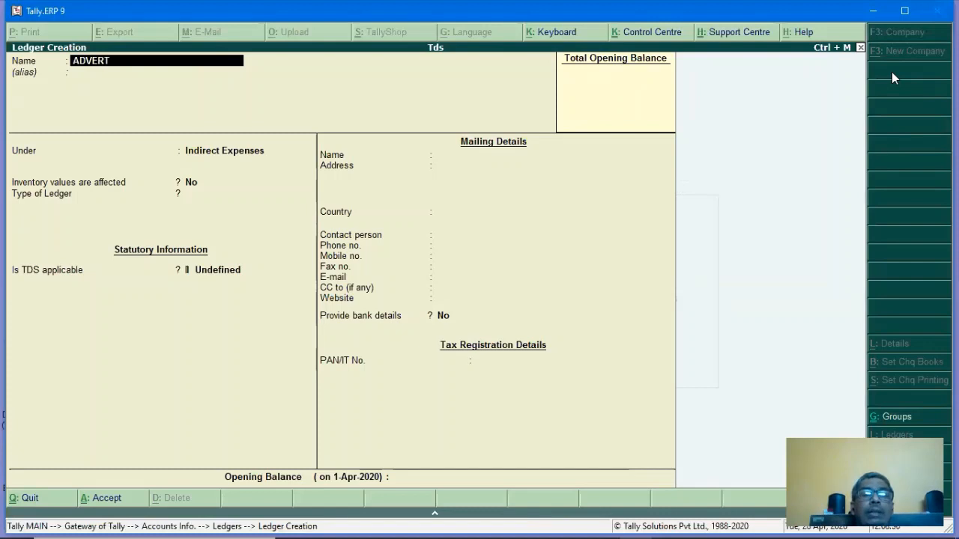
pyautogui.write('ISEMENT E')
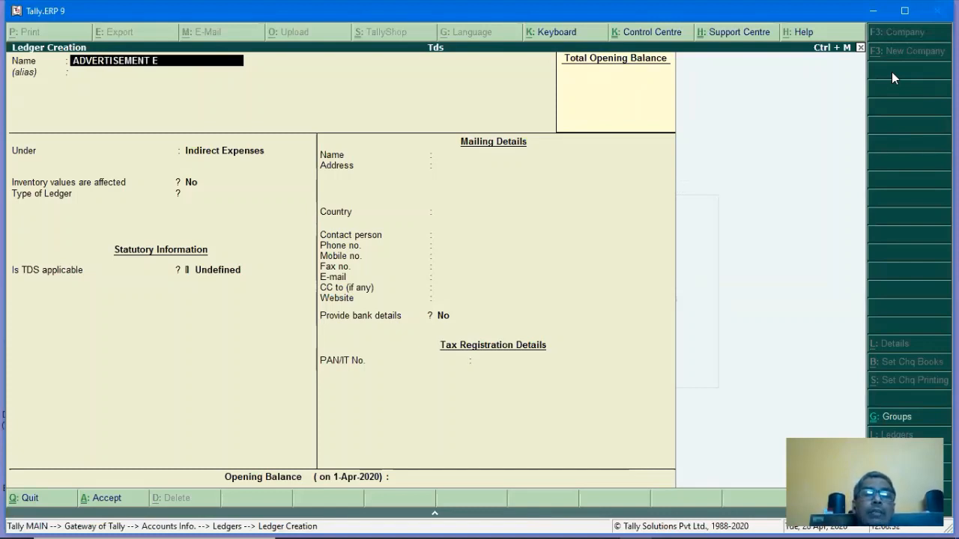
pyautogui.write('XPENSES')
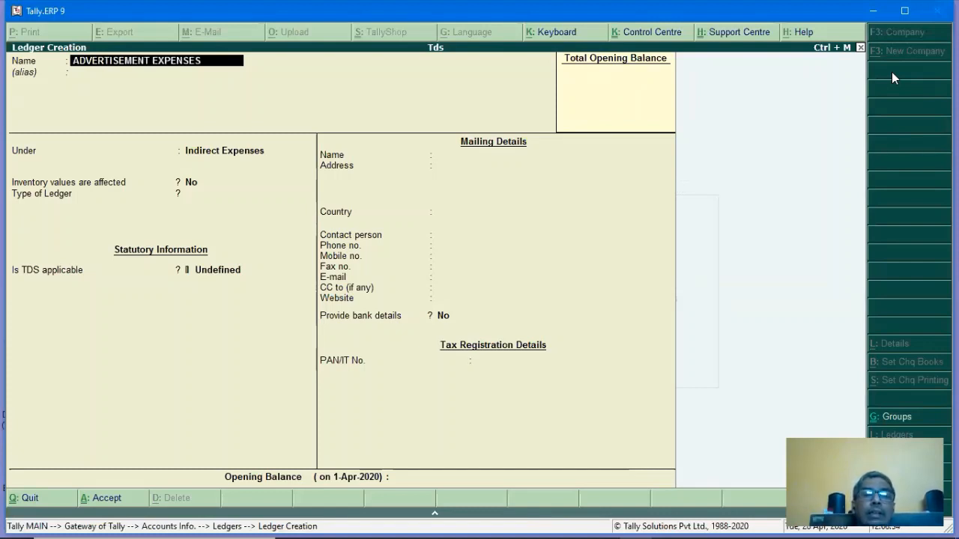
pyautogui.press('Return')
pyautogui.press('Return')
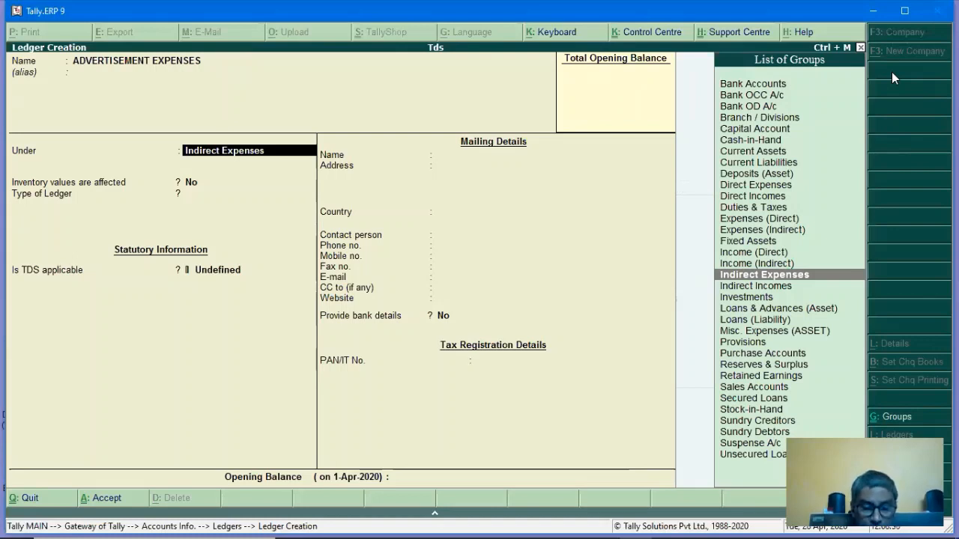
pyautogui.press('Return')
pyautogui.press('Return')
pyautogui.press('Return')
pyautogui.press('Return')
pyautogui.press('Return')
pyautogui.press('Return')
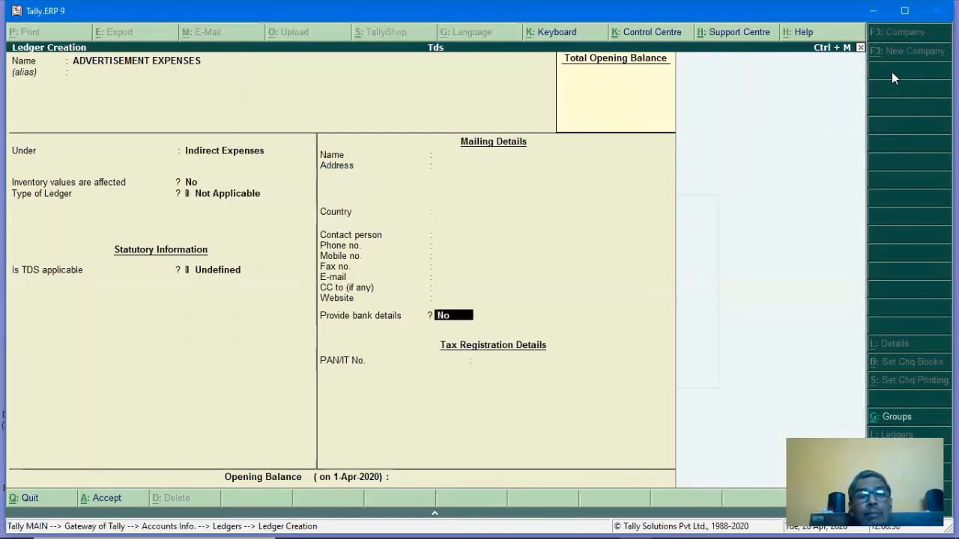
pyautogui.press('Return')
pyautogui.write('a')
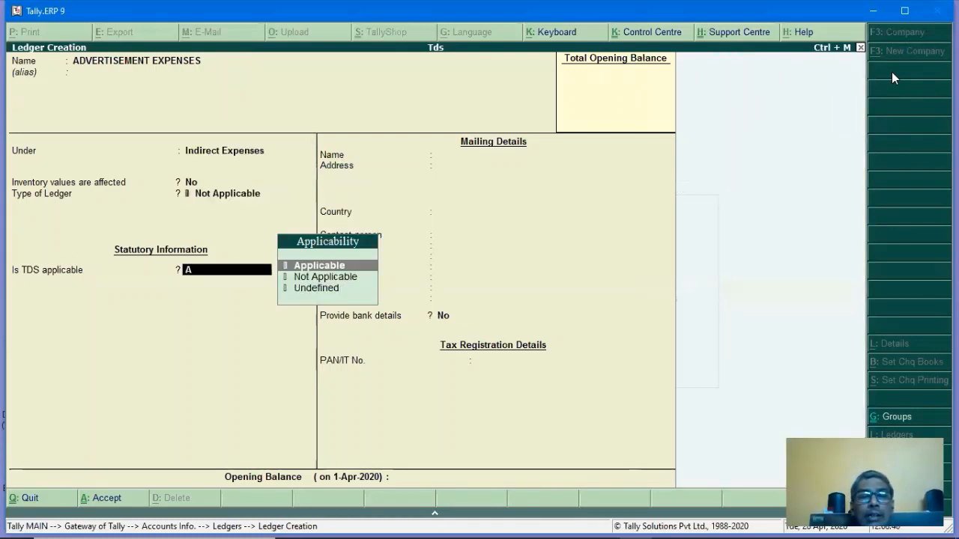
pyautogui.press('Return')
pyautogui.press('Down')
pyautogui.press('Down')
pyautogui.press('Down')
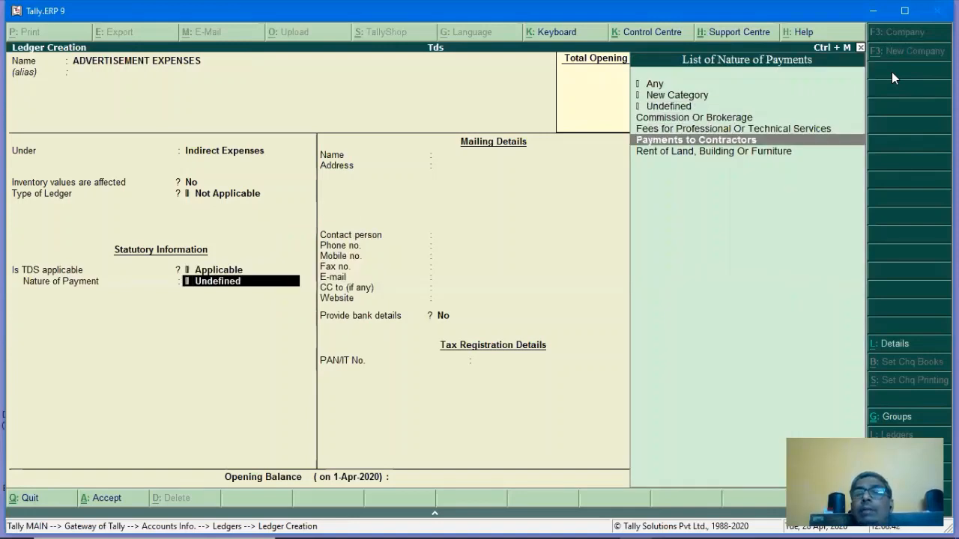
pyautogui.press('Return')
pyautogui.press('Return')
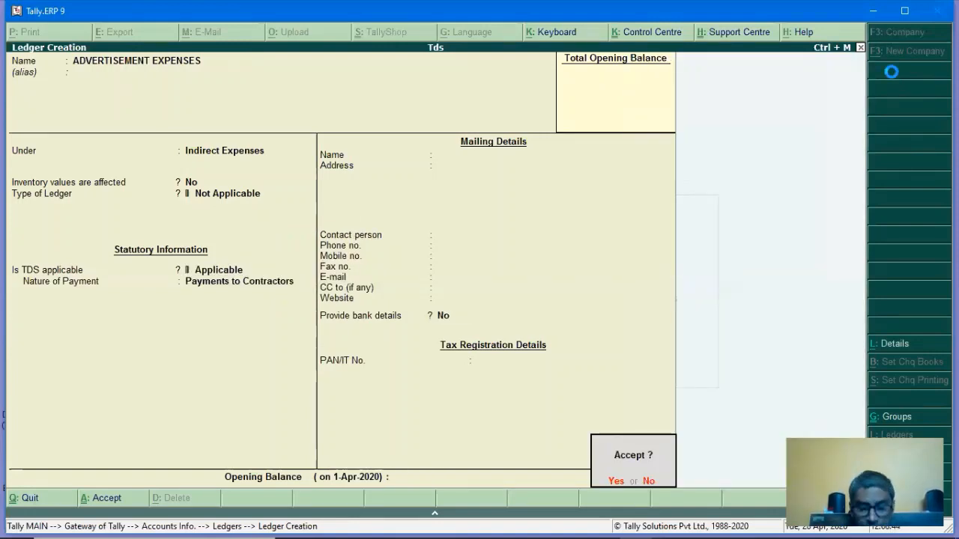
pyautogui.press('Return')
# Create the RENT ledger under Indirect Expenses with TDS nature Rent of Land, Building Or Furniture.
pyautogui.write('RENT')
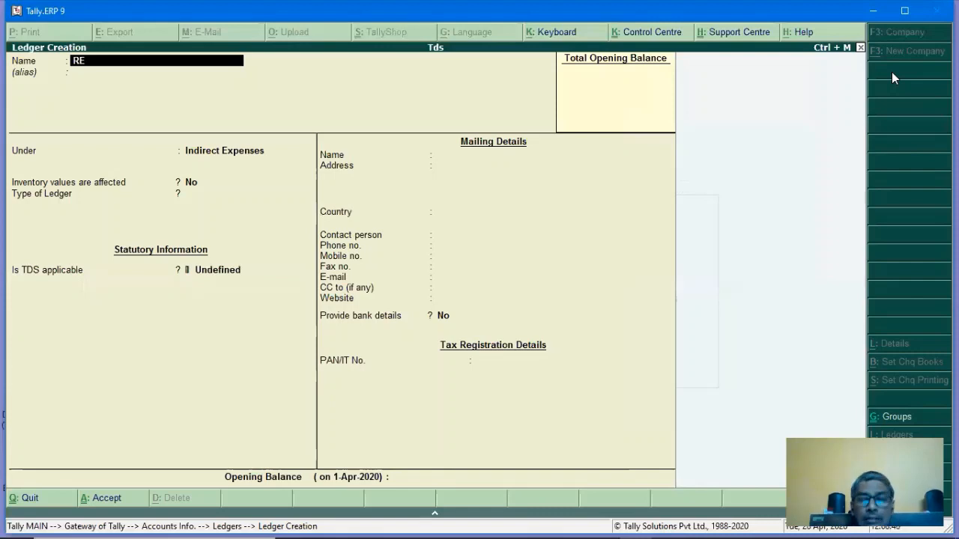
pyautogui.press('Return')
pyautogui.press('Return')
pyautogui.press('Return')
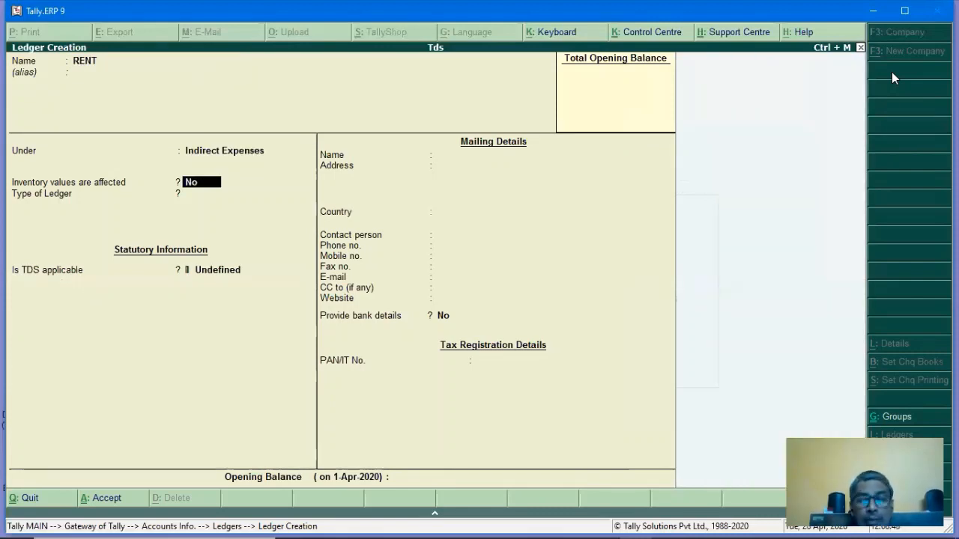
pyautogui.press('Return')
pyautogui.press('Return')
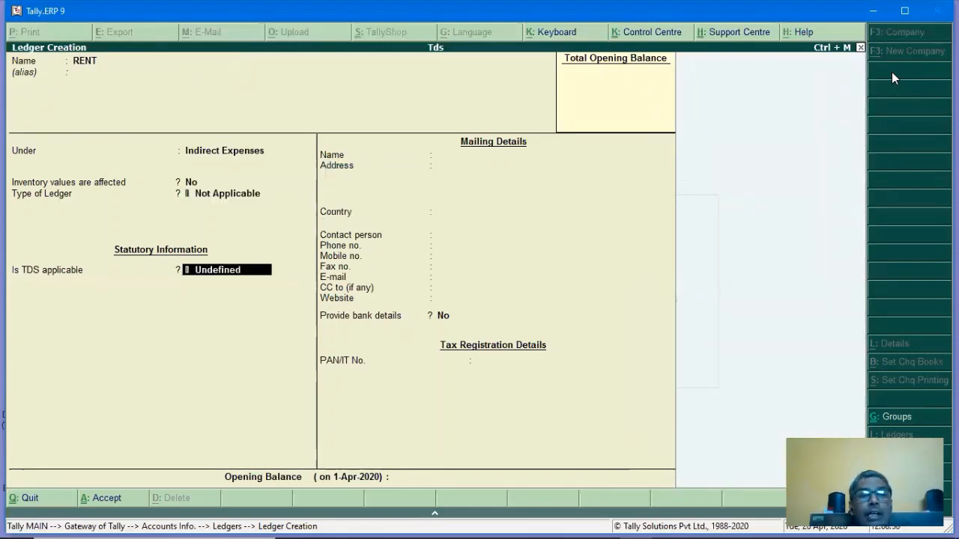
pyautogui.write('a')
pyautogui.press('Return')
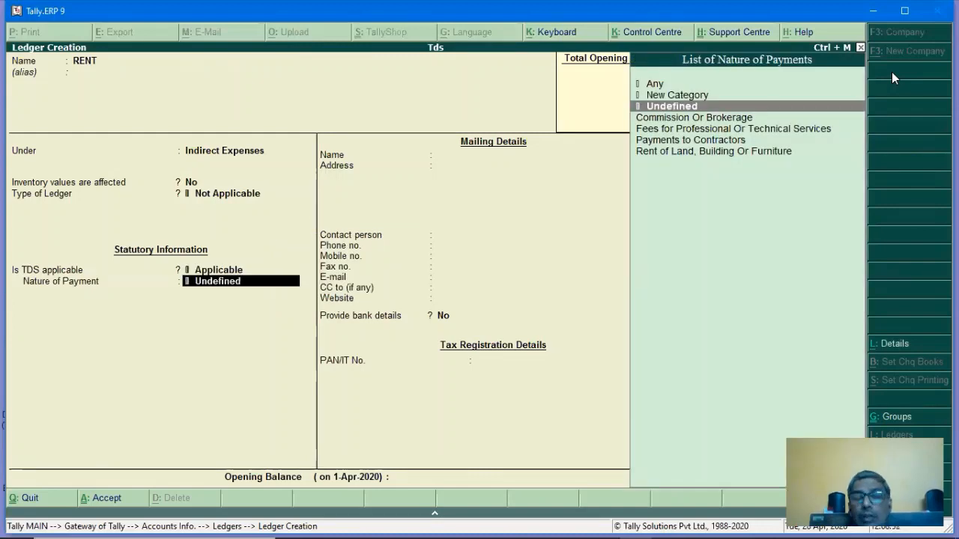
pyautogui.press('Down')
pyautogui.press('Down')
pyautogui.press('Down')
pyautogui.press('Down')
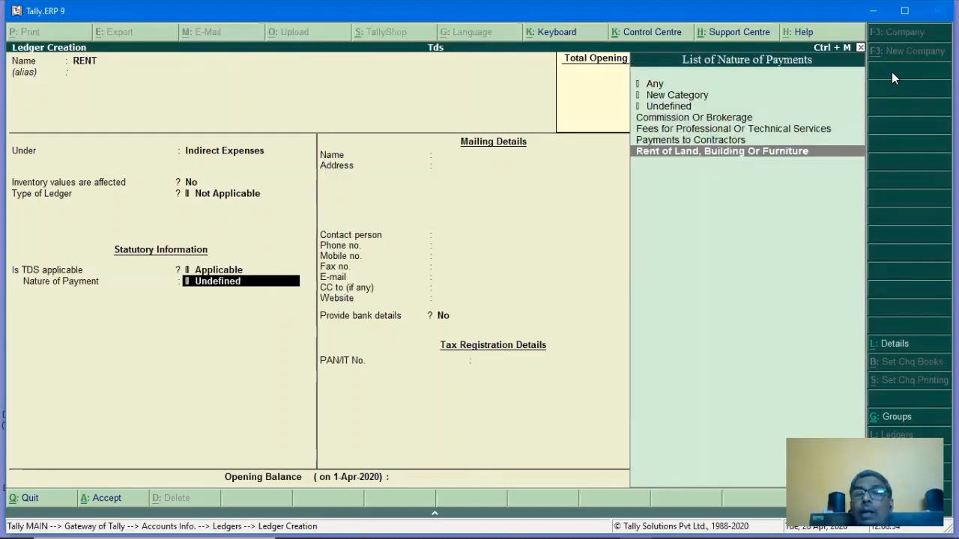
pyautogui.press('Return')
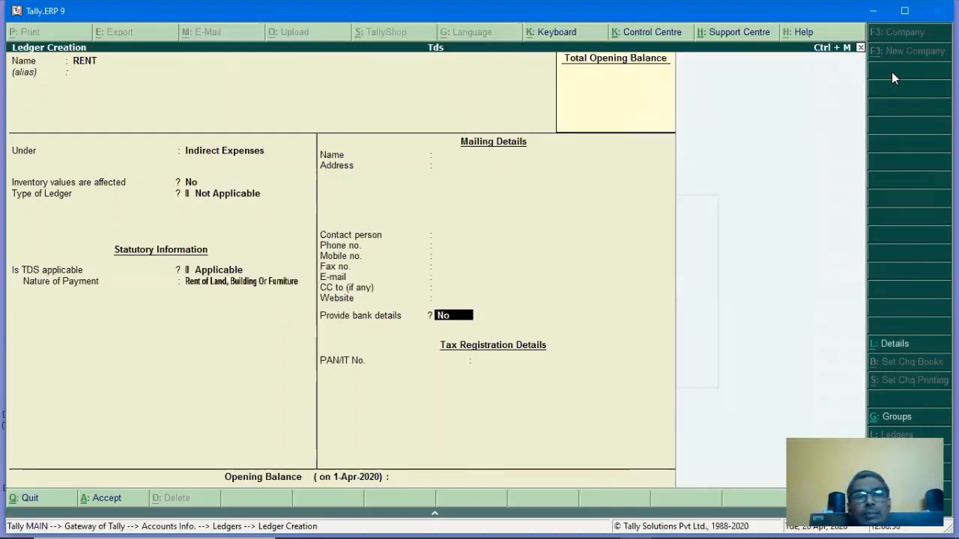
pyautogui.press('Return')
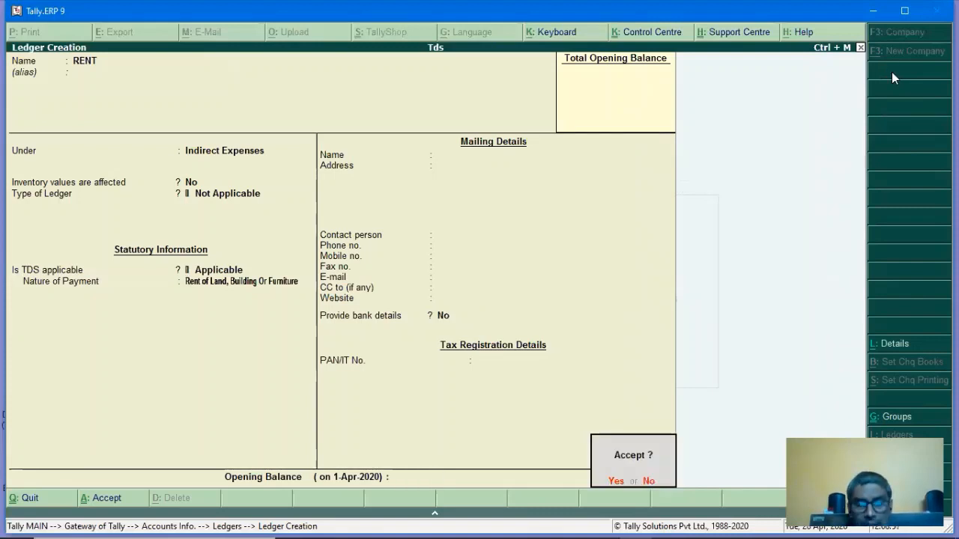
pyautogui.press('Return')
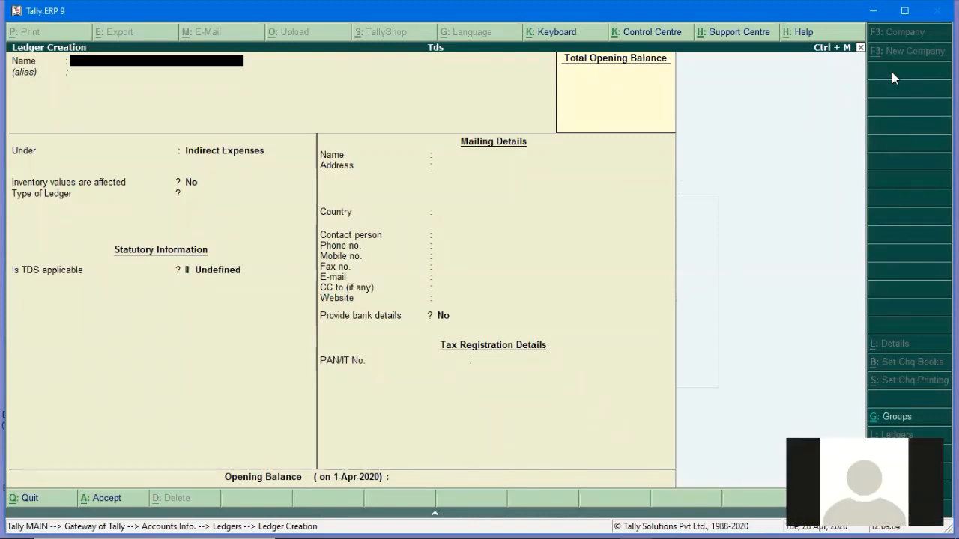
# Fill in COMMSION CHARGES under Indirect Expenses, TDS applicable as Commission Or Brokerage.
pyautogui.write('COMMSION')
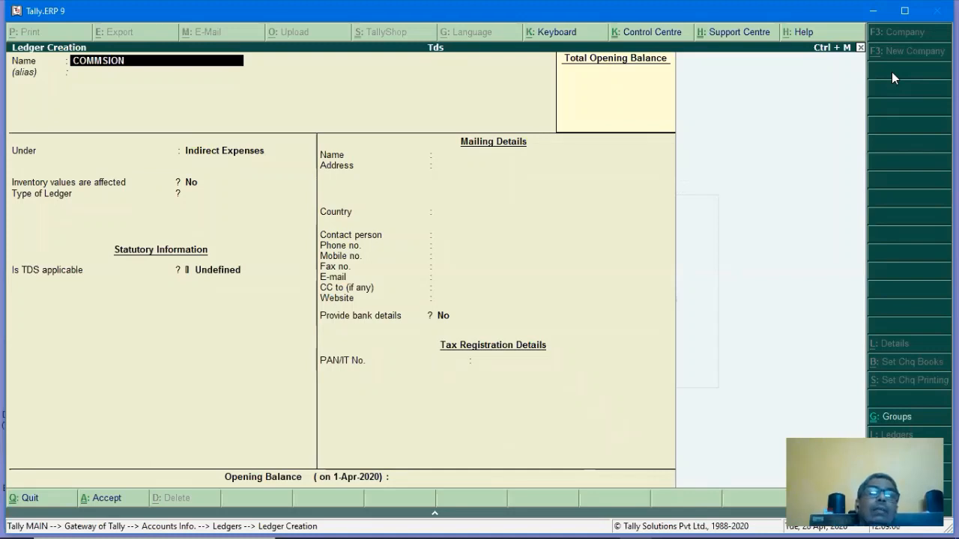
pyautogui.write(' CHARGES')
pyautogui.press('Return')
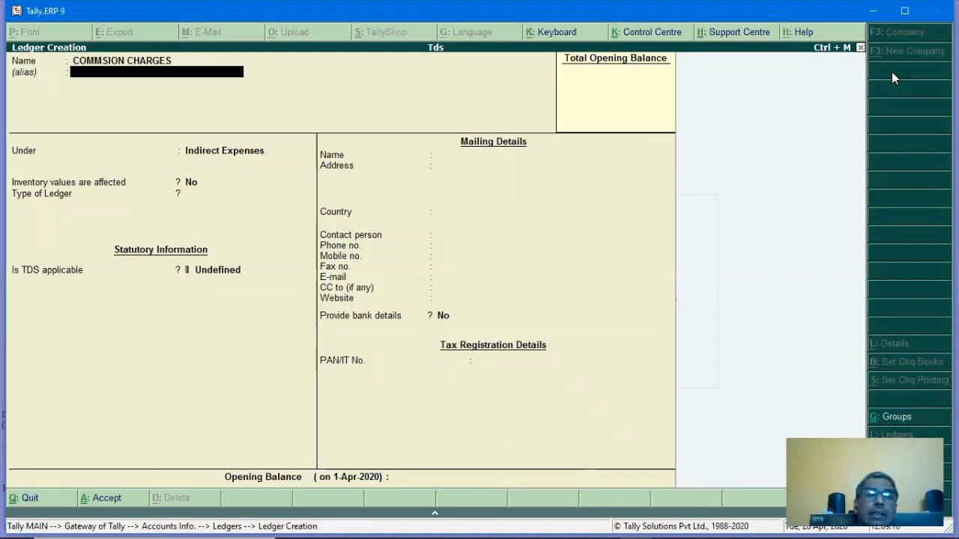
pyautogui.press('Return')
pyautogui.press('Return')
pyautogui.press('Return')
pyautogui.press('Return')
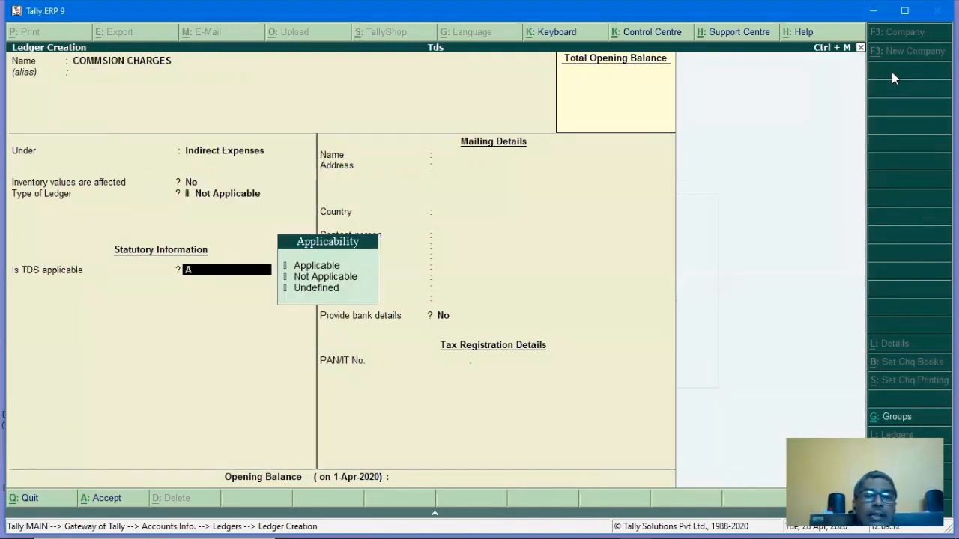
pyautogui.press('Up')
pyautogui.press('Up')
pyautogui.press('Return')
pyautogui.press('Down')
pyautogui.press('Down')
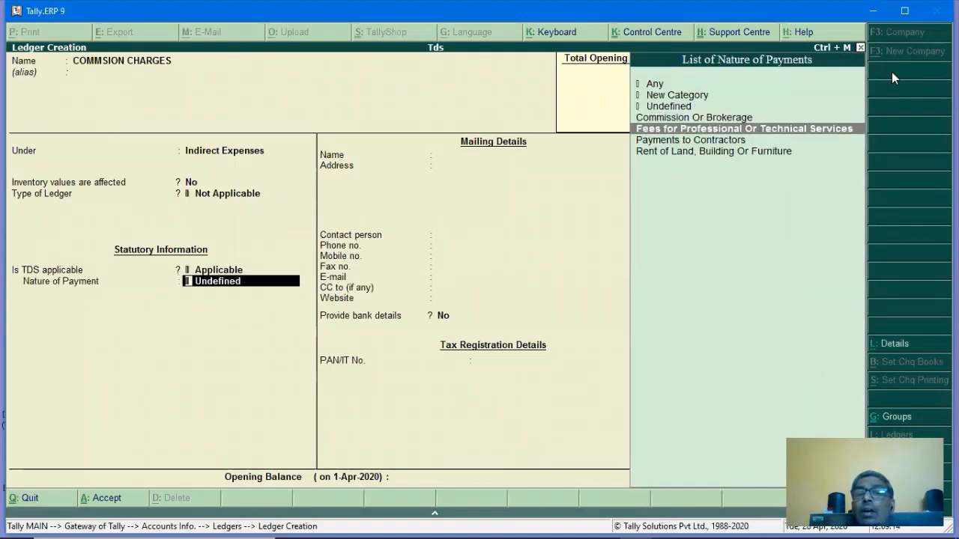
pyautogui.press('Up')
pyautogui.press('Return')
pyautogui.press('Return')
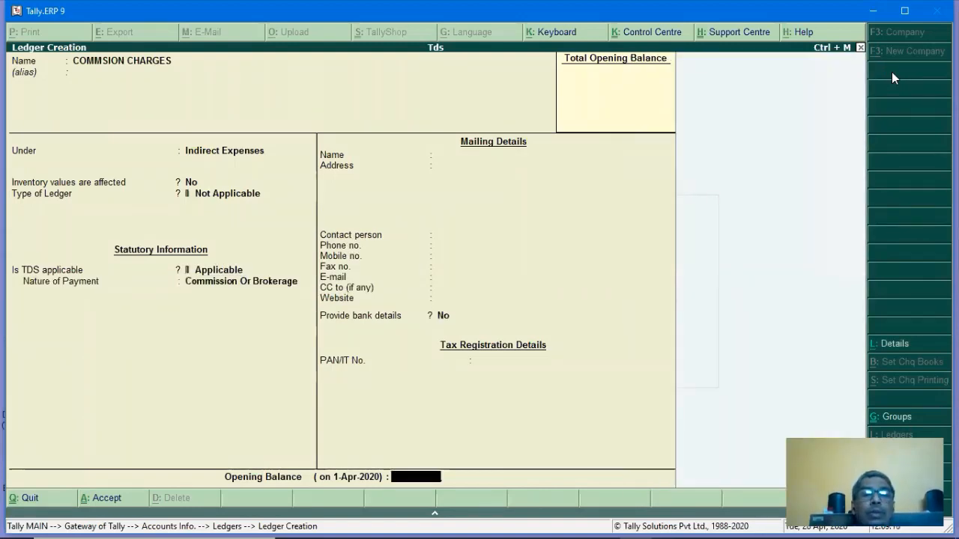
pyautogui.press('Return')
pyautogui.press('Return')
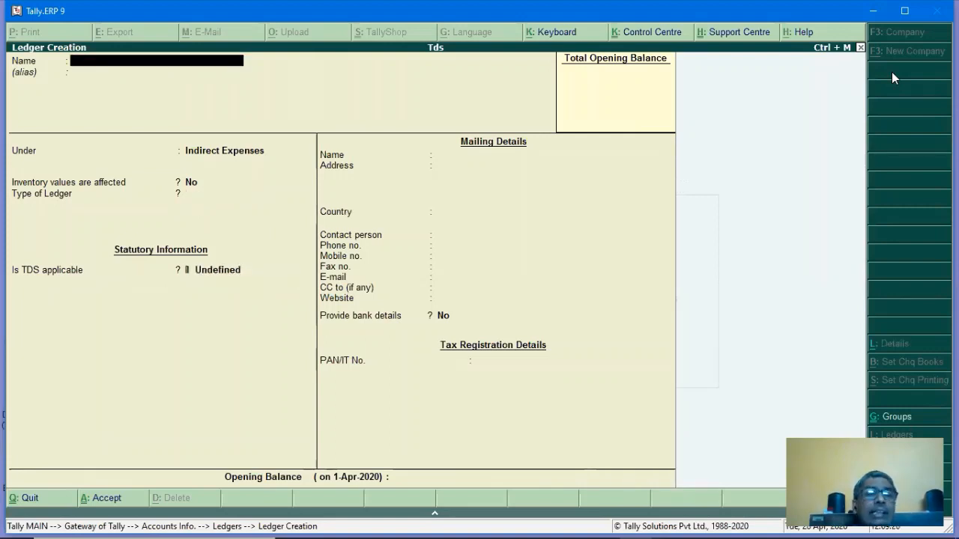
# Create TDS ON CONSULTANCY under Duties & Taxes, type TDS, nature Fees for Professional Or Technical Services.
pyautogui.write('TD')
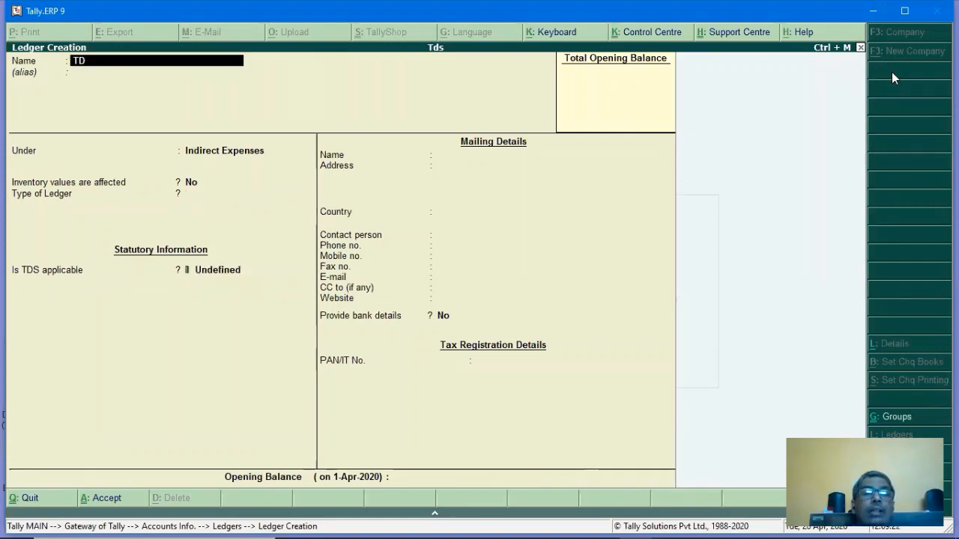
pyautogui.write('S ON')
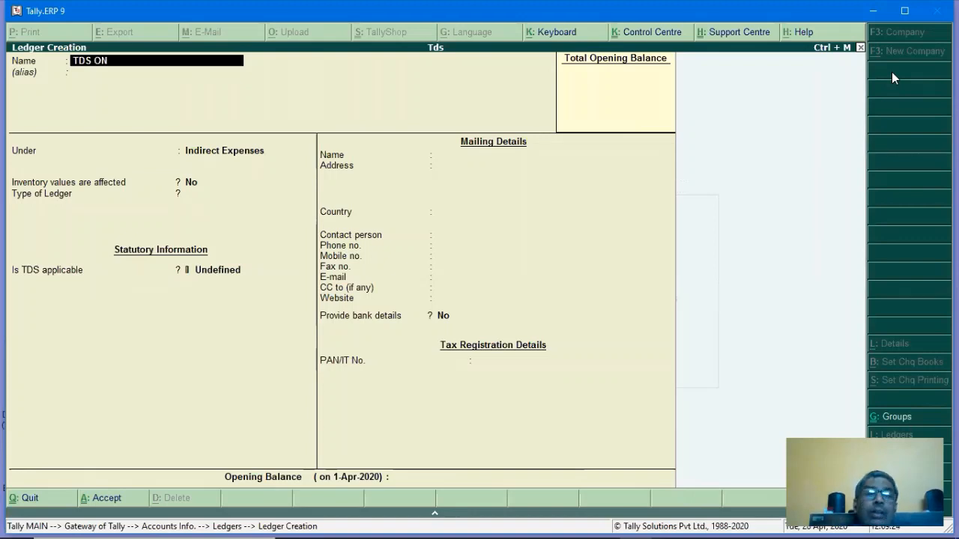
pyautogui.write(' CONSULTANCY')
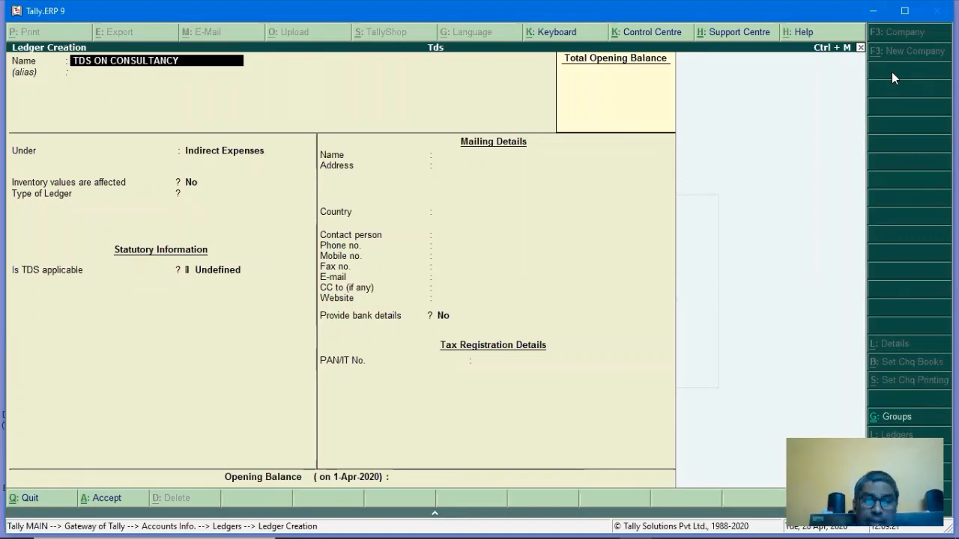
pyautogui.press('Return')
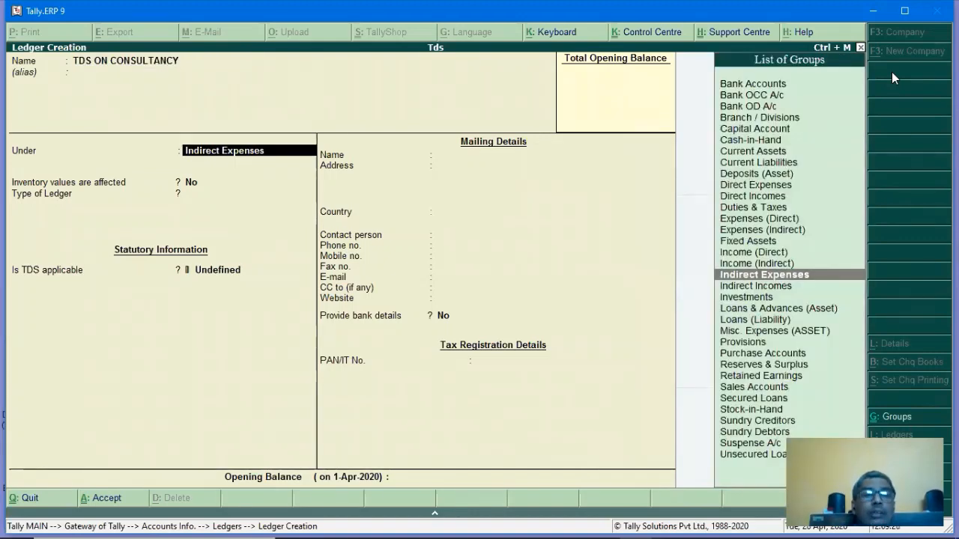
pyautogui.write('DU')
pyautogui.press('Return')
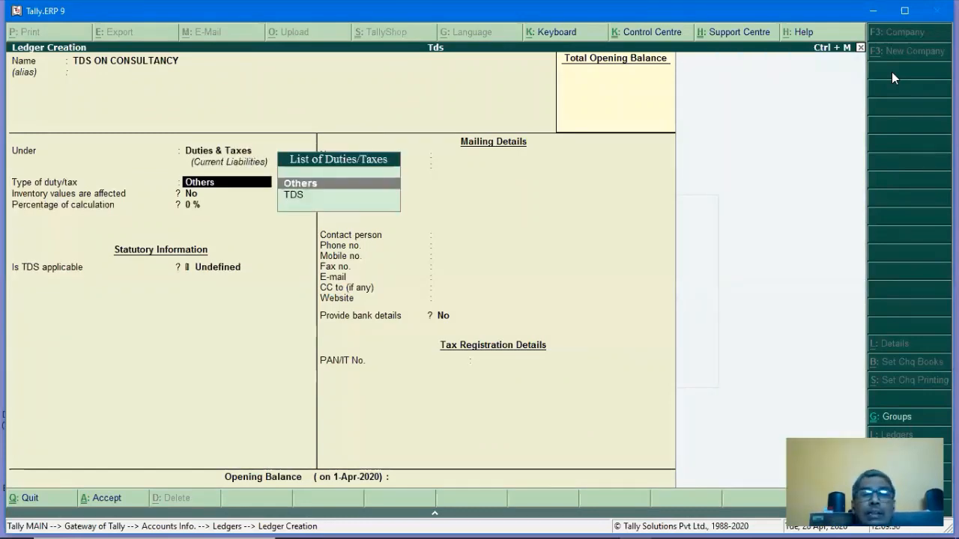
pyautogui.press('Down')
pyautogui.press('Return')
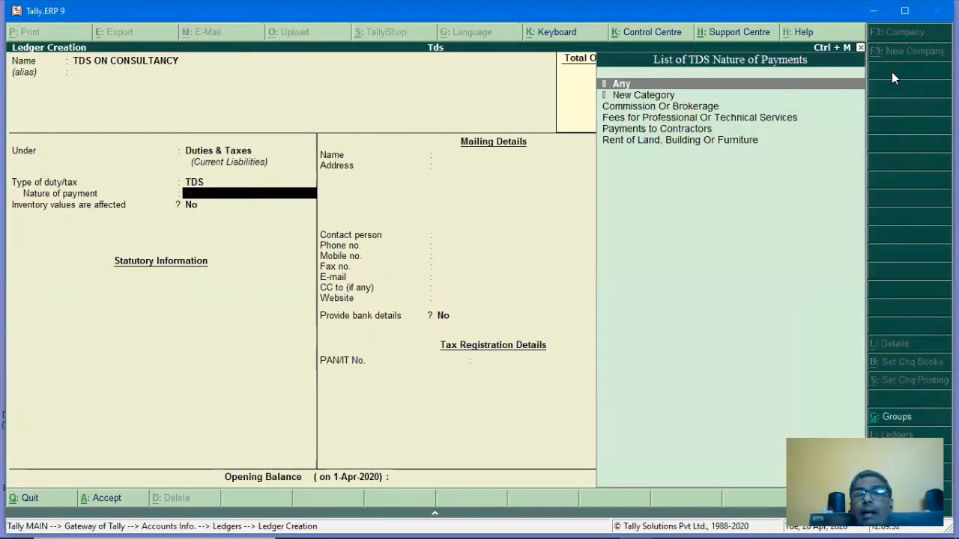
pyautogui.press('Down')
pyautogui.press('Down')
pyautogui.press('Down')
pyautogui.press('Down')
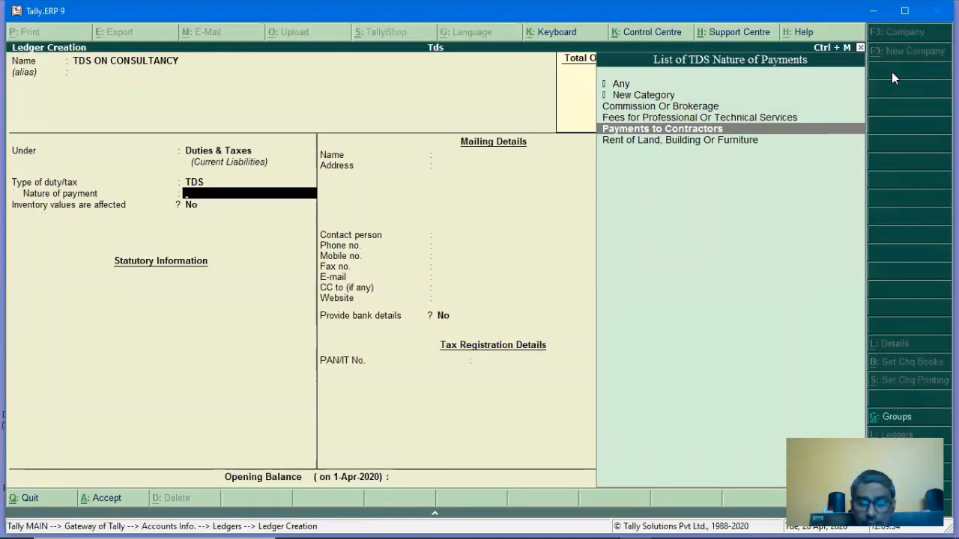
pyautogui.press('Up')
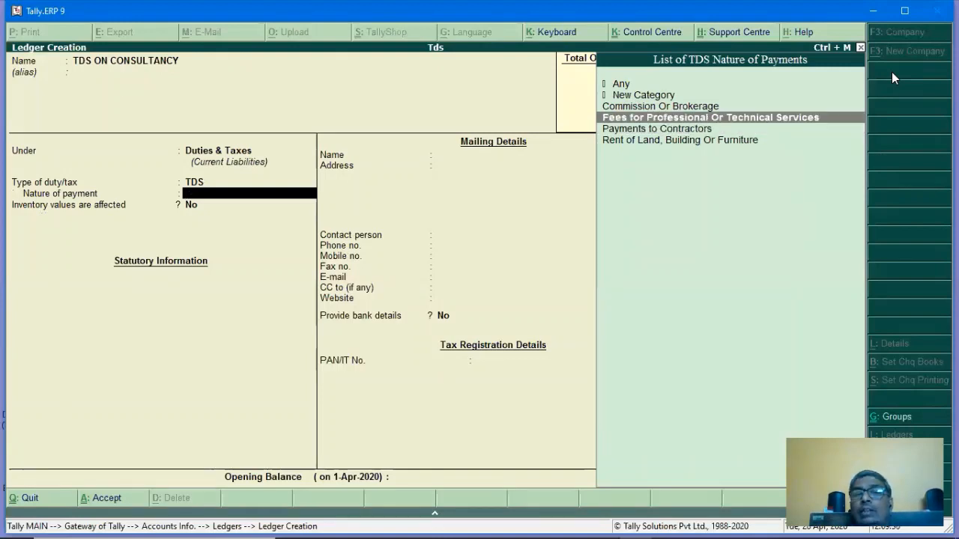
pyautogui.press('Up')
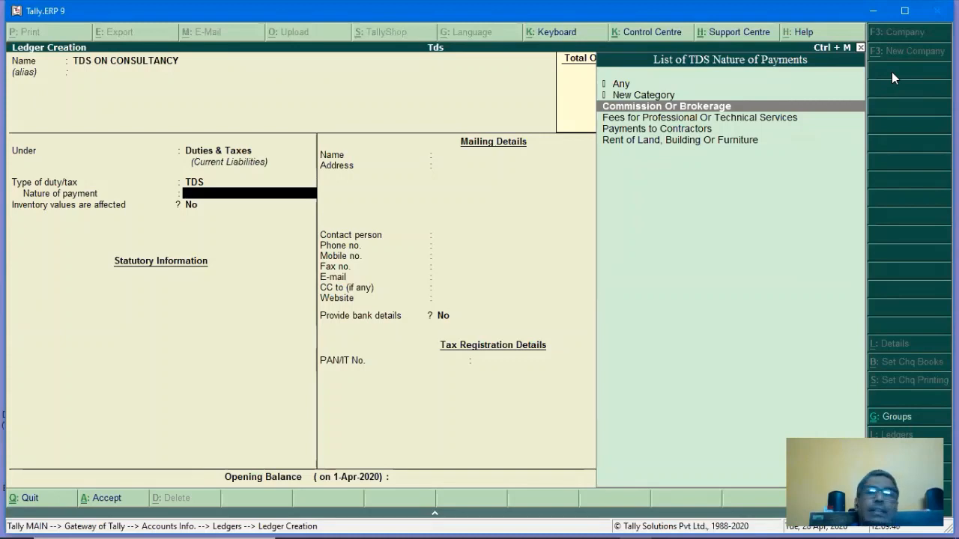
pyautogui.press('Down')
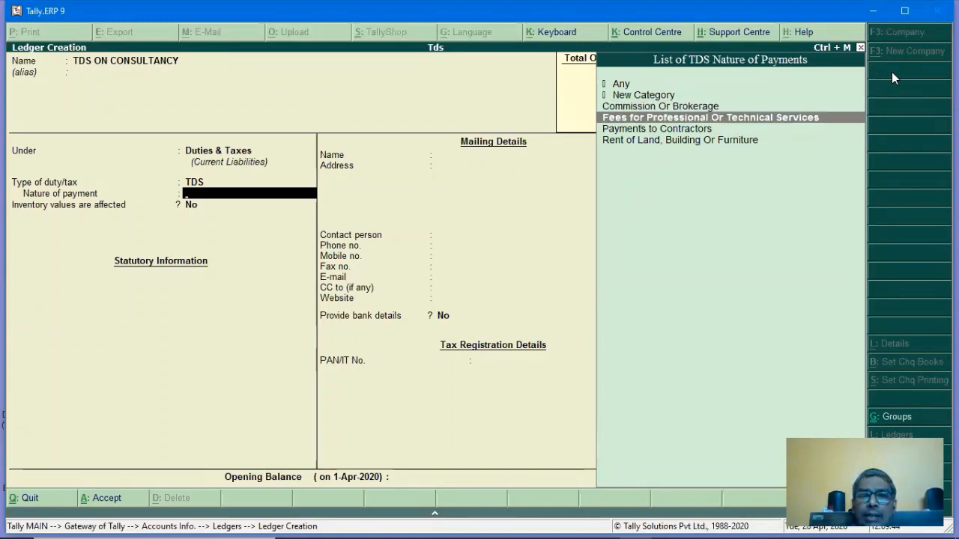
pyautogui.press('Return')
pyautogui.press('Return')
pyautogui.press('Return')
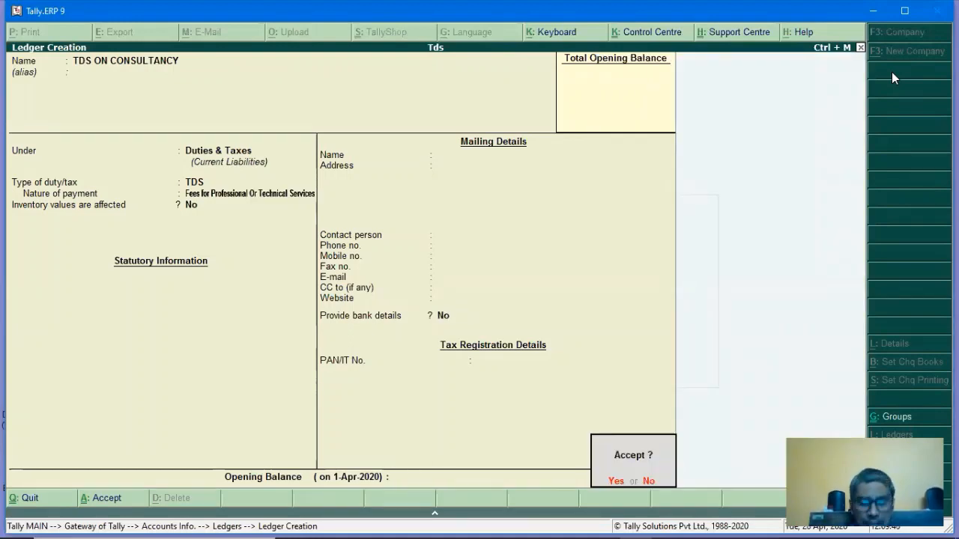
pyautogui.press('Return')
# Create TDS ON ADVERTISEMENT as a TDS duty ledger for Payments to Contractors.
pyautogui.write('TD')
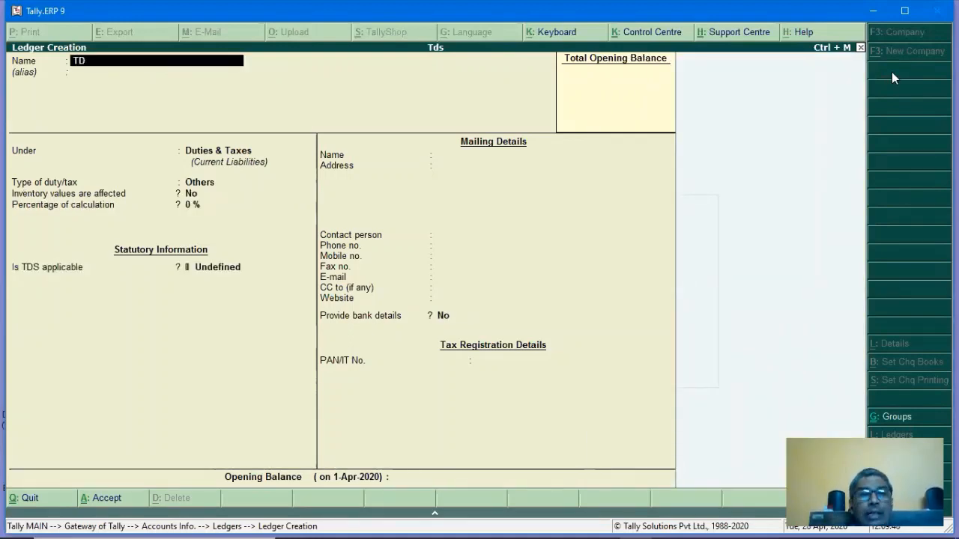
pyautogui.write('S ON AD')
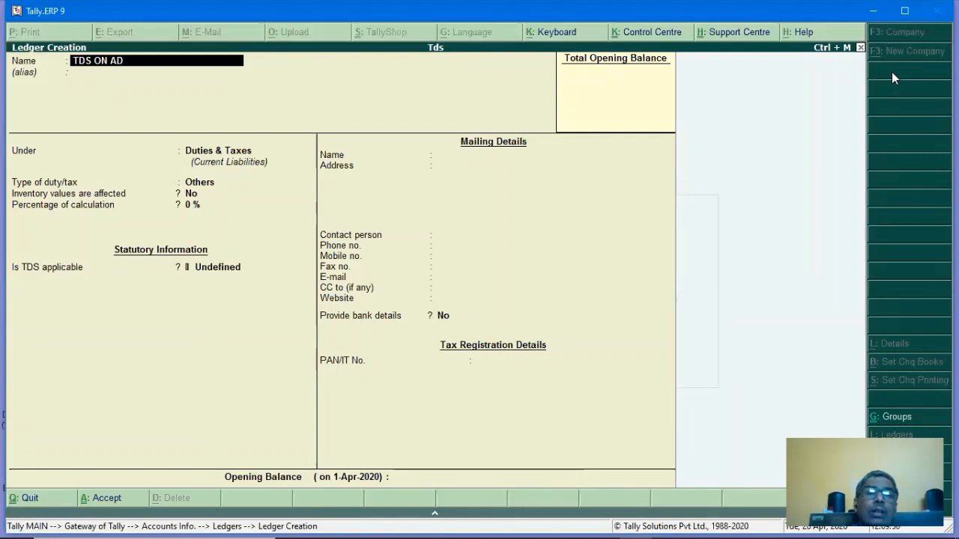
pyautogui.write('VERTISEMENT')
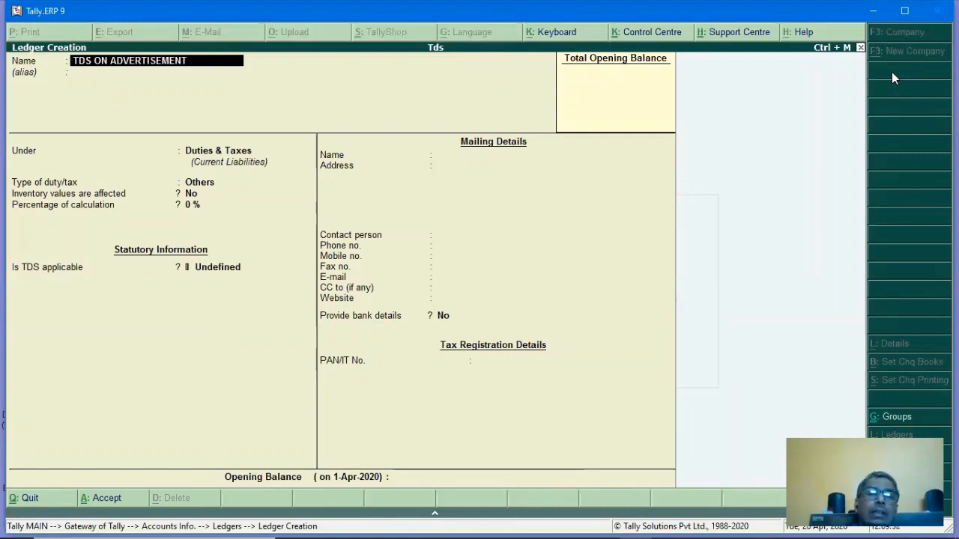
pyautogui.press('Return')
pyautogui.press('Return')
pyautogui.press('Return')
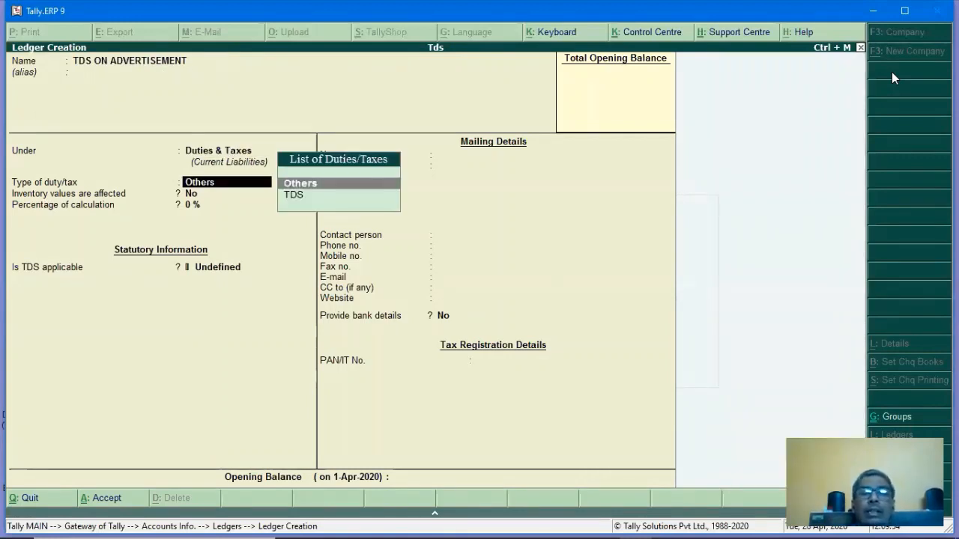
pyautogui.press('Down')
pyautogui.press('Return')
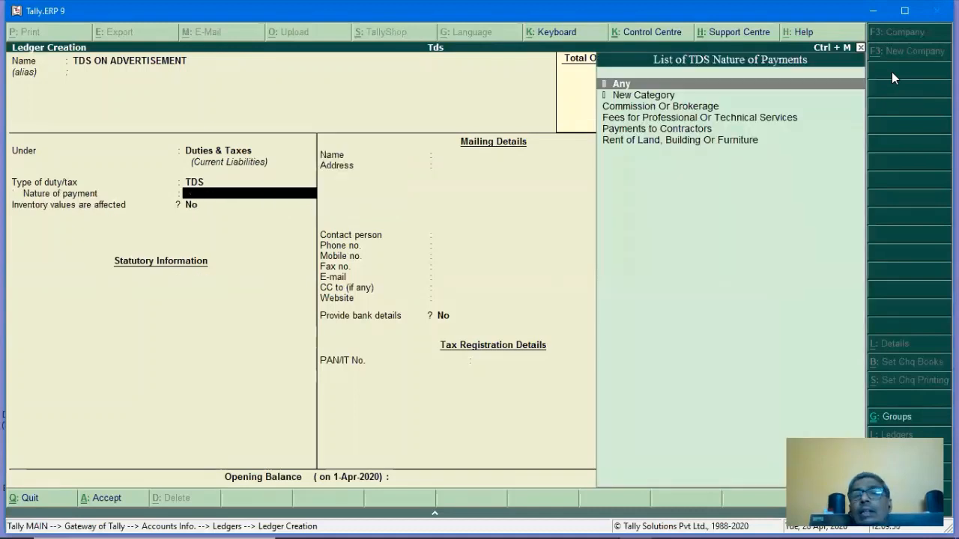
pyautogui.press('Down')
pyautogui.press('Down')
pyautogui.press('Down')
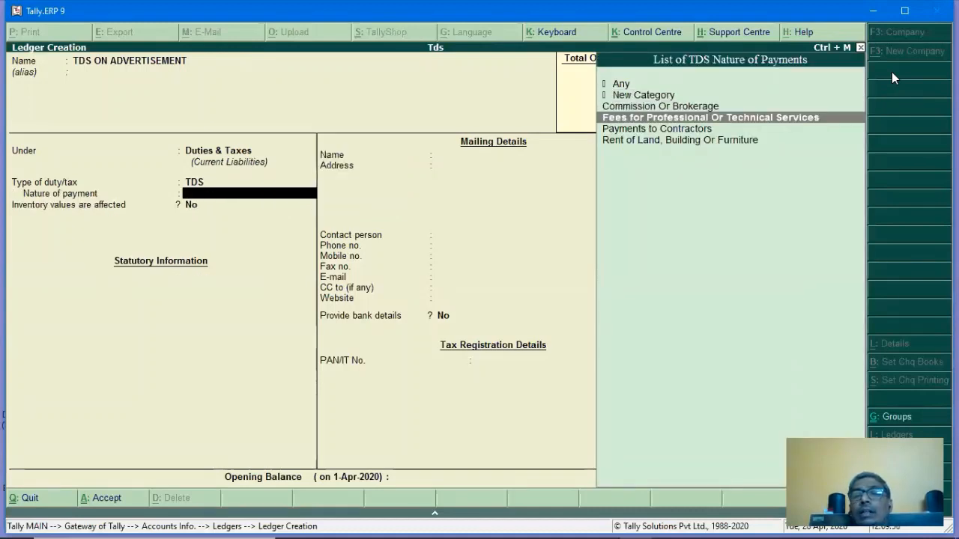
pyautogui.press('Down')
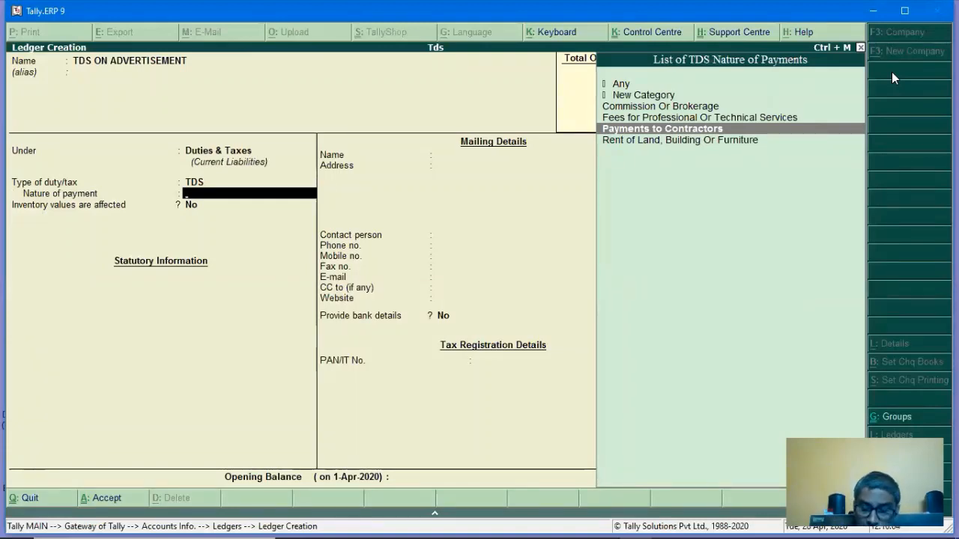
pyautogui.press('Return')
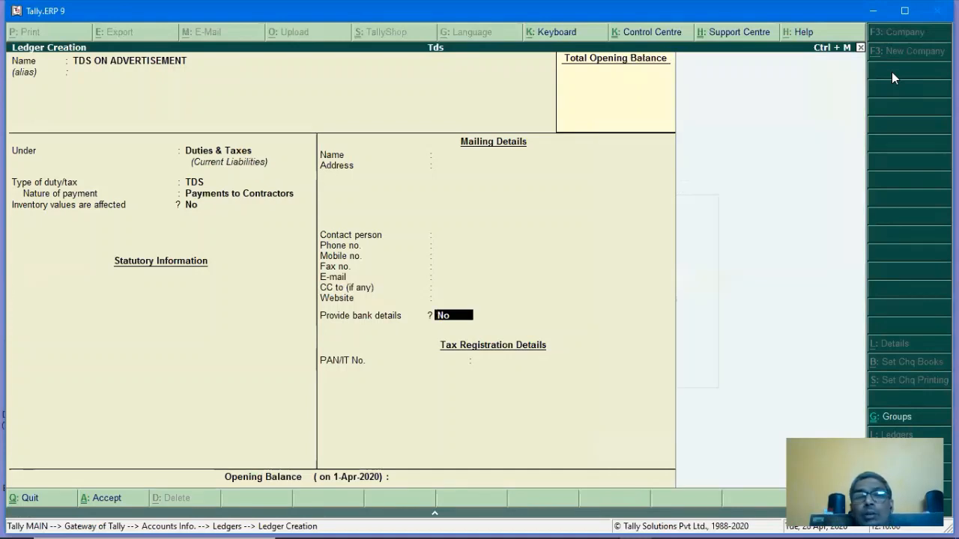
pyautogui.press('Return')
pyautogui.press('Return')
pyautogui.press('Return')
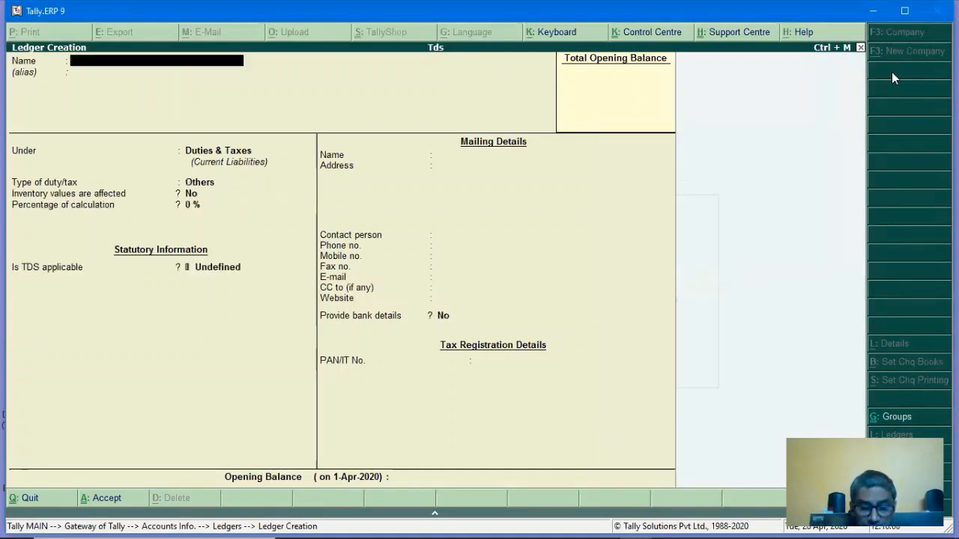
# Create TDS ON RENT as a TDS duty ledger for Rent of Land, Building Or Furniture.
pyautogui.write('TDS')
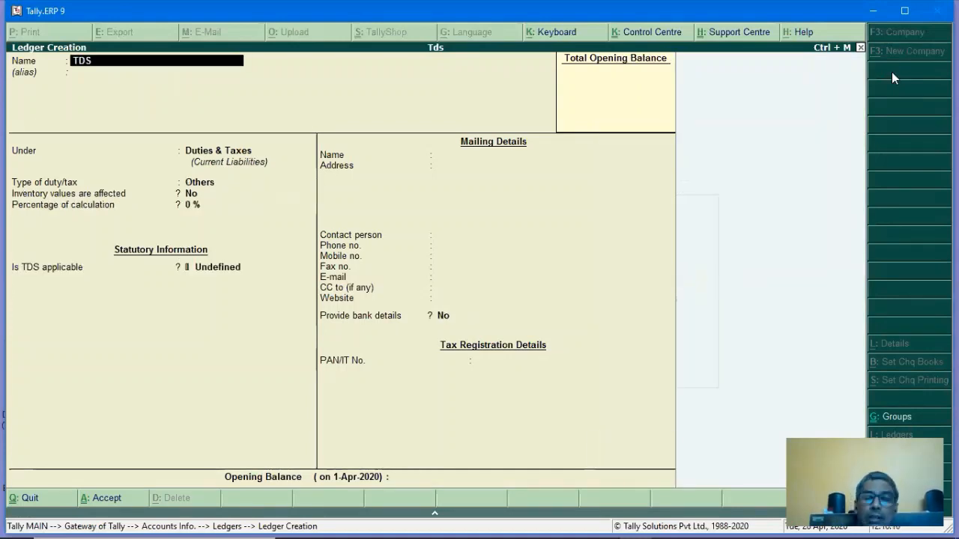
pyautogui.write(' ON RENT')
pyautogui.press('Return')
pyautogui.press('Return')
pyautogui.press('Return')
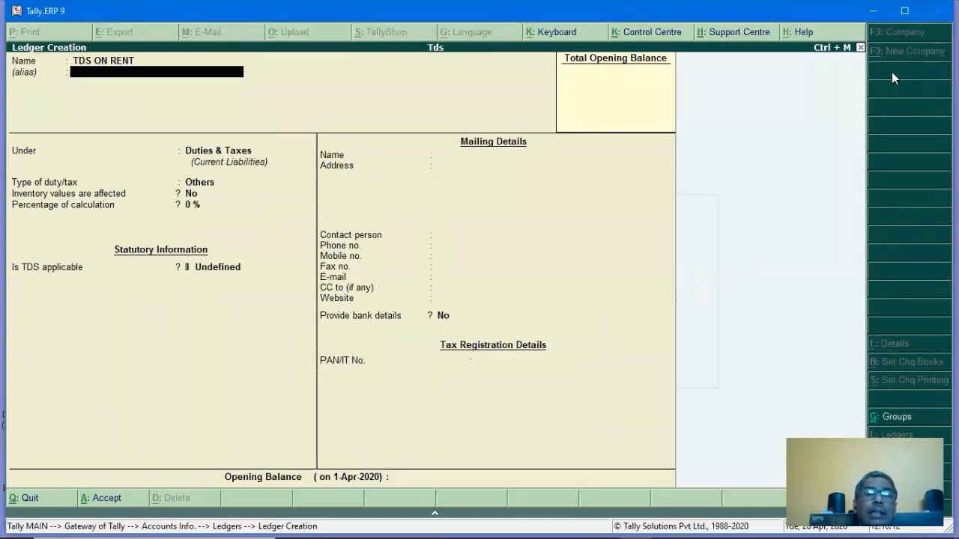
pyautogui.press('Return')
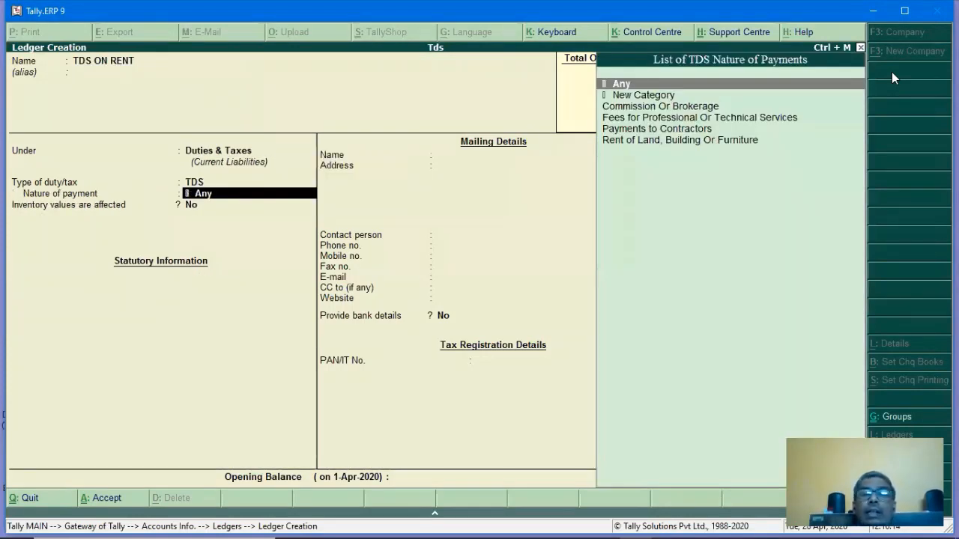
pyautogui.press('Down')
pyautogui.press('Down')
pyautogui.press('Down')
pyautogui.press('Down')
pyautogui.press('Down')
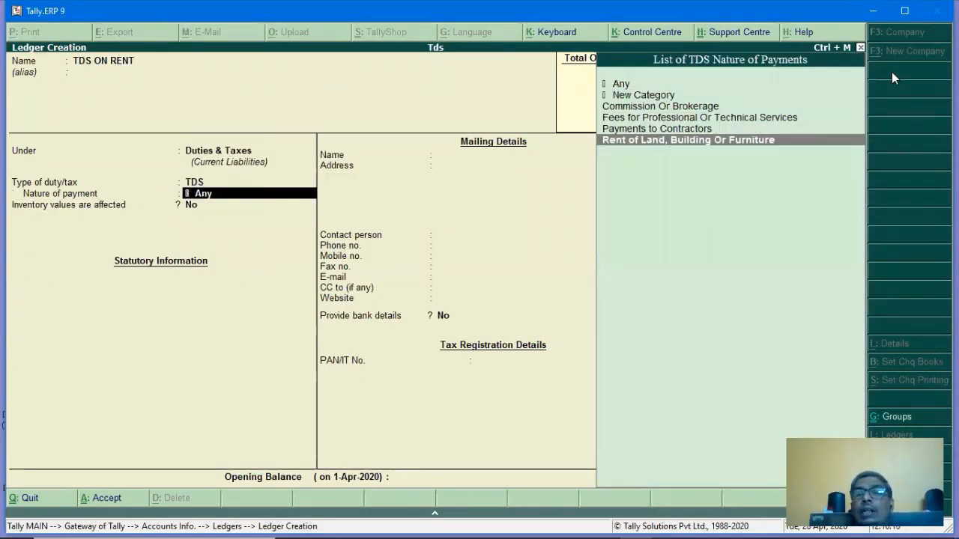
pyautogui.press('Return')
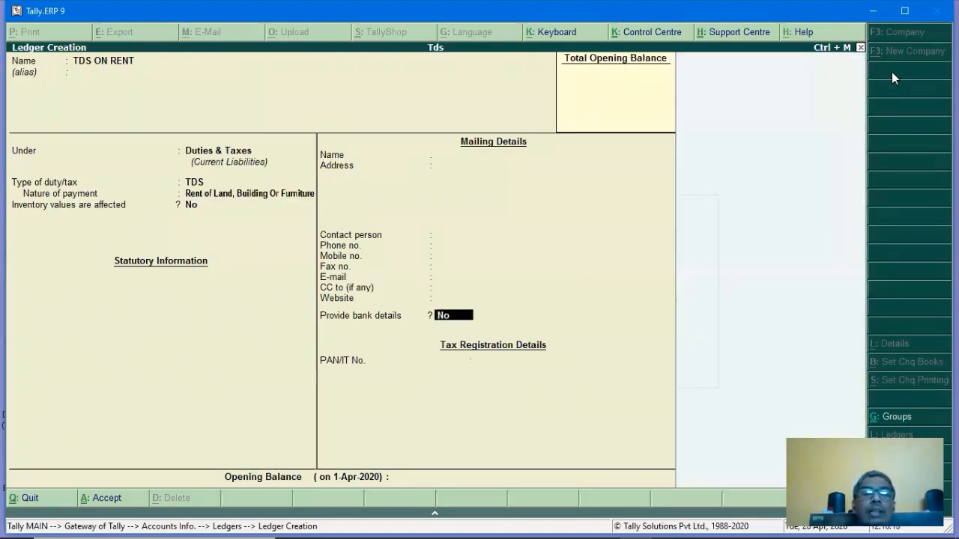
pyautogui.press('Return')
pyautogui.press('Return')
# Save TDS ON RENT and fill in TDS ON COMMISION with nature Commission Or Brokerage.
pyautogui.write('y')
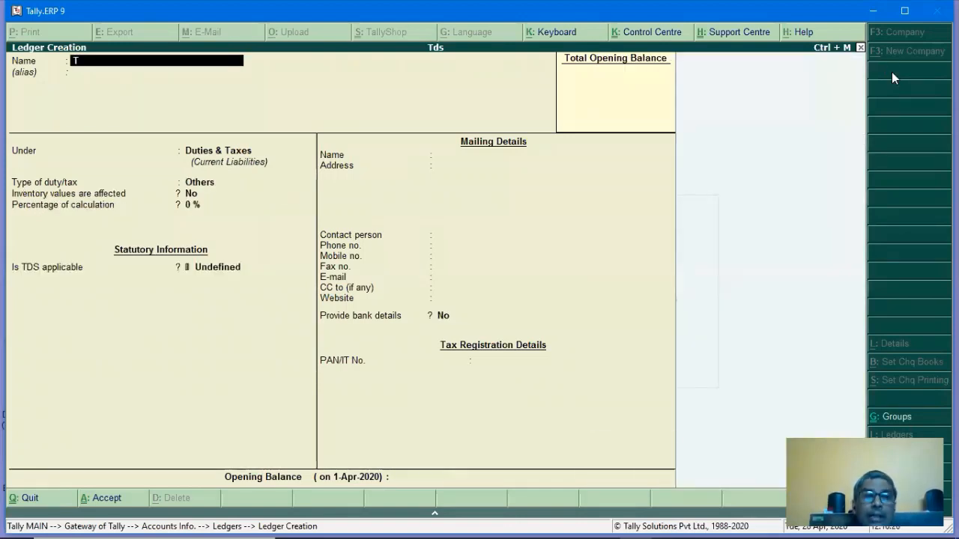
pyautogui.write('TDS ON')
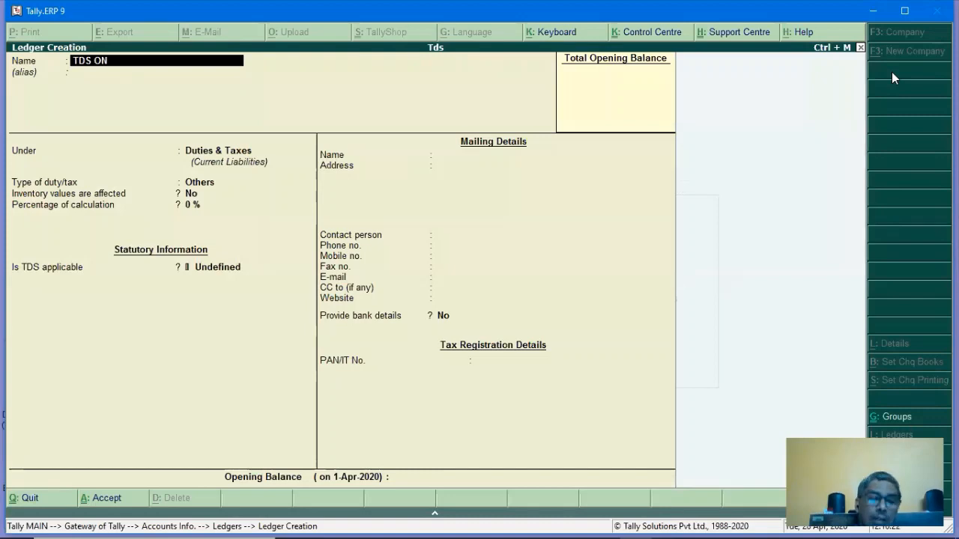
pyautogui.write(' COMMISION')
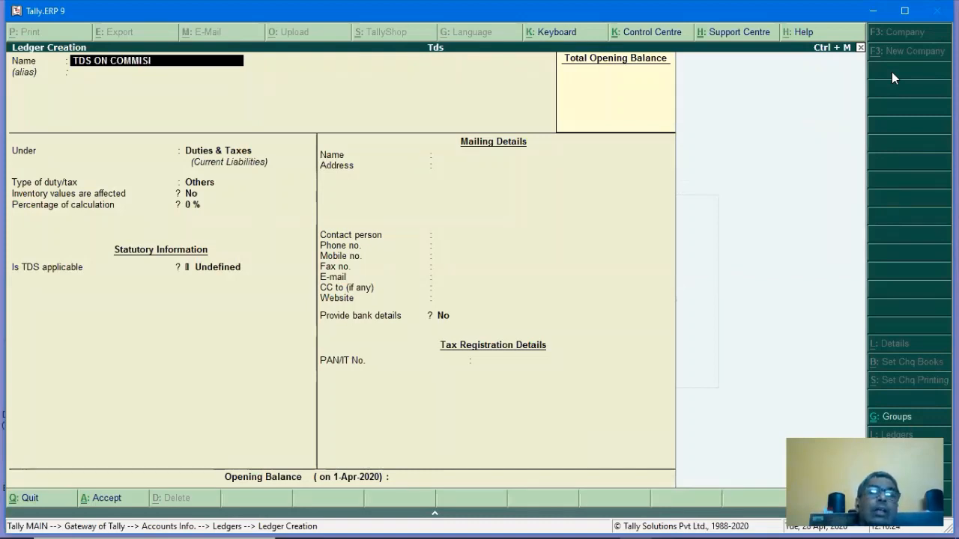
pyautogui.press('Return')
pyautogui.press('Return')
pyautogui.press('Return')
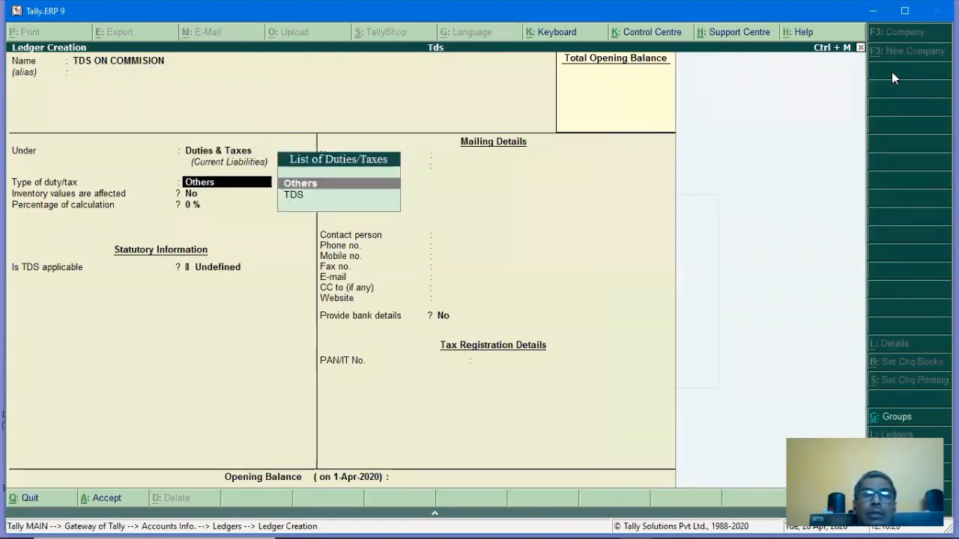
pyautogui.press('Down')
pyautogui.press('Return')
pyautogui.press('Down')
pyautogui.press('Down')
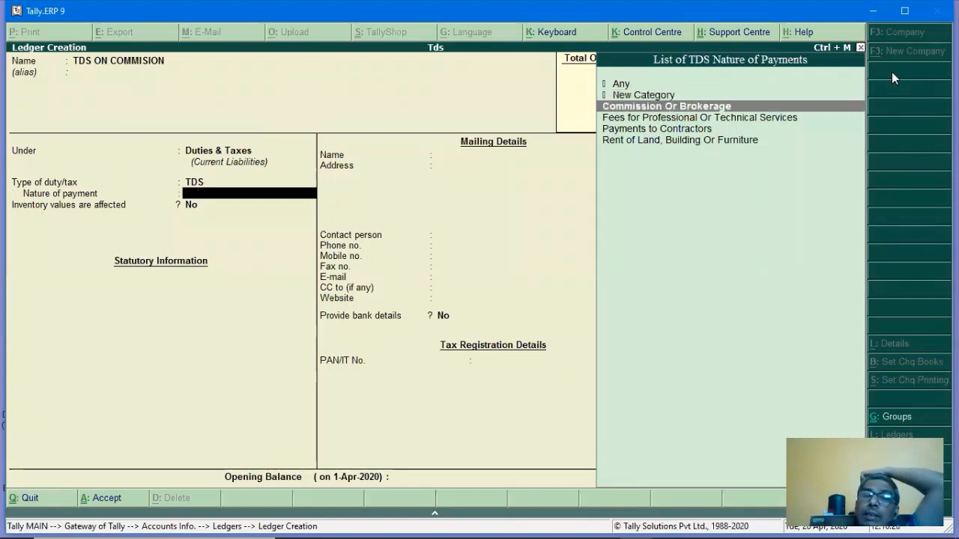
pyautogui.press('Return')
pyautogui.press('Return')
pyautogui.press('Return')
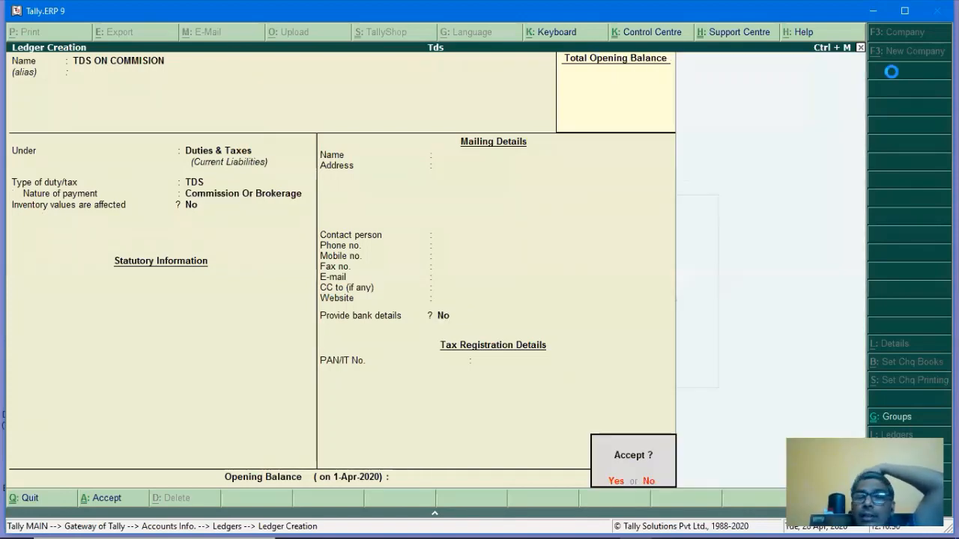
pyautogui.press('Return')
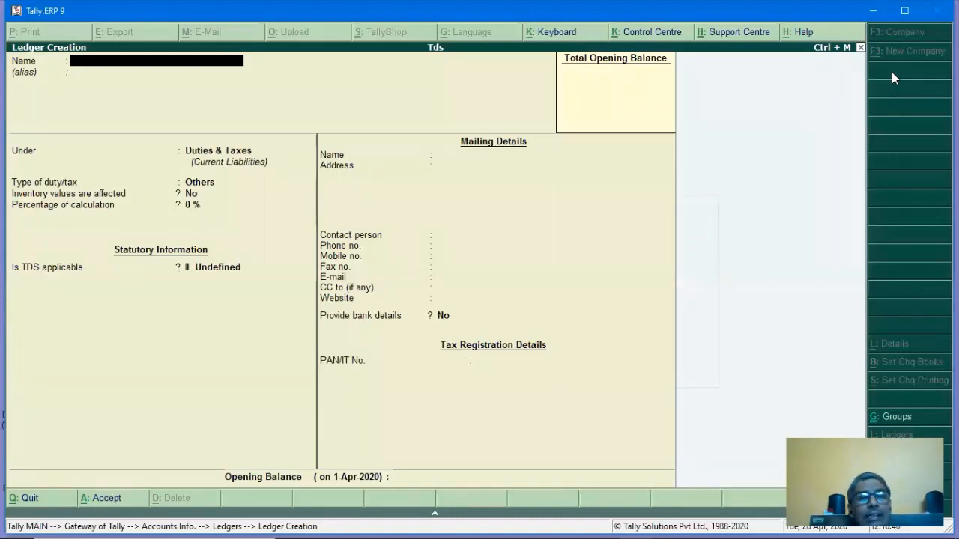
# Create EVERGREEN under Sundry Creditors, TDS deductible as Company - Resident in the same voucher.
pyautogui.write('EV')
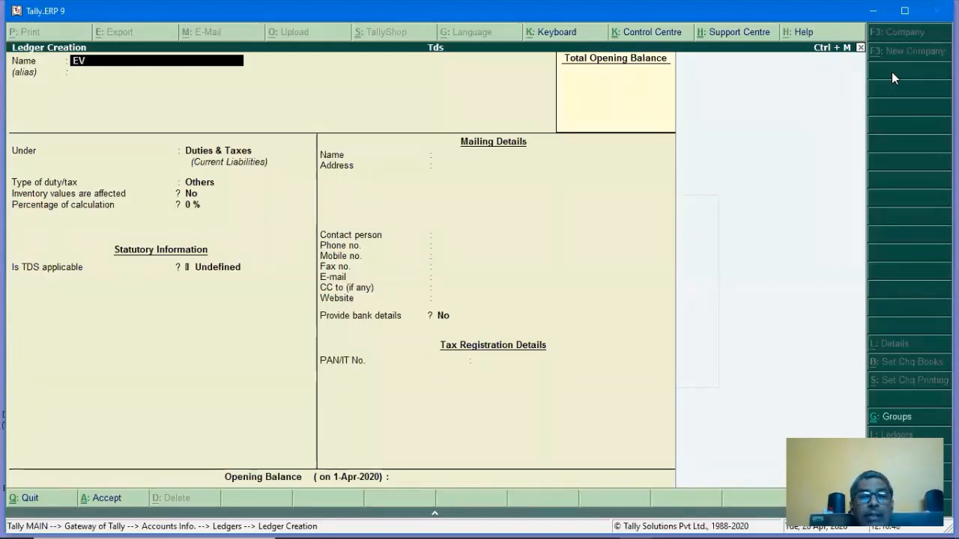
pyautogui.write('ERGREEN')
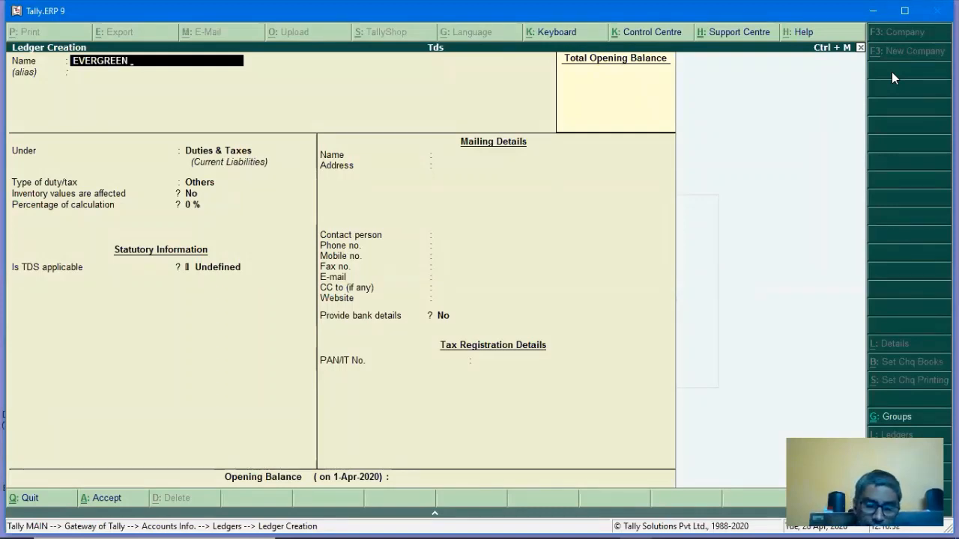
pyautogui.press('Return')
pyautogui.press('Return')
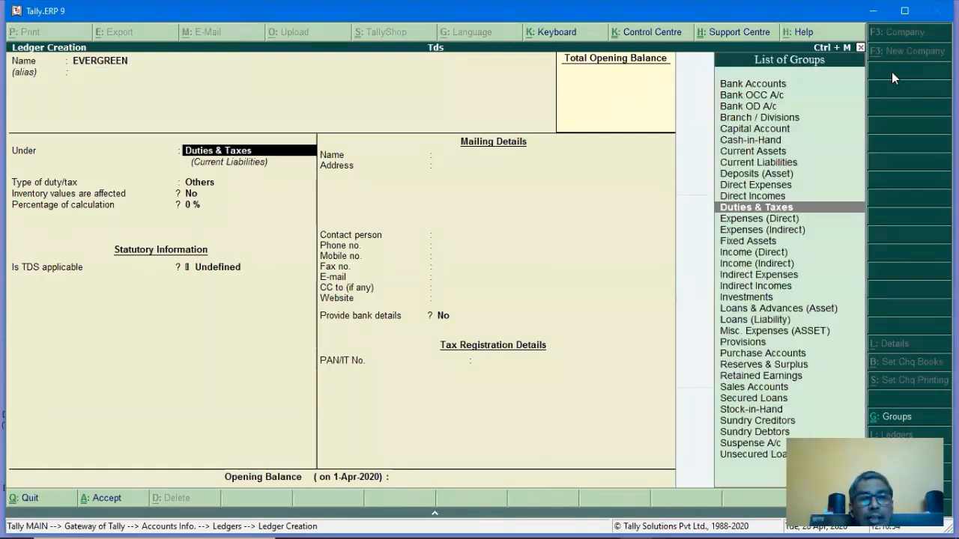
pyautogui.write('SUN')
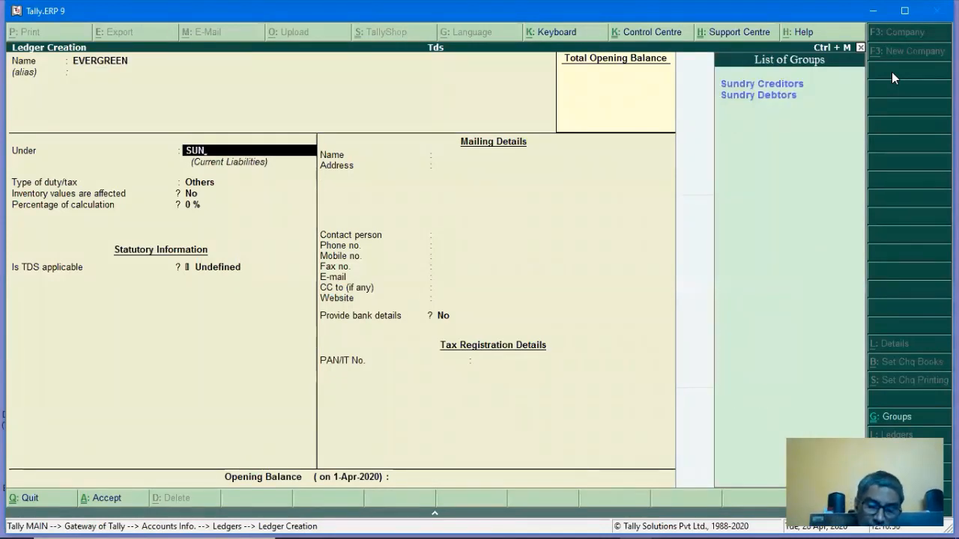
pyautogui.press('Return')
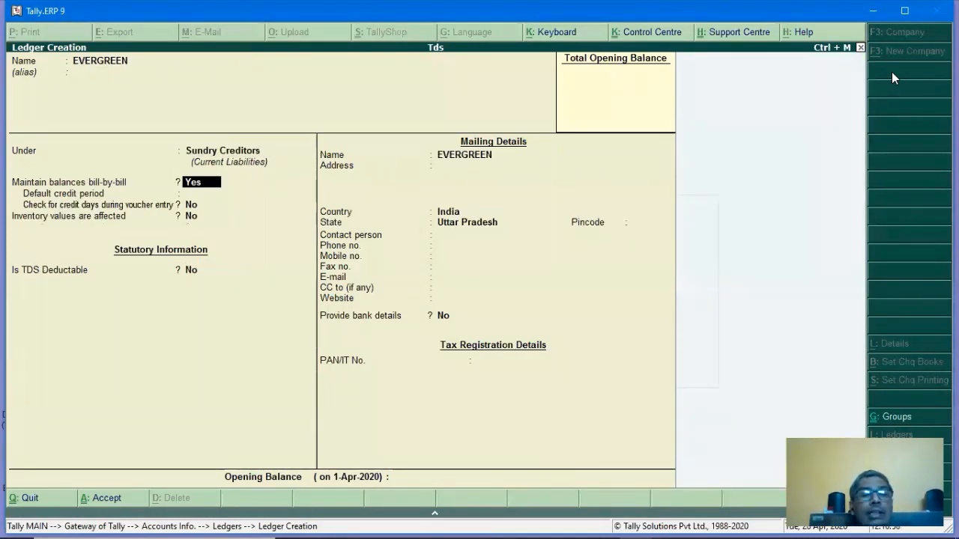
pyautogui.press('Return')
pyautogui.press('Return')
pyautogui.press('Return')
pyautogui.write('Y')
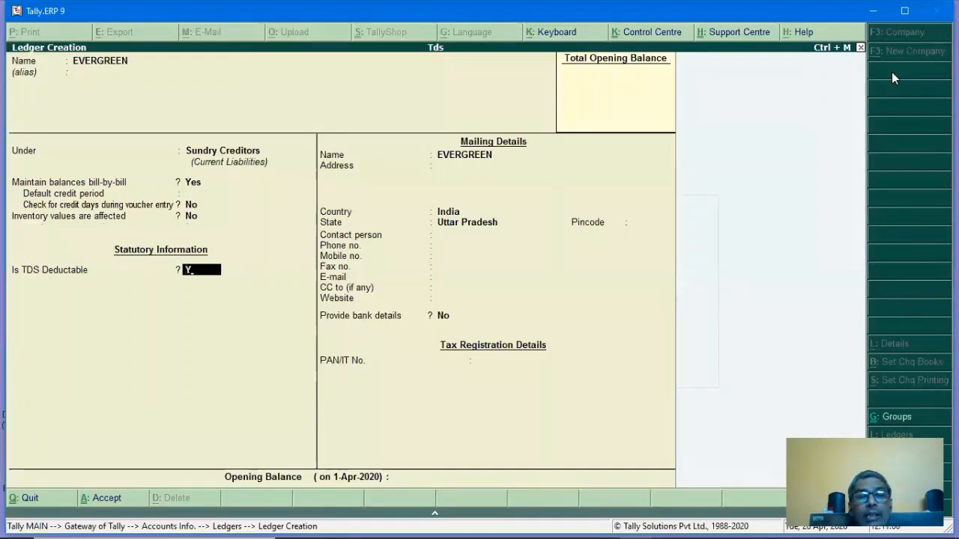
pyautogui.press('Return')
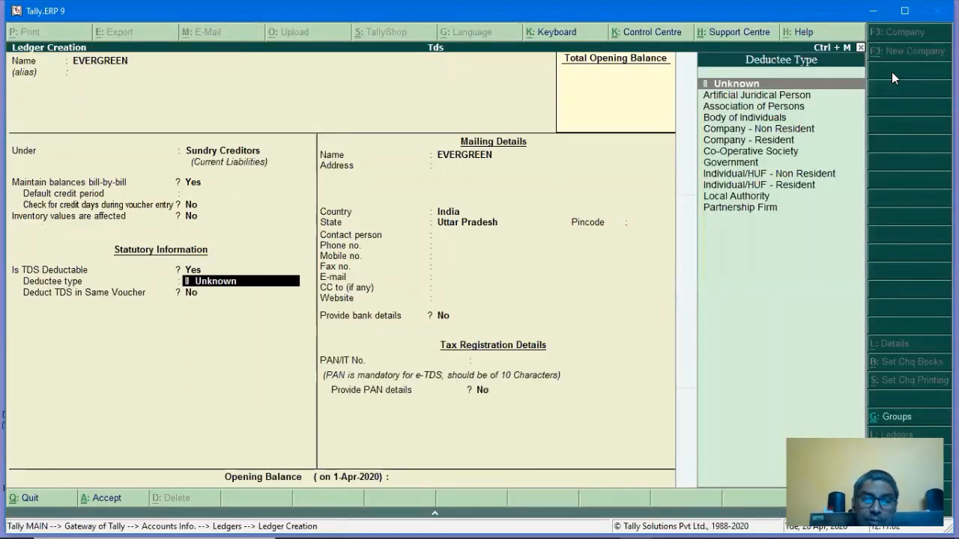
pyautogui.press('Down')
pyautogui.press('Down')
pyautogui.press('Down')
pyautogui.press('Down')
pyautogui.press('Down')
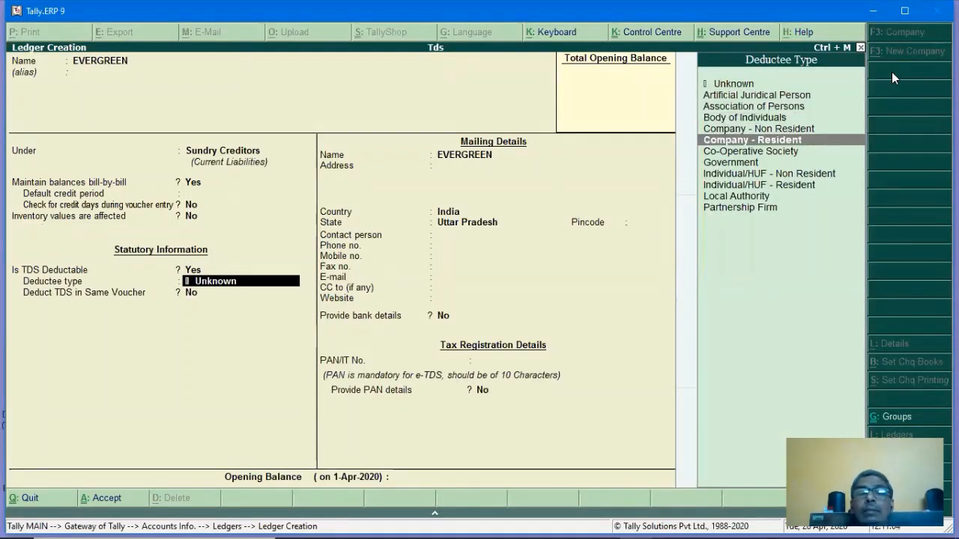
pyautogui.press('Return')
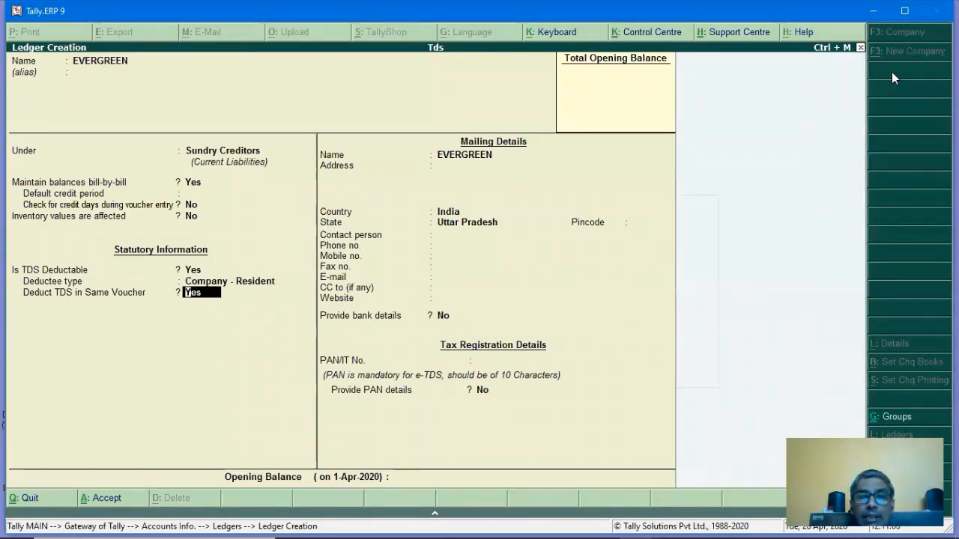
pyautogui.press('Return')
pyautogui.press('Return')
pyautogui.press('Return')
pyautogui.press('Return')
pyautogui.press('Return')
pyautogui.press('Return')
pyautogui.press('Return')
pyautogui.press('Return')
pyautogui.press('Return')
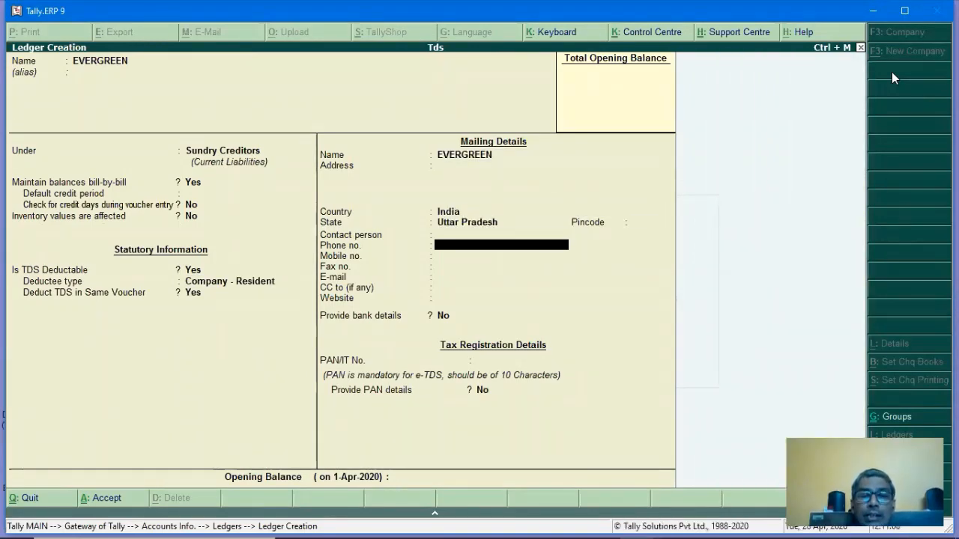
# Enter EVERGREEN's PAN number and mark PAN details as provided.
pyautogui.press('Return')
pyautogui.press('Return')
pyautogui.press('Return')
pyautogui.press('Return')
pyautogui.press('Return')
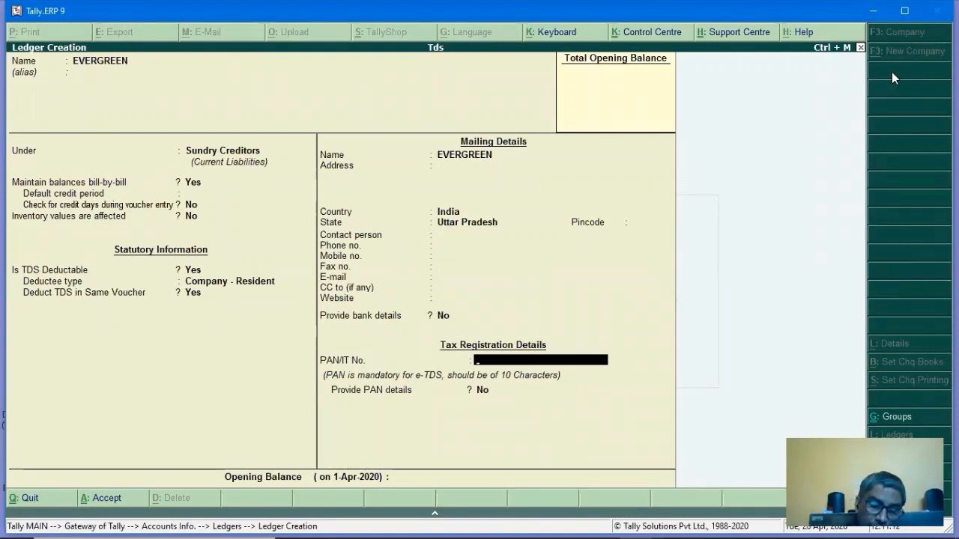
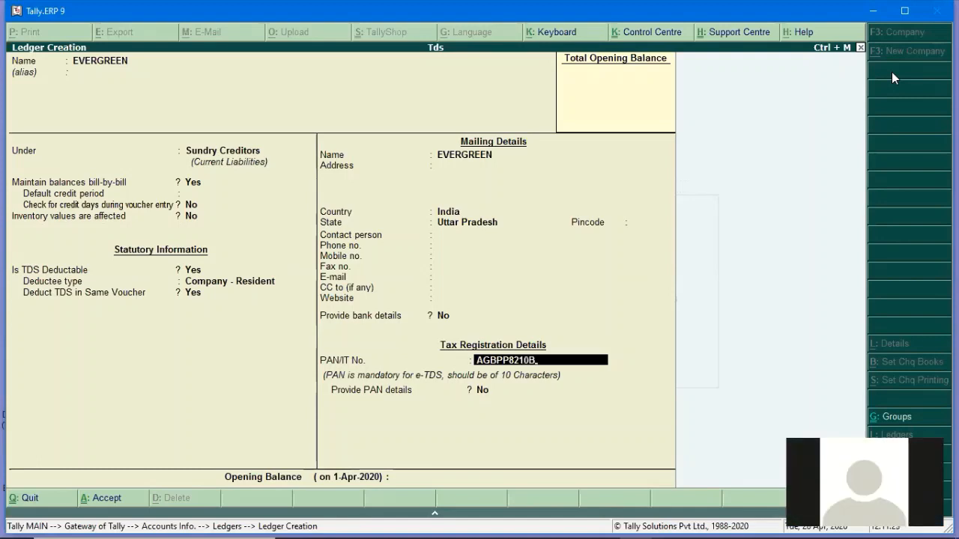
pyautogui.press('Return')
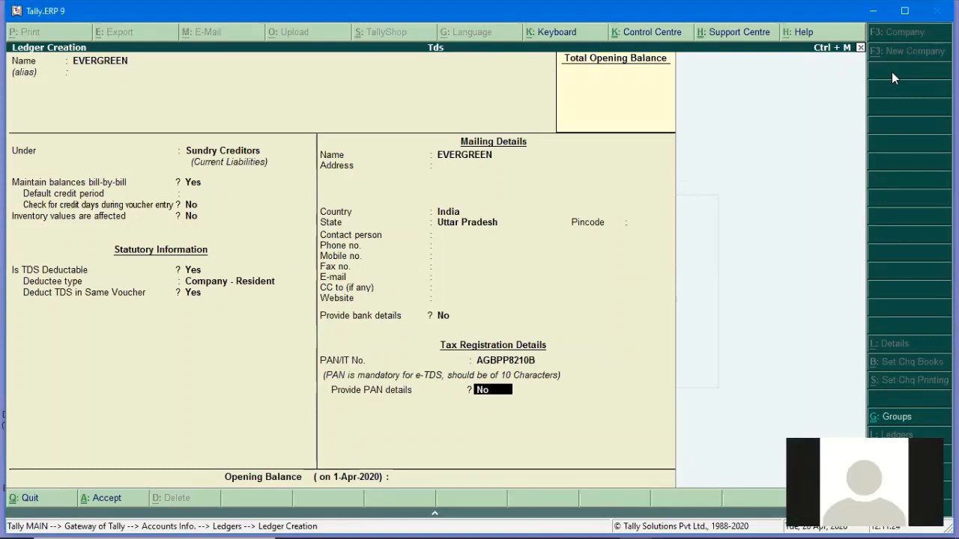
pyautogui.write('Y')
pyautogui.press('Return')
pyautogui.press('Return')
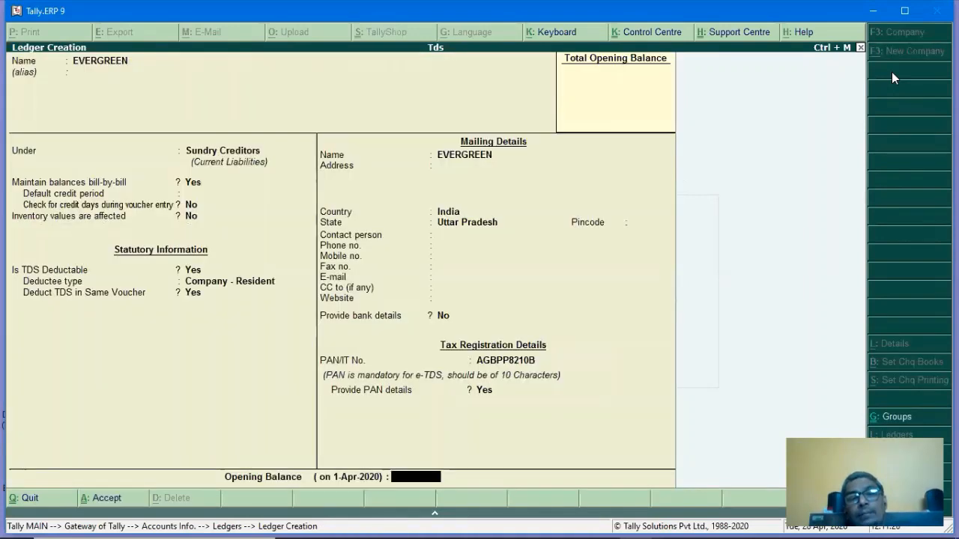
pyautogui.press('Return')
pyautogui.press('Return')
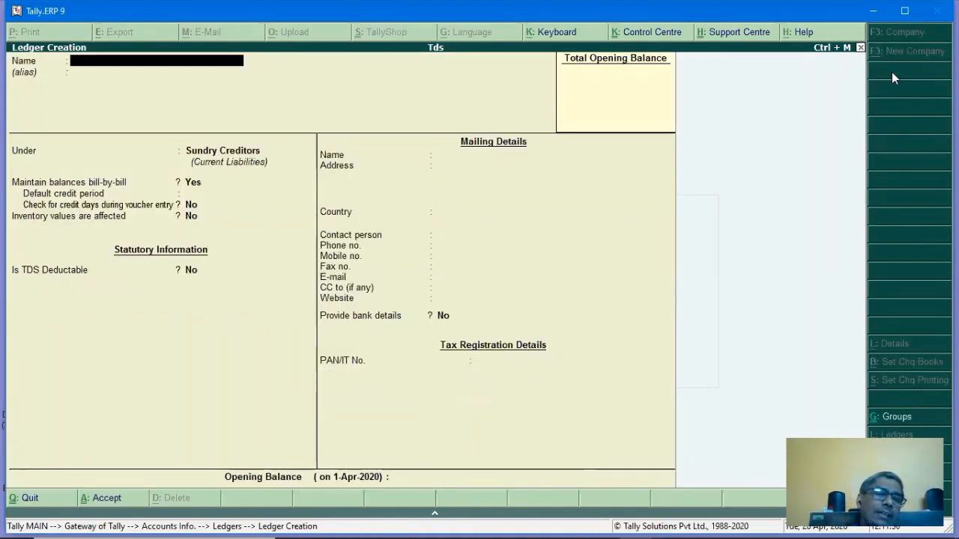
# Stay in ledger creation and make BANK OF BARODA under Bank Accounts with 1000000 Dr opening balance.
pyautogui.press('Escape')
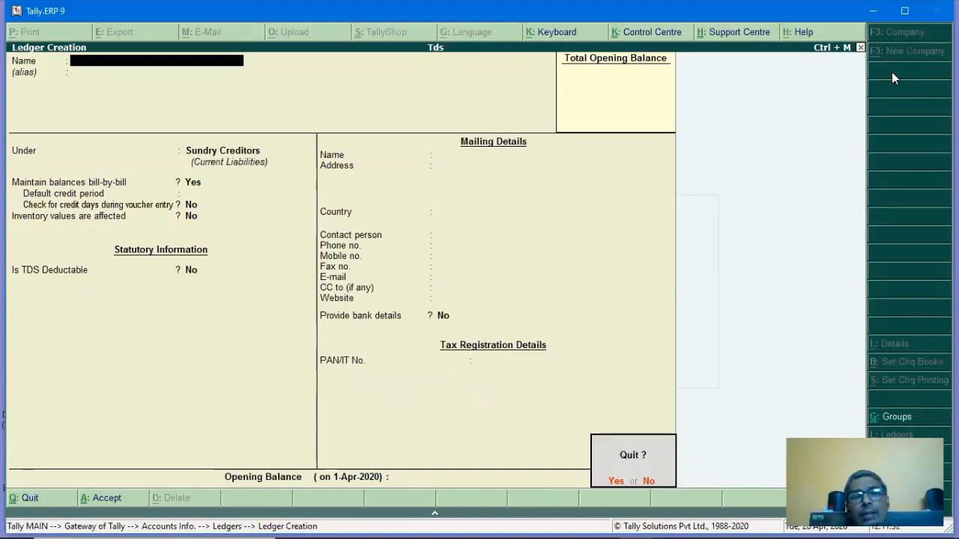
pyautogui.write('n')
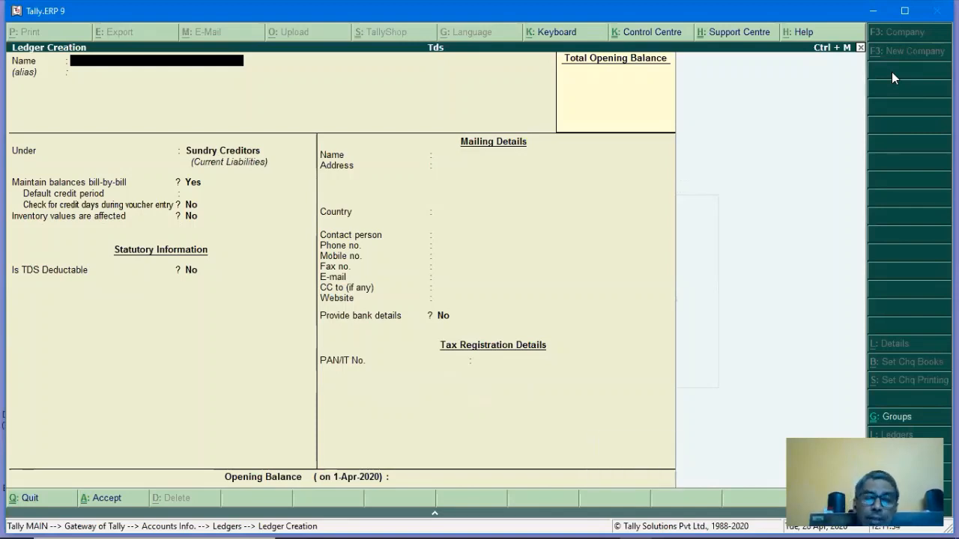
pyautogui.write('BANK O')
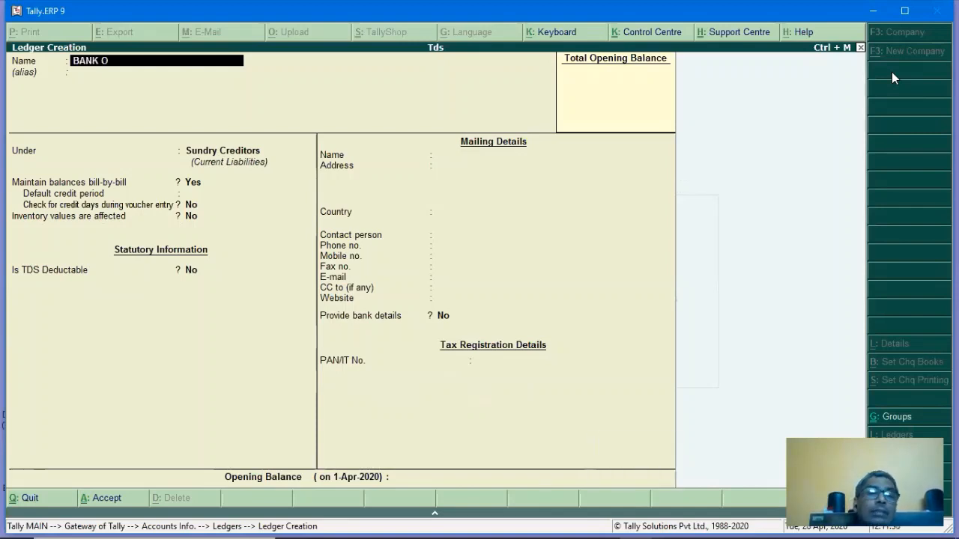
pyautogui.write('F BARODA')
pyautogui.press('Return')
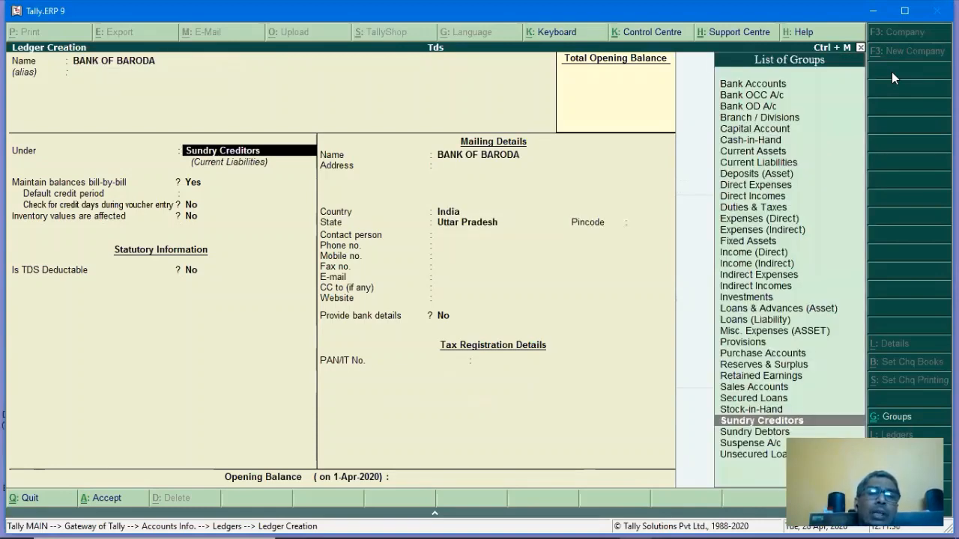
pyautogui.write('B')
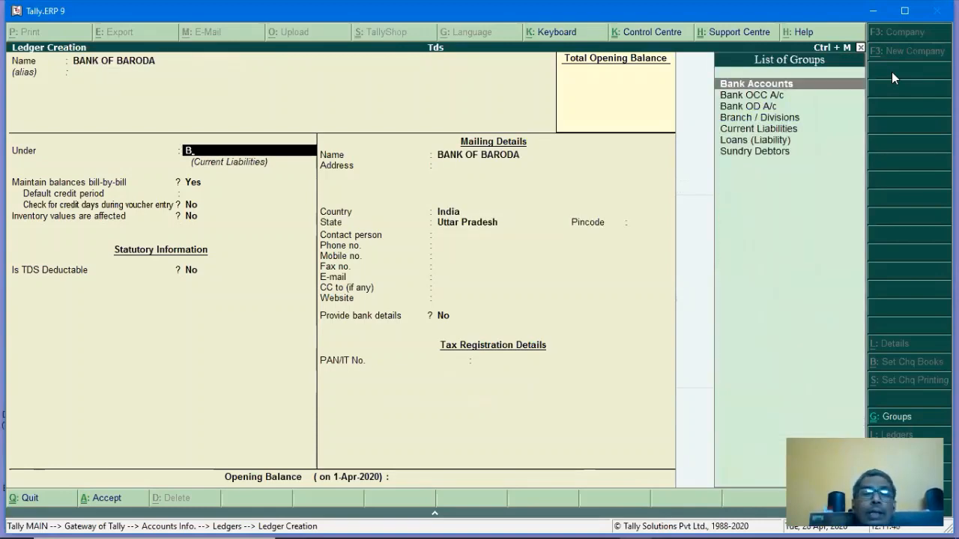
pyautogui.press('Return')
pyautogui.press('Return')
pyautogui.press('Return')
pyautogui.press('Return')
pyautogui.press('Return')
pyautogui.press('Return')
pyautogui.press('Return')
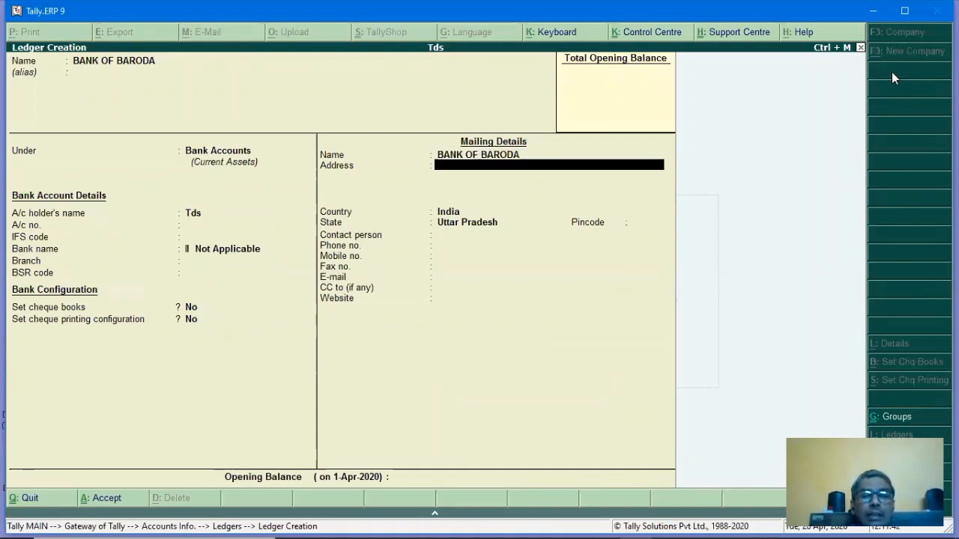
pyautogui.press('Return')
pyautogui.press('Return')
pyautogui.press('Return')
pyautogui.press('Return')
pyautogui.press('Return')
pyautogui.press('Return')
pyautogui.press('Return')
pyautogui.press('Return')
pyautogui.press('Return')
pyautogui.press('Return')
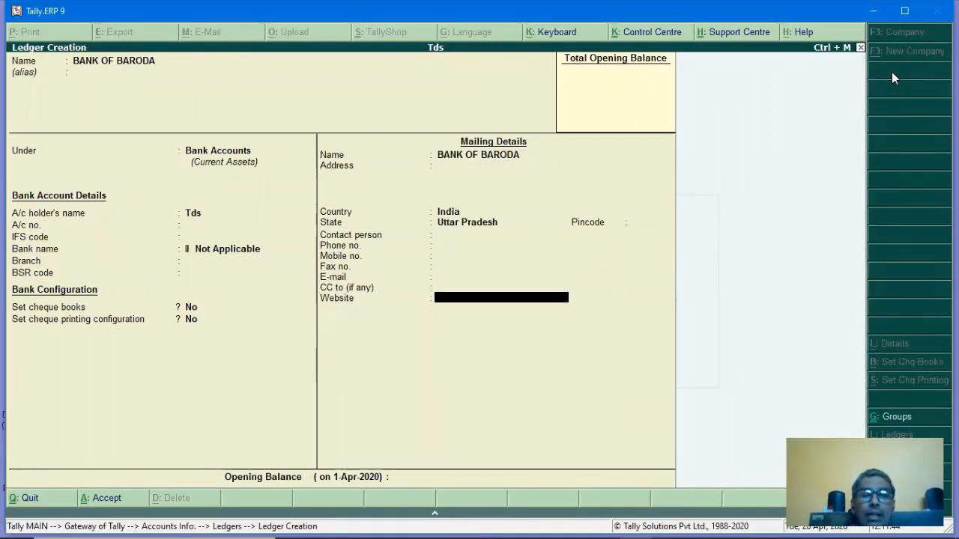
pyautogui.press('Return')
pyautogui.write('1000000')
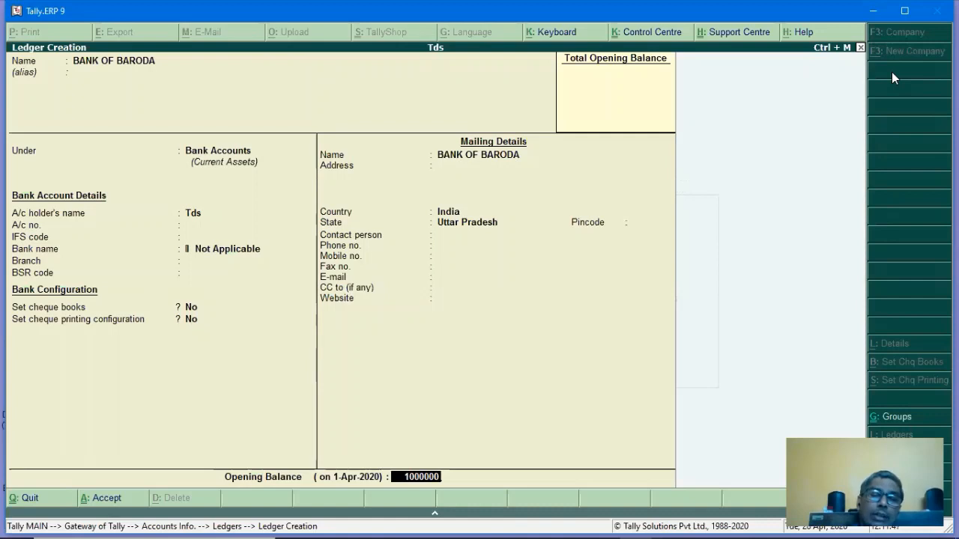
pyautogui.press('Return')
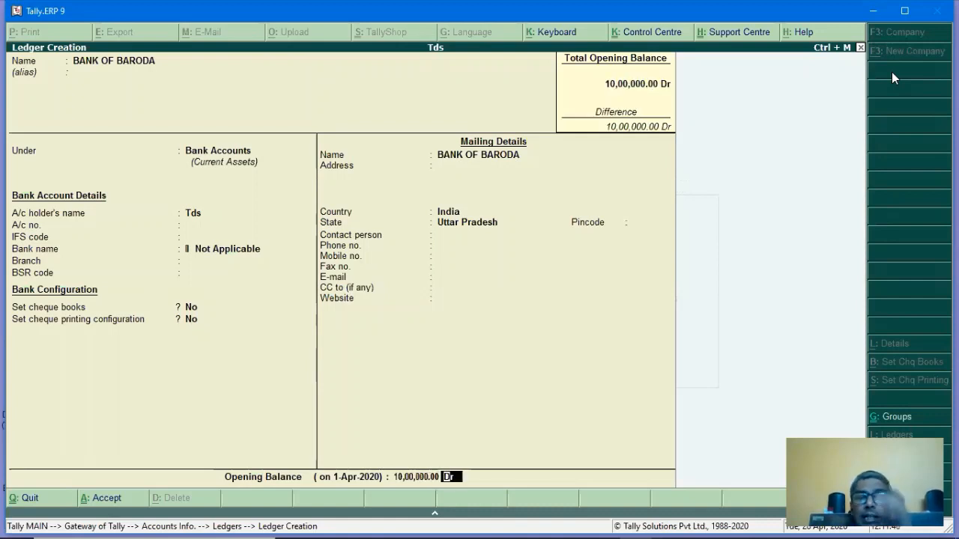
pyautogui.press('Return')
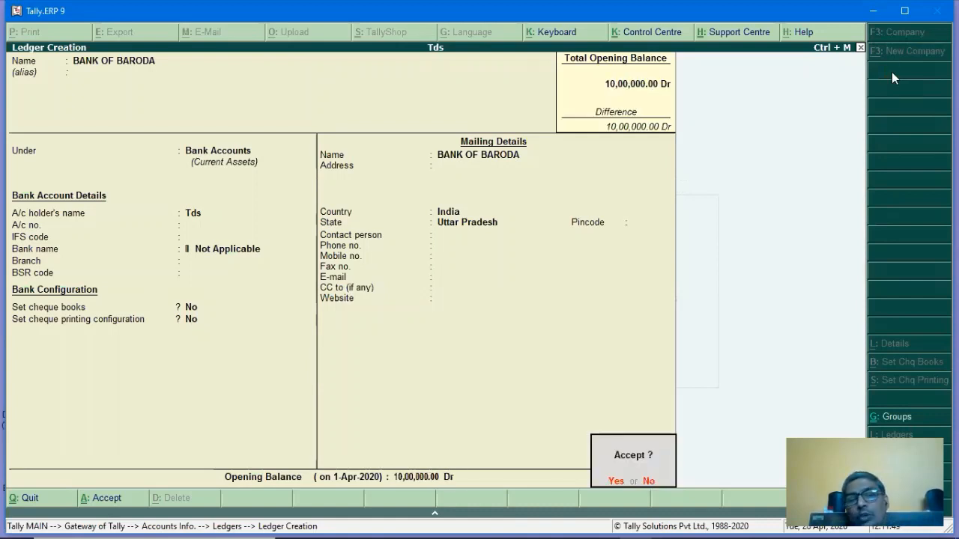
pyautogui.press('Return')
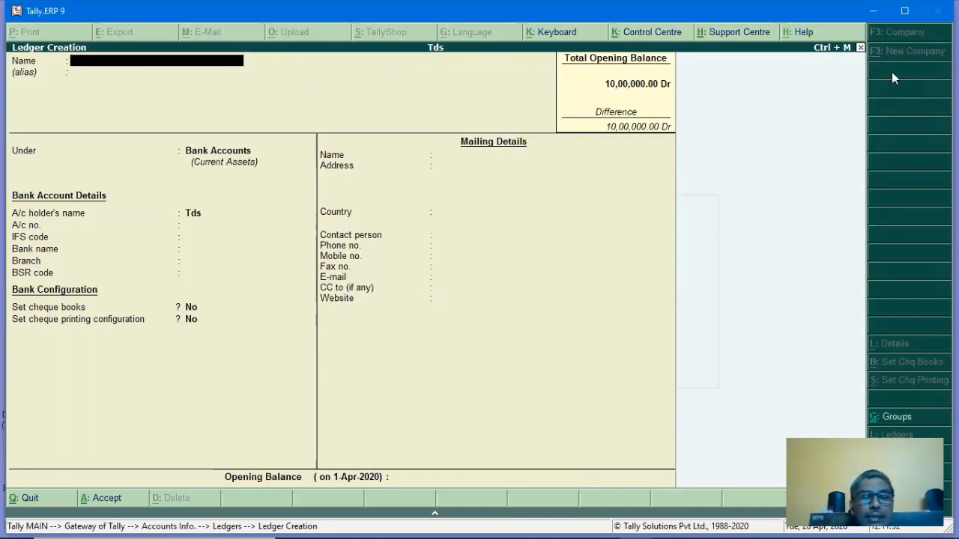
# Start a Journal voucher debiting CONSULTANCY CHARGES 36,000.
pyautogui.press('Escape')
pyautogui.press('Escape')
pyautogui.press('Escape')
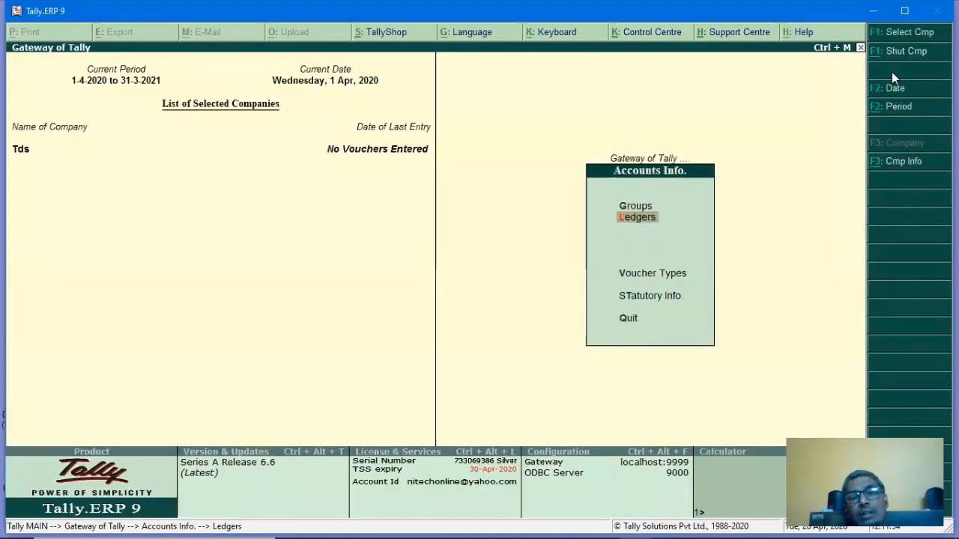
pyautogui.press('Down')
pyautogui.press('Down')
pyautogui.press('Return')
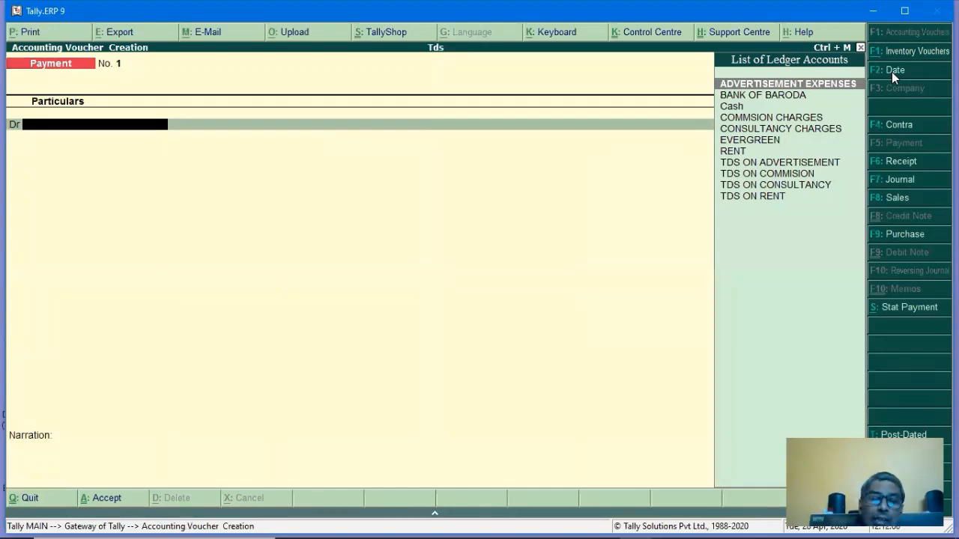
pyautogui.press('F7')
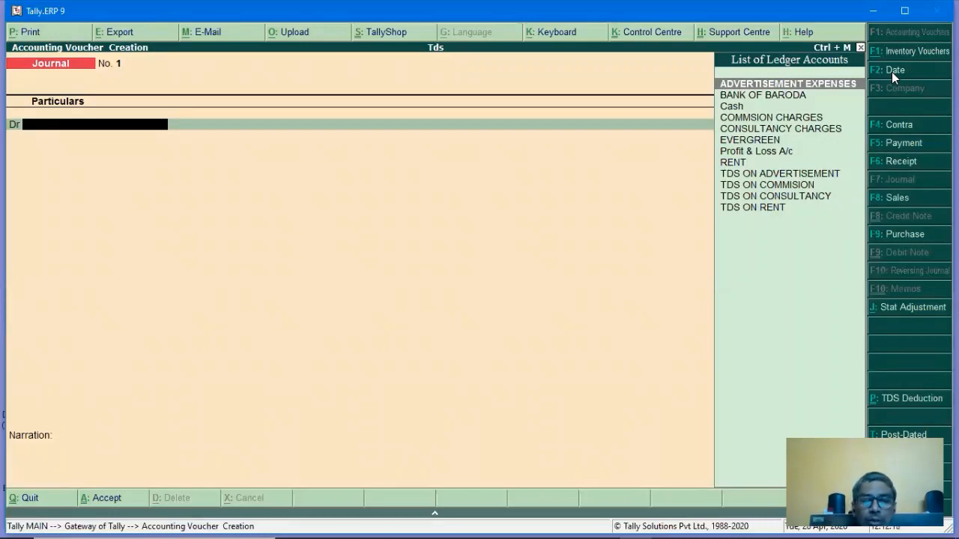
pyautogui.write('CO')
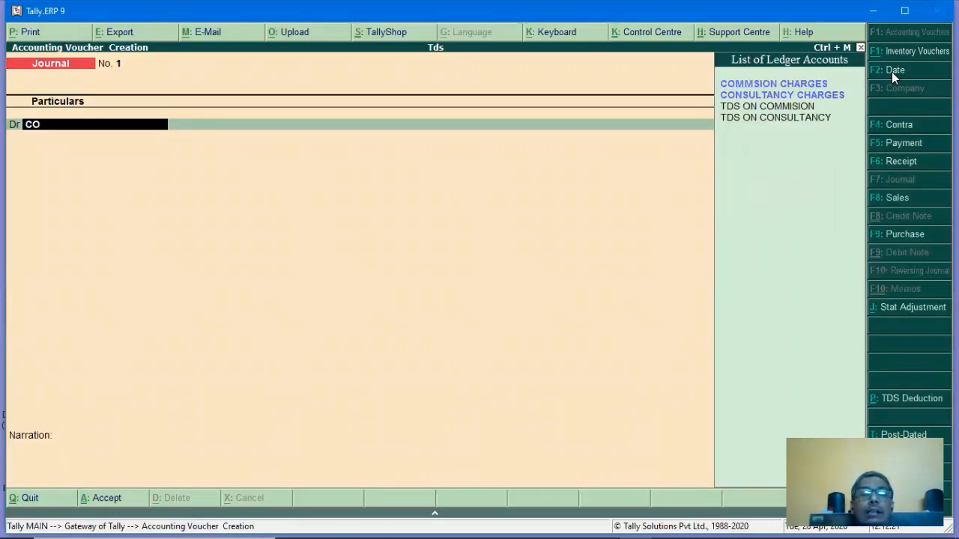
pyautogui.write('N')
pyautogui.press('Return')
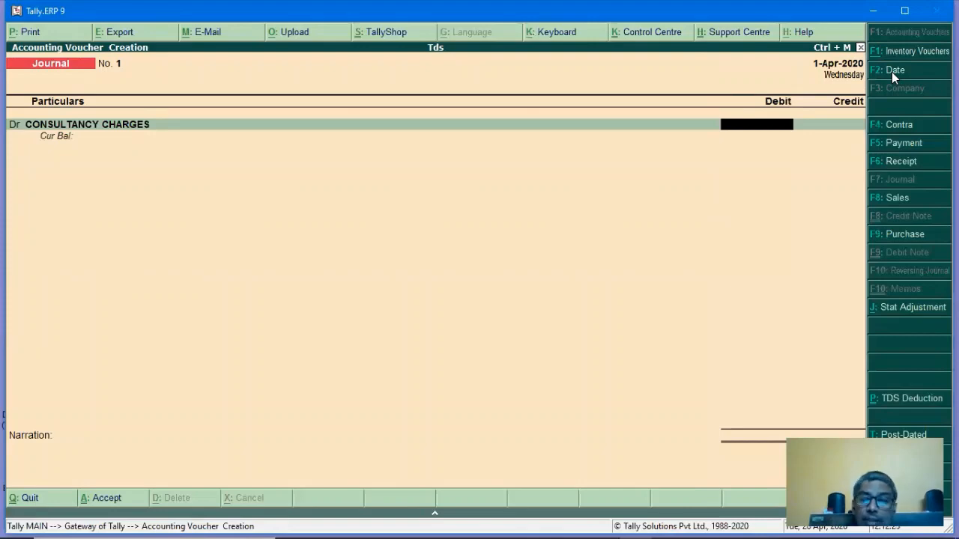
pyautogui.write('36000')
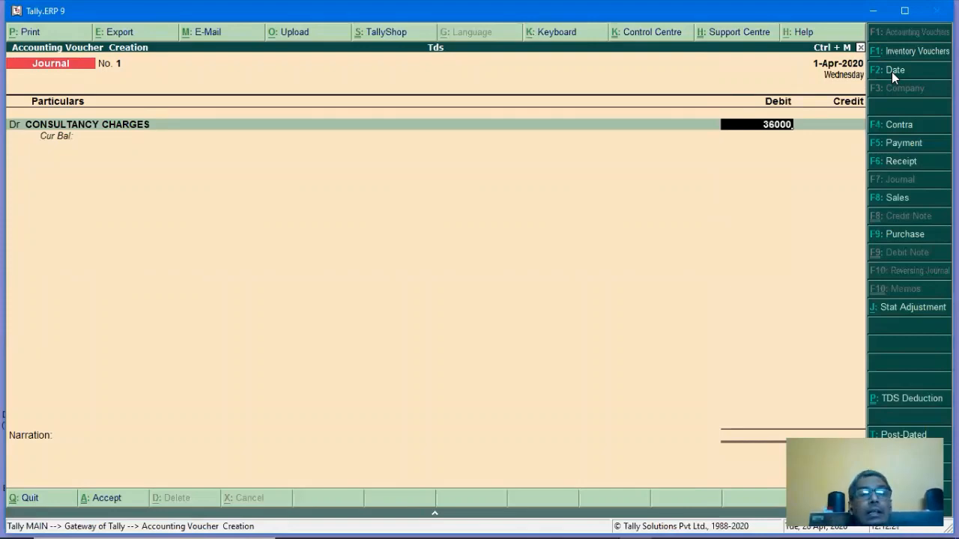
pyautogui.press('Return')
# Credit EVERGREEN with a new bill reference and TDS ON CONSULTANCY 3,600, then save the journal.
pyautogui.press('Return')
pyautogui.write('E')
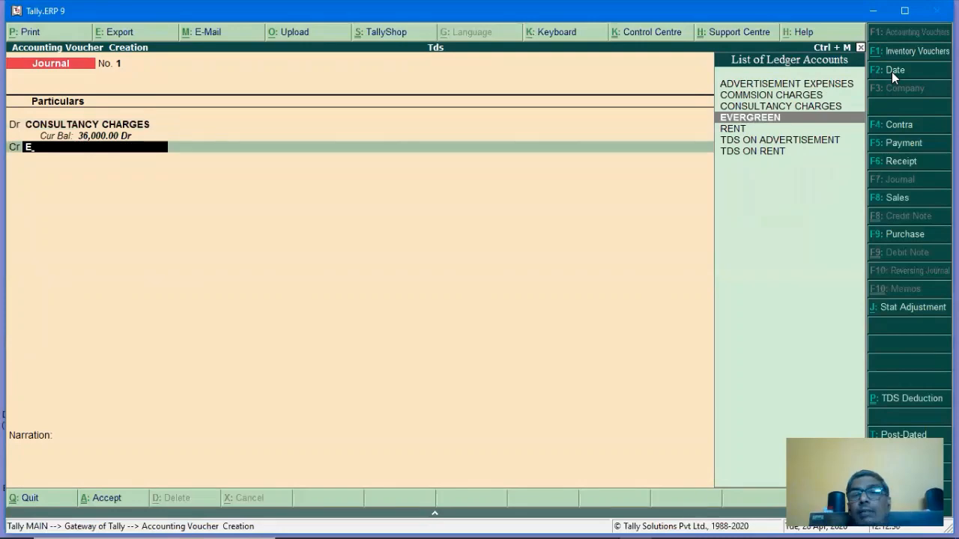
pyautogui.press('Return')
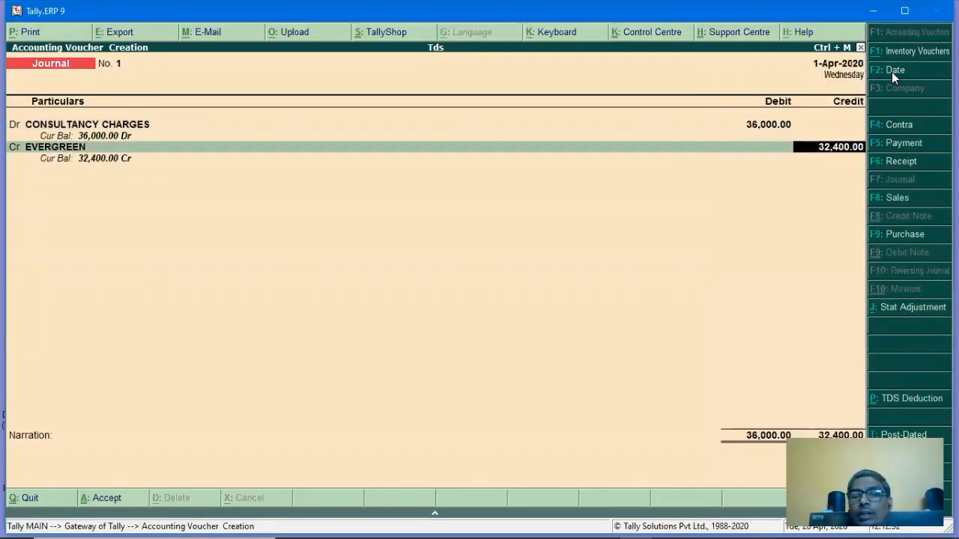
pyautogui.press('Return')
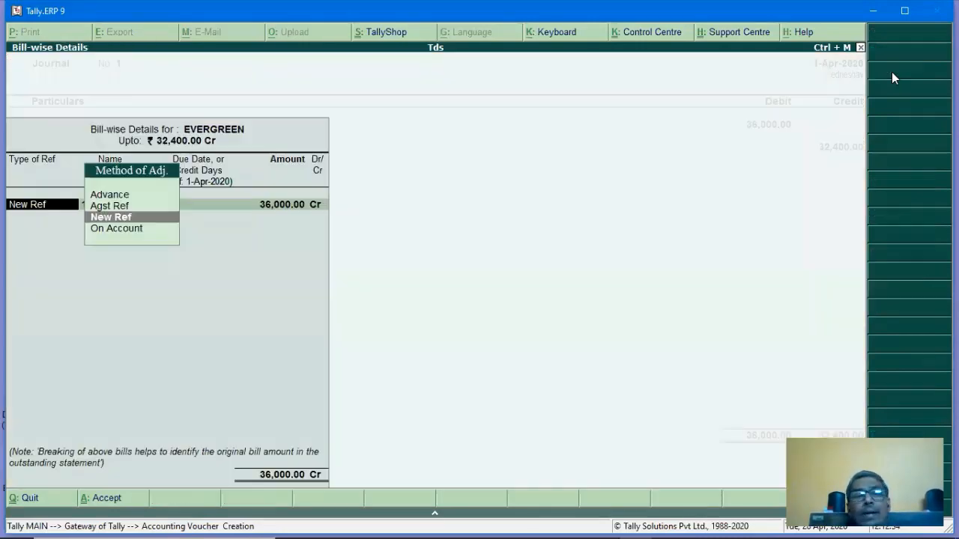
pyautogui.press('Return')
pyautogui.press('Return')
pyautogui.press('Return')
pyautogui.press('Return')
pyautogui.press('Return')
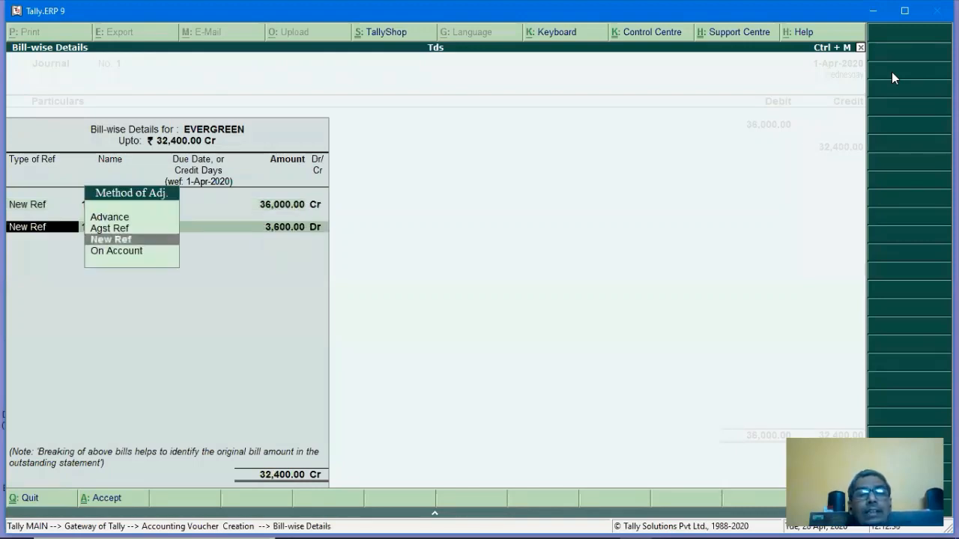
pyautogui.press('Return')
pyautogui.press('Return')
pyautogui.press('Return')
pyautogui.press('Return')
pyautogui.press('Return')
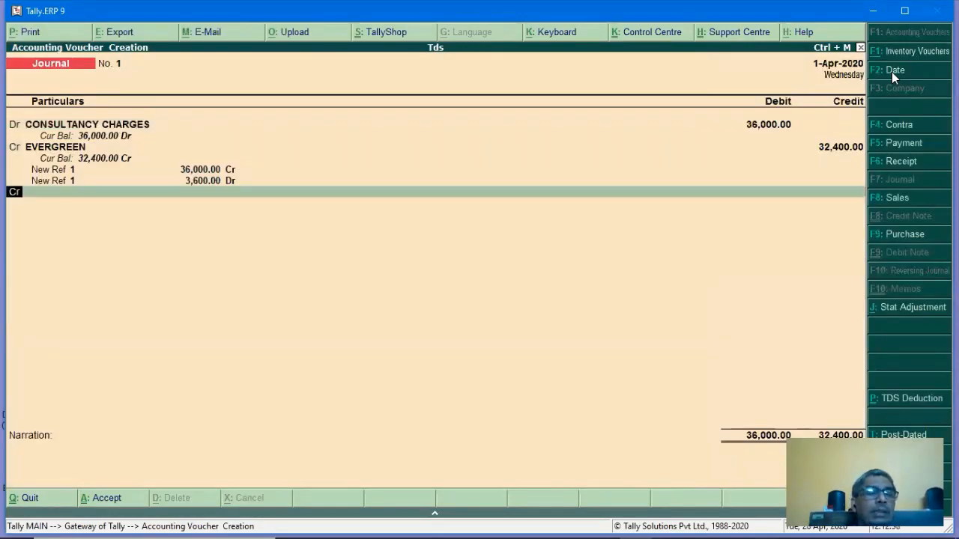
pyautogui.press('Return')
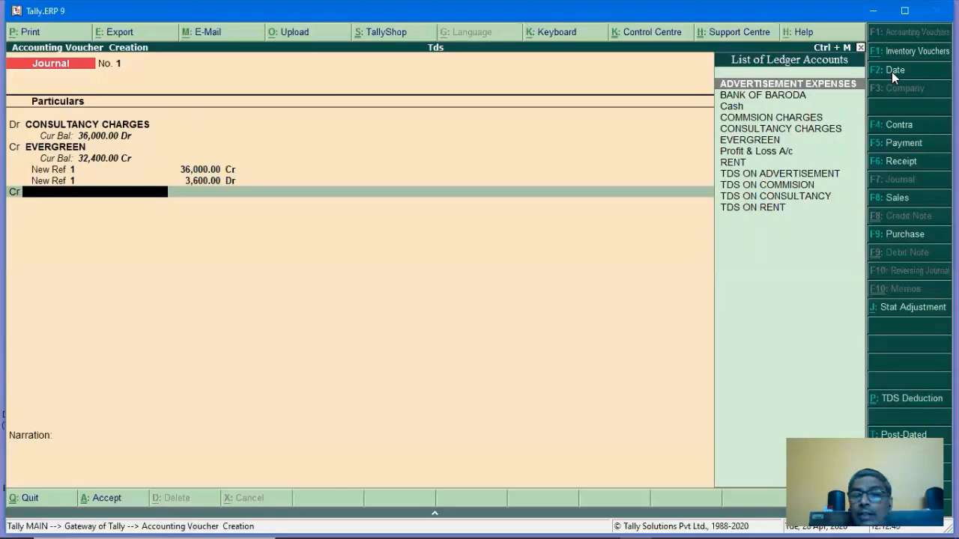
pyautogui.press('Down')
pyautogui.press('Down')
pyautogui.press('Down')
pyautogui.press('Down')
pyautogui.press('Down')
pyautogui.press('Down')
pyautogui.press('Down')
pyautogui.press('Down')
pyautogui.press('Down')
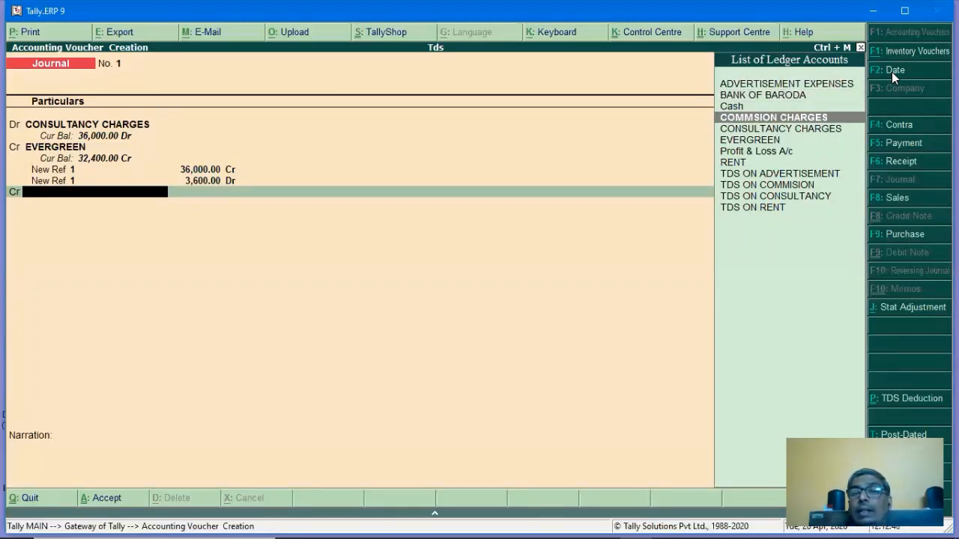
pyautogui.press('Down')
pyautogui.press('Return')
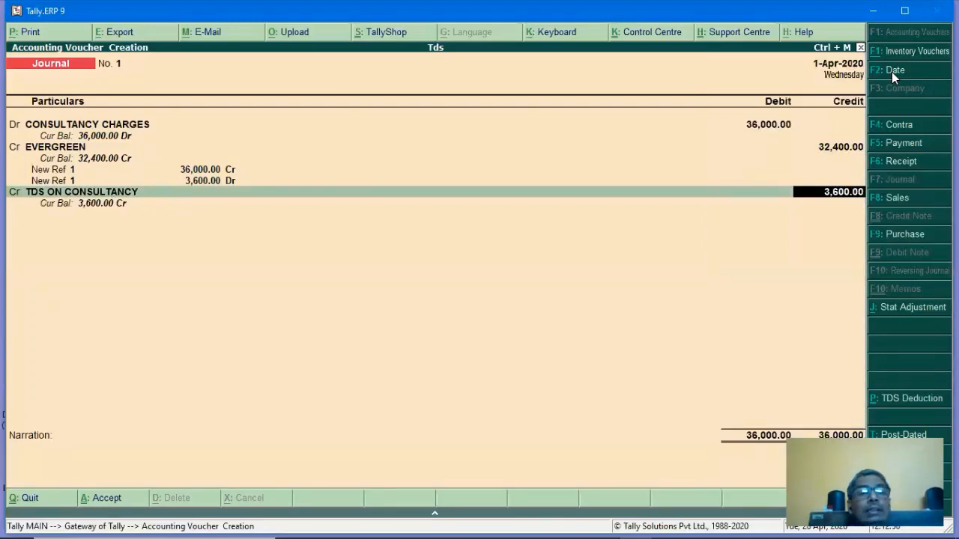
pyautogui.press('Return')
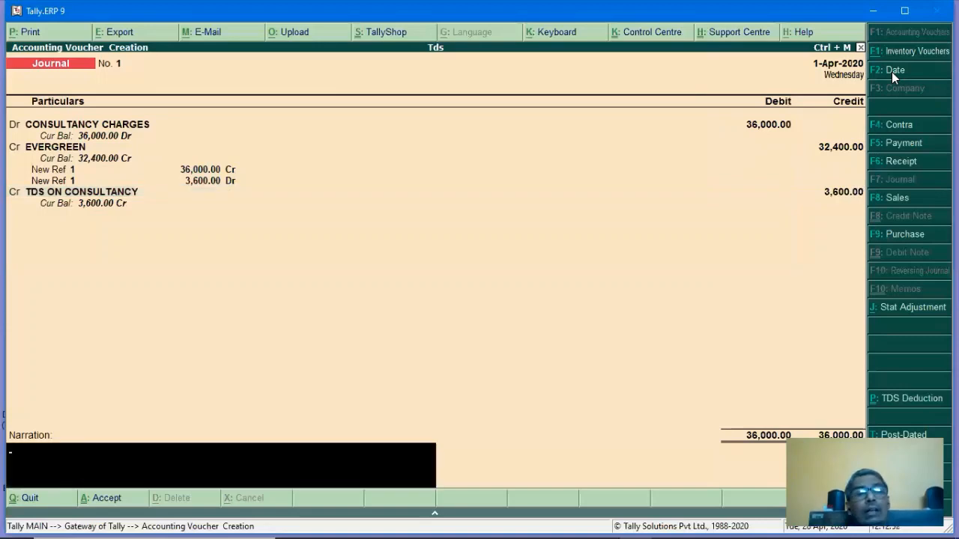
pyautogui.press('Return')
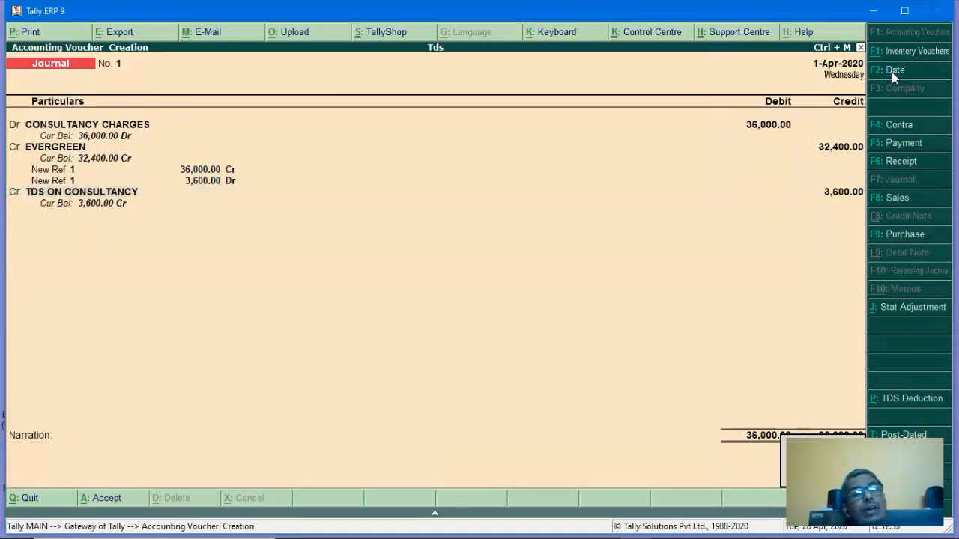
pyautogui.press('Return')
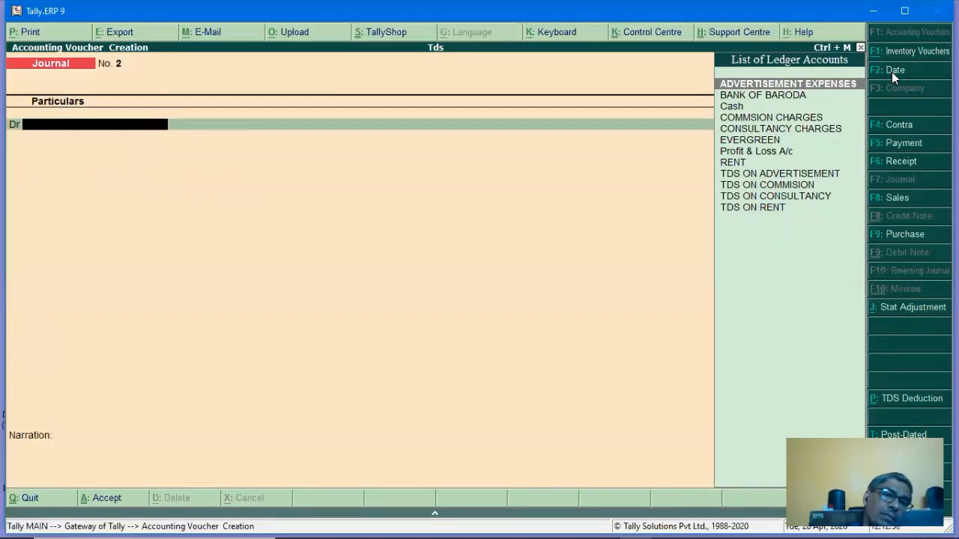
pyautogui.press('pageup')
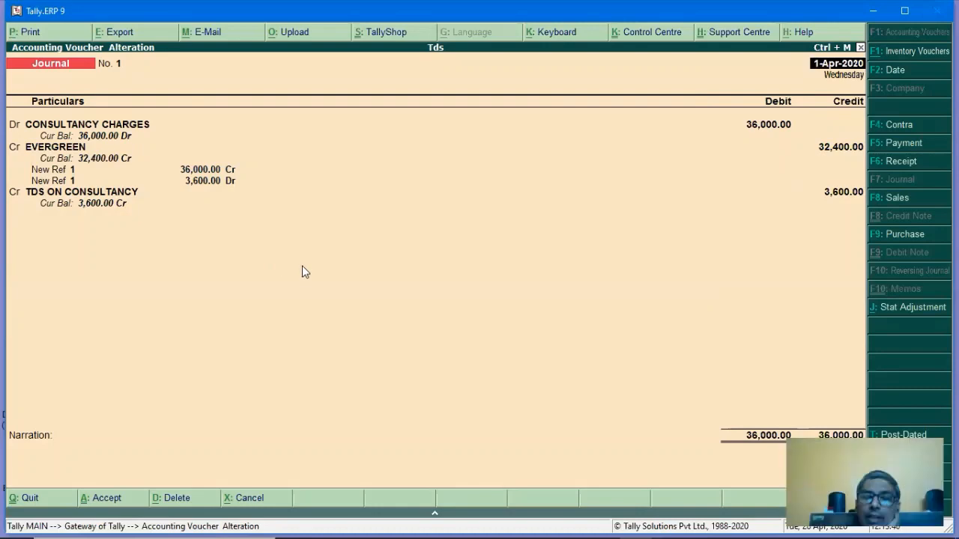
pyautogui.press('Return')
pyautogui.press('Return')
pyautogui.press('Return')
pyautogui.press('Return')
pyautogui.press('Return')
pyautogui.press('Return')
pyautogui.press('Return')
pyautogui.press('Return')
pyautogui.press('Return')
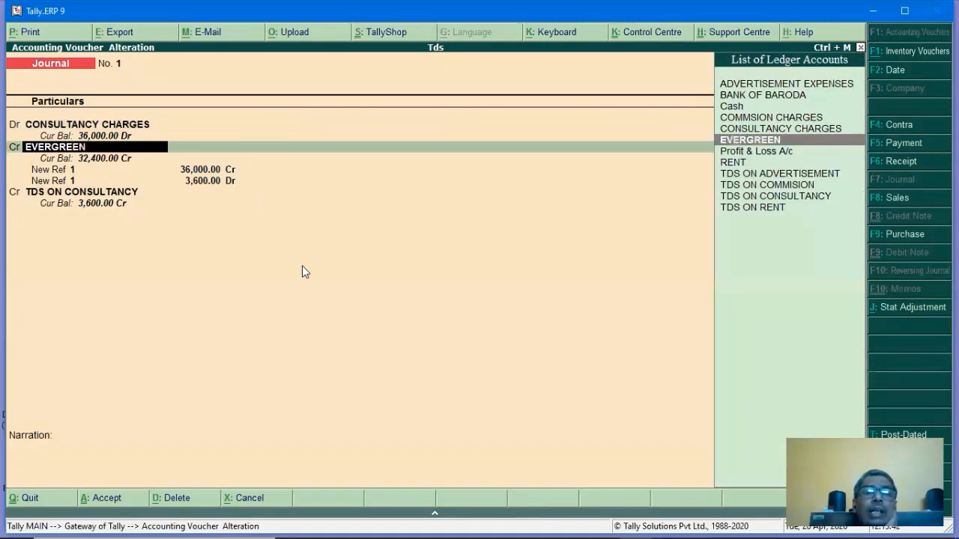
pyautogui.press('Return')
pyautogui.press('Return')
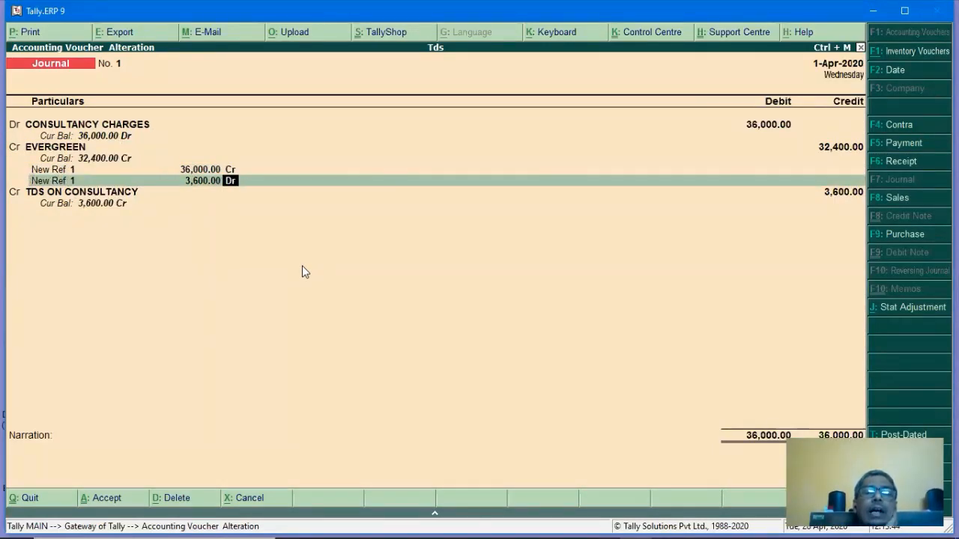
pyautogui.press('BackSpace')
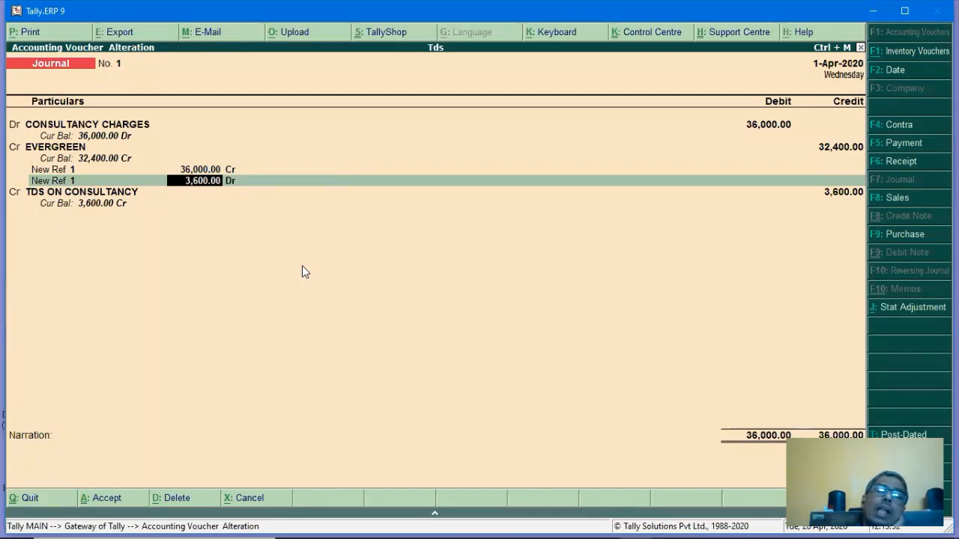
pyautogui.press('Return')
pyautogui.press('Return')
pyautogui.press('Return')
pyautogui.press('Return')
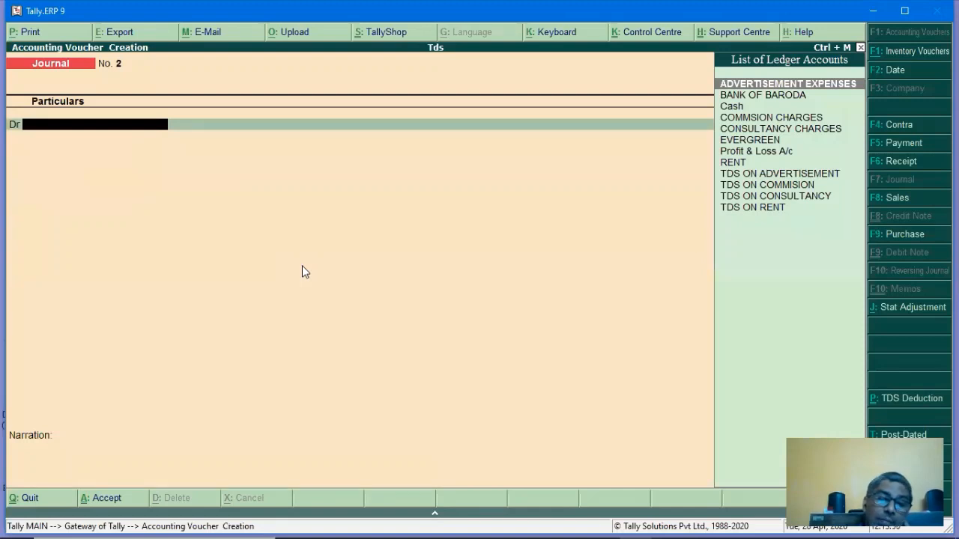
# Record a Payment debiting EVERGREEN 32,400 against its bill, credited to BANK OF BARODA by cheque.
pyautogui.press('F5')
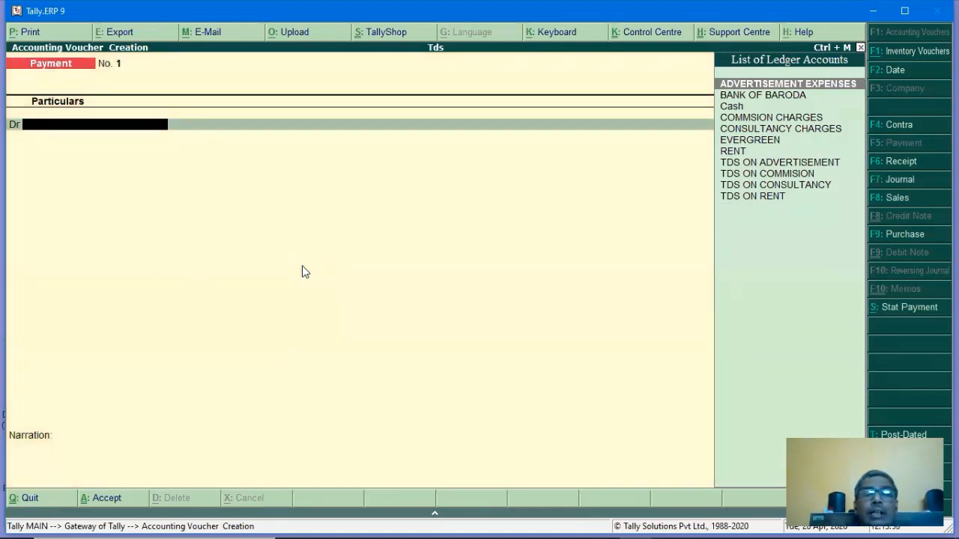
pyautogui.write('EV')
pyautogui.press('Return')
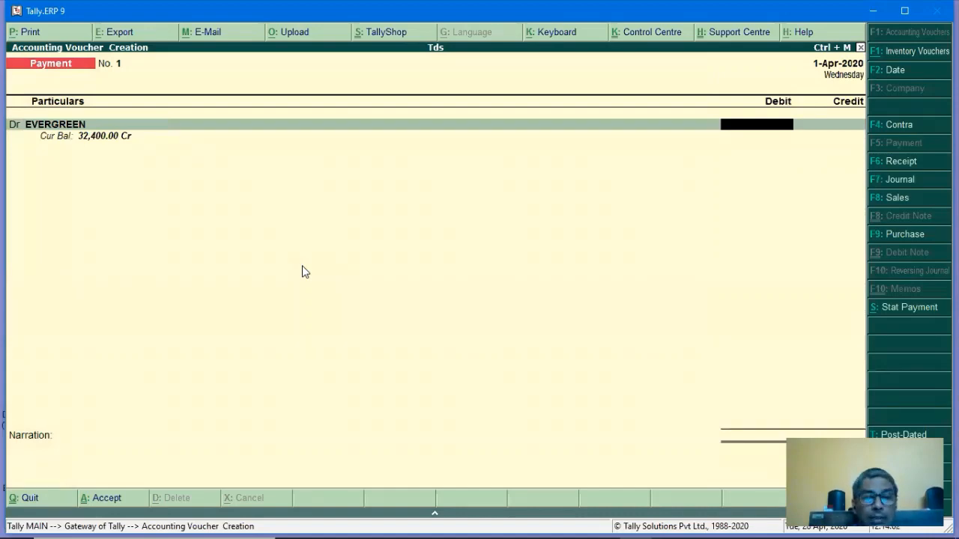
pyautogui.write('32400')
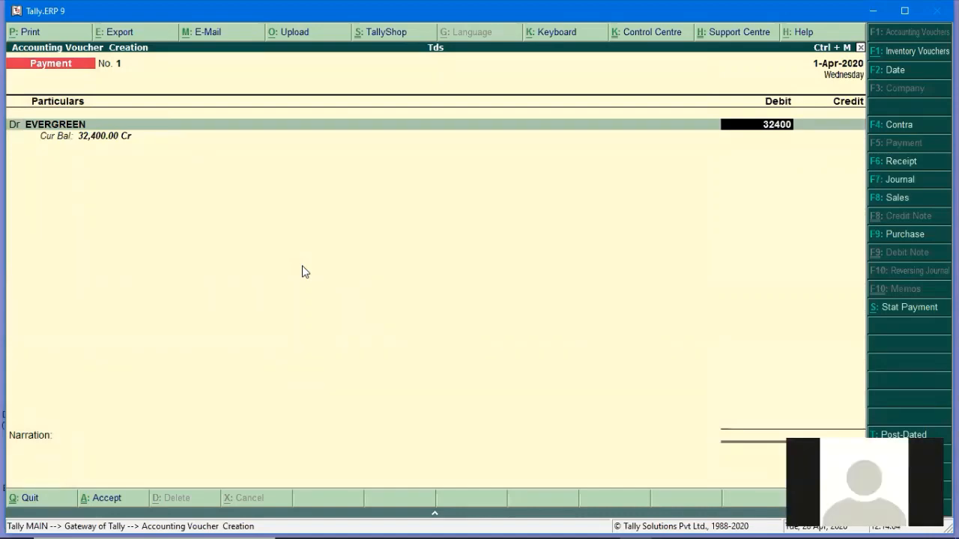
pyautogui.press('Return')
pyautogui.press('Return')
pyautogui.press('Return')
pyautogui.press('Return')
pyautogui.press('Return')
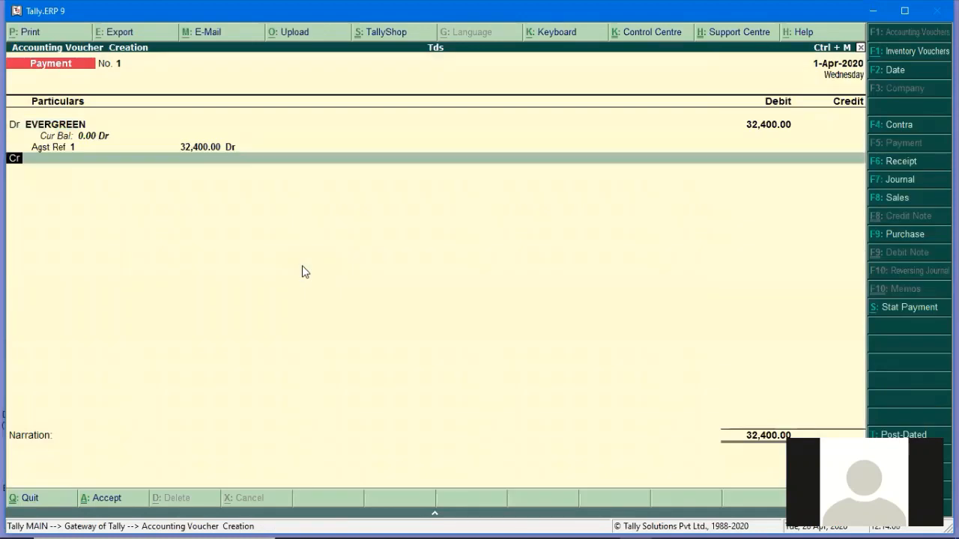
pyautogui.write('B')
pyautogui.press('Return')
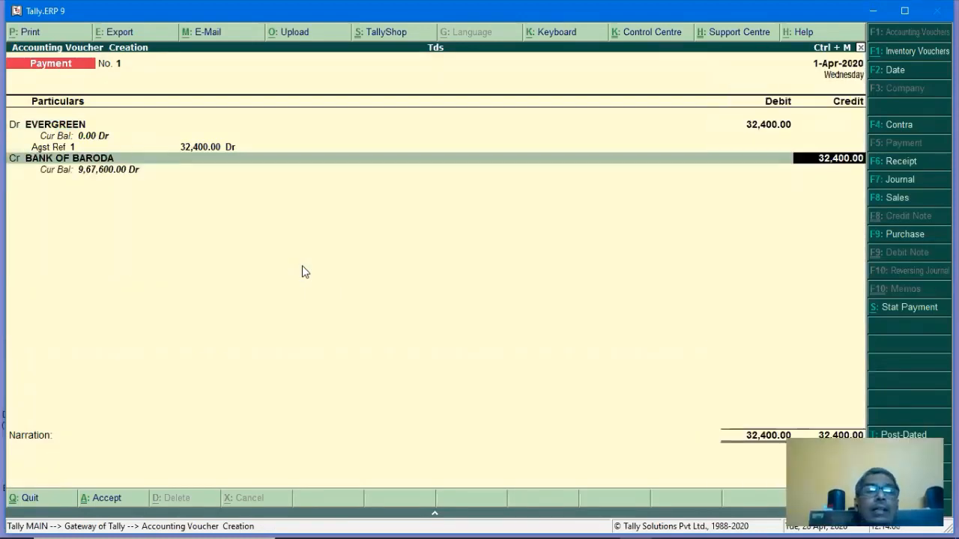
pyautogui.press('Return')
pyautogui.press('Return')
pyautogui.press('Return')
pyautogui.press('Return')
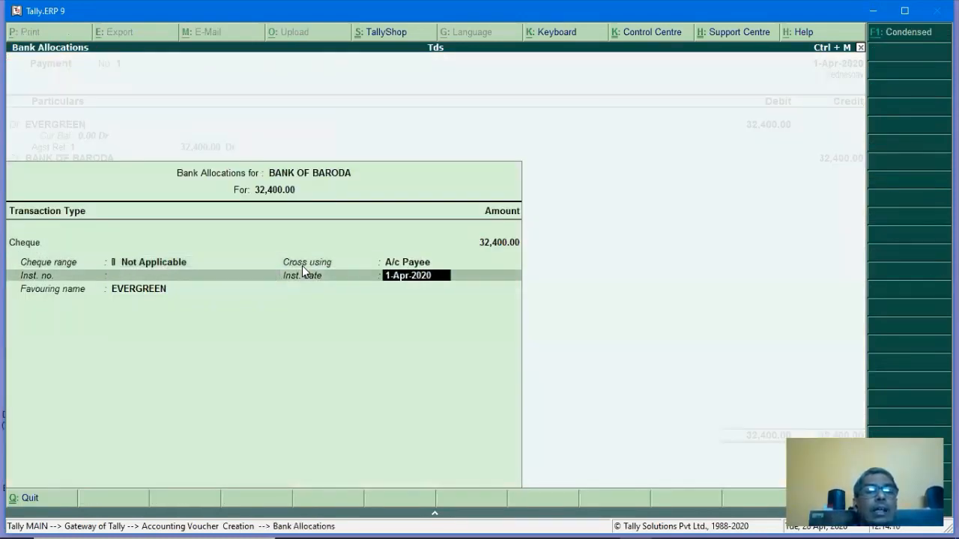
pyautogui.press('Return')
pyautogui.press('Return')
pyautogui.hotkey('ctrl', 'a')
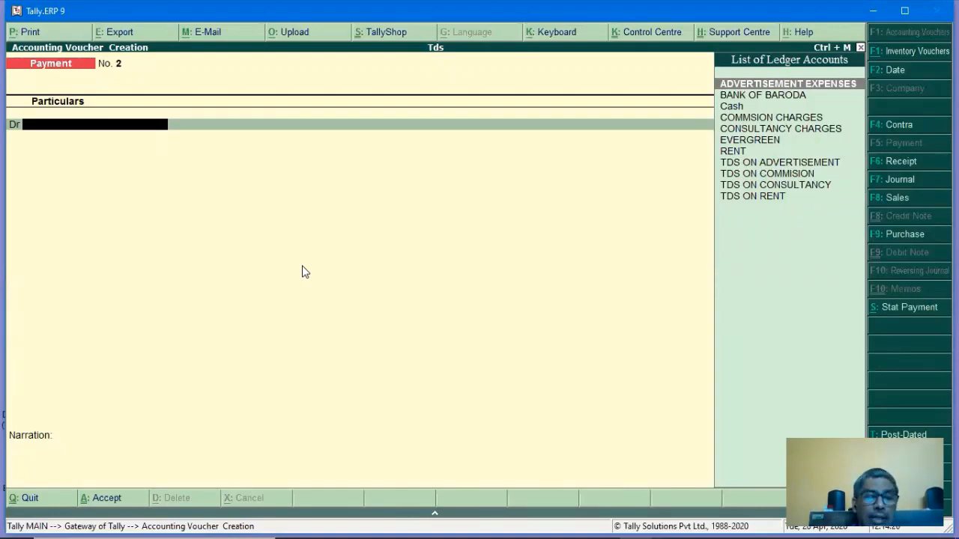
# Set the payment voucher date to 1-May-2020.
pyautogui.hotkey('alt', 'F2')
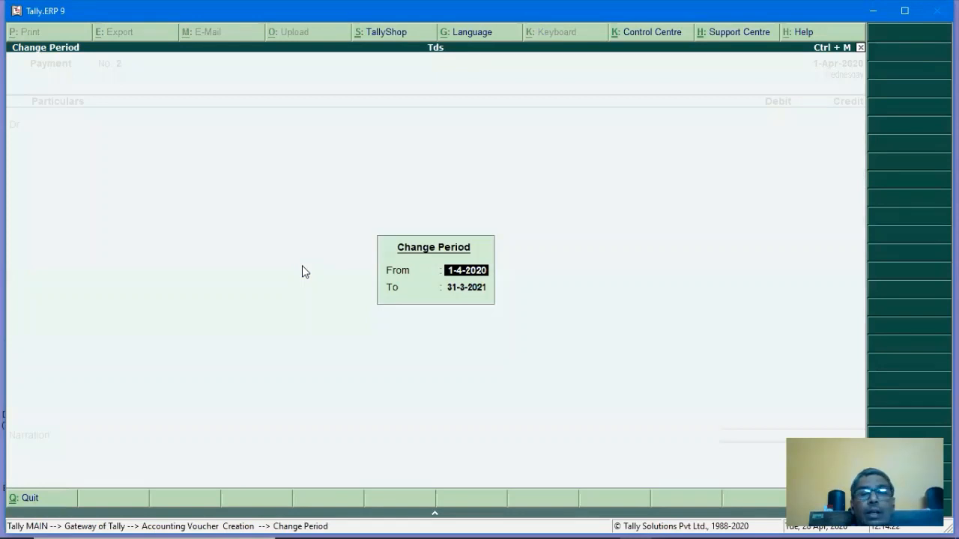
pyautogui.press('BackSpace')
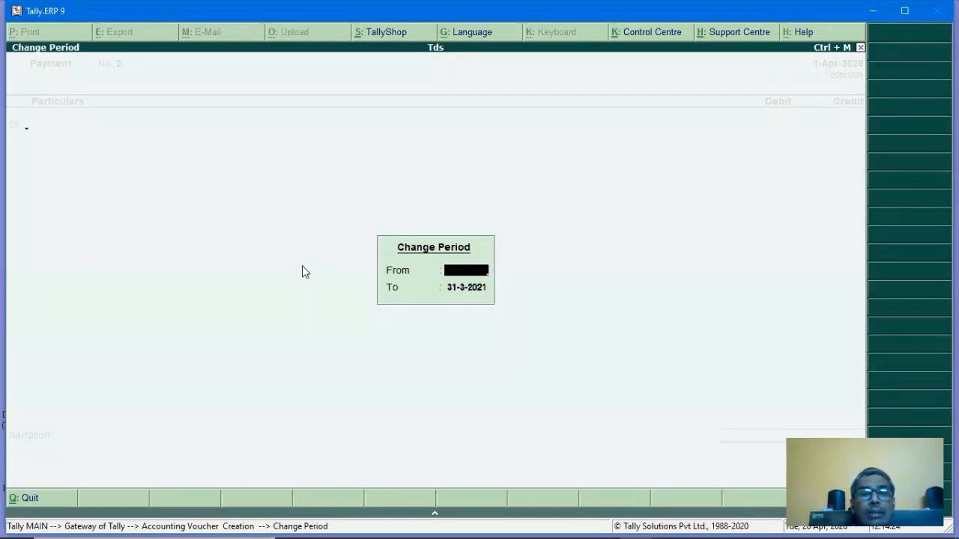
pyautogui.press('Escape')
pyautogui.press('F2')
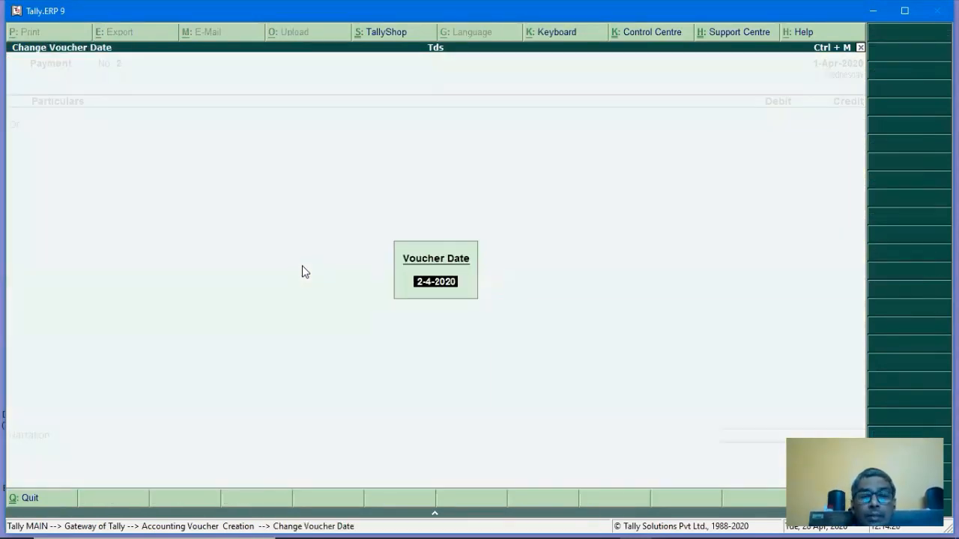
pyautogui.write('1-5')
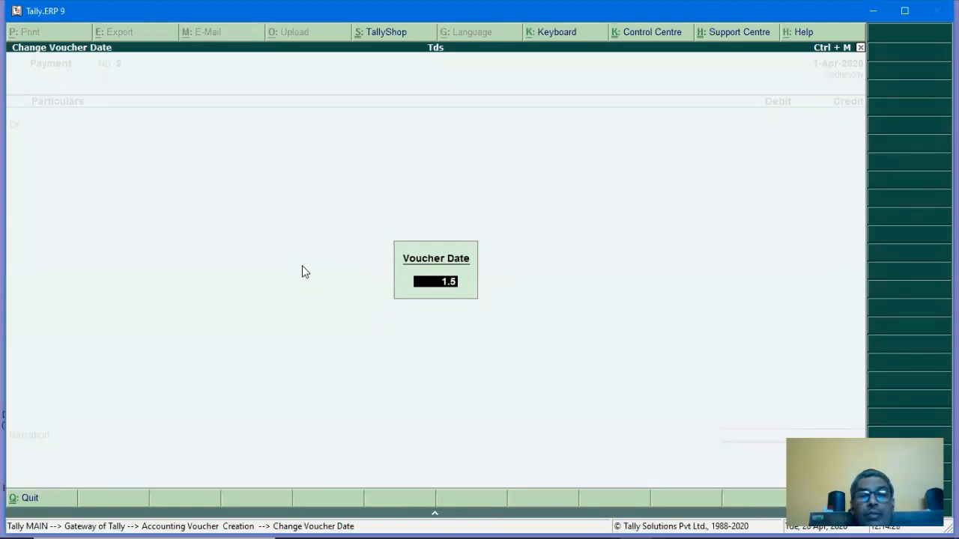
pyautogui.press('Return')
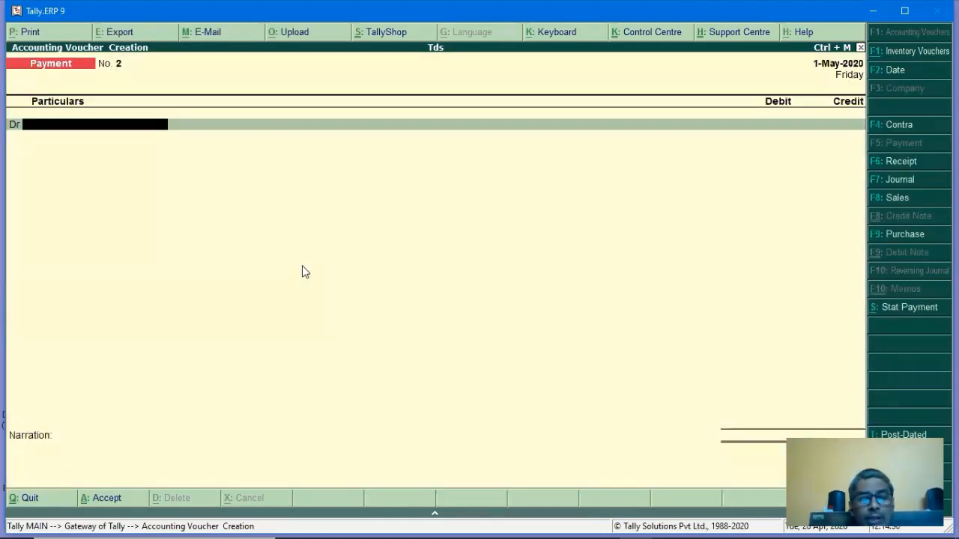
# Fill TDS statutory payment details for April 2020, section 194J, Resident, with bank cheque details.
pyautogui.hotkey('alt', 's')
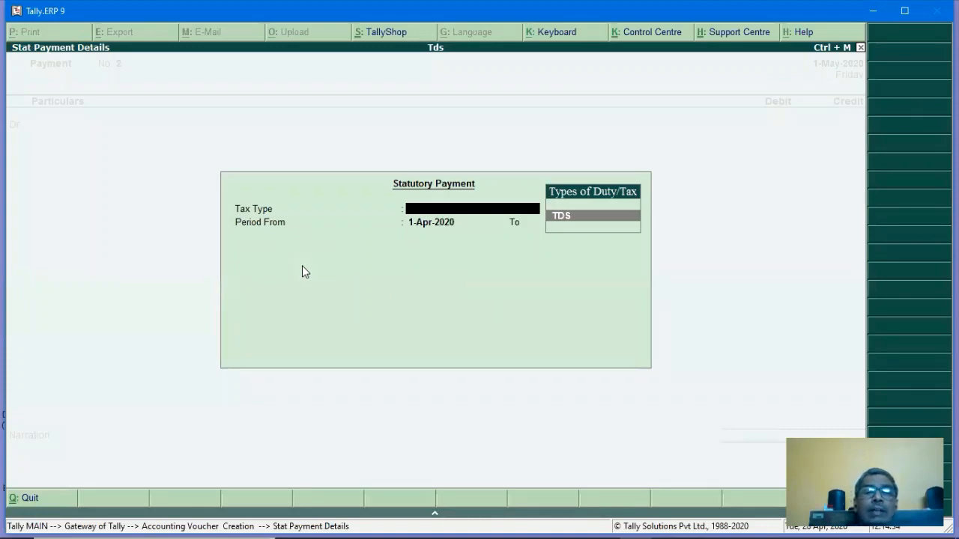
pyautogui.press('Return')
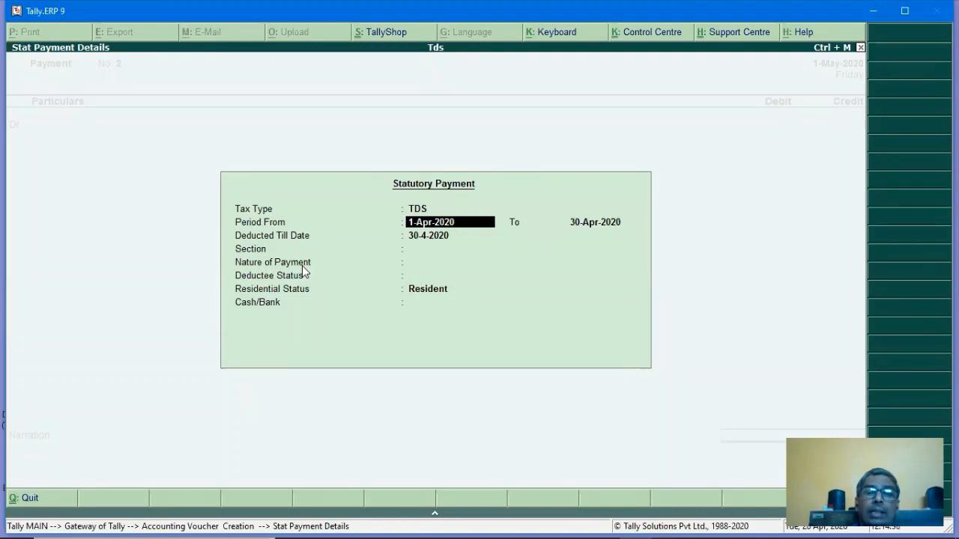
pyautogui.press('Return')
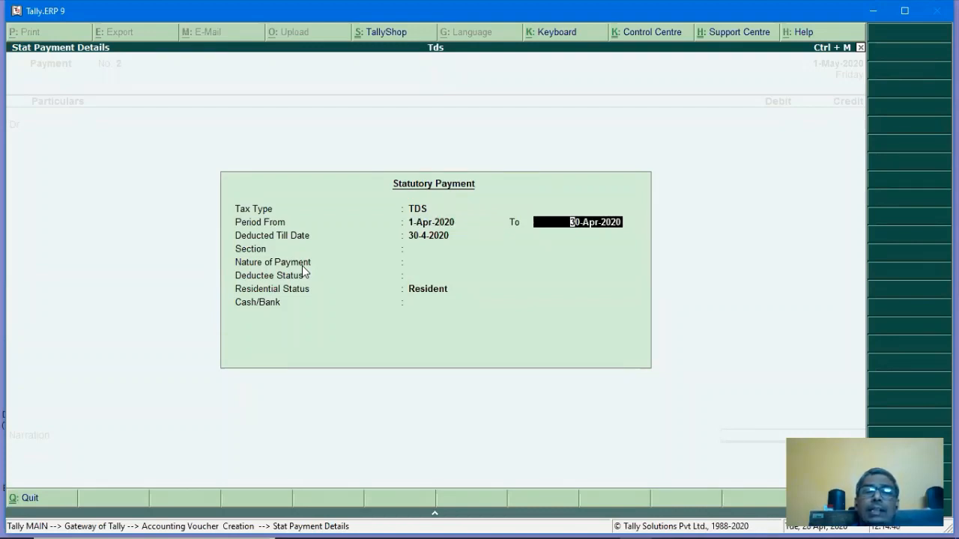
pyautogui.press('Return')
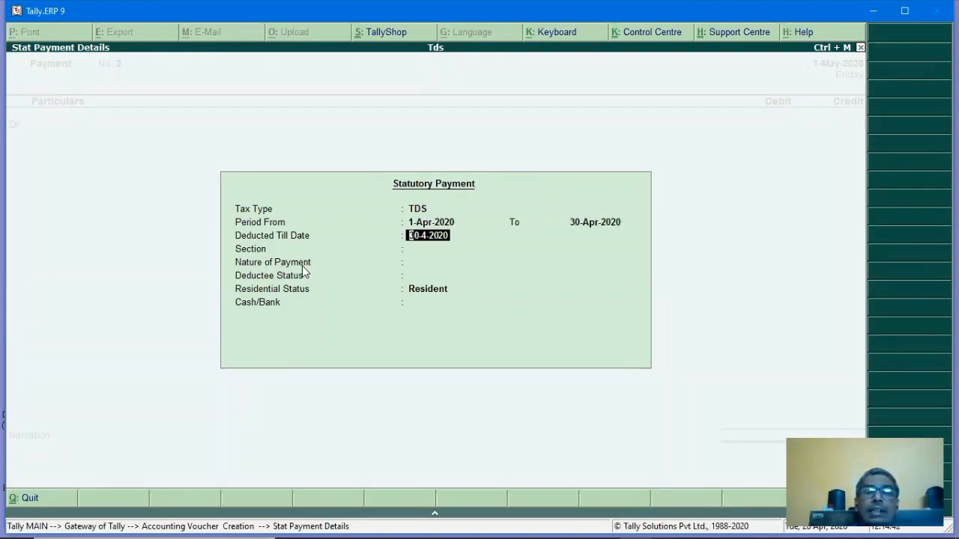
pyautogui.press('Return')
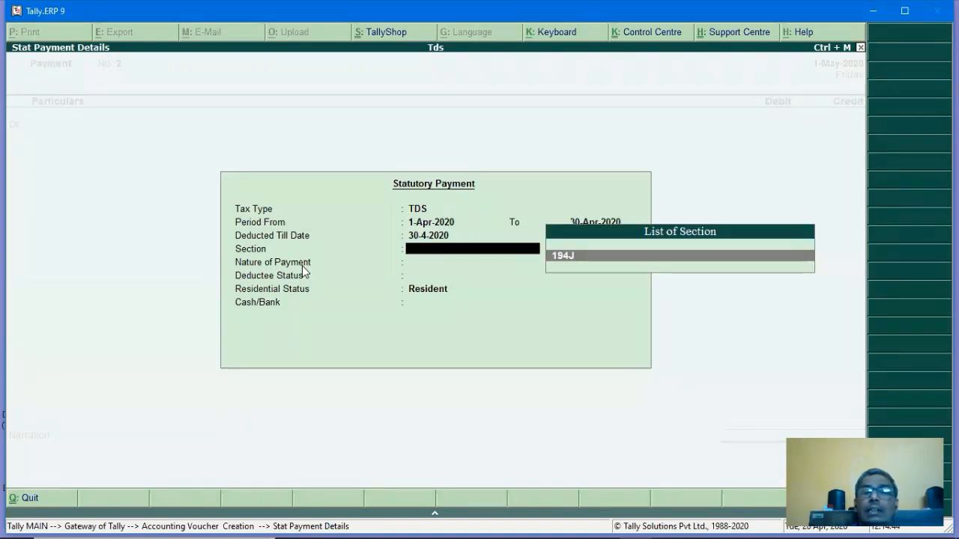
pyautogui.press('Return')
pyautogui.press('Return')
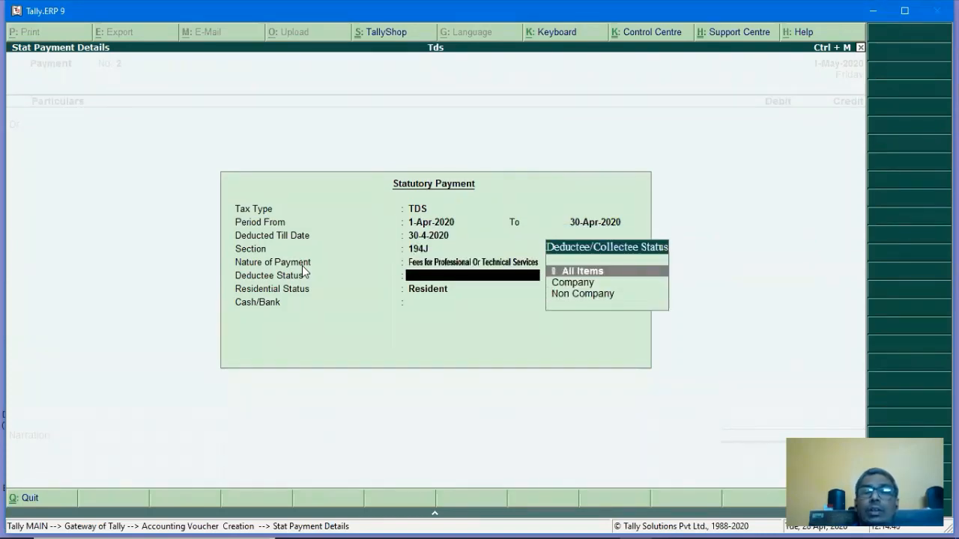
pyautogui.press('Return')
pyautogui.press('Return')
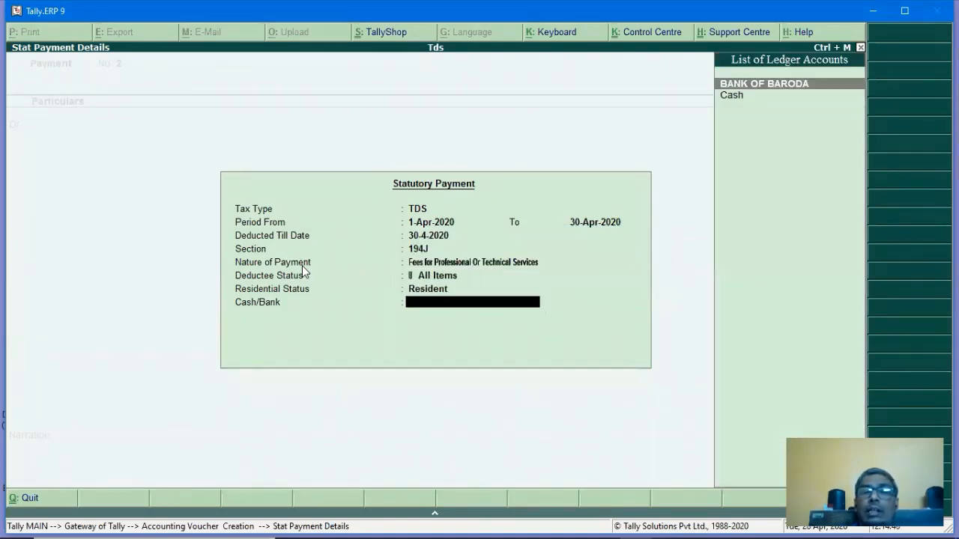
pyautogui.press('Return')
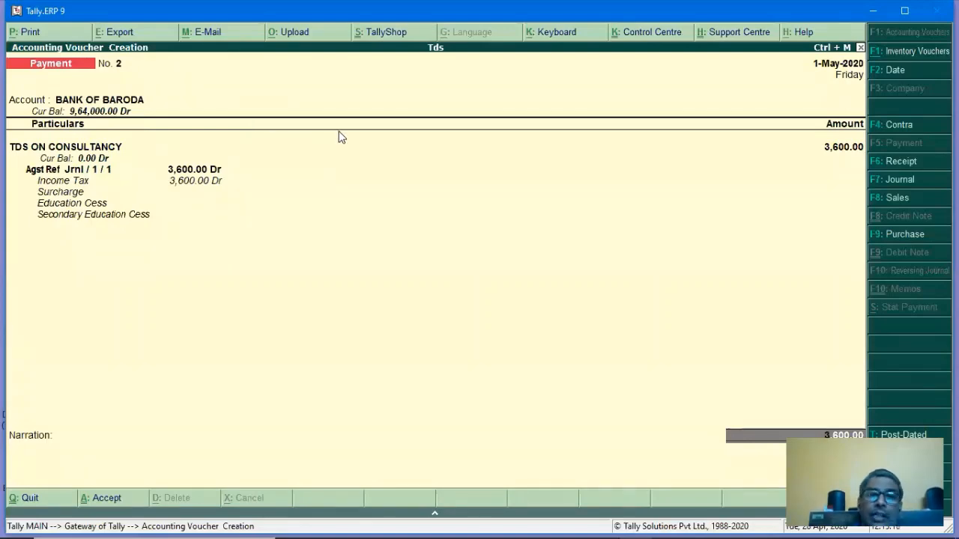
pyautogui.press('Return')
pyautogui.press('Return')
pyautogui.press('Return')
pyautogui.press('Return')
pyautogui.press('Return')
pyautogui.press('Return')
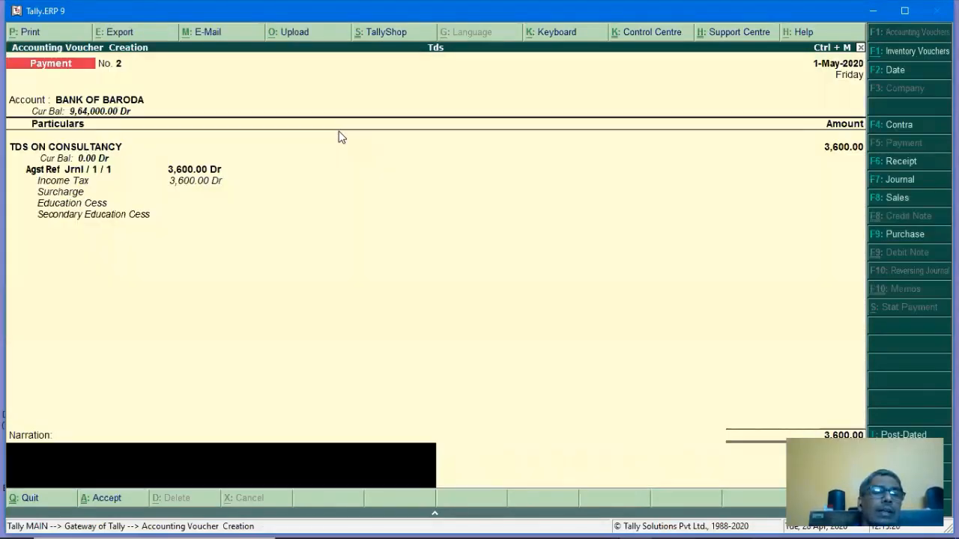
pyautogui.press('Return')
pyautogui.press('Return')
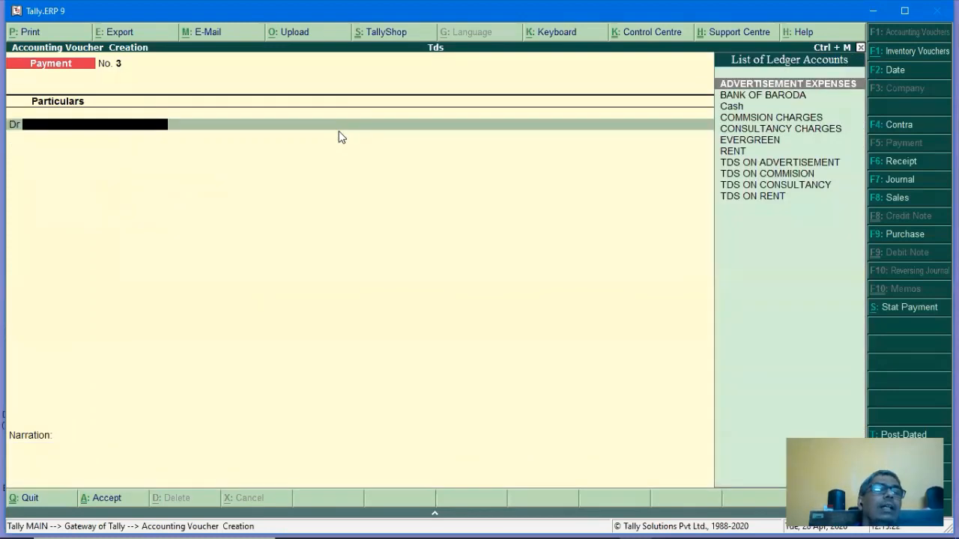
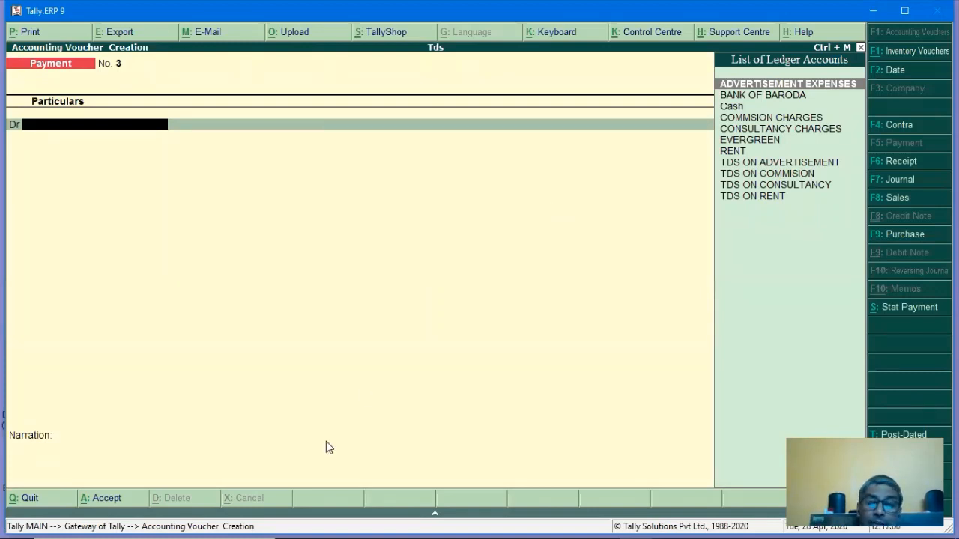
# Start an EVERGREEN purchase with supplier invoice 333, dated 1-May-2020, in accounting invoice mode.
pyautogui.press('F9')
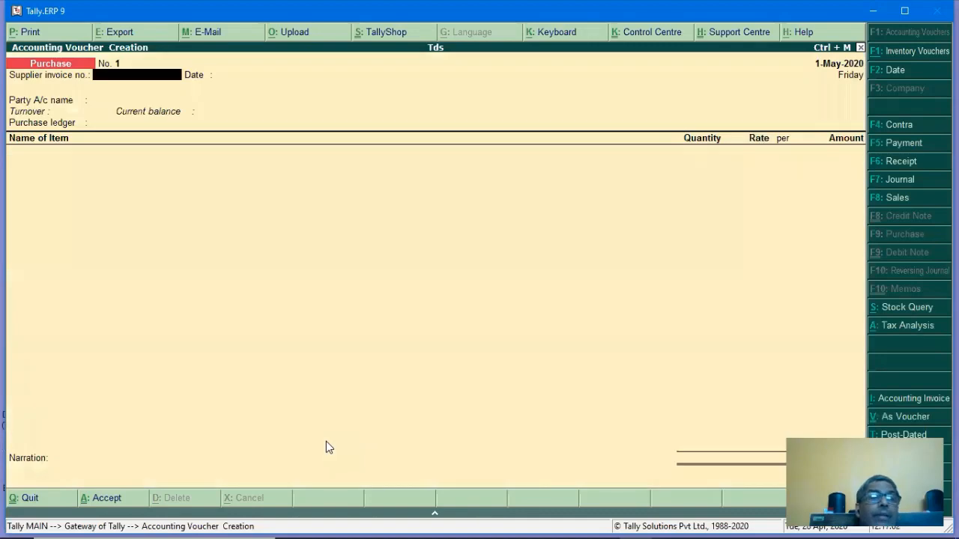
pyautogui.write('333')
pyautogui.press('Return')
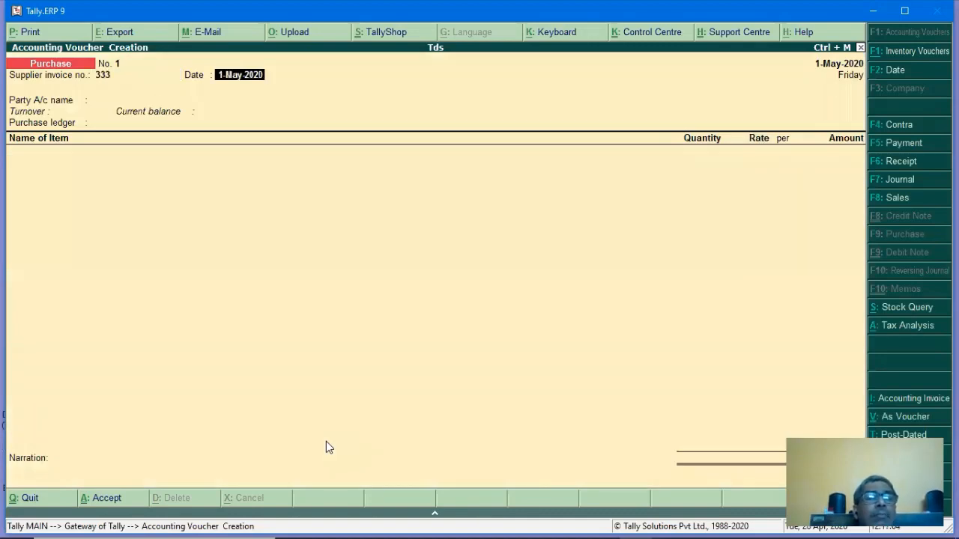
pyautogui.press('Return')
pyautogui.press('Down')
pyautogui.press('Down')
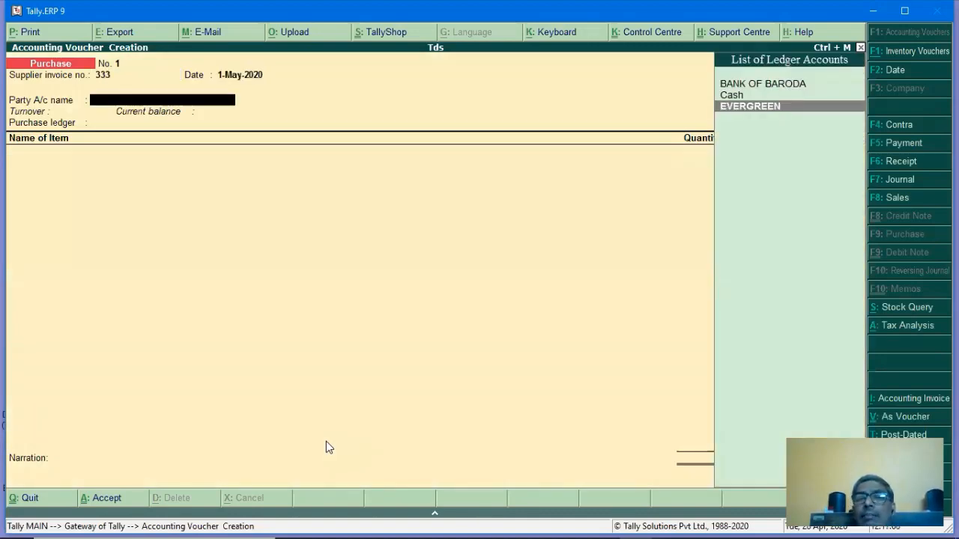
pyautogui.press('Return')
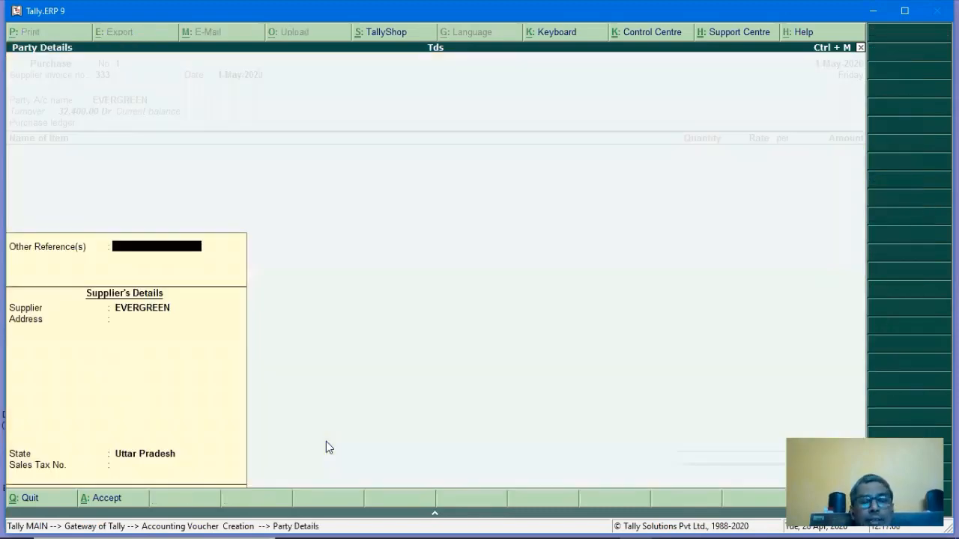
pyautogui.hotkey('ctrl', 'a')
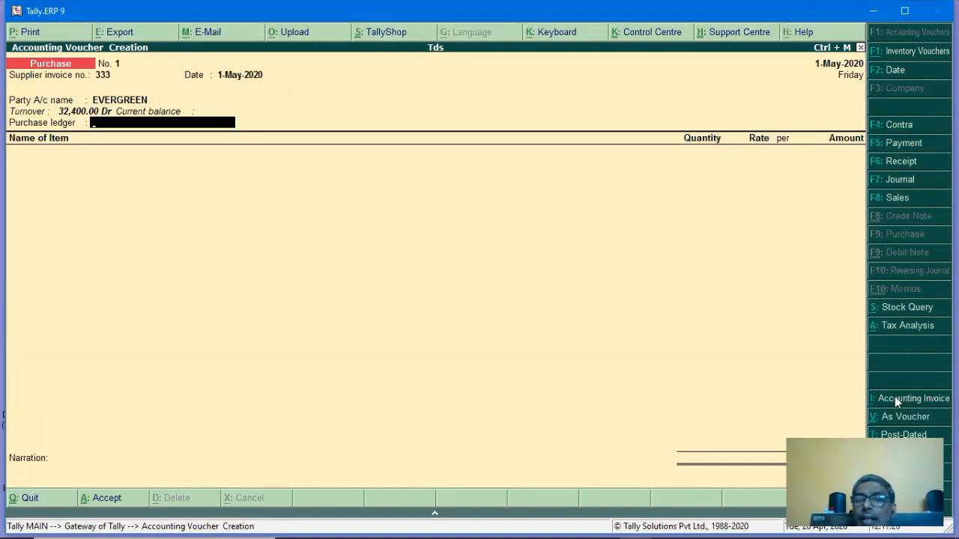
pyautogui.click(893, 396)
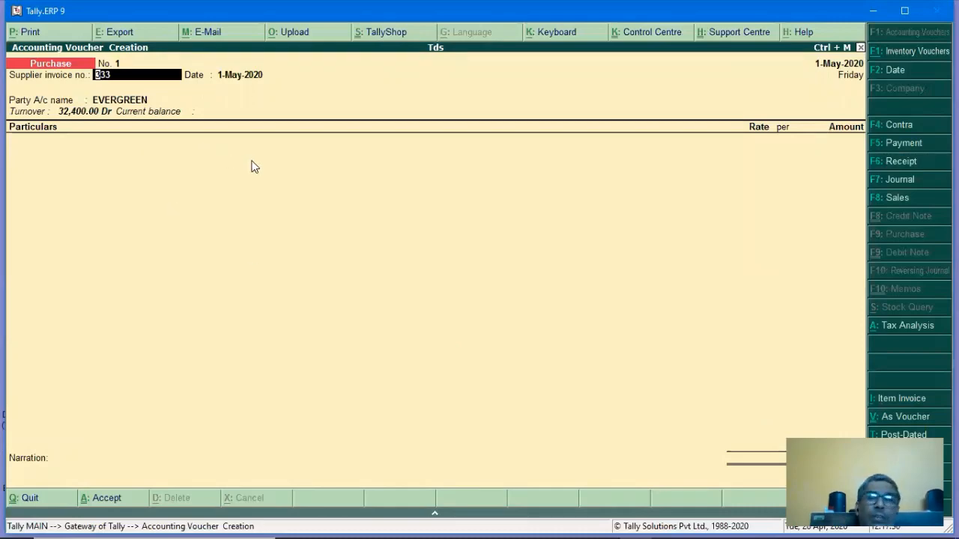
# Debit ADVERTISEMENT EXPENSES with 63,000 on the EVERGREEN purchase voucher.
pyautogui.press('Return')
pyautogui.press('Return')
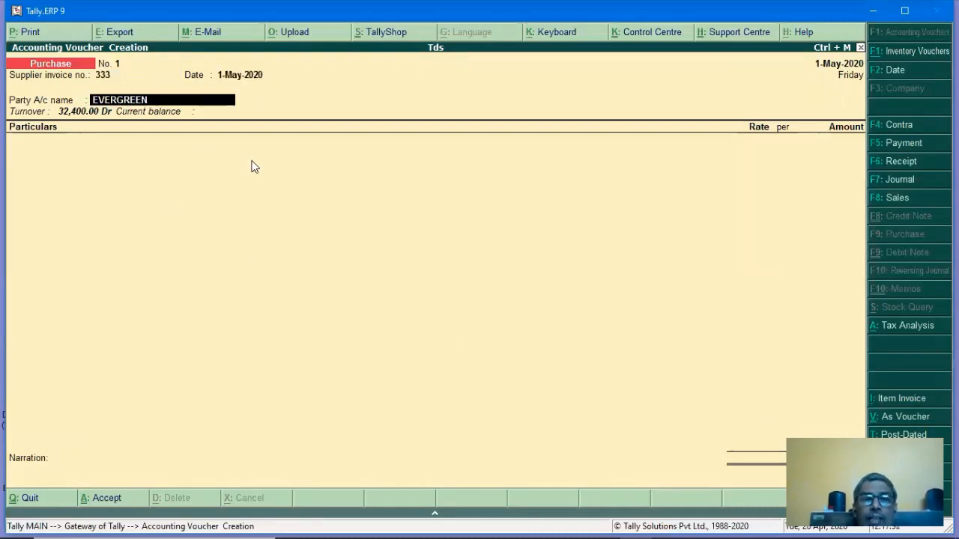
pyautogui.press('Return')
pyautogui.hotkey('ctrl', 'a')
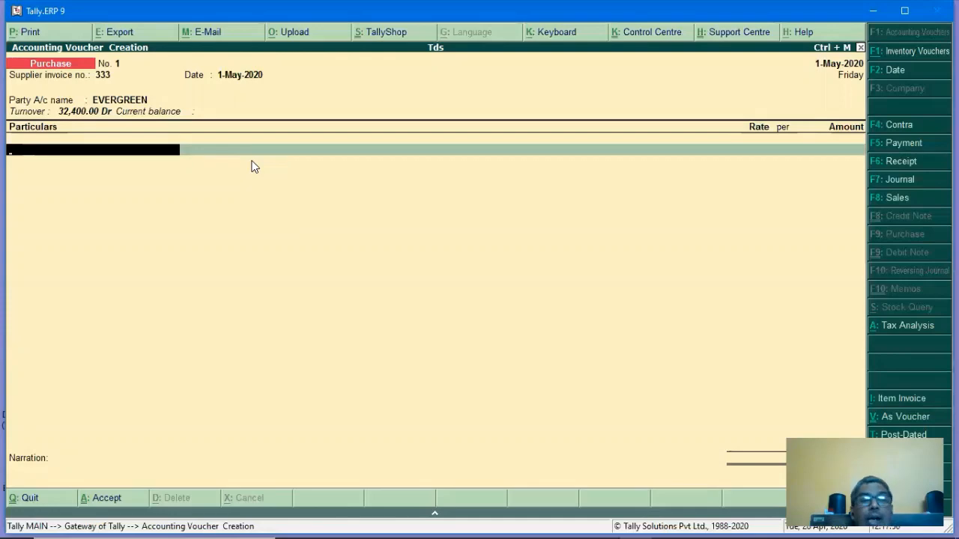
pyautogui.write('AD')
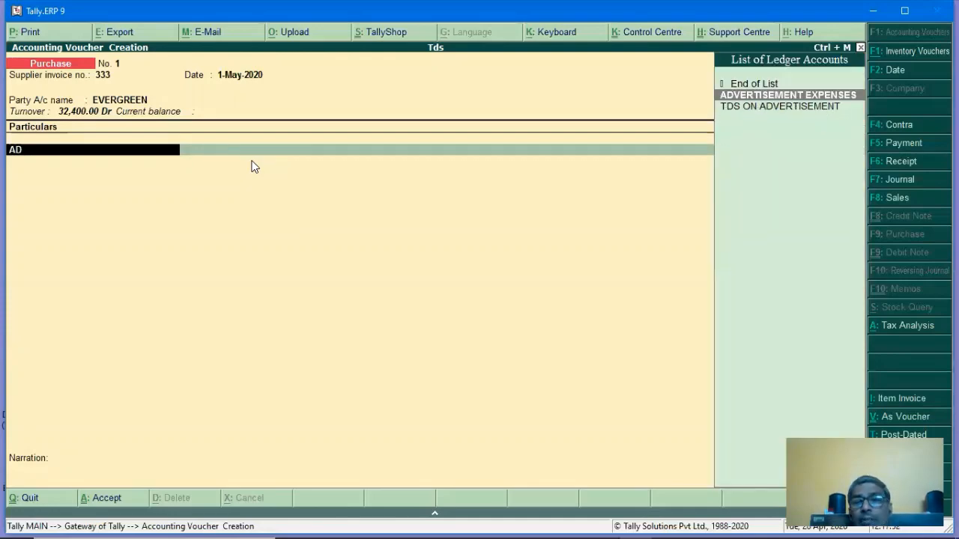
pyautogui.press('Return')
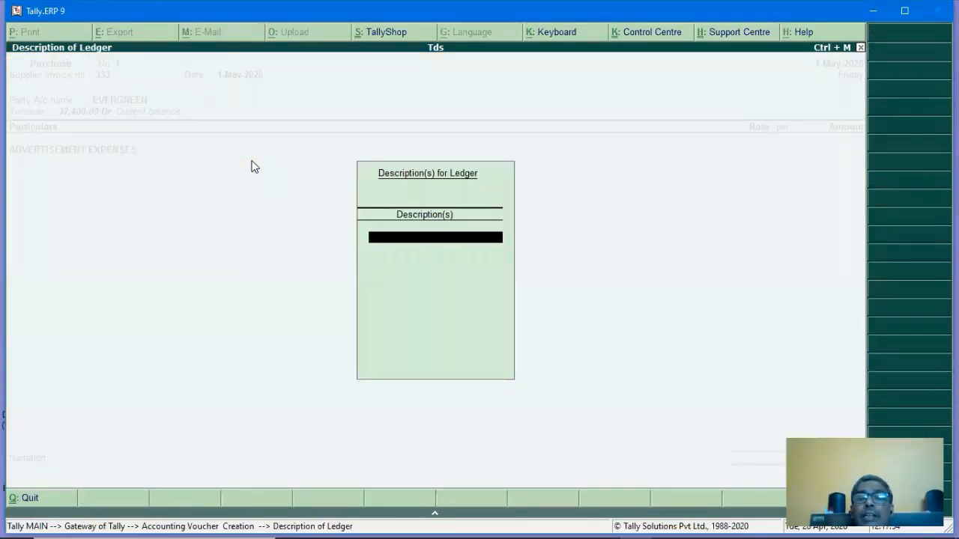
pyautogui.press('Return')
pyautogui.write('6')
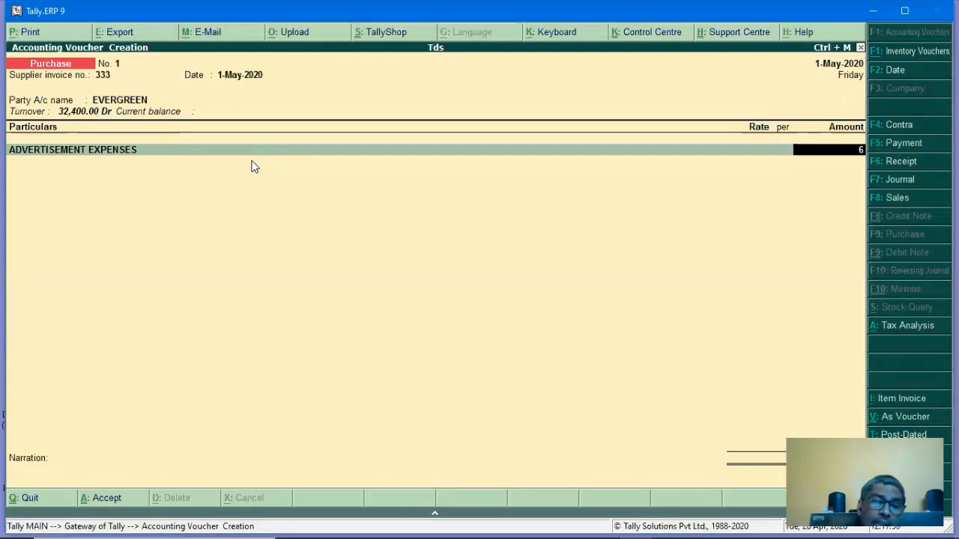
pyautogui.write('3000')
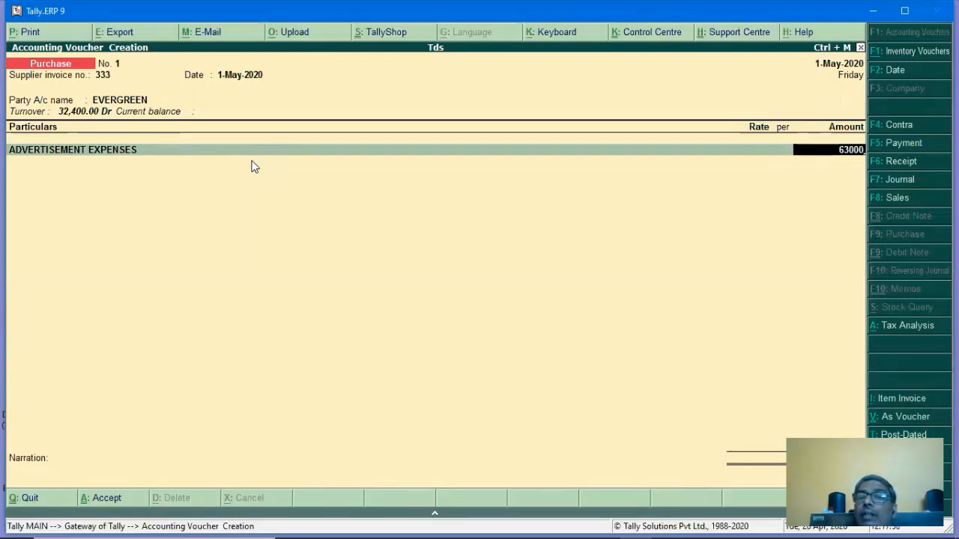
pyautogui.press('Return')
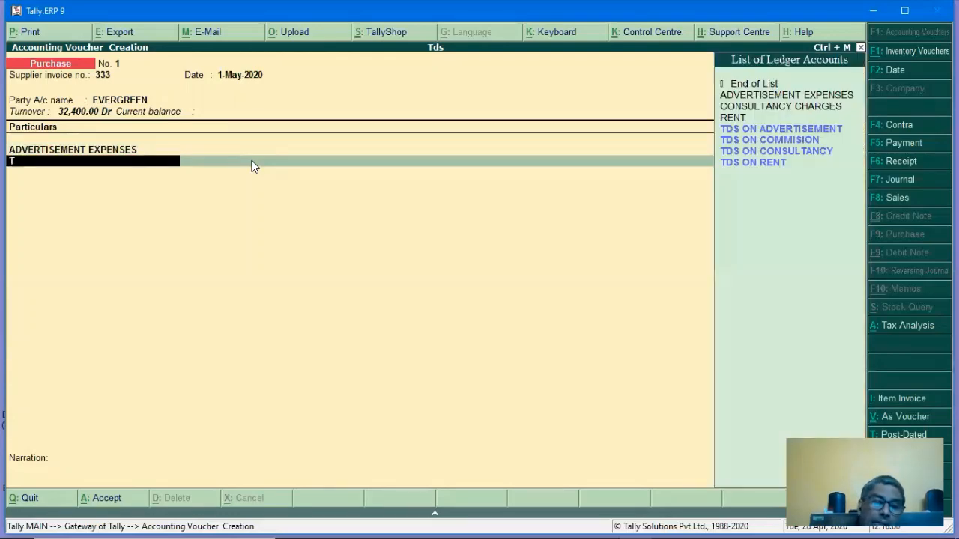
# Deduct 1,260 via TDS ON ADVERTISEMENT and allocate the bill as New Ref 333.
pyautogui.write('TDS')
pyautogui.press('Down')
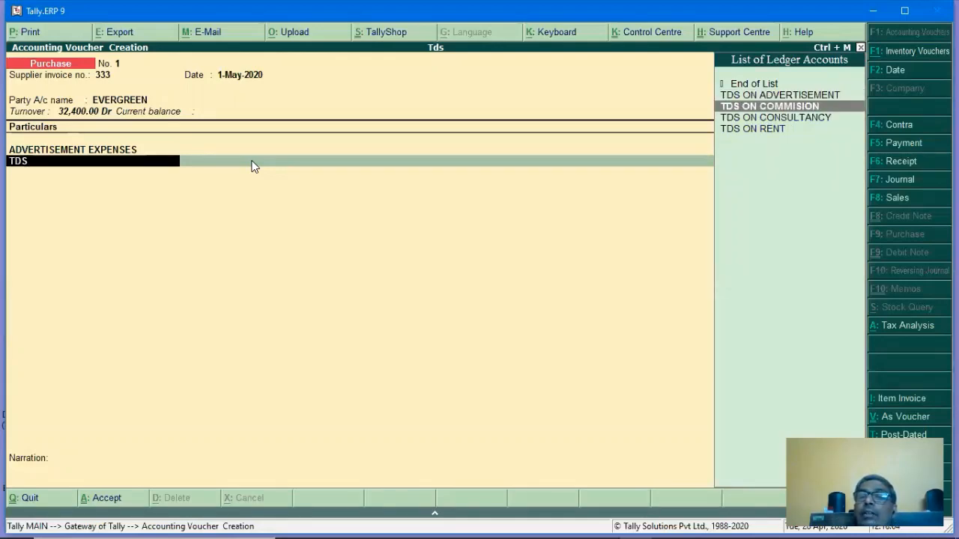
pyautogui.press('Up')
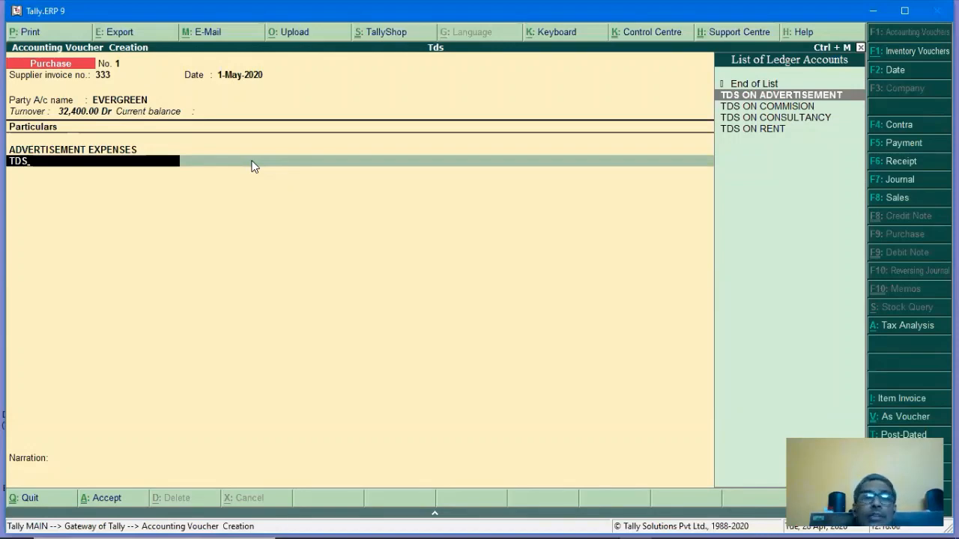
pyautogui.press('Return')
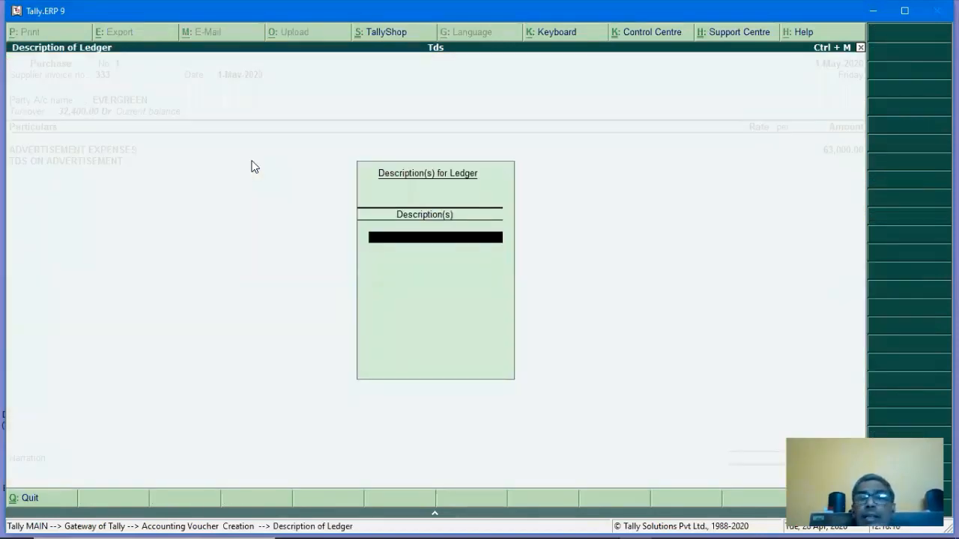
pyautogui.press('Return')
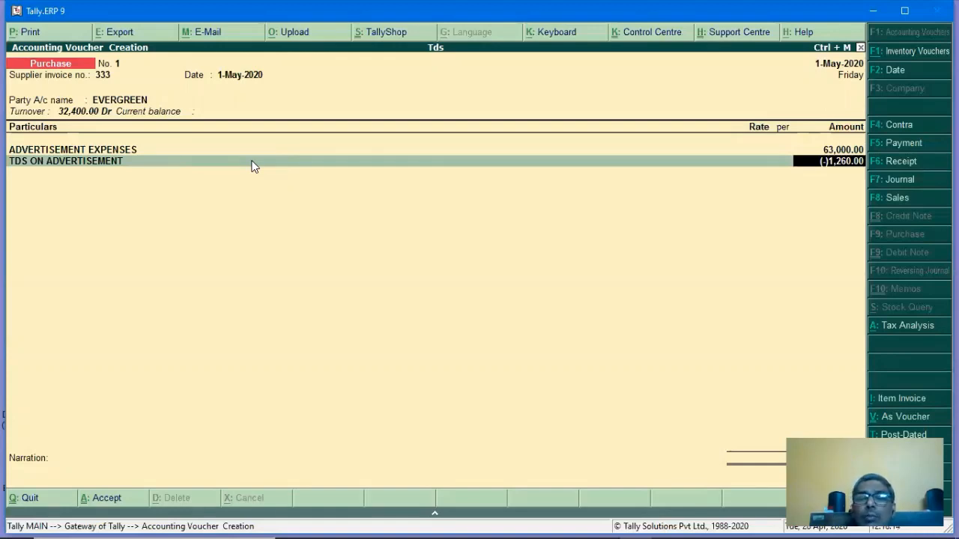
pyautogui.press('Return')
pyautogui.press('Return')
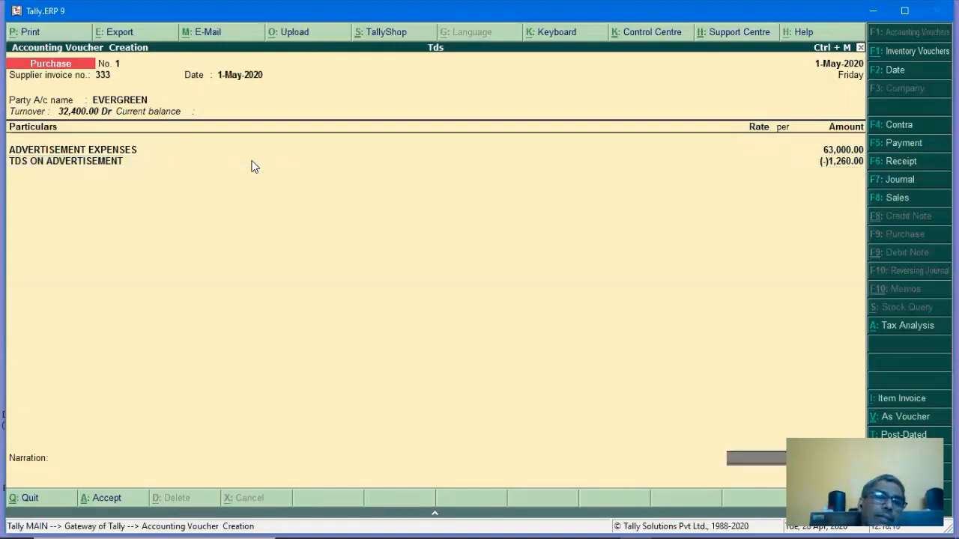
pyautogui.press('Return')
pyautogui.press('Return')
pyautogui.press('Return')
pyautogui.press('Return')
pyautogui.press('Return')
pyautogui.press('Return')
pyautogui.press('Return')
pyautogui.press('Return')
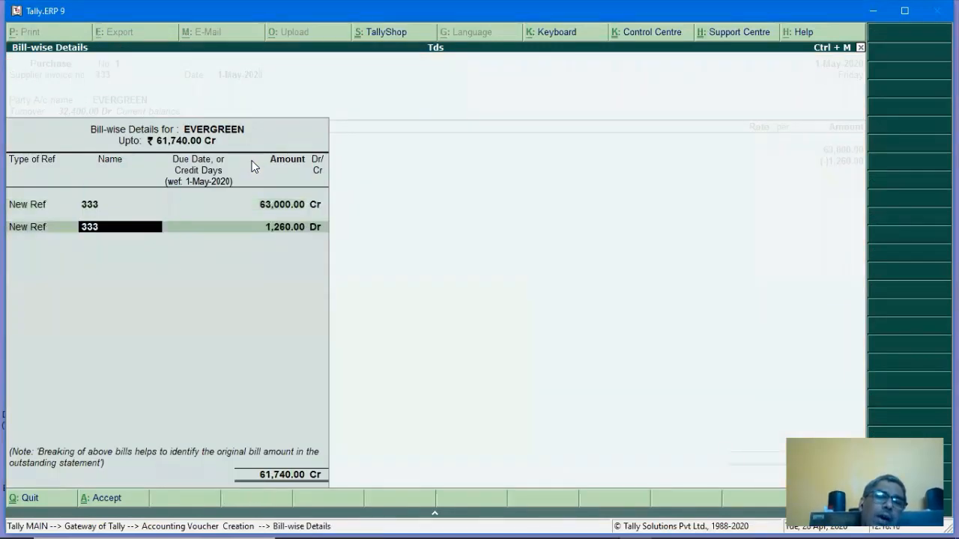
pyautogui.press('Return')
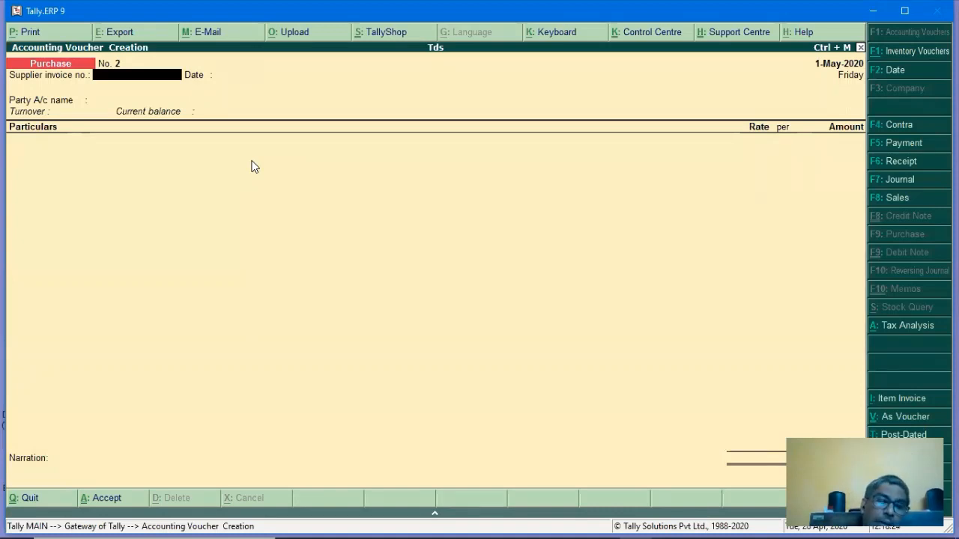
# Pay EVERGREEN 61,740 against bill 333 from BANK OF BARODA by cheque and save.
pyautogui.press('F5')
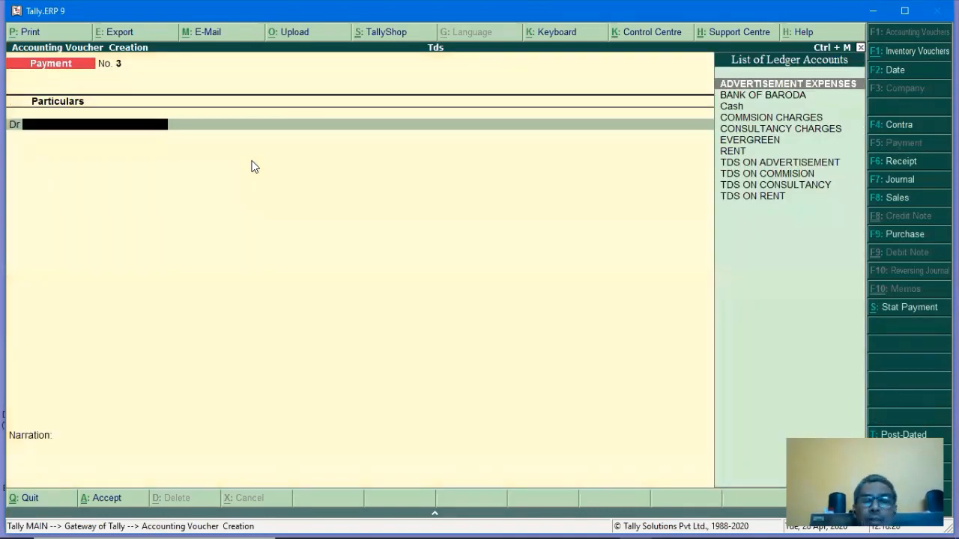
pyautogui.press('Down')
pyautogui.press('Down')
pyautogui.press('Down')
pyautogui.press('Down')
pyautogui.press('Down')
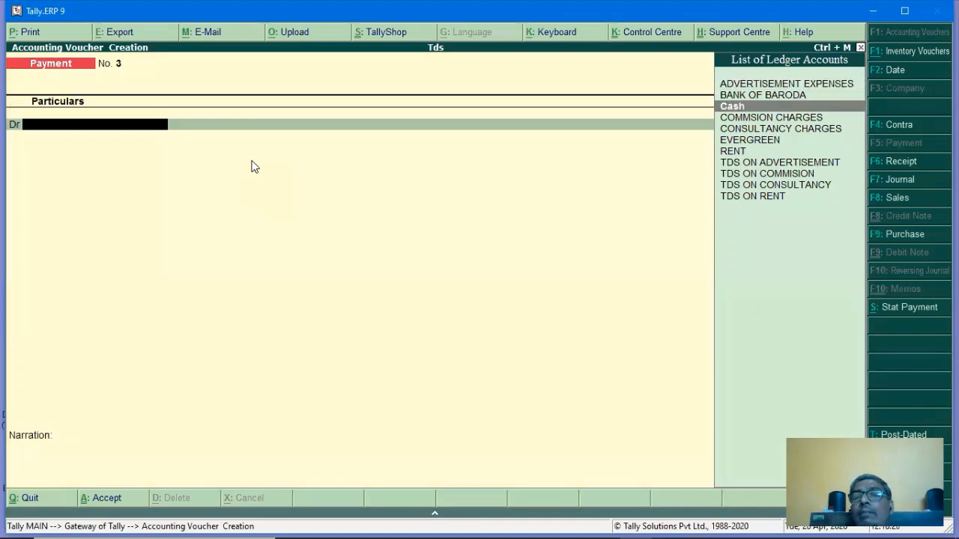
pyautogui.press('Return')
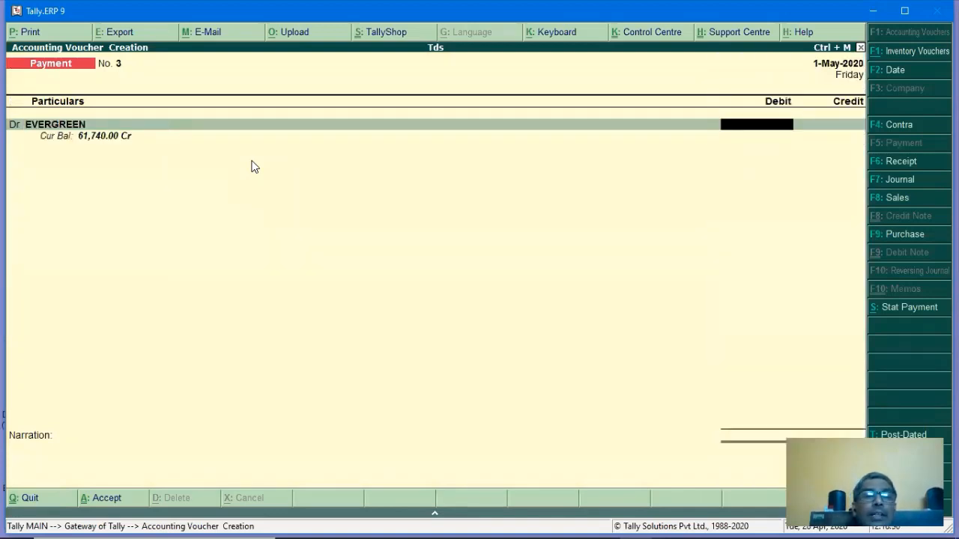
pyautogui.write('6174')
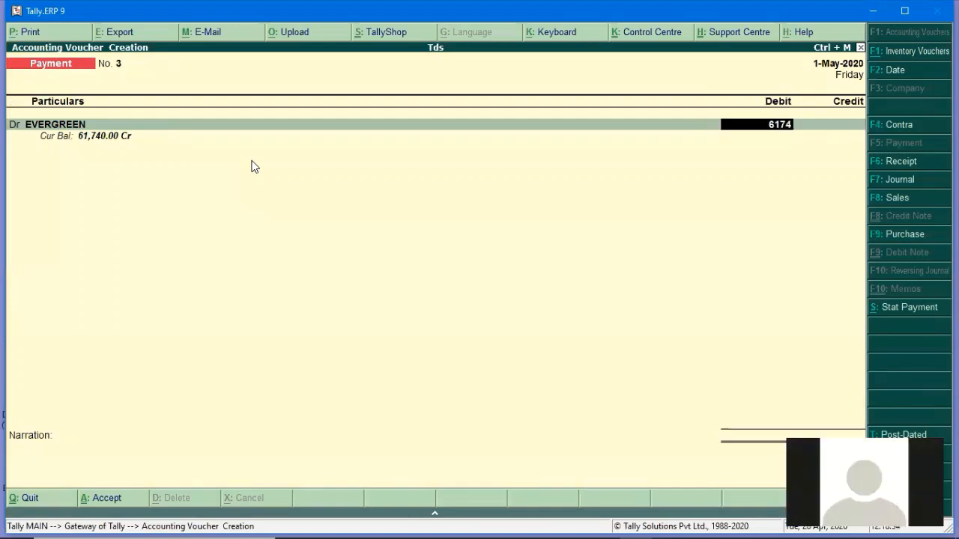
pyautogui.write('0')
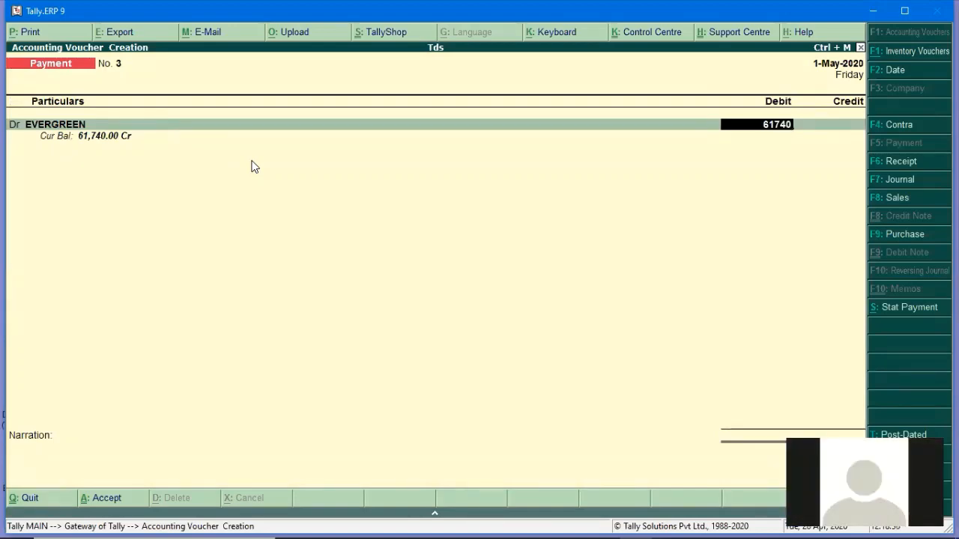
pyautogui.press('Return')
pyautogui.press('Return')
pyautogui.press('Return')
pyautogui.press('Return')
pyautogui.press('Return')
pyautogui.press('Return')
pyautogui.press('Return')
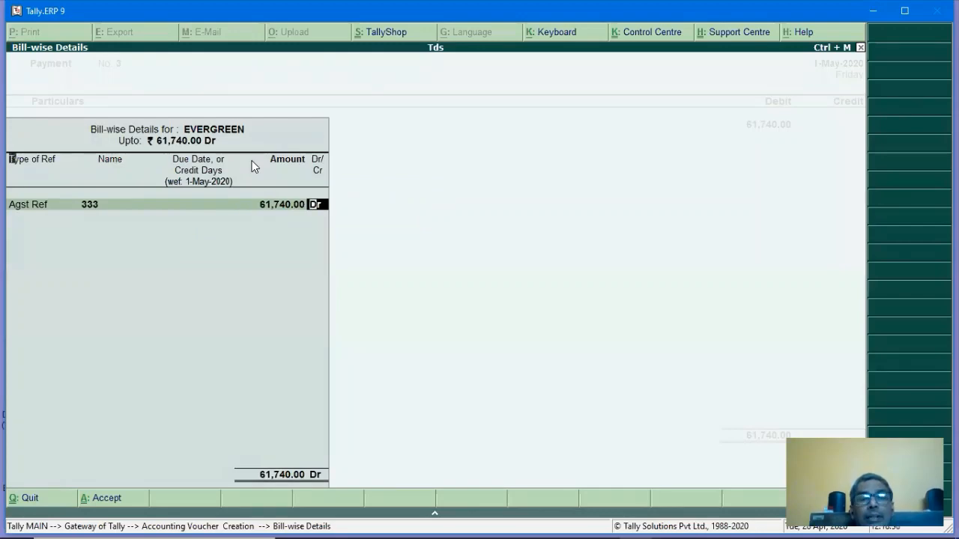
pyautogui.press('Return')
pyautogui.press('Return')
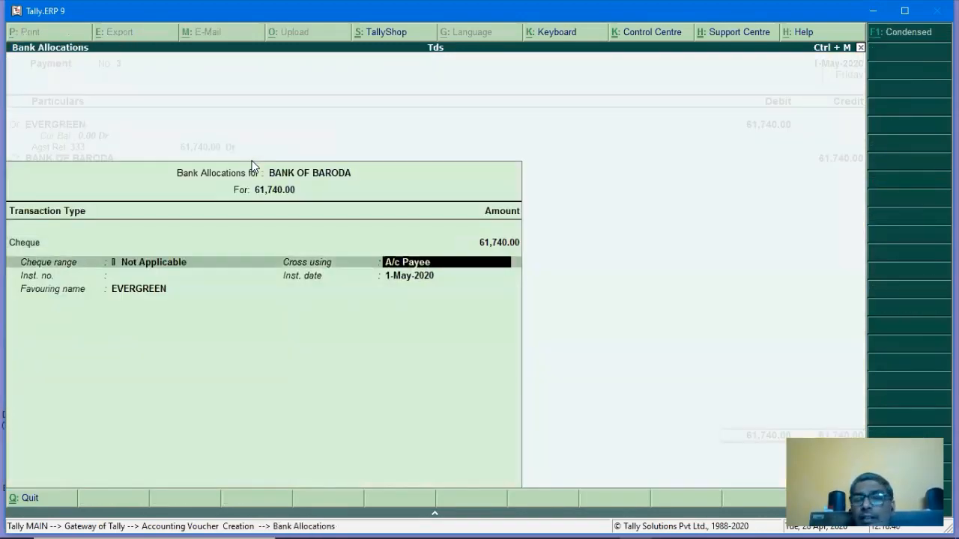
pyautogui.press('Return')
pyautogui.press('Return')
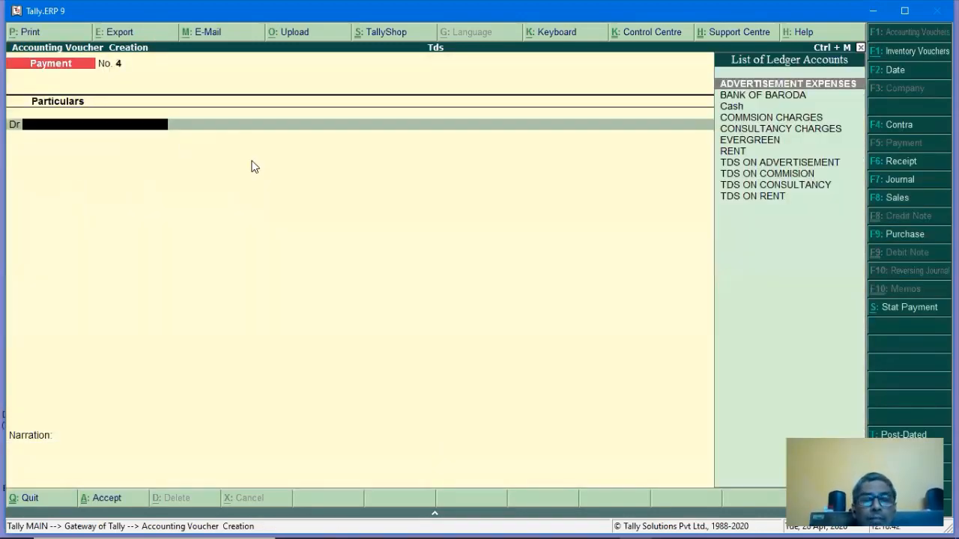
# Cancel the statutory payment details and date the payment voucher 1-Jun-2020.
pyautogui.hotkey('alt', 's')
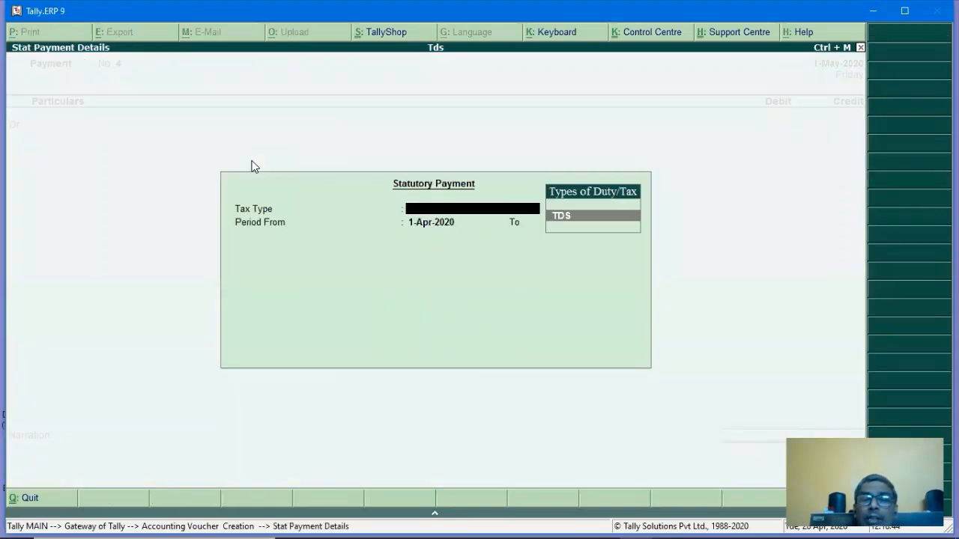
pyautogui.press('Escape')
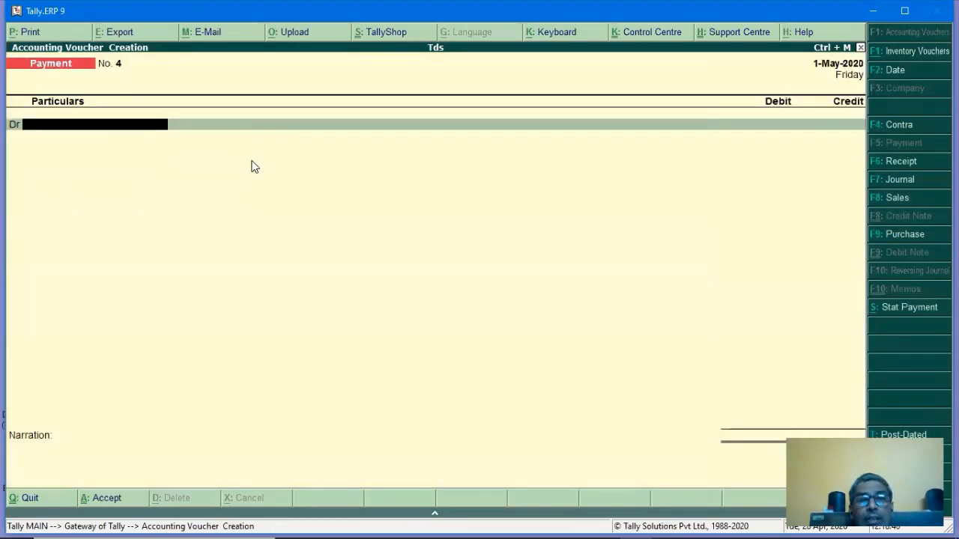
pyautogui.press('F2')
pyautogui.write('1')
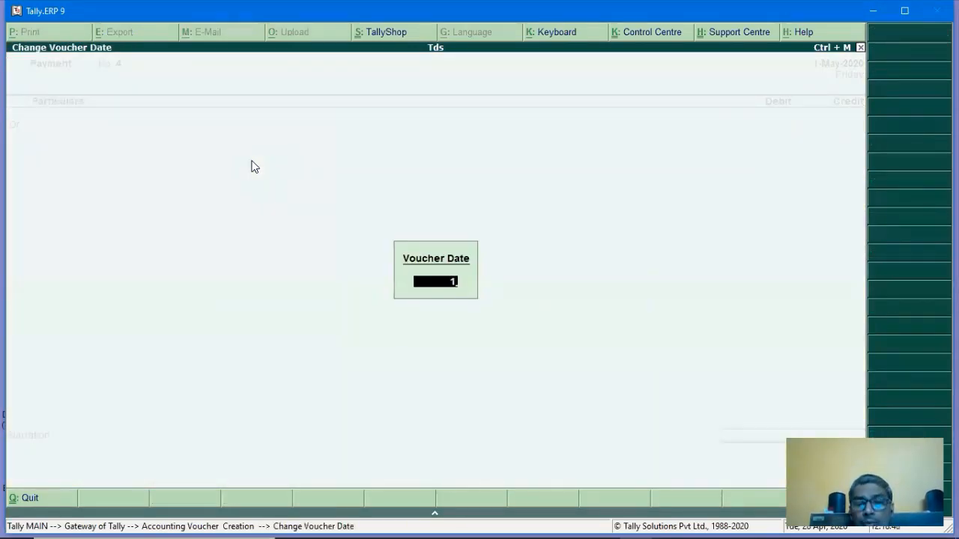
pyautogui.write('.6')
pyautogui.press('Return')
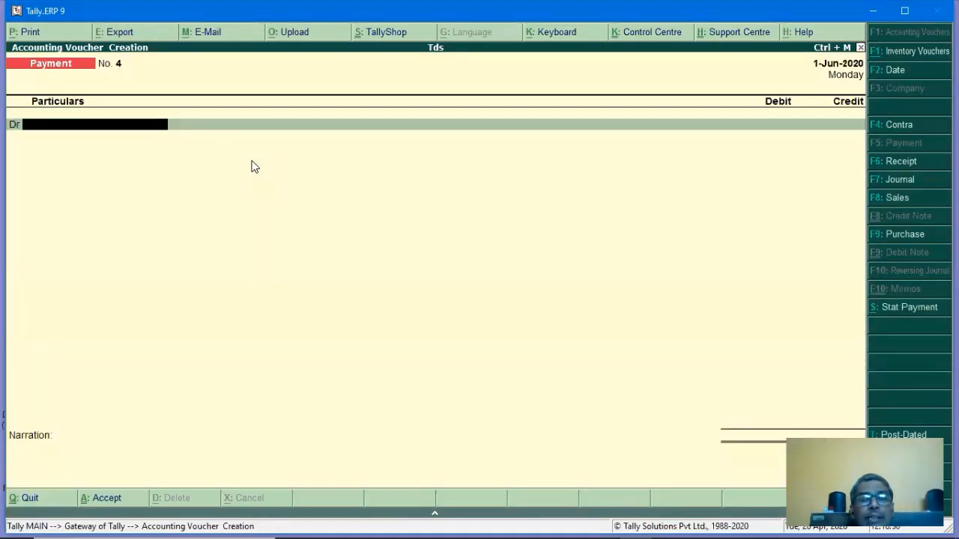
pyautogui.write('EV')
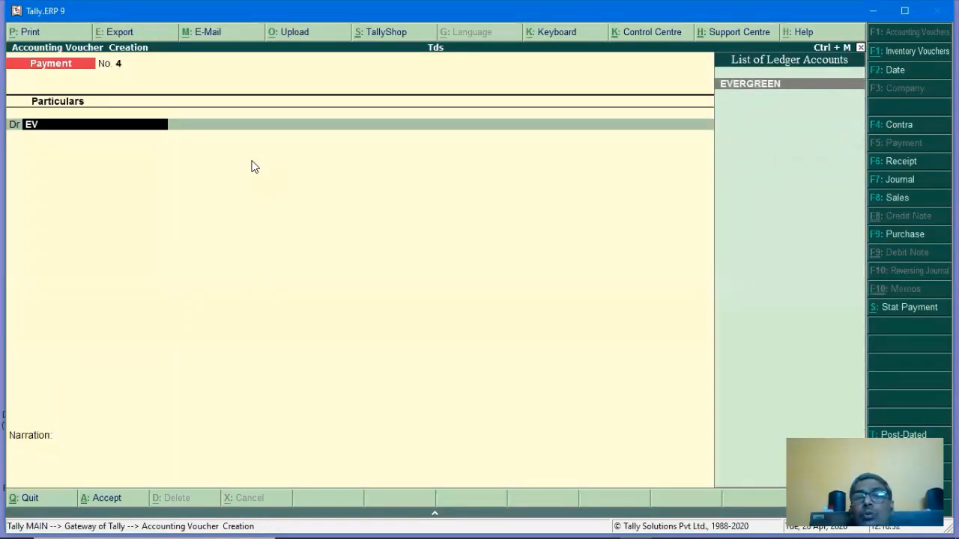
pyautogui.press('BackSpace')
pyautogui.press('BackSpace')
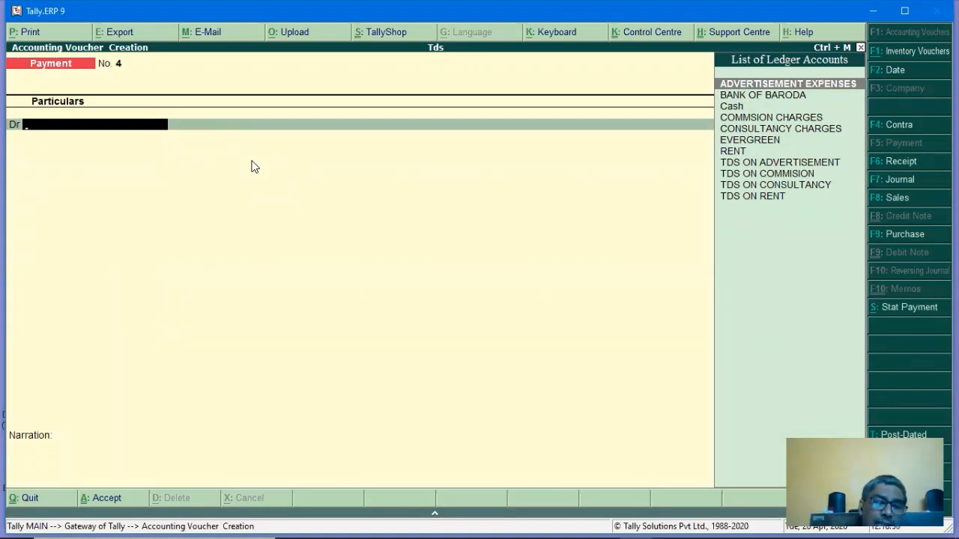
# Try a TDS statutory payment for 1-May to 31-May-2020, then abandon it.
pyautogui.hotkey('alt', 's')
pyautogui.press('Return')
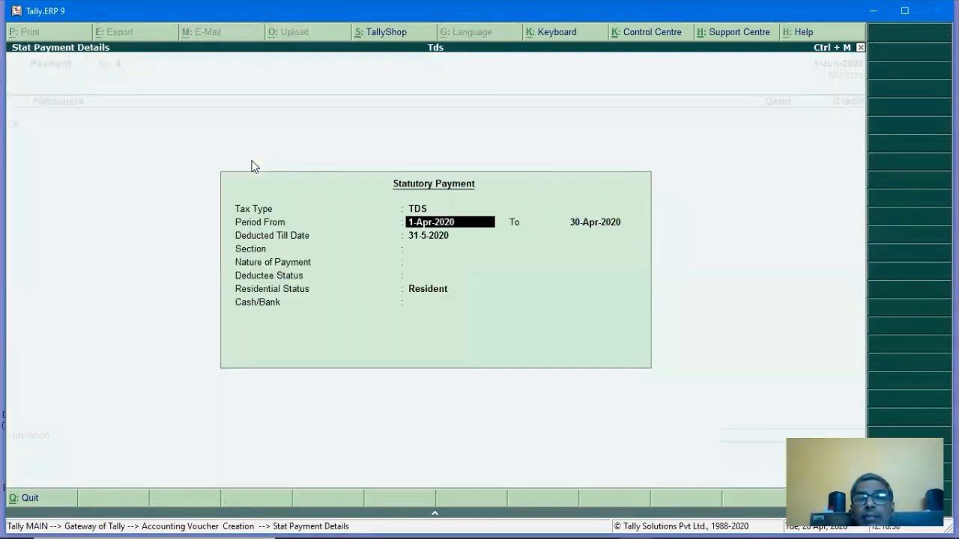
pyautogui.press('Return')
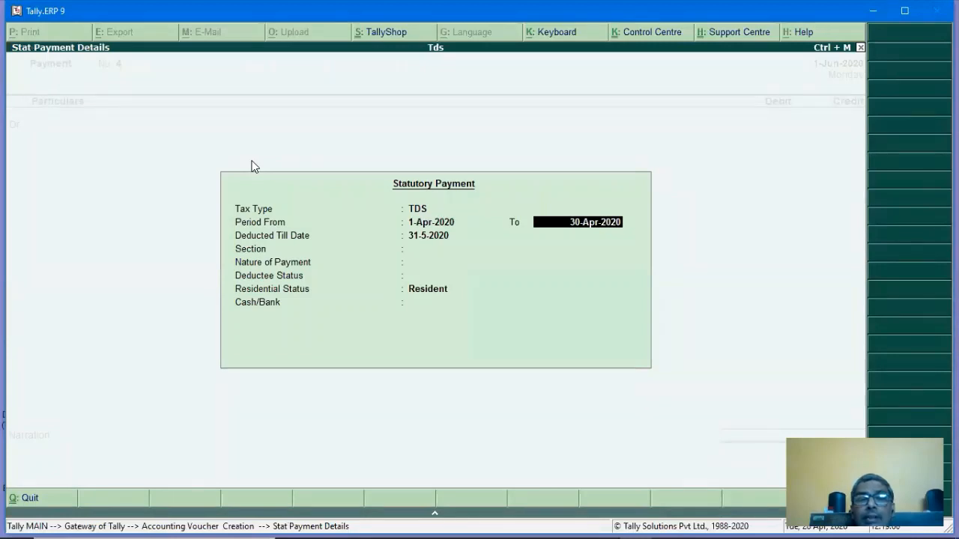
pyautogui.press('BackSpace')
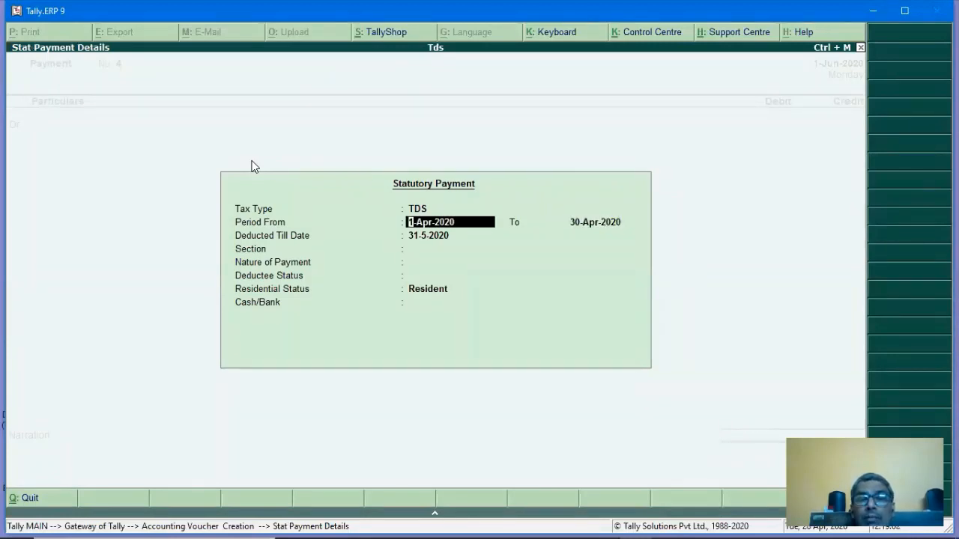
pyautogui.write('1.')
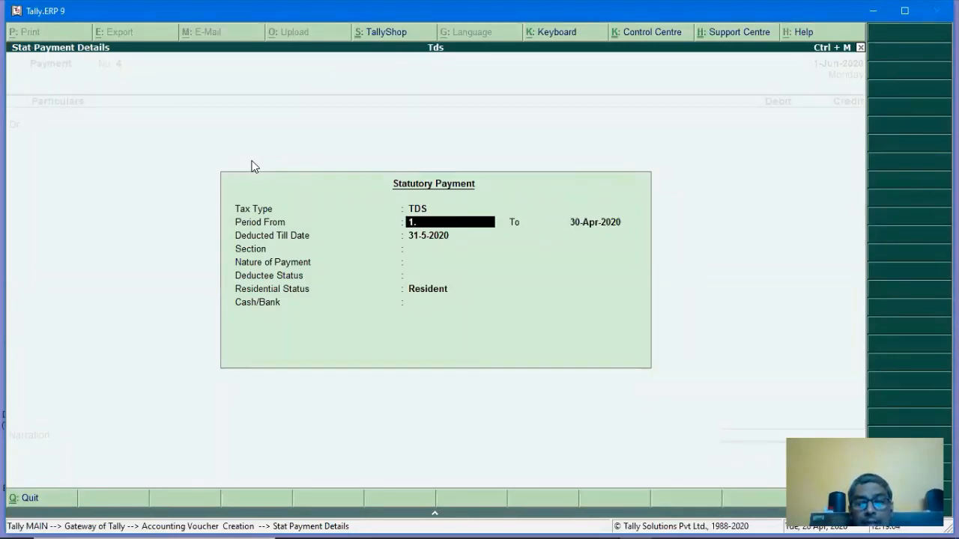
pyautogui.write('5')
pyautogui.press('Return')
pyautogui.write('4')
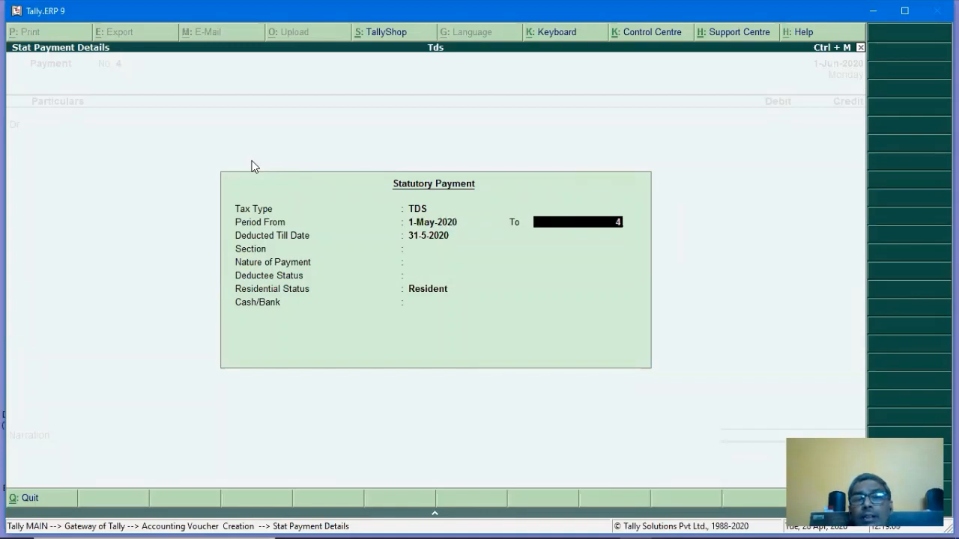
pyautogui.press('BackSpace')
pyautogui.write('31.')
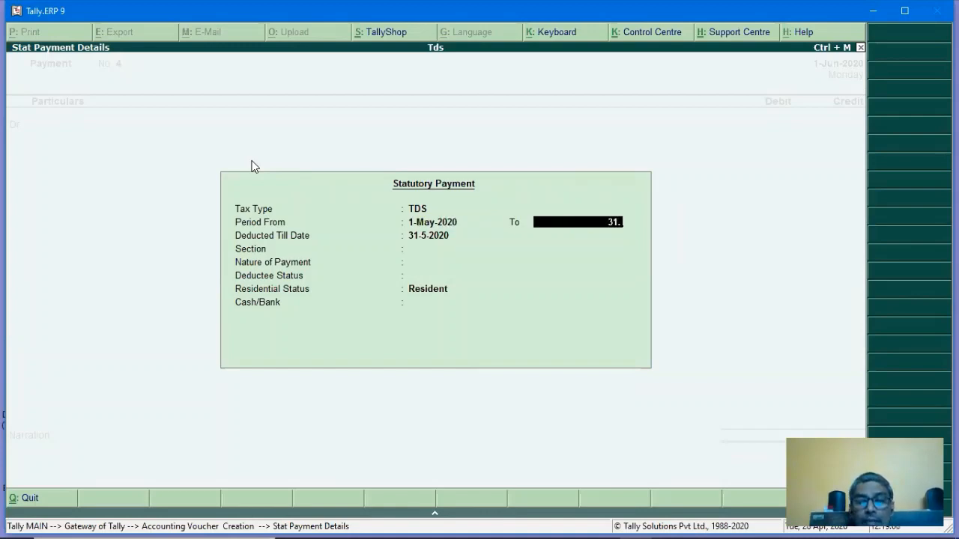
pyautogui.write('5')
pyautogui.press('Return')
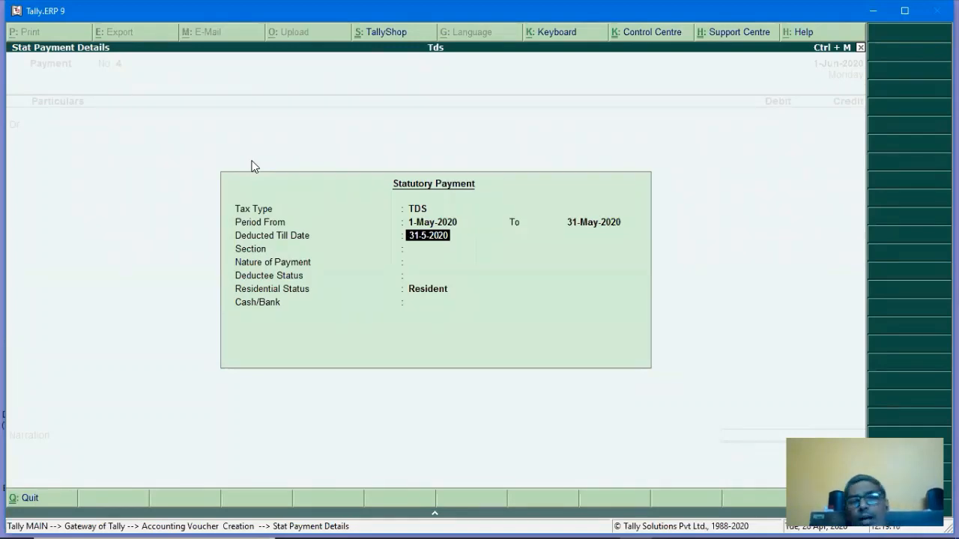
pyautogui.press('Escape')
pyautogui.press('Escape')
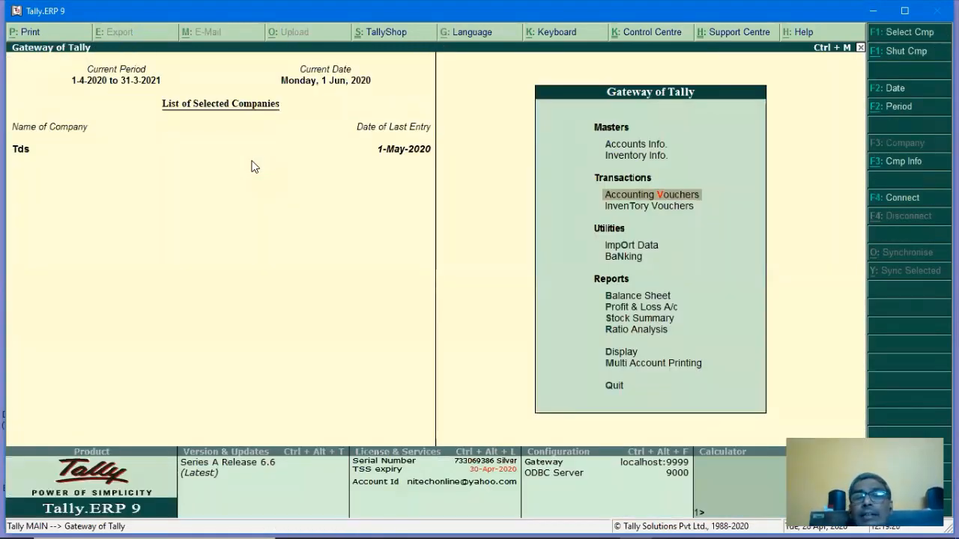
pyautogui.press('Return')
# Discard the attempt, reopen a blank payment voucher and date it 1-Jun-2020.
pyautogui.press('F2')
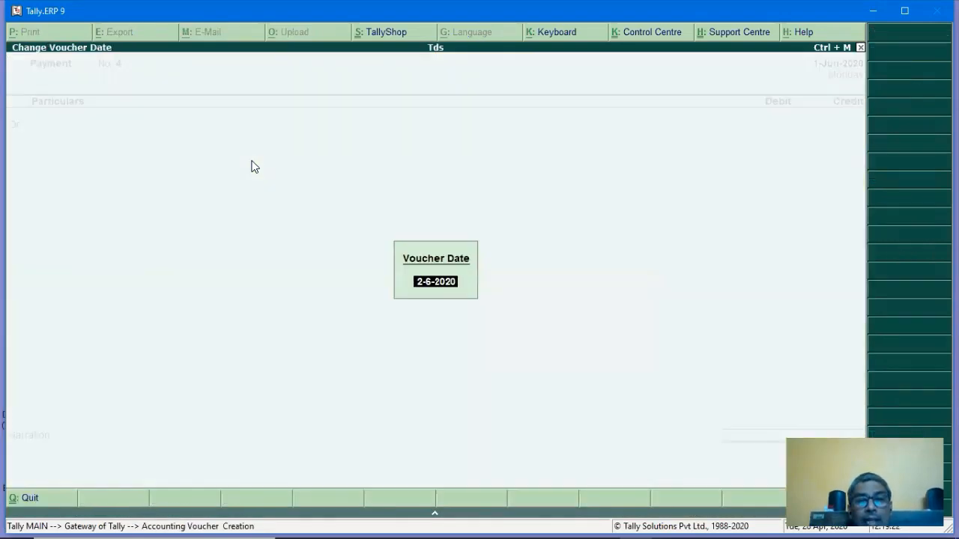
pyautogui.press('Return')
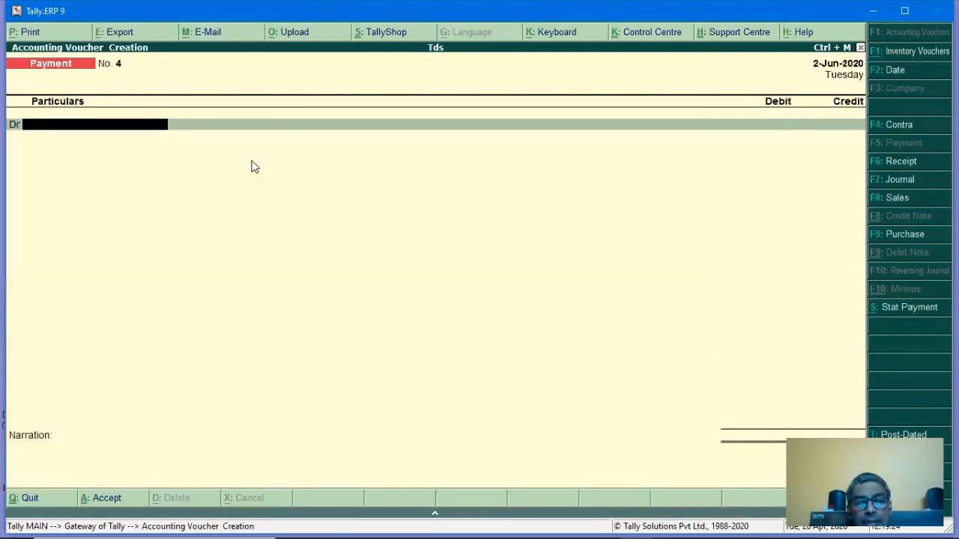
pyautogui.hotkey('alt', 's')
pyautogui.press('Return')
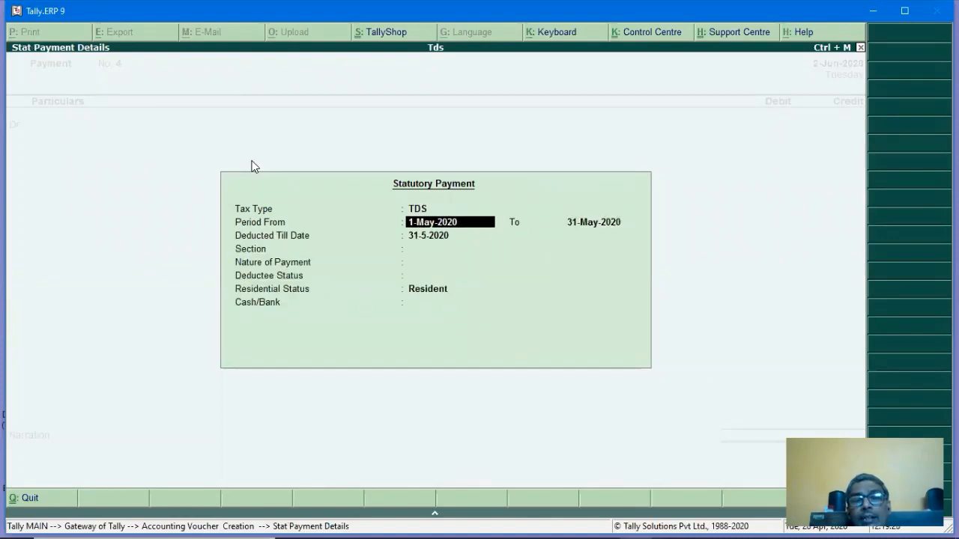
pyautogui.press('Return')
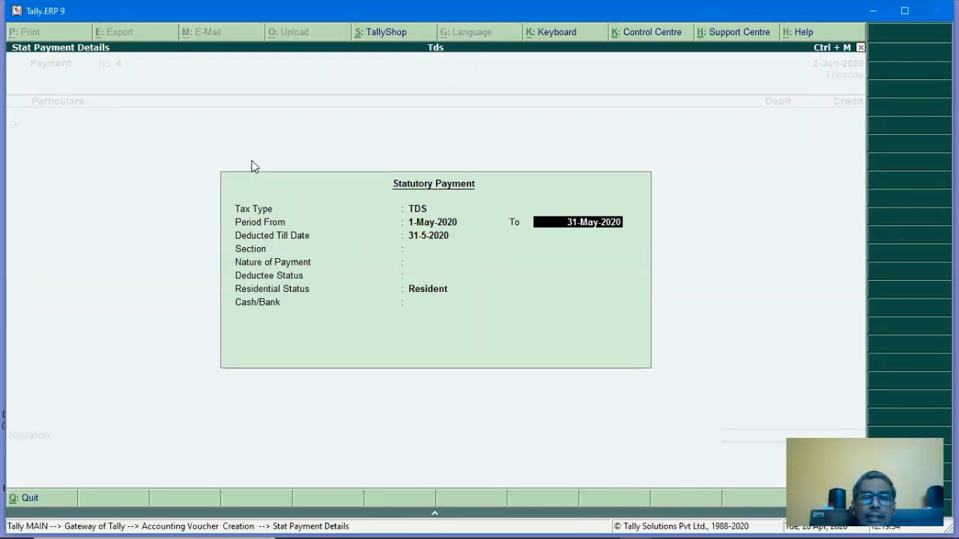
pyautogui.press('Escape')
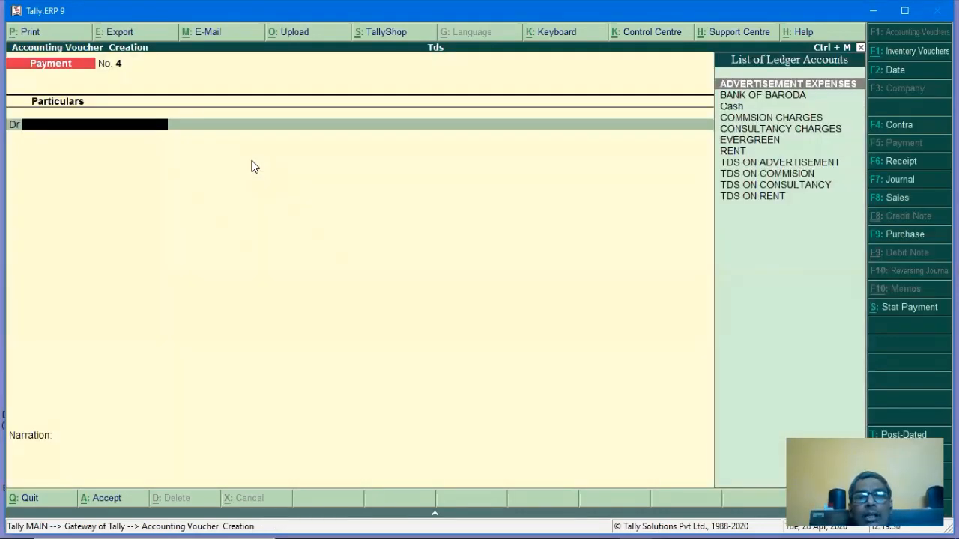
pyautogui.press('Escape')
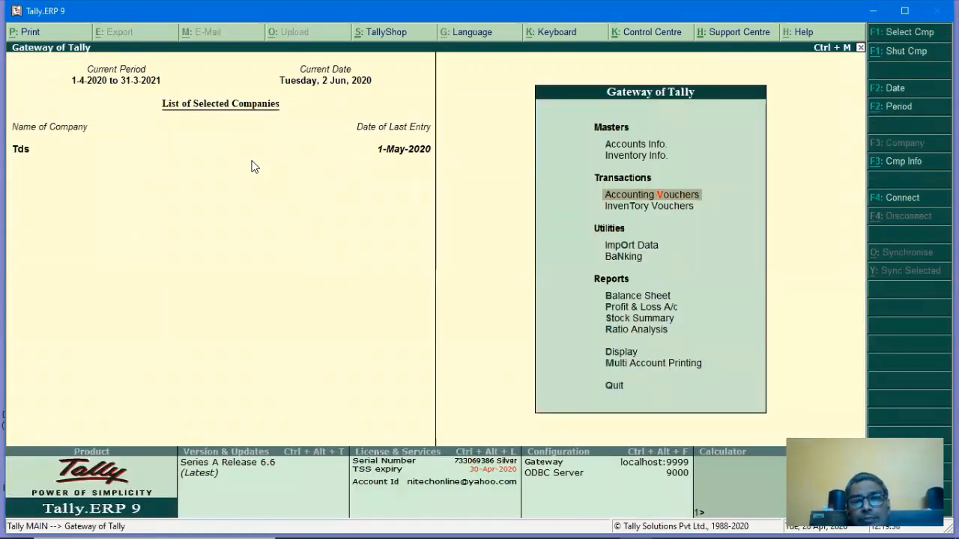
pyautogui.press('Return')
pyautogui.press('F2')
pyautogui.write('1')
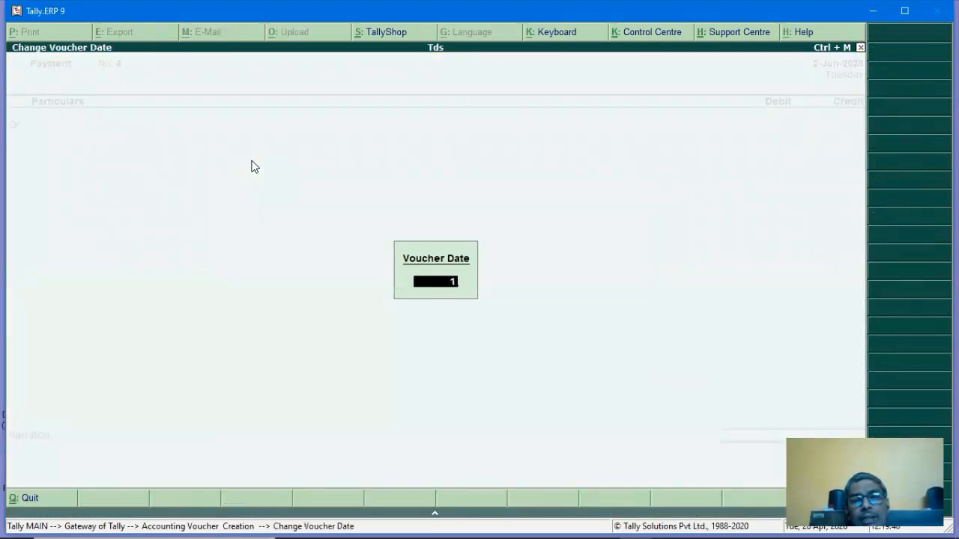
pyautogui.write('-6')
pyautogui.press('Return')
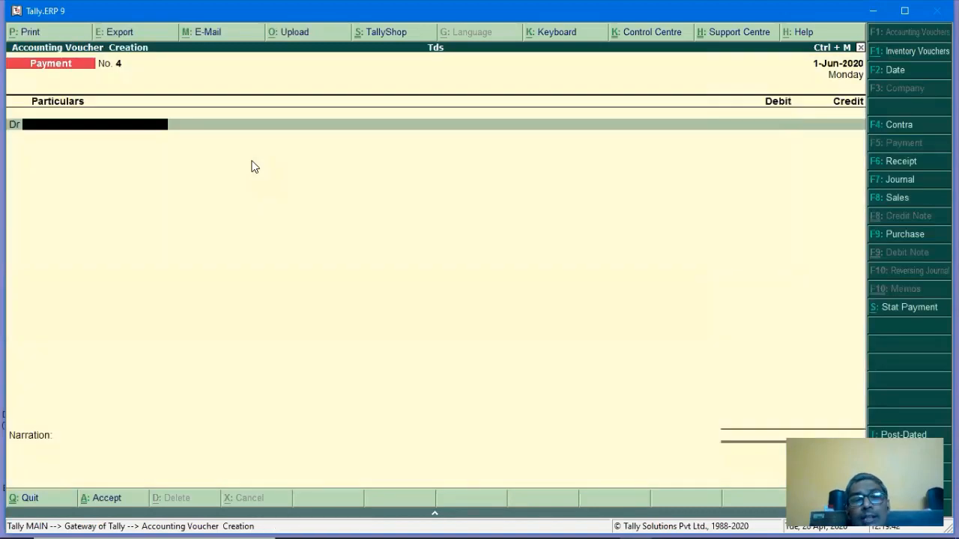
# Pay May 2020 TDS of 1,260 under 194C for Residents from BANK OF BARODA.
pyautogui.hotkey('alt', 's')
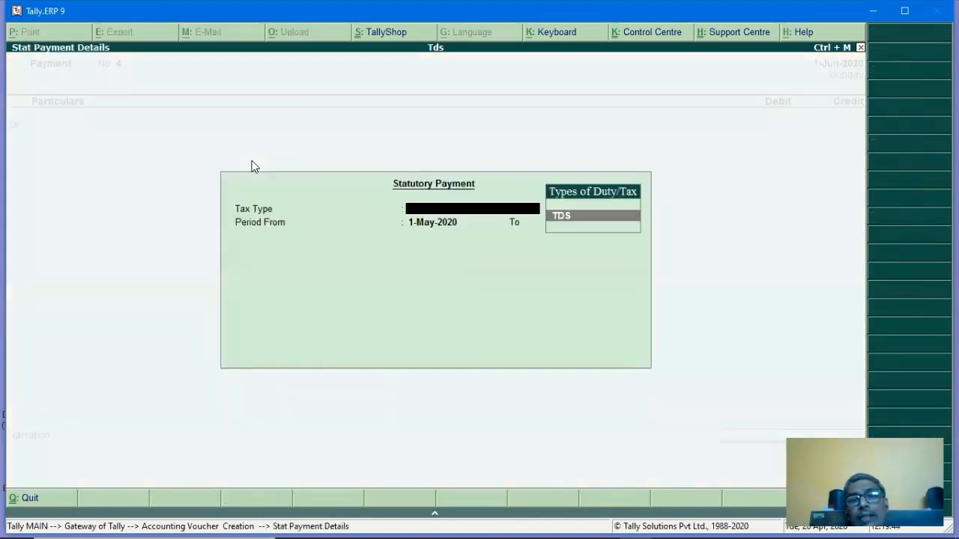
pyautogui.press('Return')
pyautogui.press('Return')
pyautogui.press('Return')
pyautogui.press('Return')
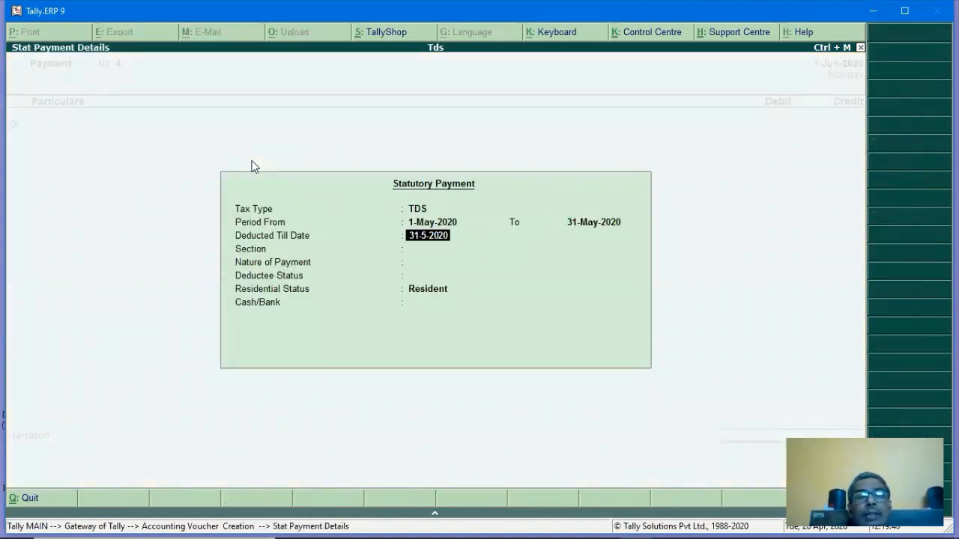
pyautogui.press('Return')
pyautogui.press('Return')
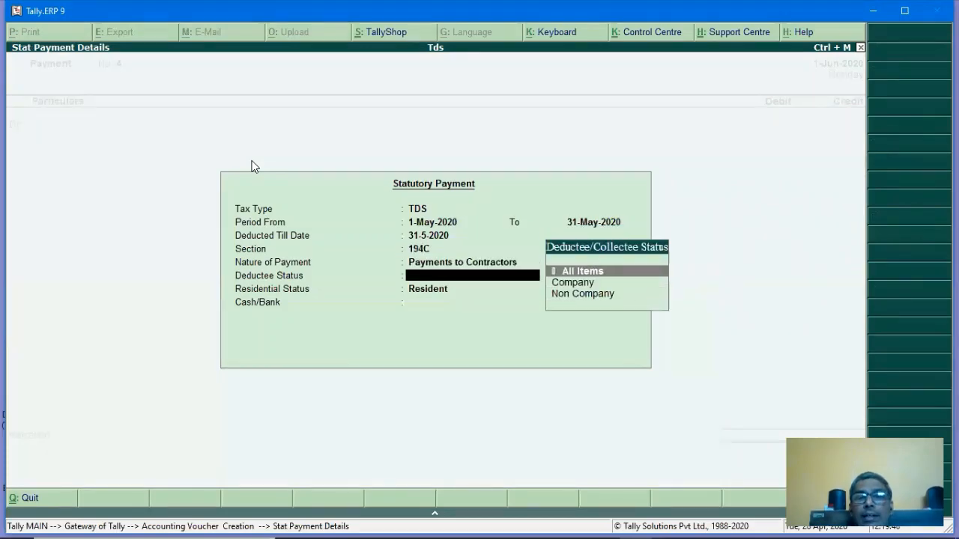
pyautogui.press('Return')
pyautogui.press('Return')
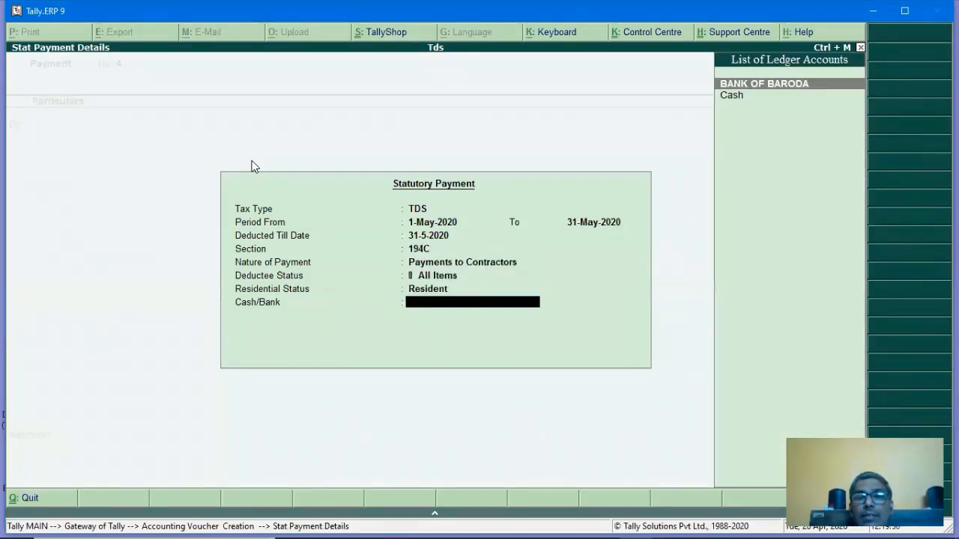
pyautogui.press('Return')
pyautogui.press('Return')
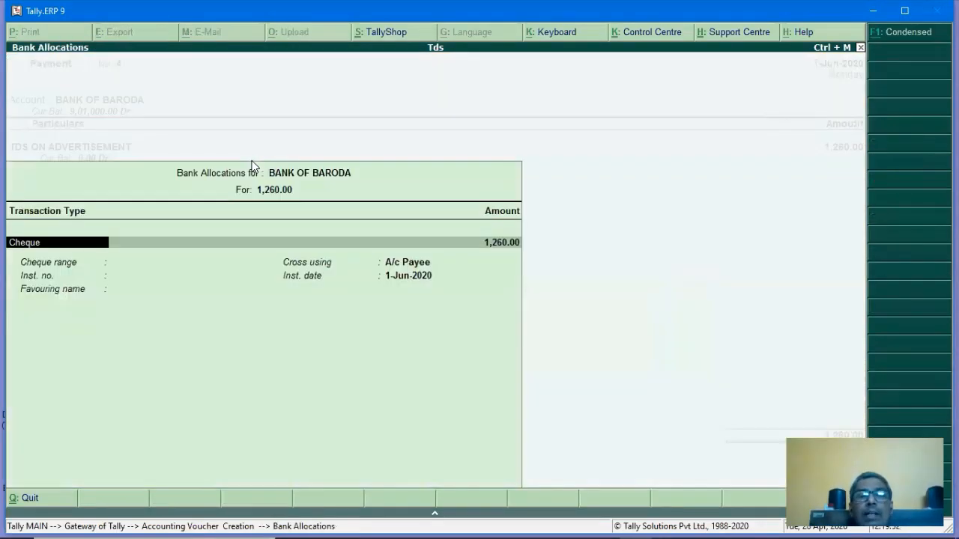
pyautogui.press('Return')
pyautogui.press('Return')
pyautogui.press('Return')
pyautogui.press('Return')
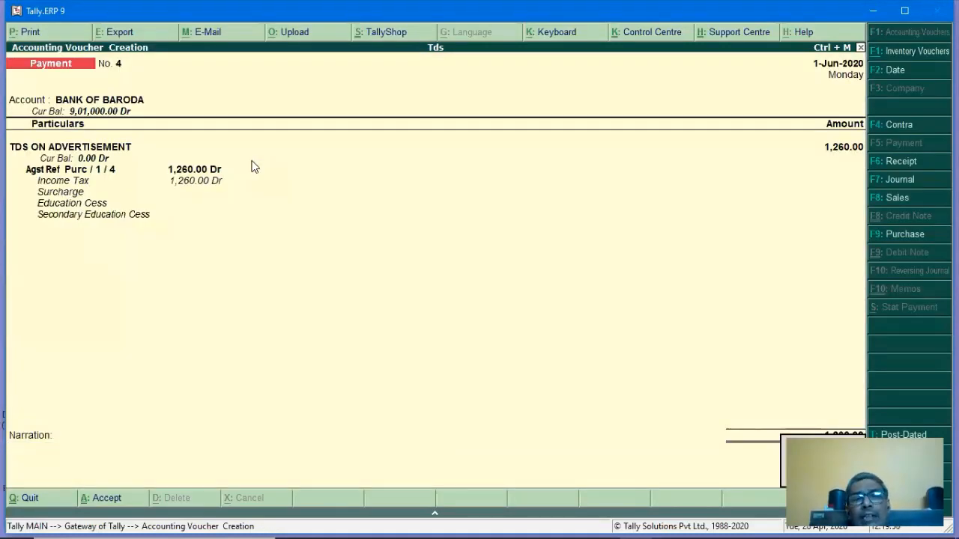
pyautogui.press('Return')
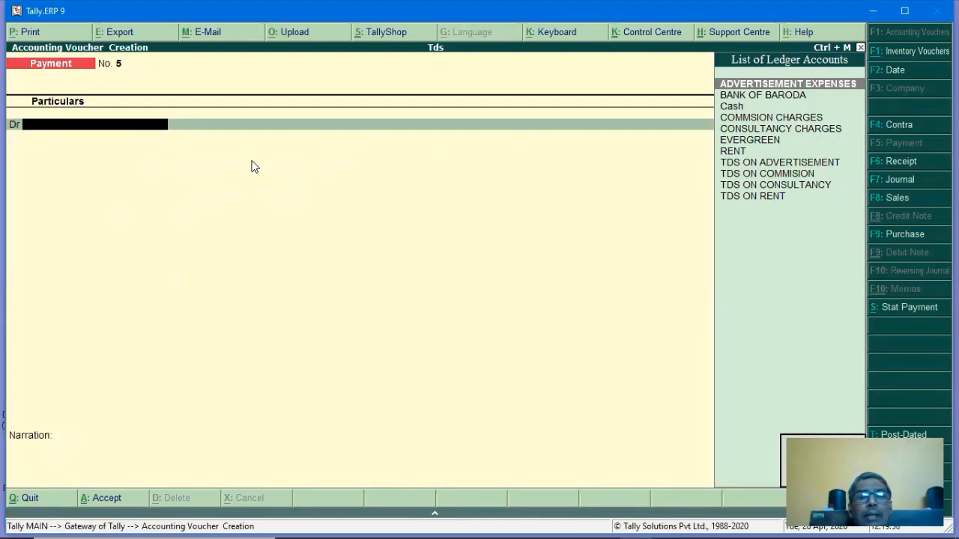
pyautogui.press('Escape')
pyautogui.press('Down')
pyautogui.press('Down')
pyautogui.press('Down')
pyautogui.press('Down')
pyautogui.press('Down')
pyautogui.press('Down')
pyautogui.press('Down')
pyautogui.press('Down')
pyautogui.press('Down')
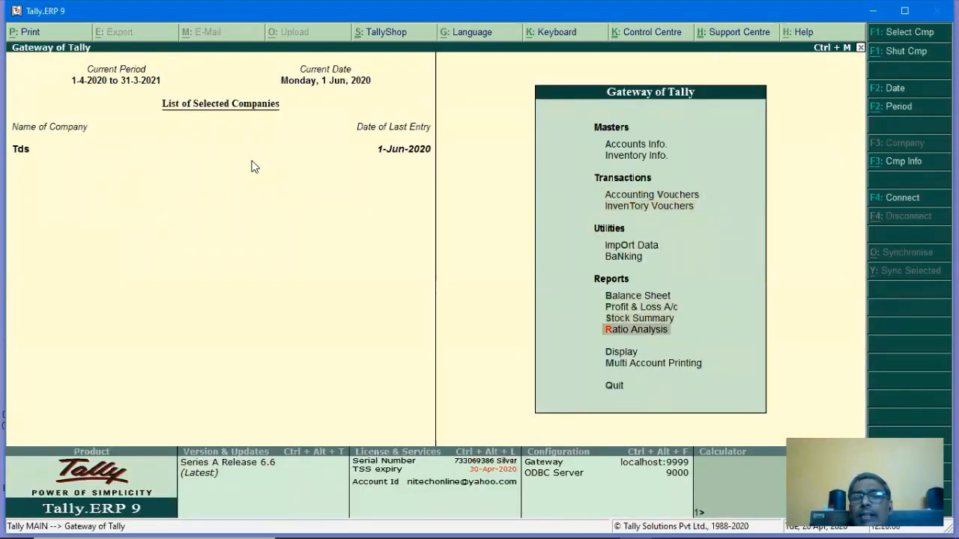
# Open the Day Book with the period starting 1-4-2020.
pyautogui.press('Up')
pyautogui.press('Return')
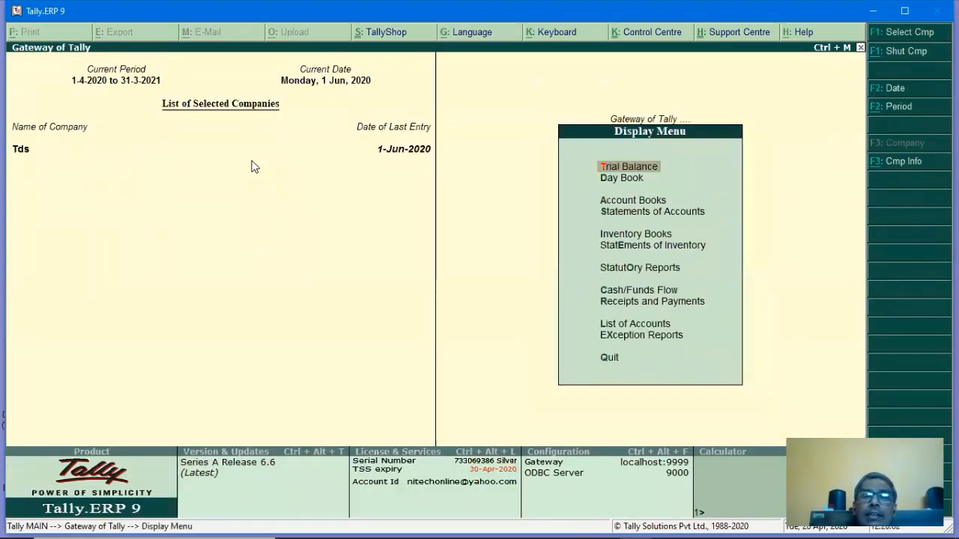
pyautogui.press('Down')
pyautogui.press('Return')
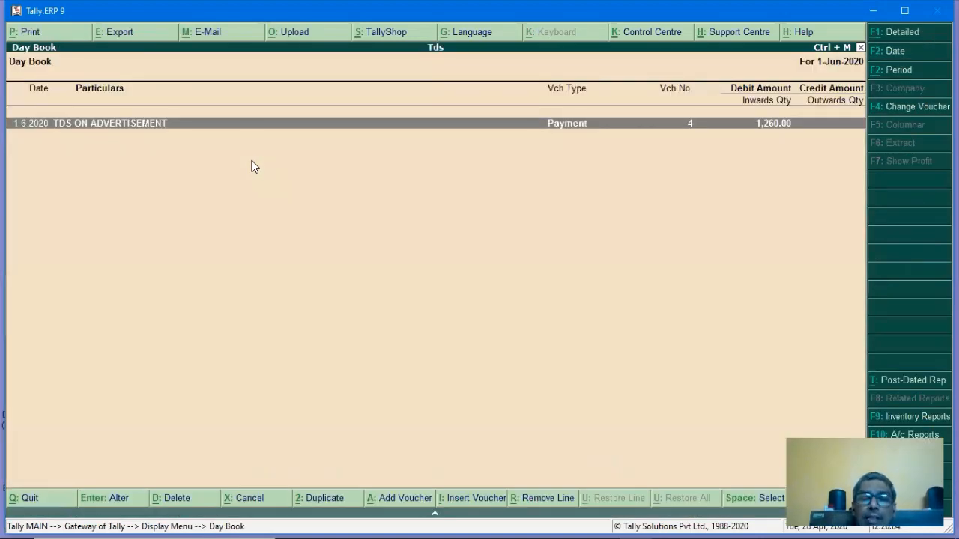
pyautogui.hotkey('alt', 'F2')
pyautogui.write('1.4')
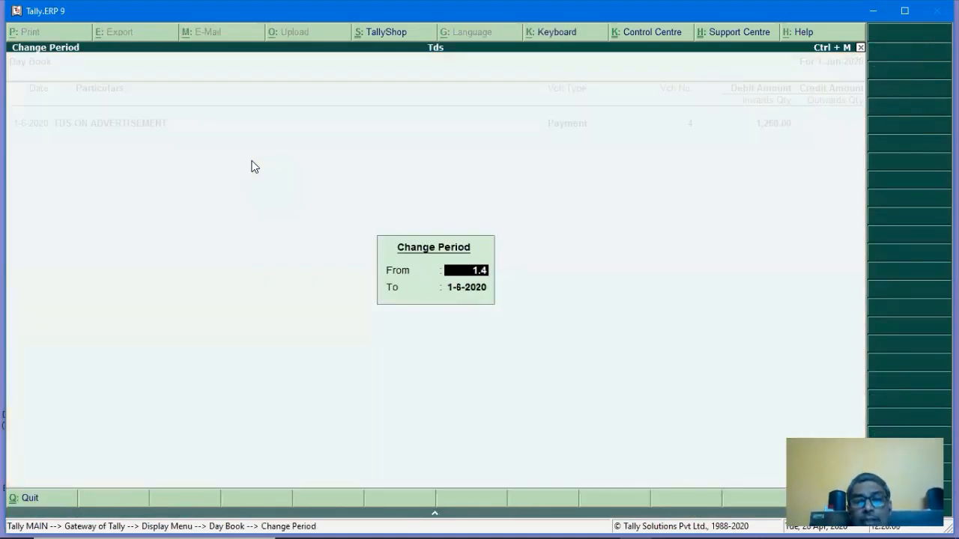
pyautogui.press('Return')
pyautogui.press('Return')
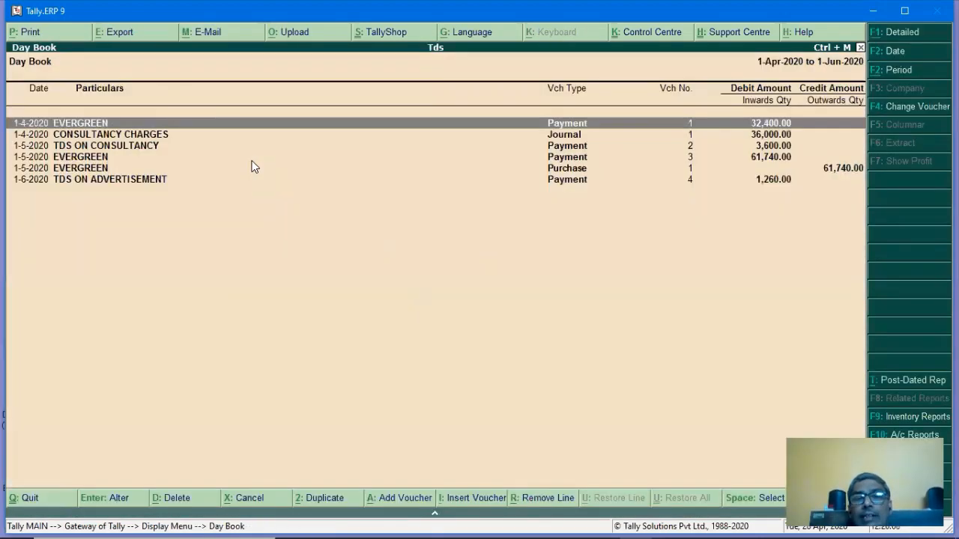
# Mark and delete the TDS ON CONSULTANCY and TDS ON ADVERTISEMENT payment vouchers.
pyautogui.press('Down')
pyautogui.press('Down')
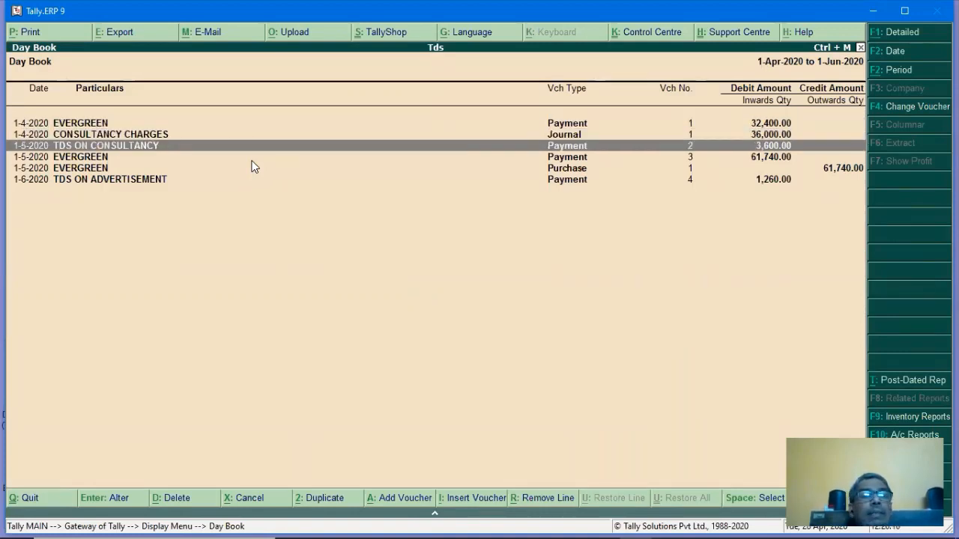
pyautogui.press('space')
pyautogui.press('Down')
pyautogui.press('Down')
pyautogui.press('Down')
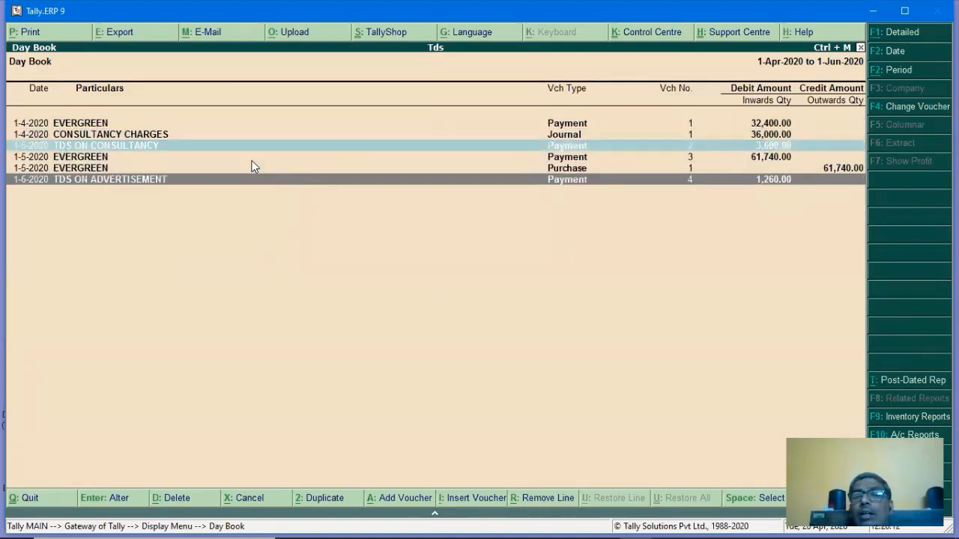
pyautogui.press('space')
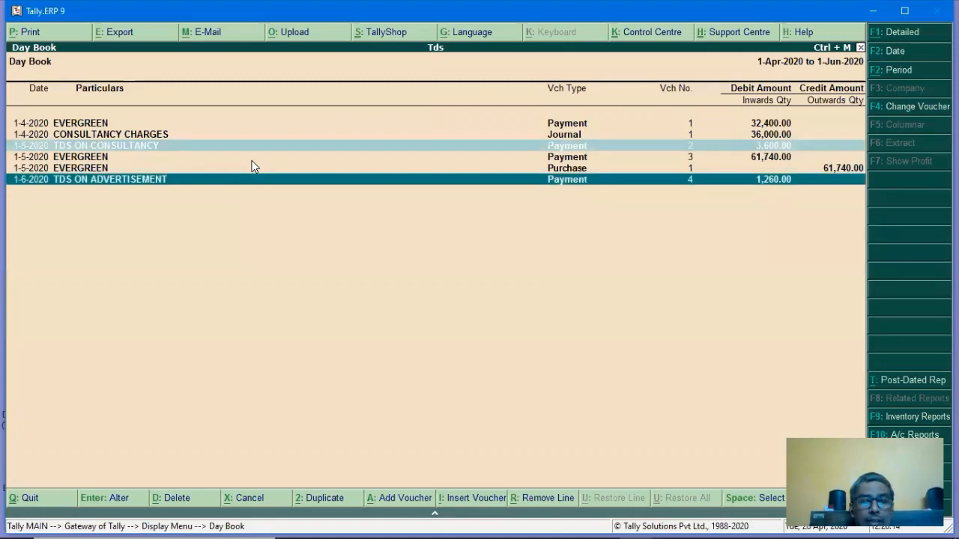
pyautogui.hotkey('alt', 'd')
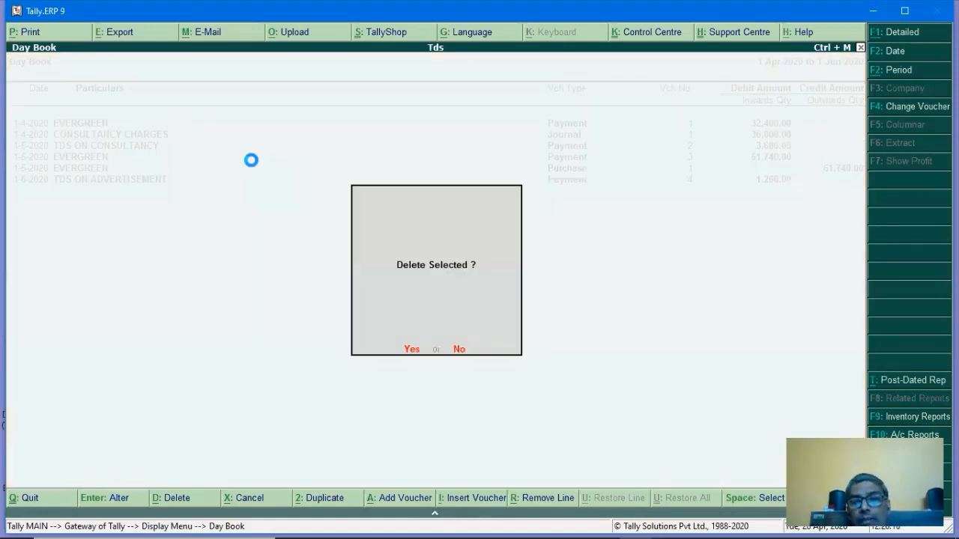
pyautogui.press('Return')
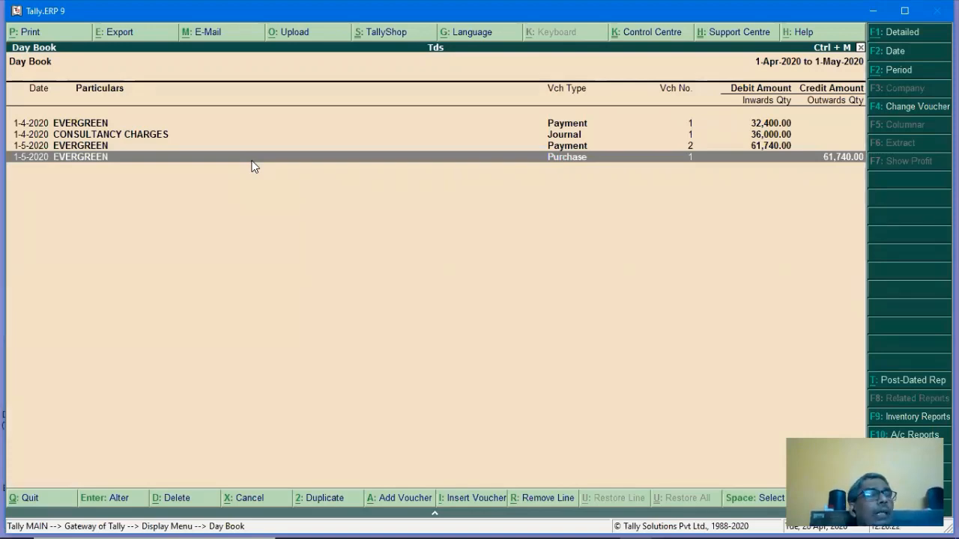
pyautogui.press('Escape')
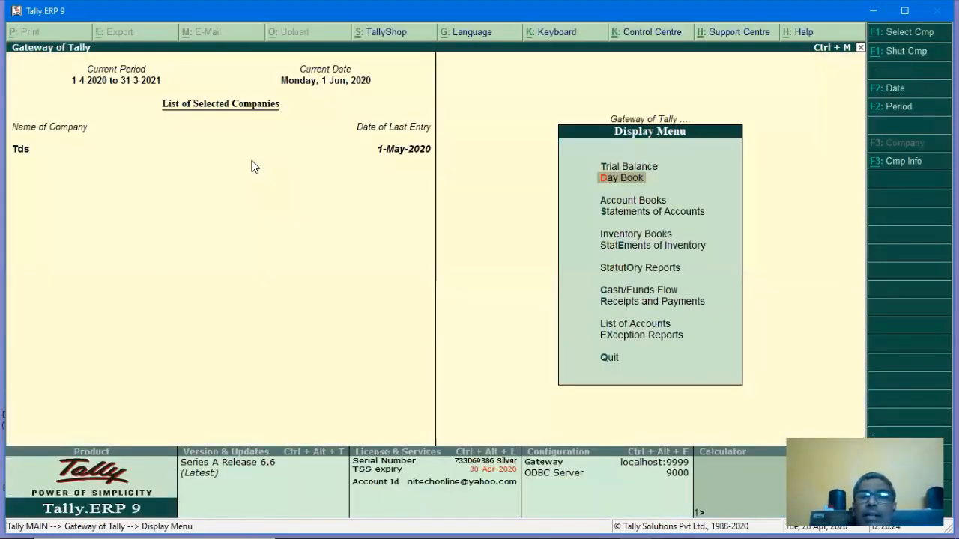
# Reopen the Day Book for 1-Apr-2020 to 1-May-2020.
pyautogui.press('Escape')
pyautogui.press('Down')
pyautogui.press('Down')
pyautogui.press('Down')
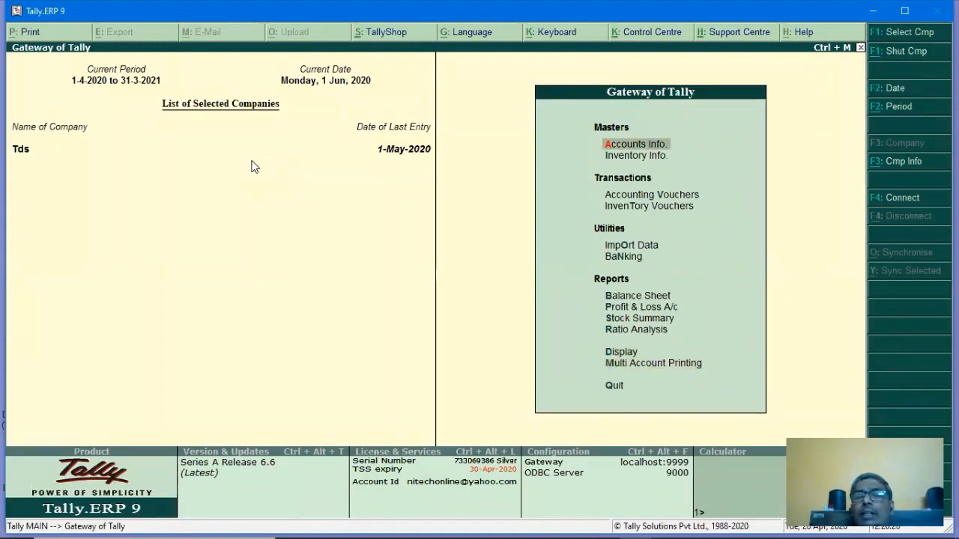
pyautogui.press('Down')
pyautogui.press('Down')
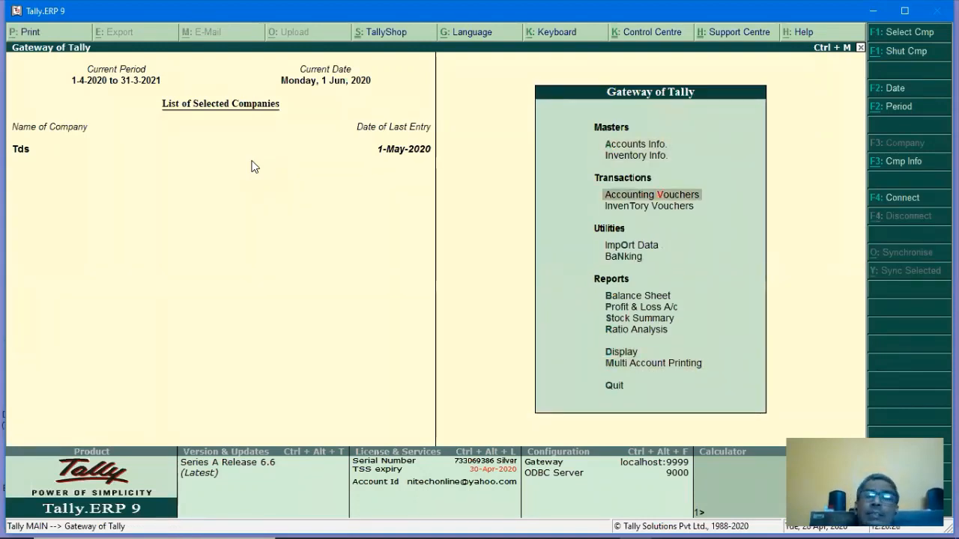
pyautogui.press('d')
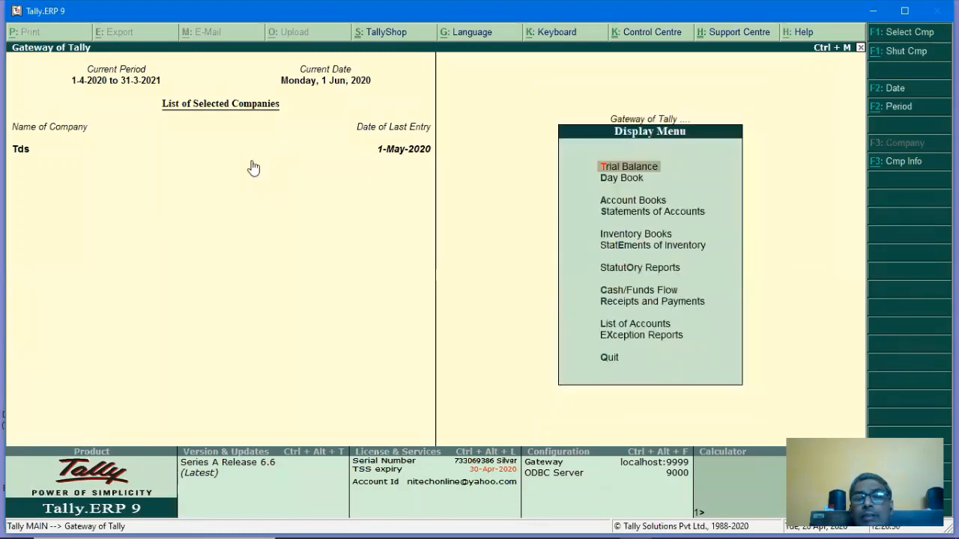
pyautogui.press('Down')
pyautogui.press('Down')
pyautogui.press('Up')
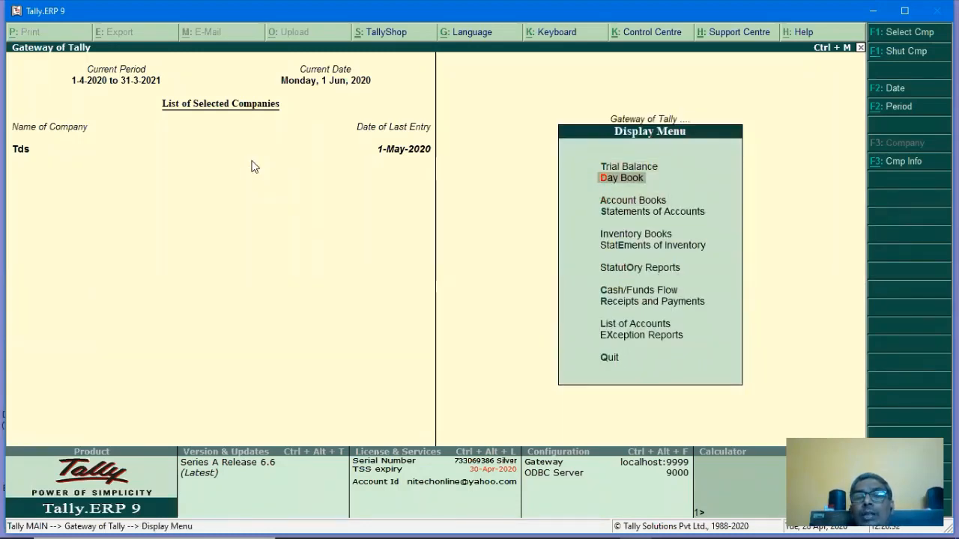
pyautogui.press('Return')
pyautogui.hotkey('alt', 'F2')
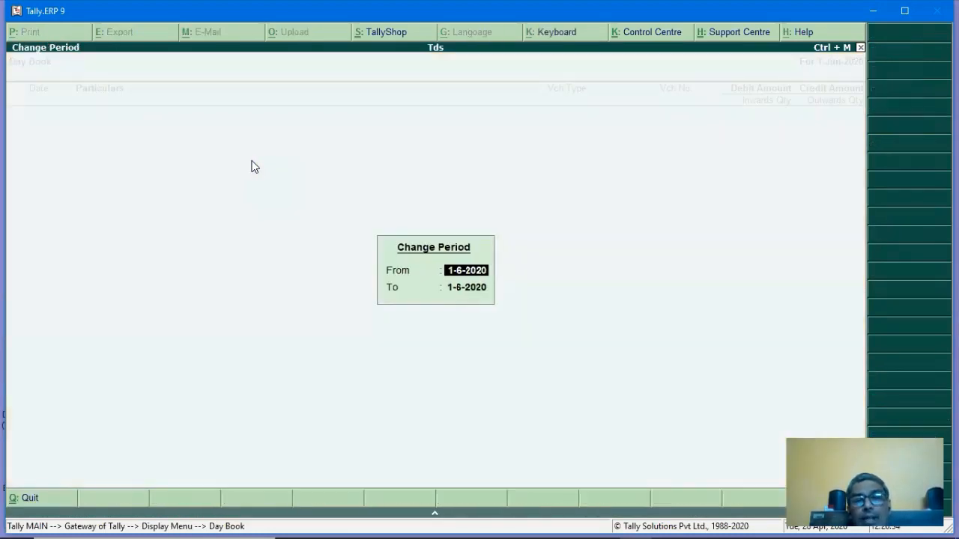
pyautogui.write('1.4')
pyautogui.press('Return')
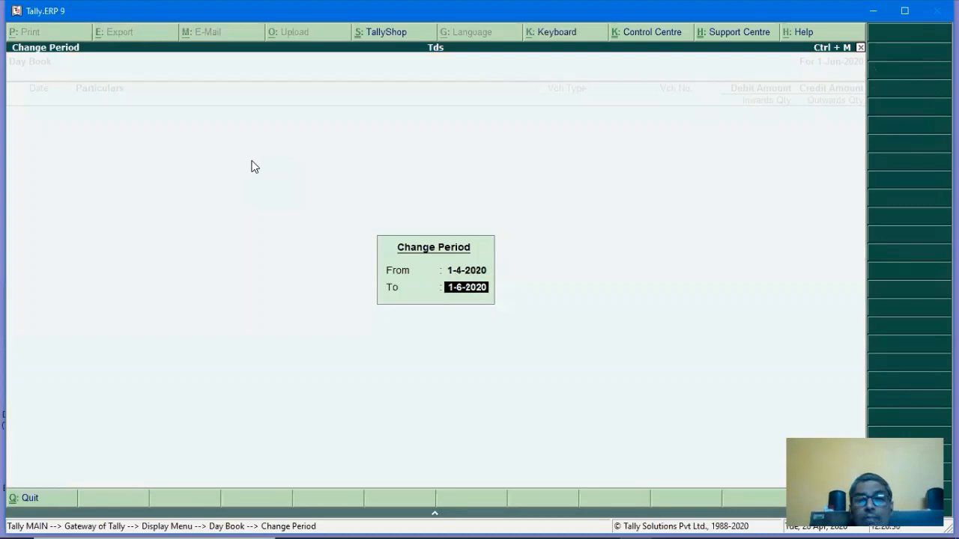
pyautogui.write('1.5')
pyautogui.press('Return')
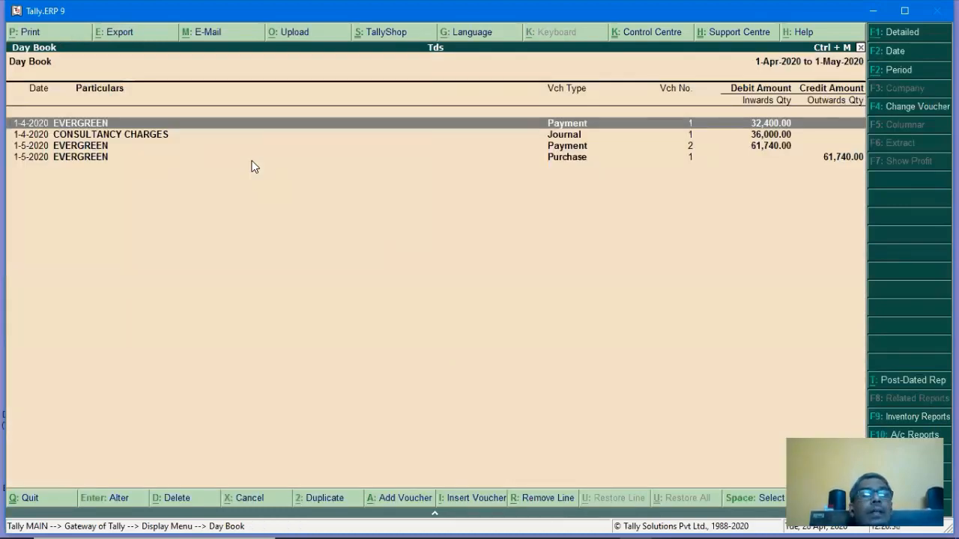
# Redate payment voucher No. 2 and its cheque instrument date to 5-Apr-2020.
pyautogui.press('Down')
pyautogui.press('Return')
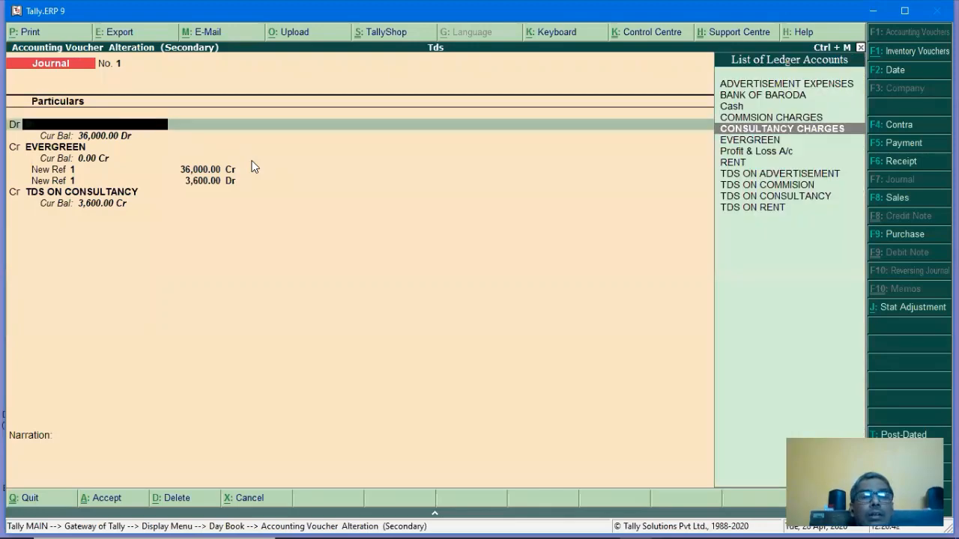
pyautogui.press('Escape')
pyautogui.press('Down')
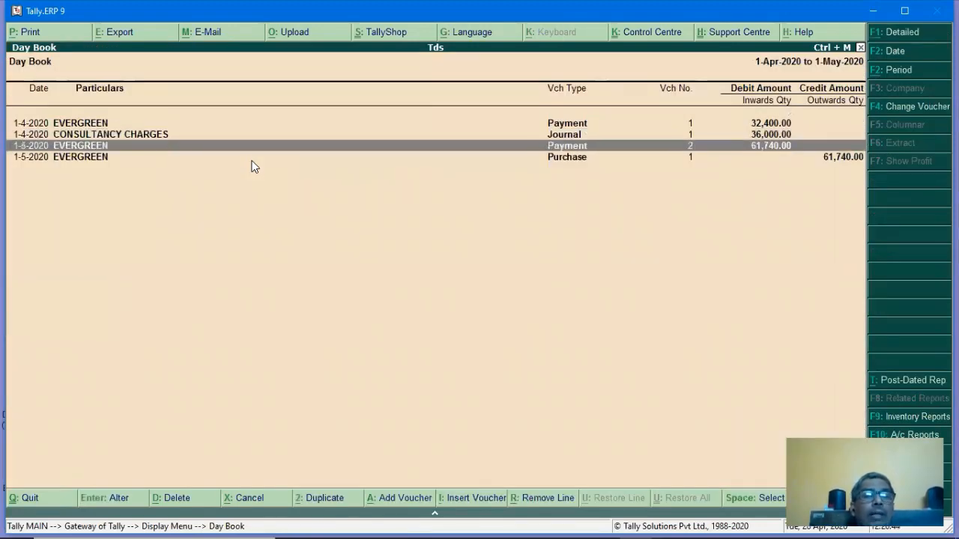
pyautogui.press('Return')
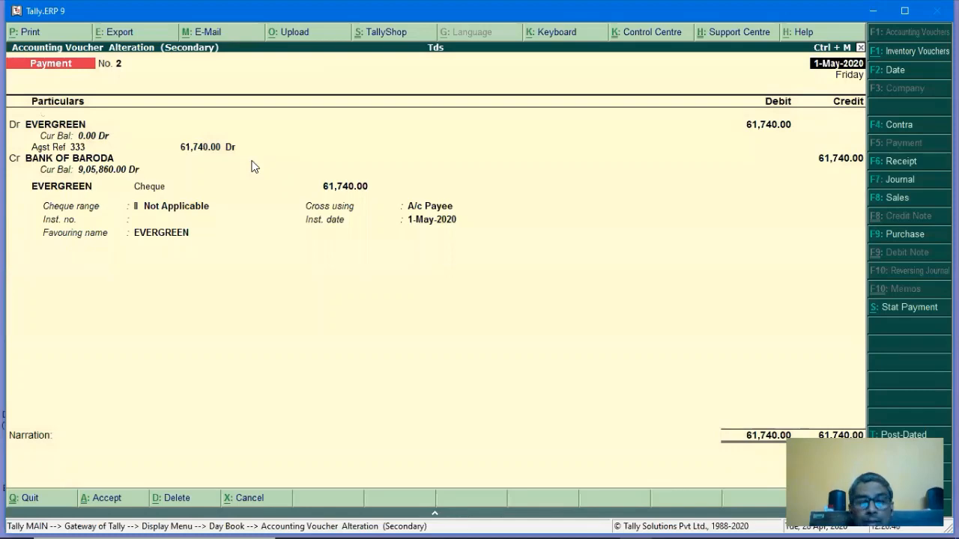
pyautogui.write('5.4')
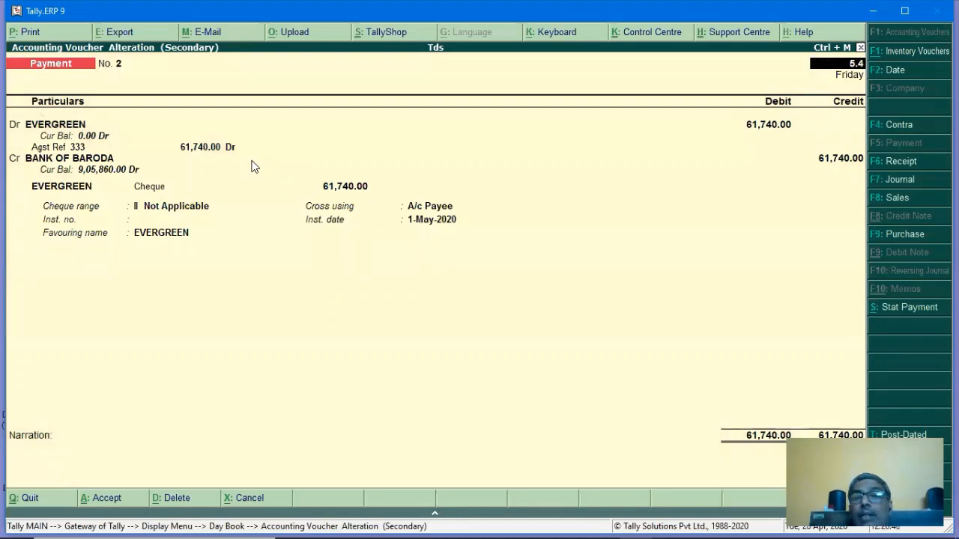
pyautogui.press('Return')
pyautogui.press('Return')
pyautogui.press('Return')
pyautogui.press('Return')
pyautogui.press('Return')
pyautogui.press('Return')
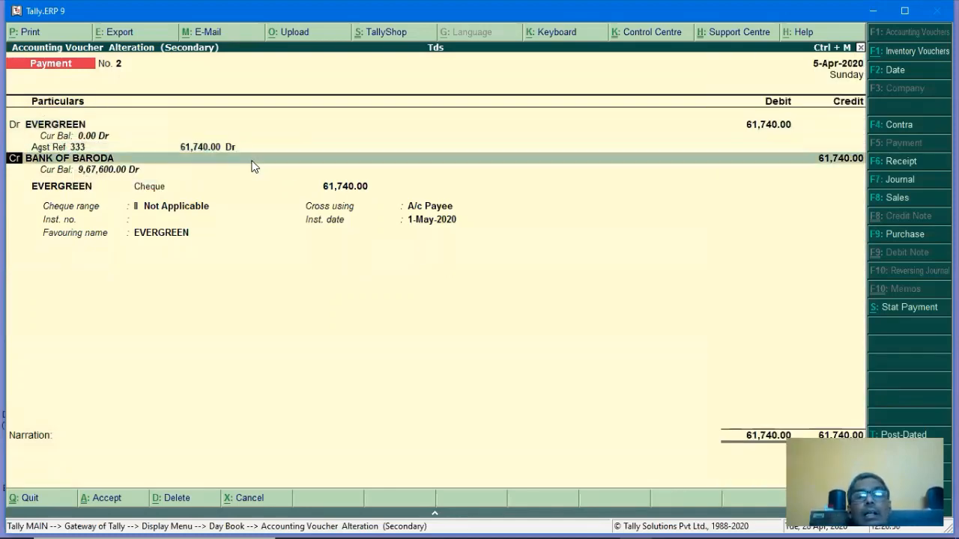
pyautogui.press('Return')
pyautogui.press('Return')
pyautogui.press('Return')
pyautogui.press('Return')
pyautogui.write('5')
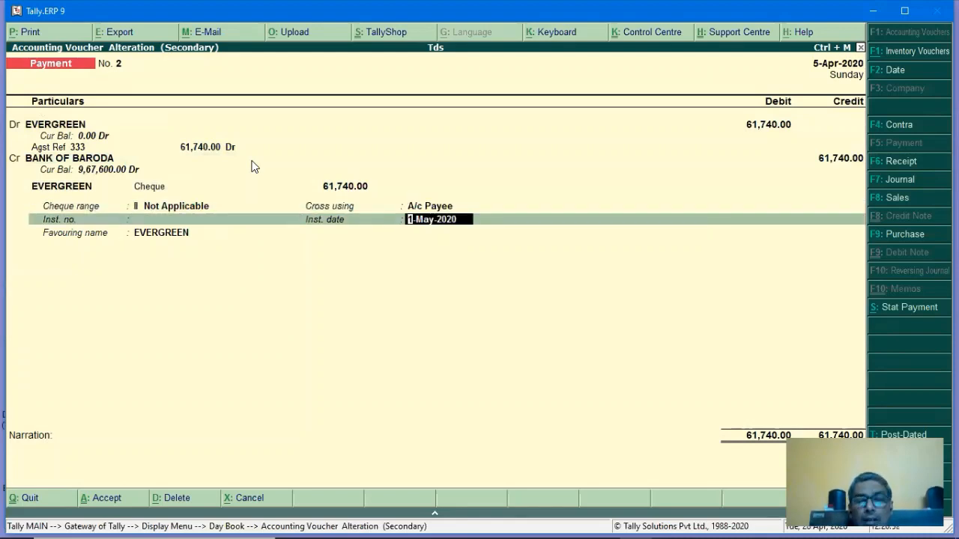
pyautogui.write('.4')
pyautogui.press('Return')
pyautogui.press('Return')
pyautogui.press('Return')
pyautogui.press('Return')
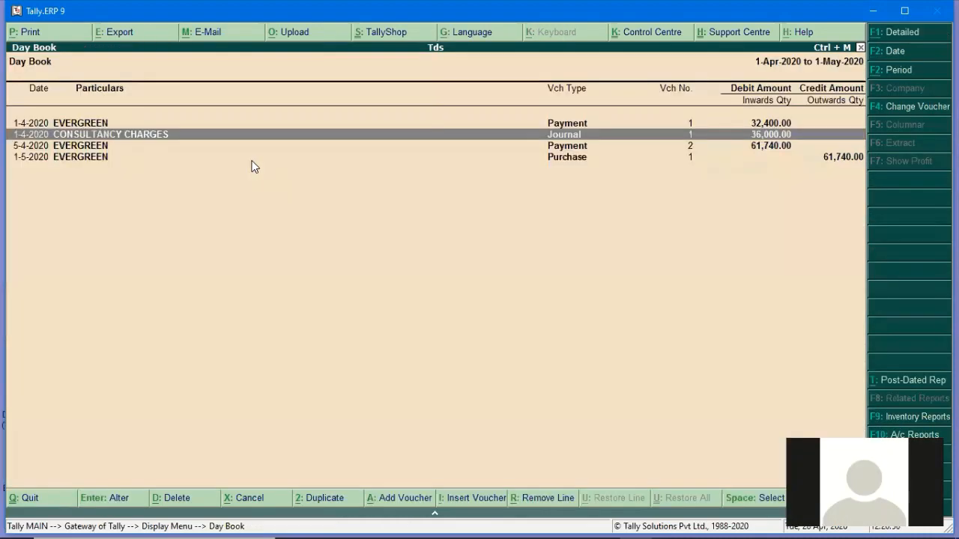
# Change the EVERGREEN purchase voucher's dates to 5-Apr-2020.
pyautogui.press('Down')
pyautogui.press('Down')
pyautogui.press('Return')
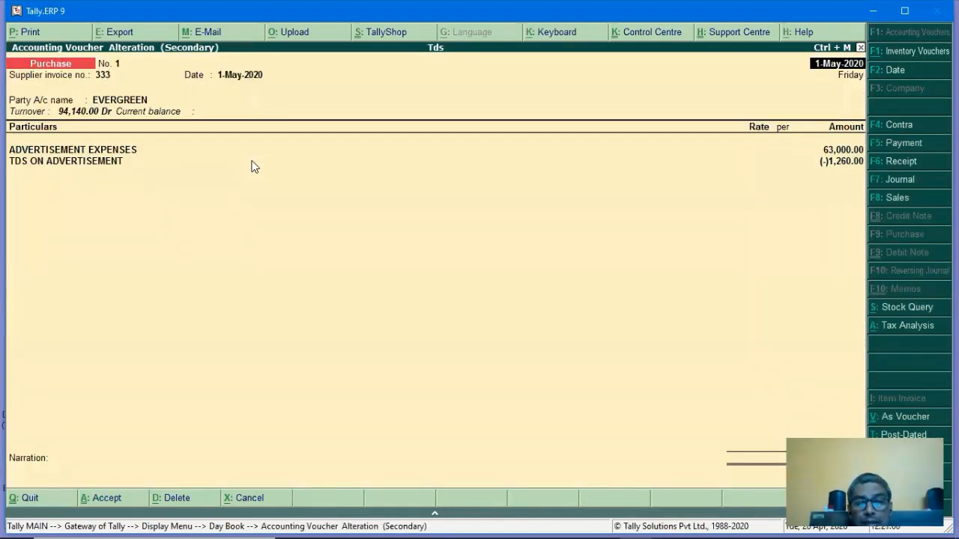
pyautogui.write('6')
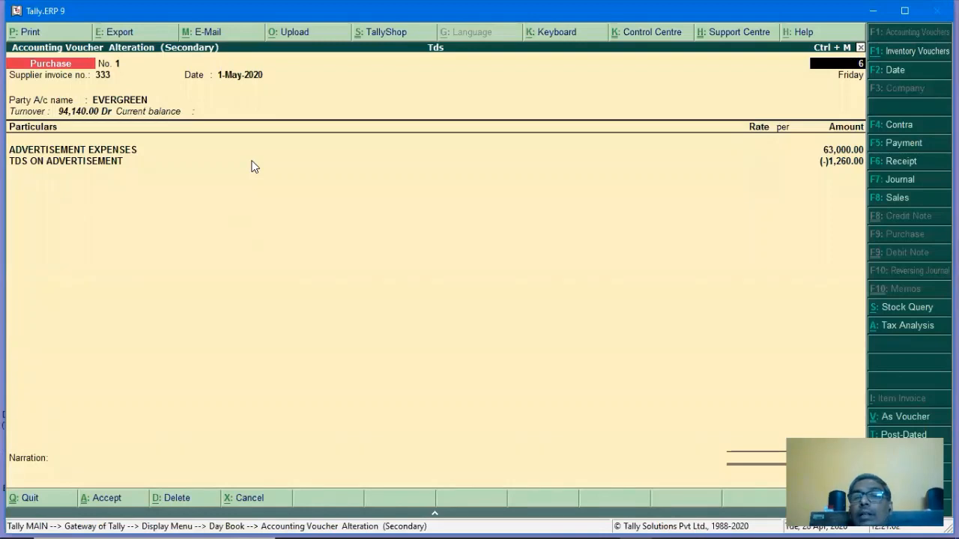
pyautogui.press('BackSpace')
pyautogui.write('5-4')
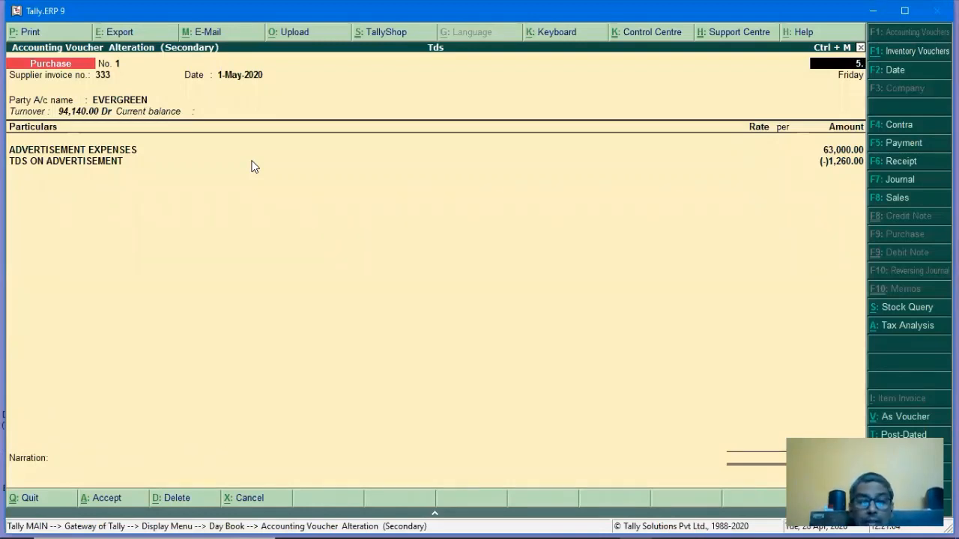
pyautogui.press('Return')
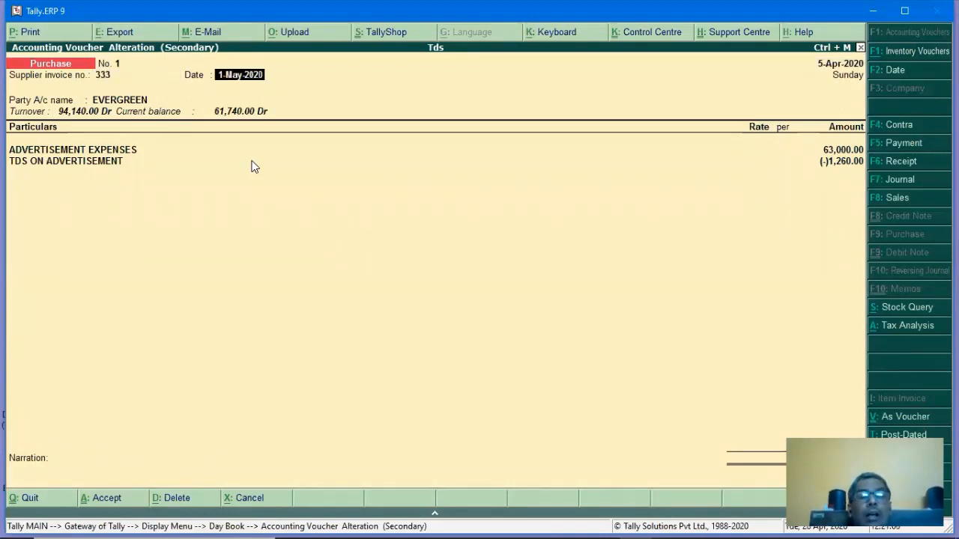
pyautogui.write('5-4')
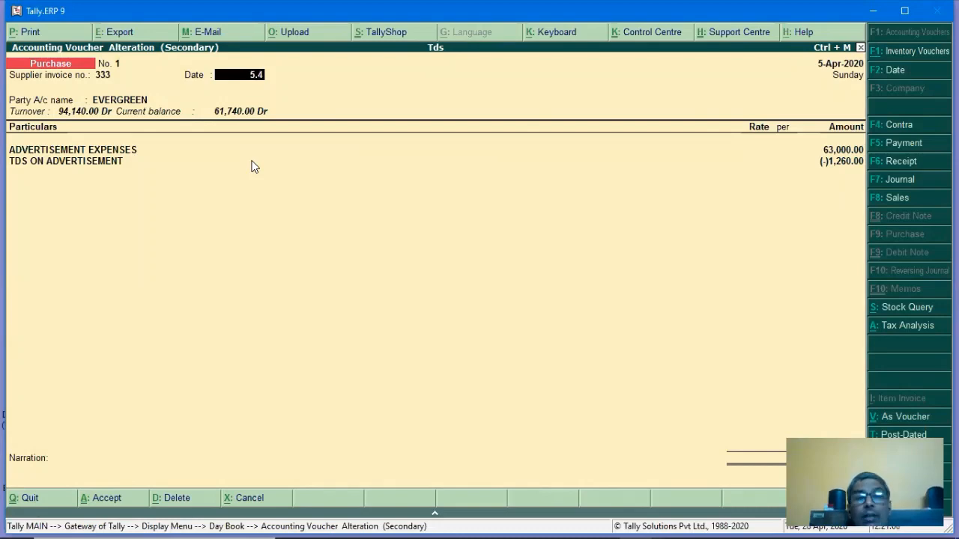
pyautogui.press('Return')
pyautogui.press('Return')
pyautogui.press('Return')
pyautogui.press('Return')
pyautogui.press('Return')
pyautogui.press('Return')
pyautogui.press('Return')
pyautogui.press('Return')
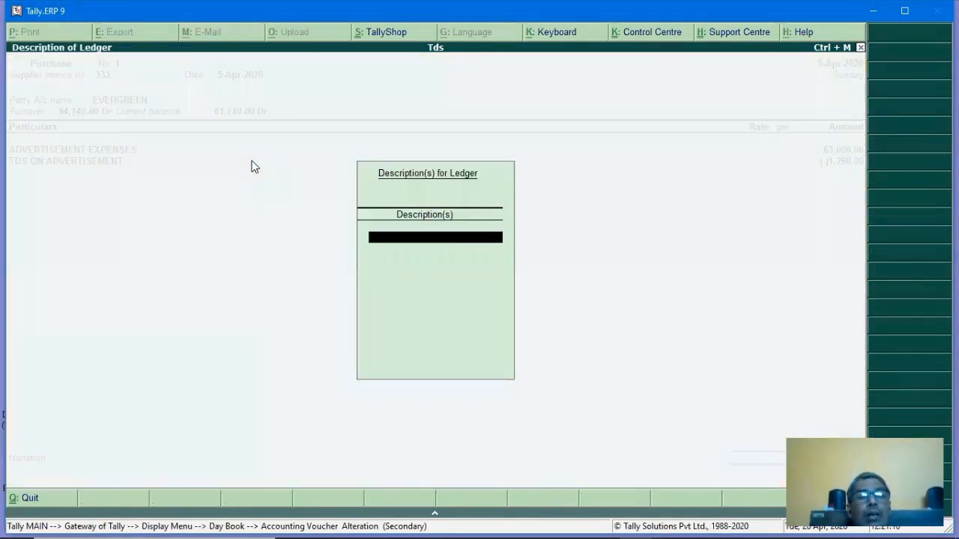
# Review EVERGREEN's bill allocations, keeping Agst Ref on the second bill line.
pyautogui.press('Return')
pyautogui.press('Return')
pyautogui.press('Return')
pyautogui.press('Return')
pyautogui.press('Return')
pyautogui.press('Return')
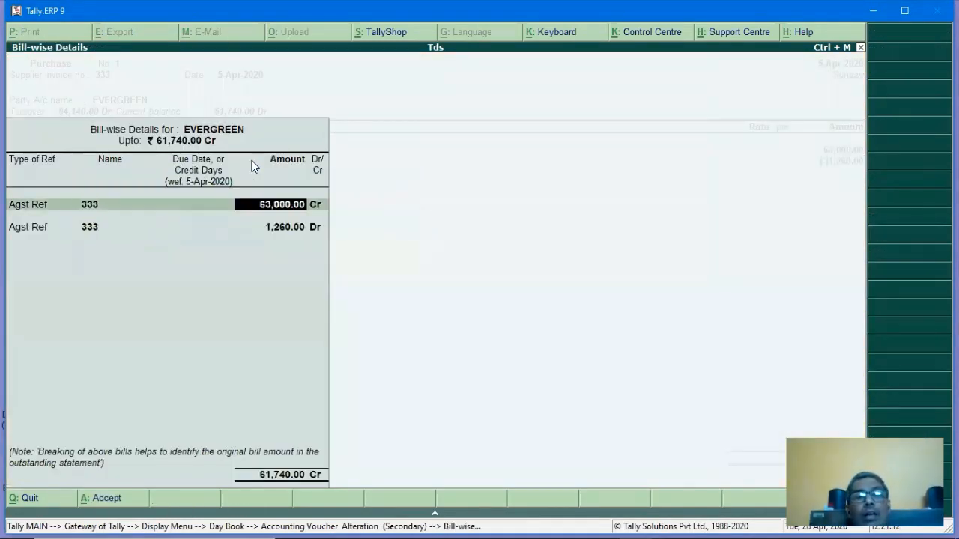
pyautogui.press('Return')
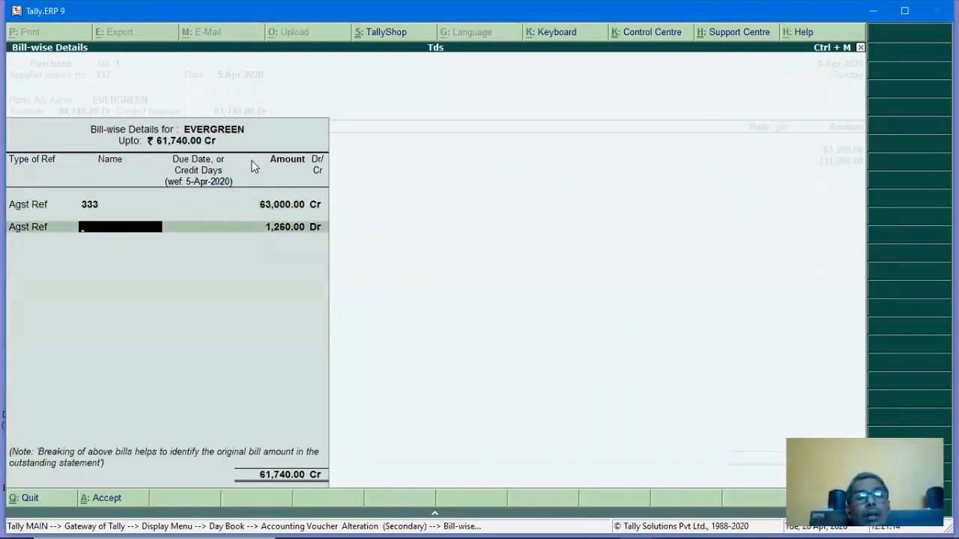
pyautogui.press('BackSpace')
pyautogui.press('BackSpace')
pyautogui.press('Return')
pyautogui.press('Return')
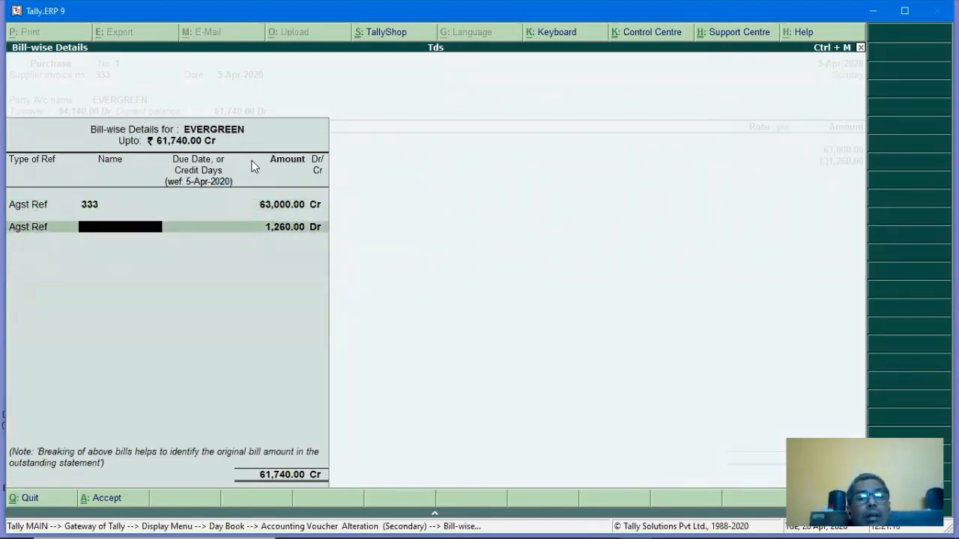
pyautogui.press('Escape')
pyautogui.press('Return')
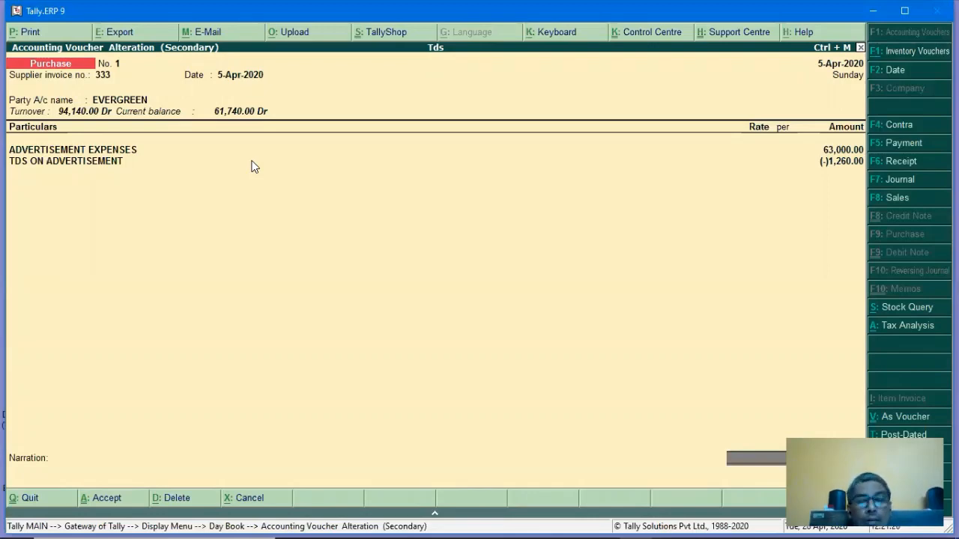
pyautogui.press('Return')
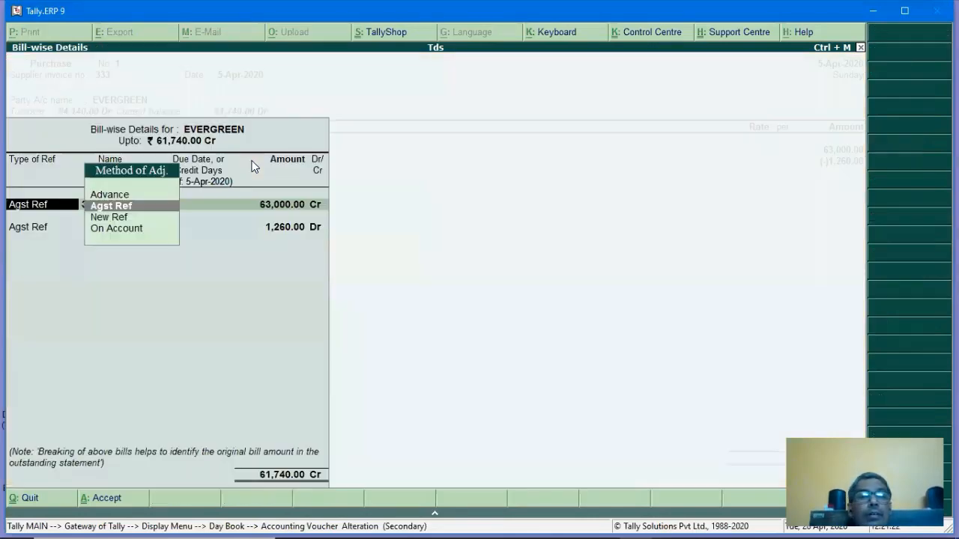
pyautogui.press('Return')
pyautogui.press('Return')
pyautogui.press('Return')
pyautogui.press('Return')
pyautogui.press('Return')
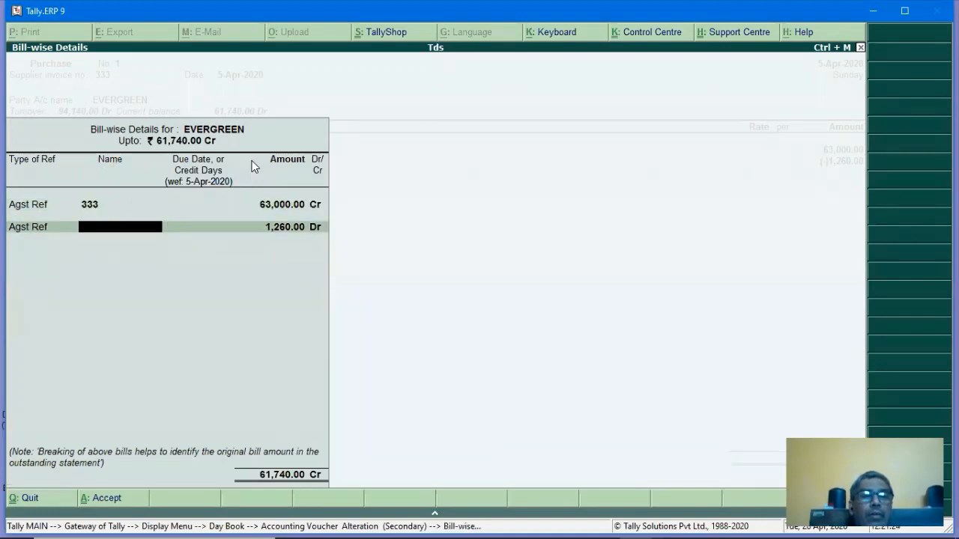
pyautogui.press('Escape')
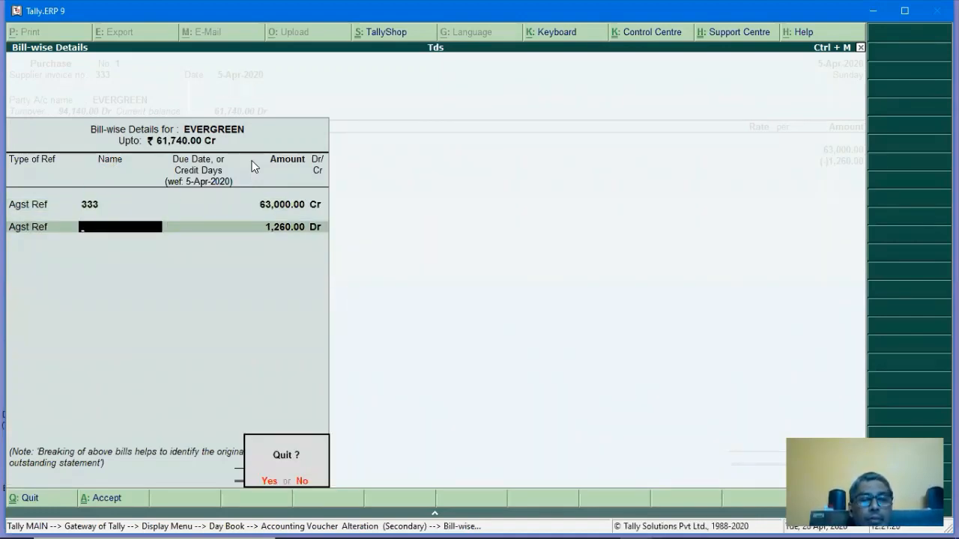
pyautogui.press('n')
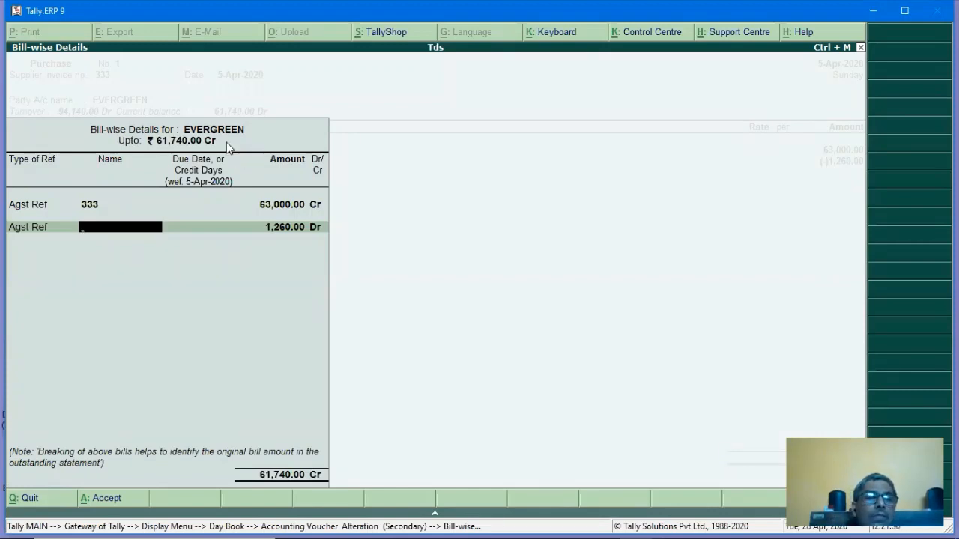
# Quit the purchase voucher without saving and select the 5-4-2020 EVERGREEN payment.
pyautogui.press('BackSpace')
pyautogui.press('n')
pyautogui.press('Return')
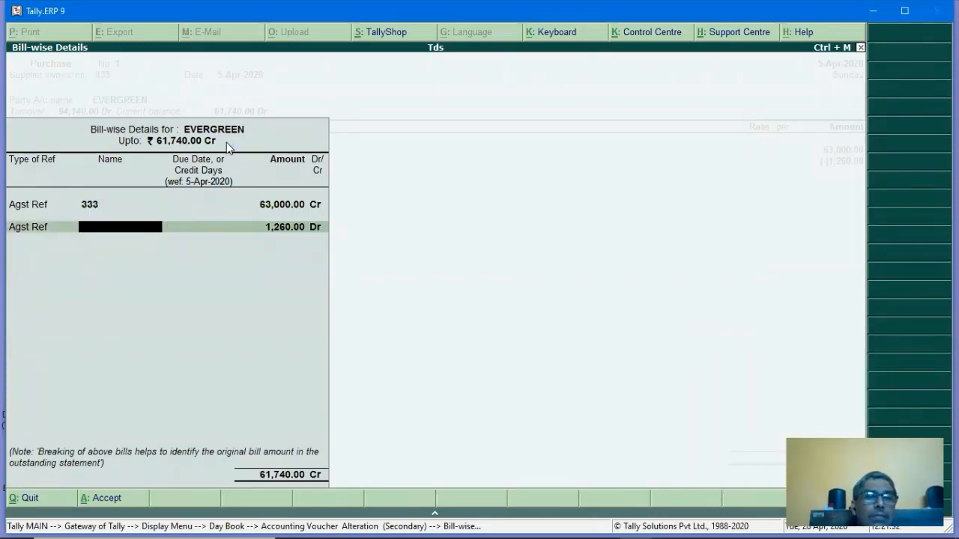
pyautogui.press('Escape')
pyautogui.press('y')
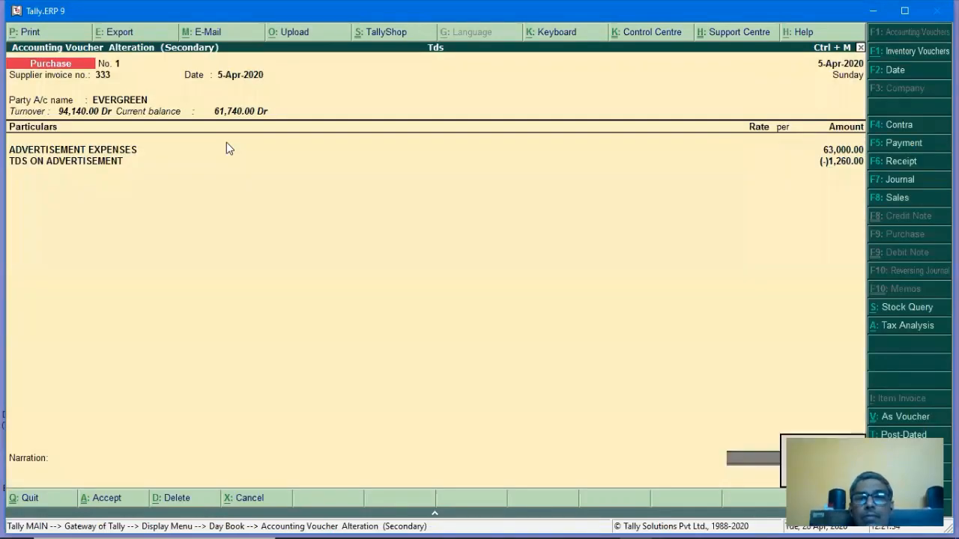
pyautogui.press('Escape')
pyautogui.click(226, 145)
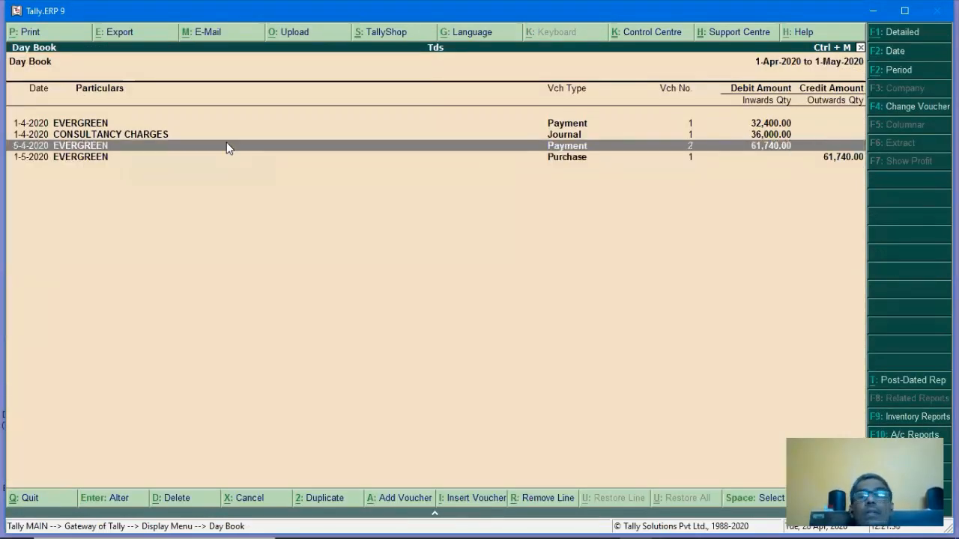
# Delete the 5-4-2020 EVERGREEN payment voucher from the Day Book.
pyautogui.press('Return')
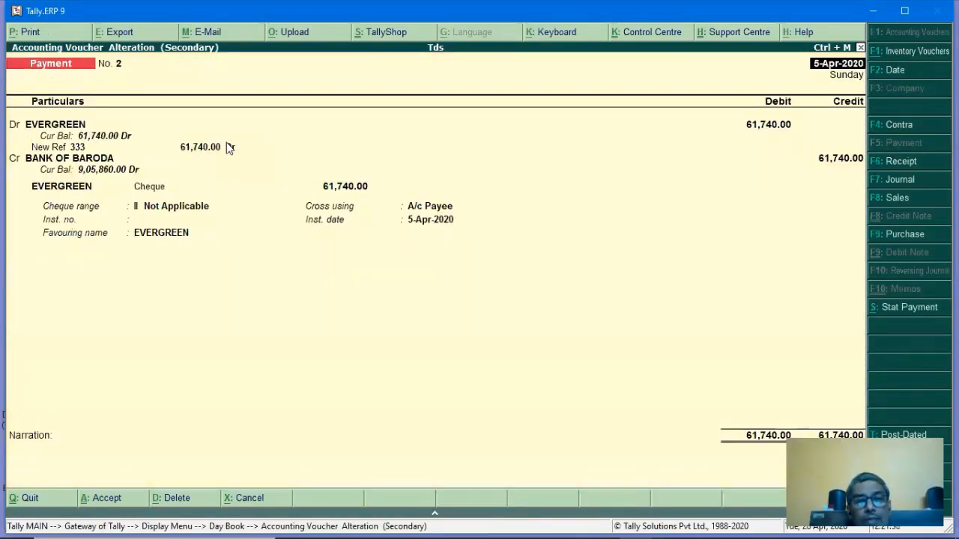
pyautogui.hotkey('alt', 'd')
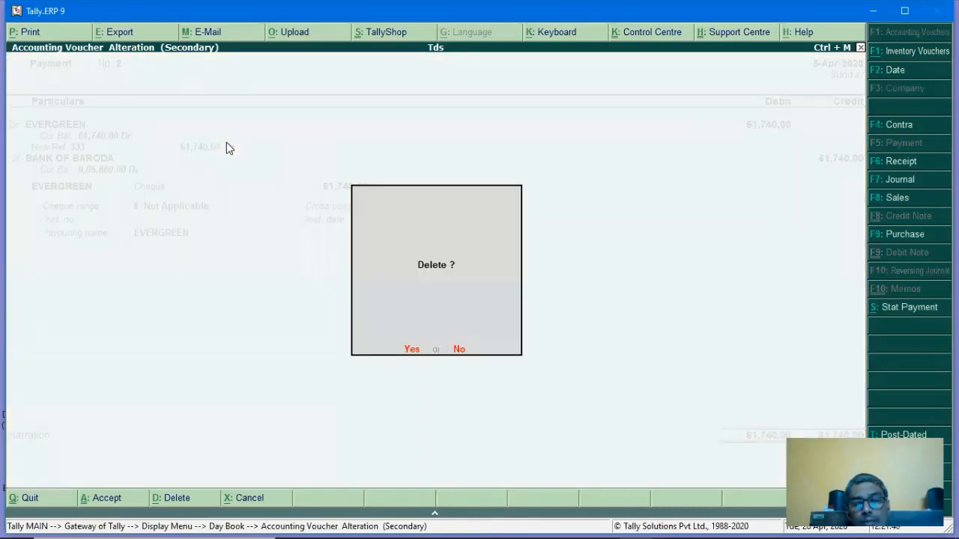
pyautogui.press('y')
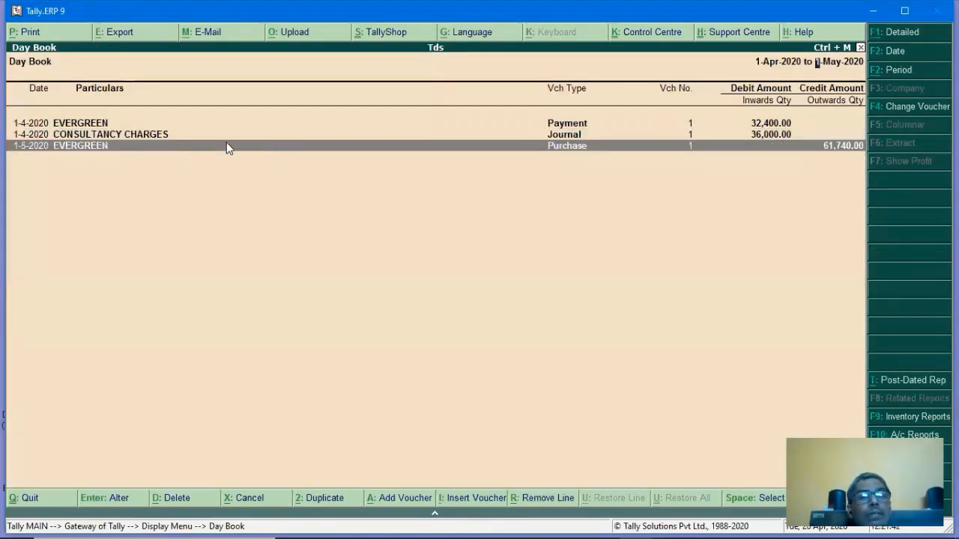
# Redate the EVERGREEN purchase voucher and its invoice date to 5-Apr-2020 and save it.
pyautogui.press('Return')
pyautogui.write('5')
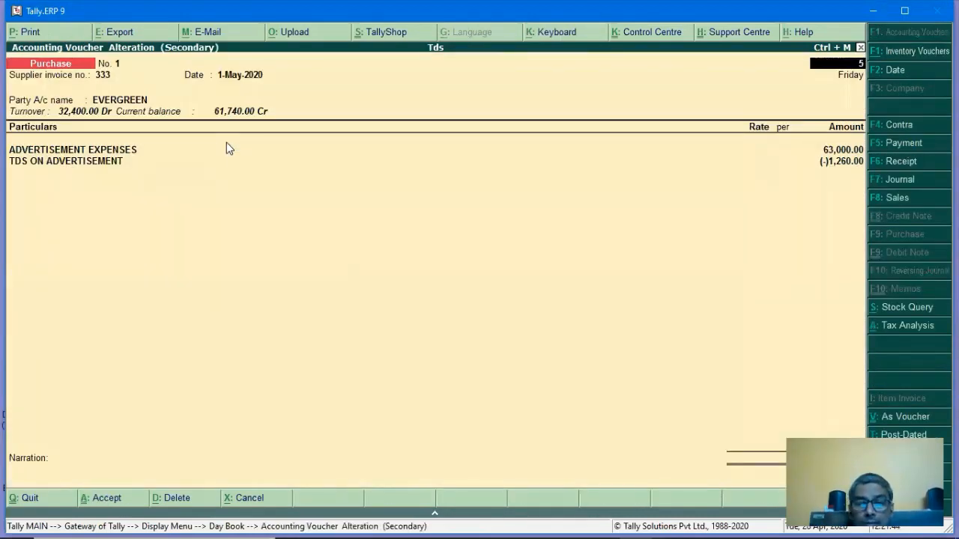
pyautogui.write('-4')
pyautogui.press('Return')
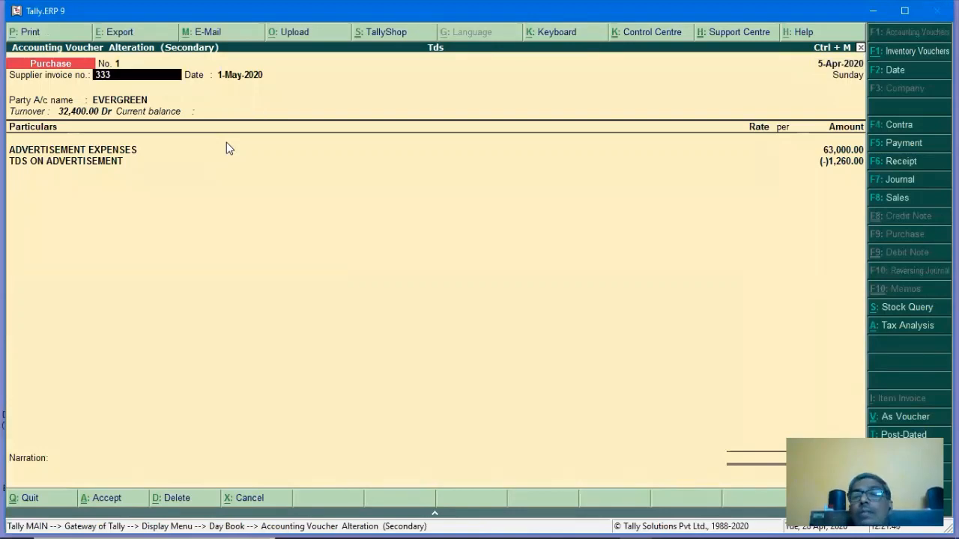
pyautogui.press('Return')
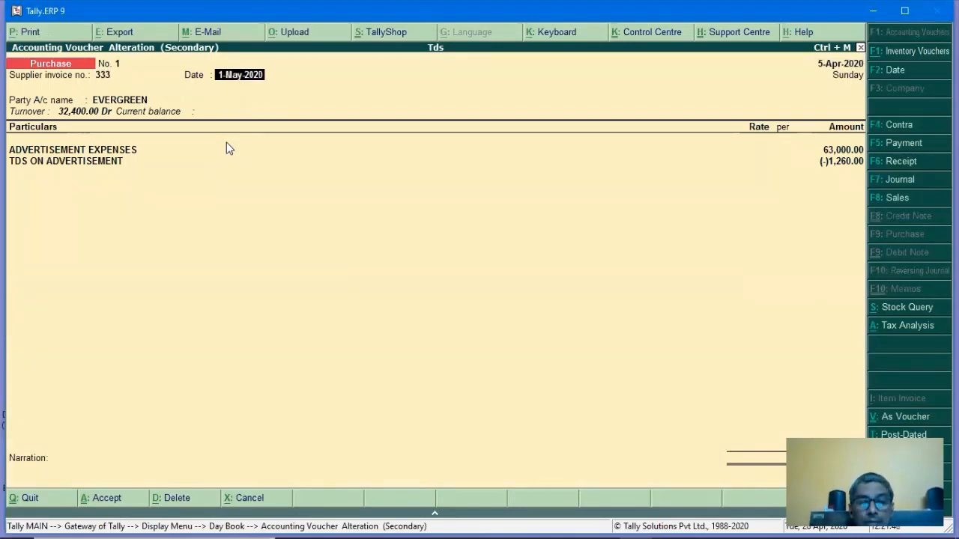
pyautogui.write('5-4')
pyautogui.press('Return')
pyautogui.press('Return')
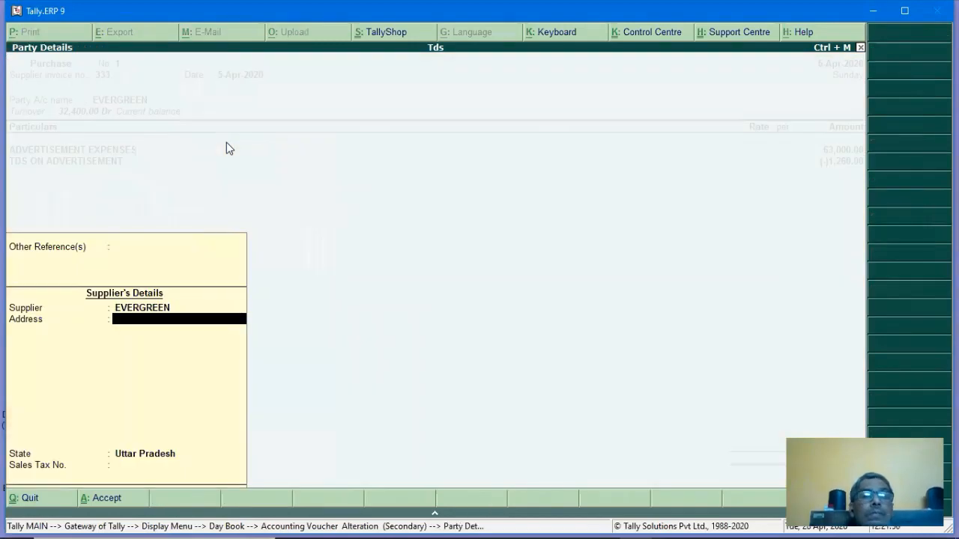
pyautogui.press('Return')
pyautogui.press('Return')
pyautogui.press('Return')
pyautogui.press('Return')
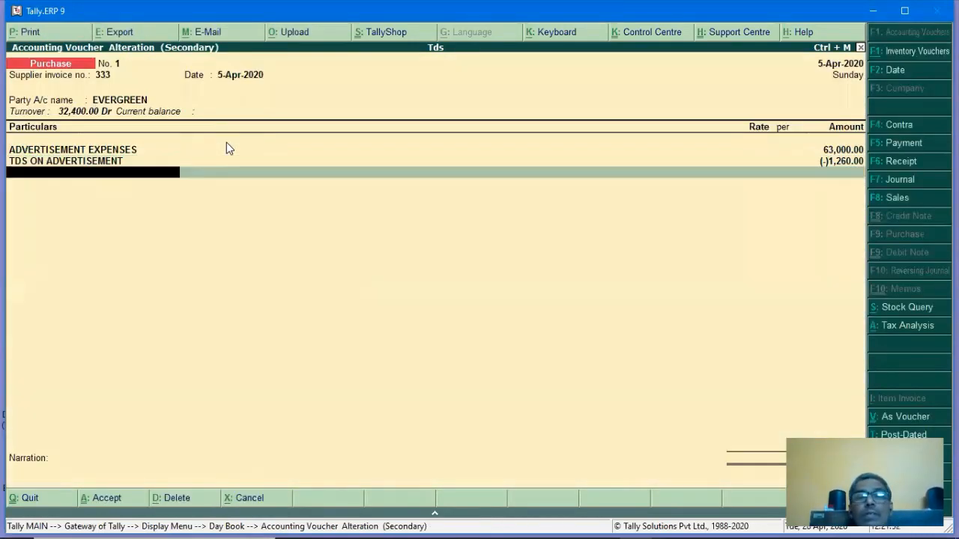
pyautogui.press('Return')
pyautogui.press('Return')
pyautogui.press('Return')
pyautogui.press('Return')
pyautogui.press('Return')
pyautogui.press('Return')
pyautogui.press('Return')
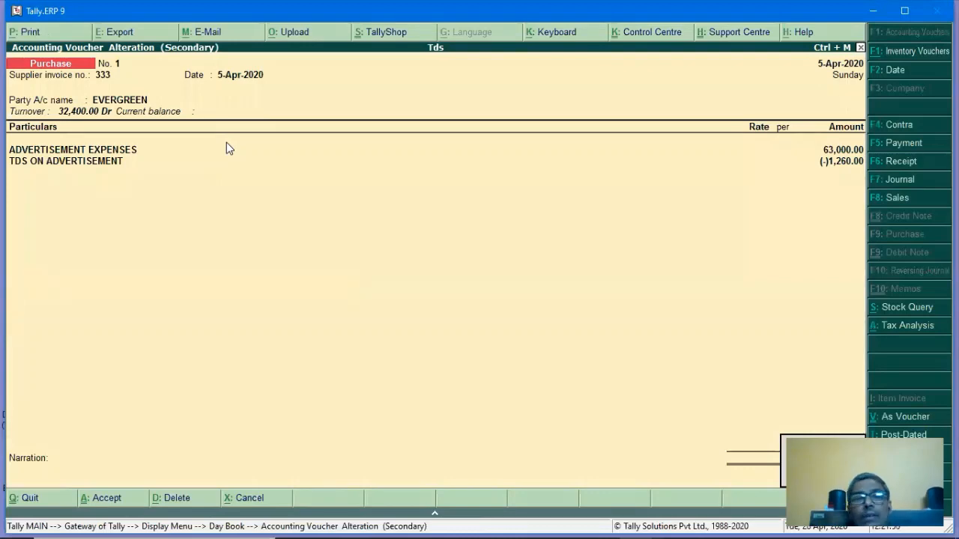
pyautogui.press('Return')
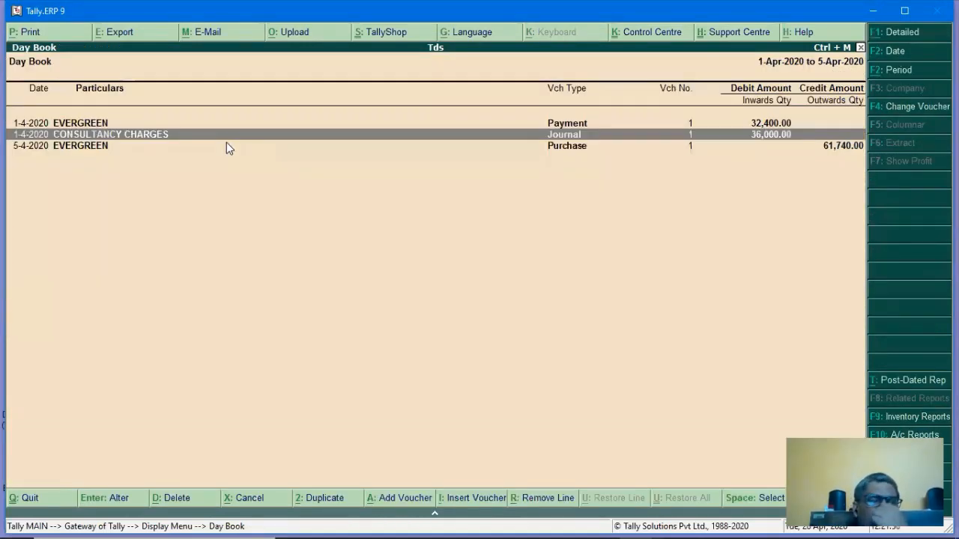
# Record a 61,740.00 cheque payment to EVERGREEN against bill 333 from BANK OF BARODA.
pyautogui.press('Down')
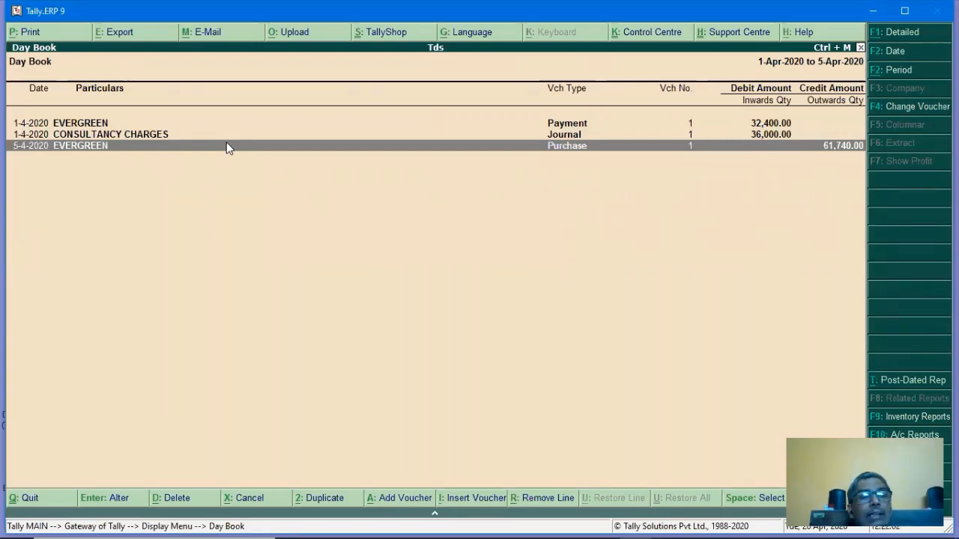
pyautogui.hotkey('alt', 'a')
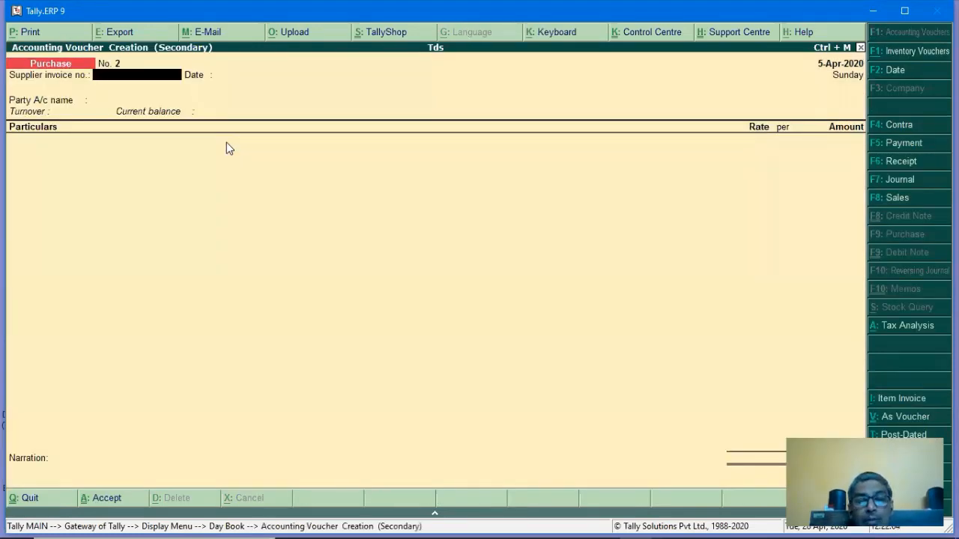
pyautogui.press('F5')
pyautogui.write('EVER')
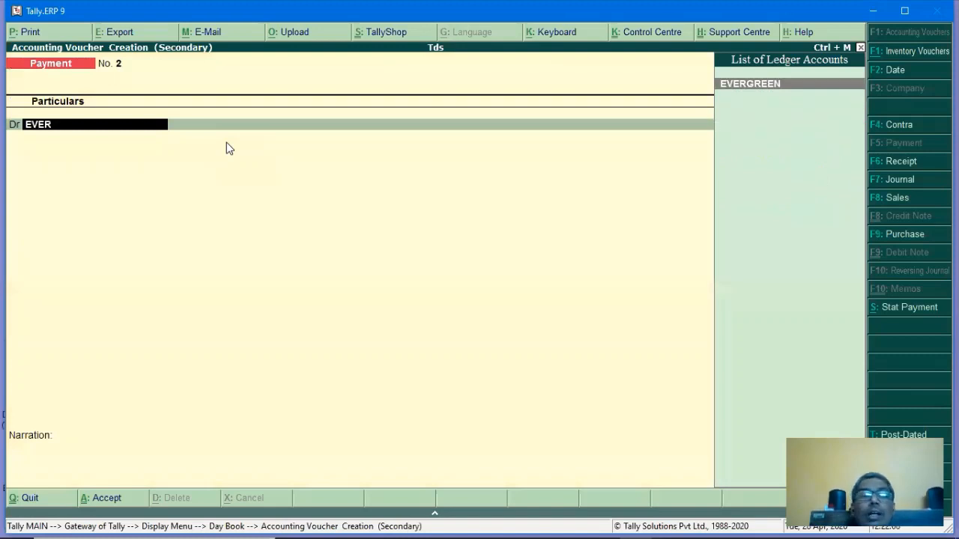
pyautogui.press('Return')
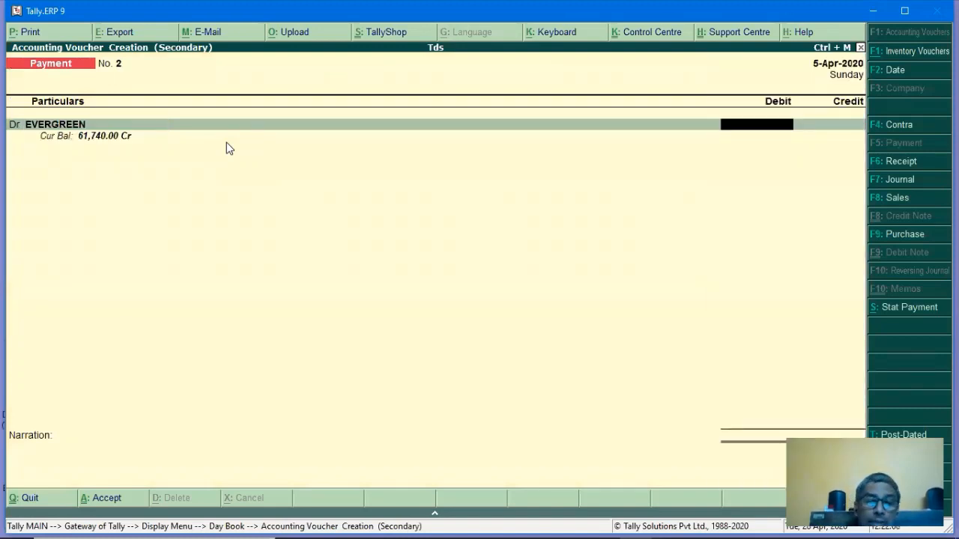
pyautogui.write('61740')
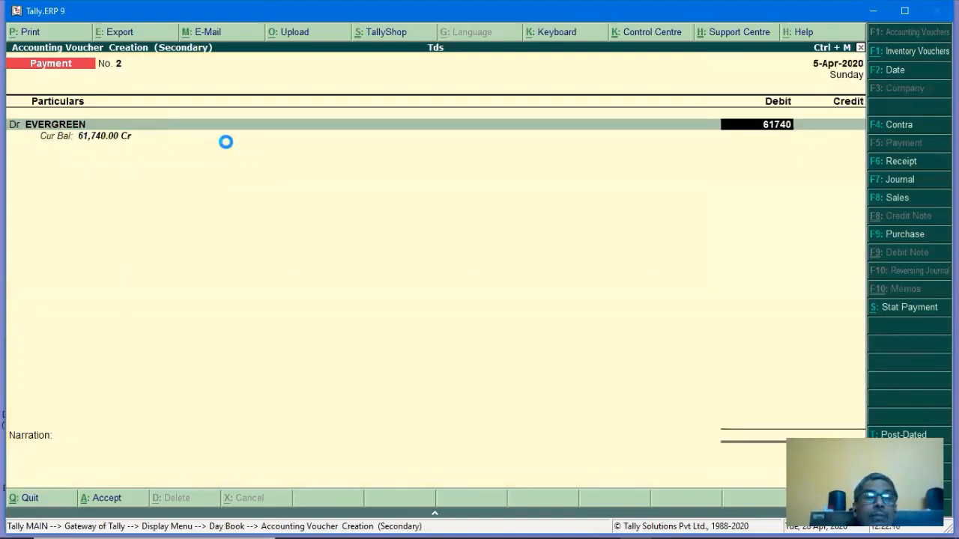
pyautogui.press('Return')
pyautogui.press('Return')
pyautogui.press('Return')
pyautogui.press('Return')
pyautogui.press('Return')
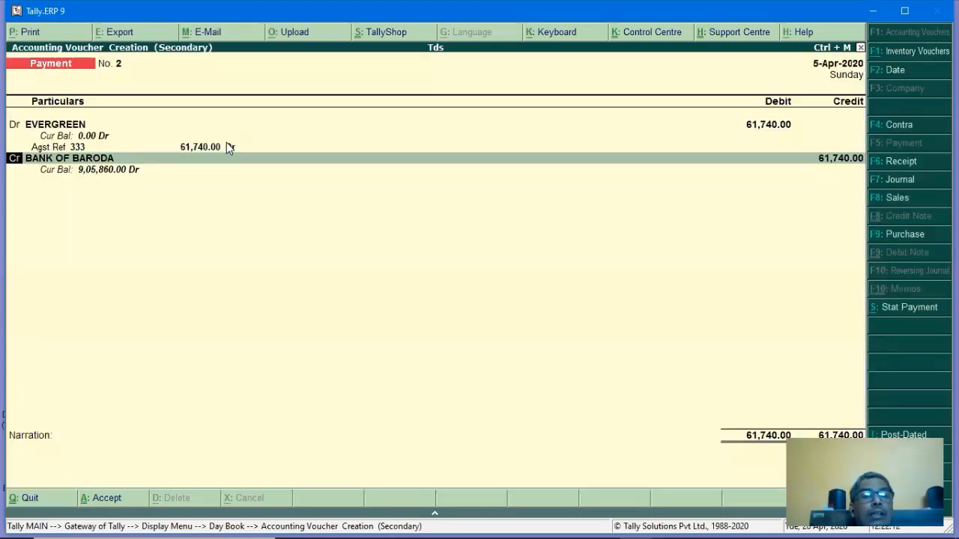
pyautogui.press('Return')
pyautogui.press('Return')
pyautogui.press('Return')
pyautogui.press('Return')
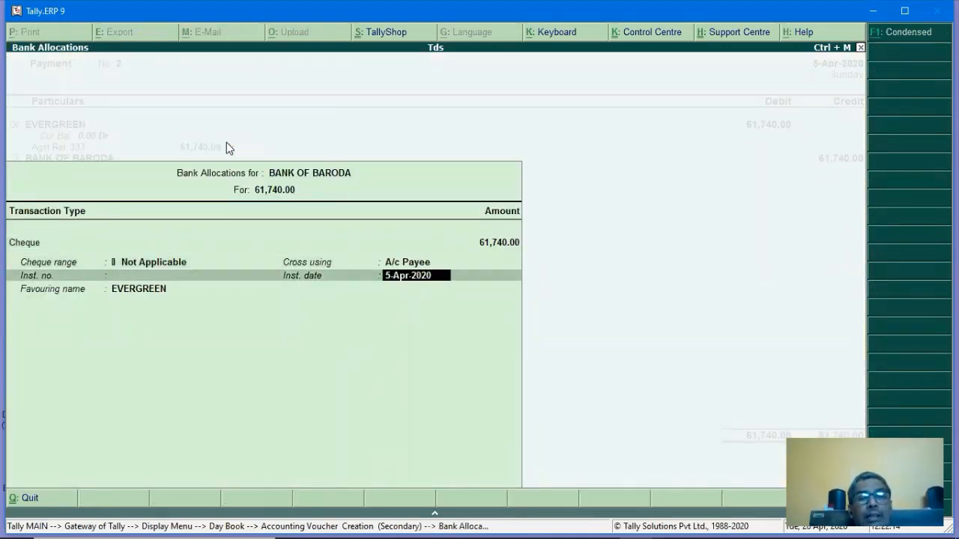
pyautogui.press('Return')
pyautogui.hotkey('ctrl', 'a')
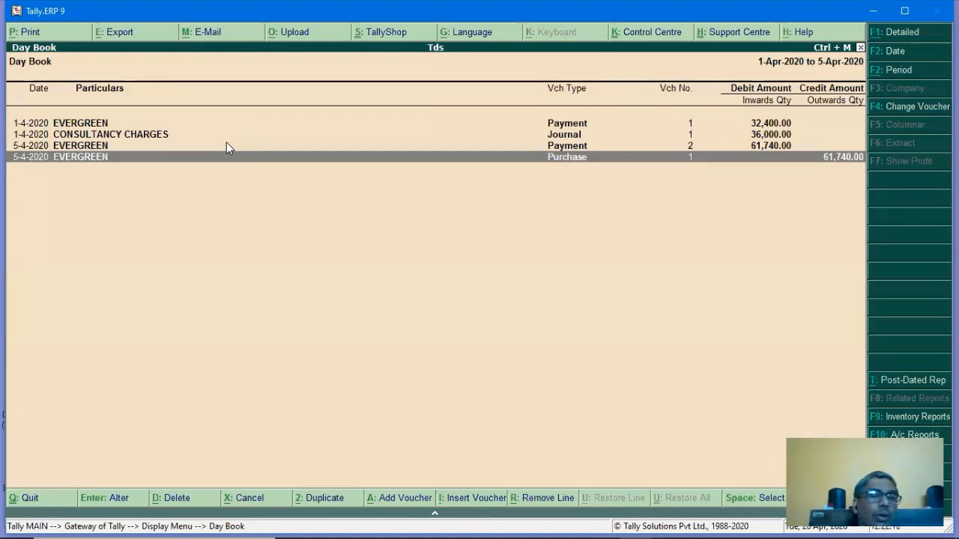
pyautogui.press('Escape')
pyautogui.press('Escape')
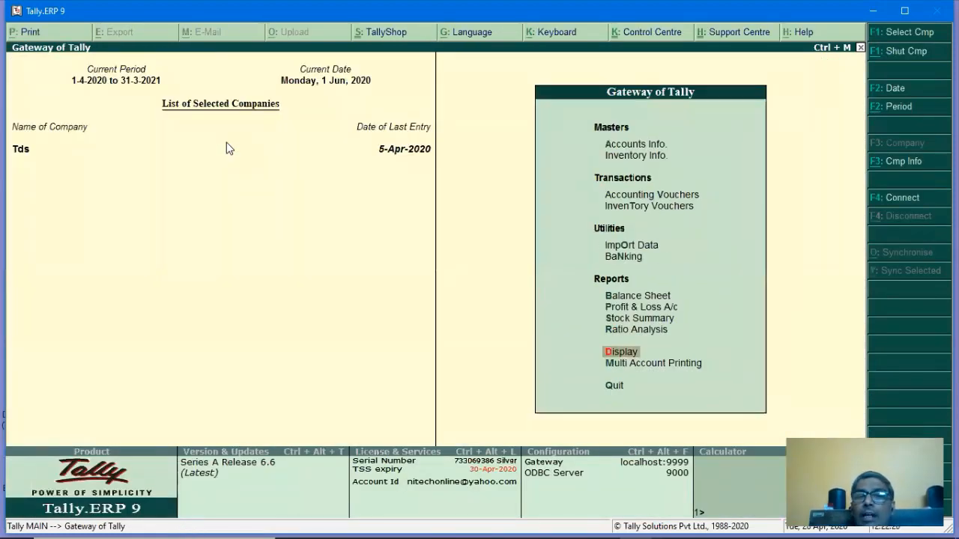
# Begin payment voucher No. 3 from Accounting Vouchers, dated 1-May-2020 (entered as 1.5).
pyautogui.press('Up')
pyautogui.press('Up')
pyautogui.press('Up')
pyautogui.press('Up')
pyautogui.press('Up')
pyautogui.press('Up')
pyautogui.press('Up')
pyautogui.press('Up')
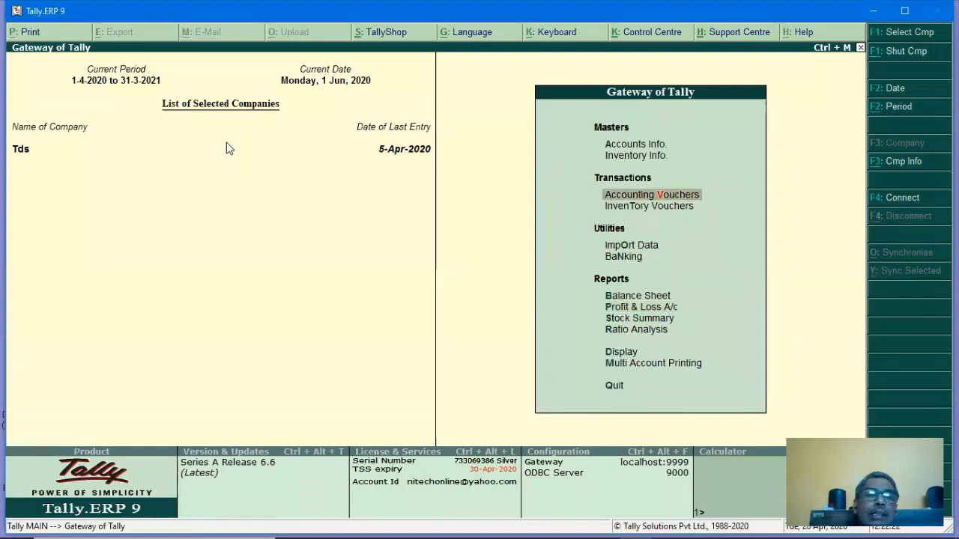
pyautogui.press('Return')
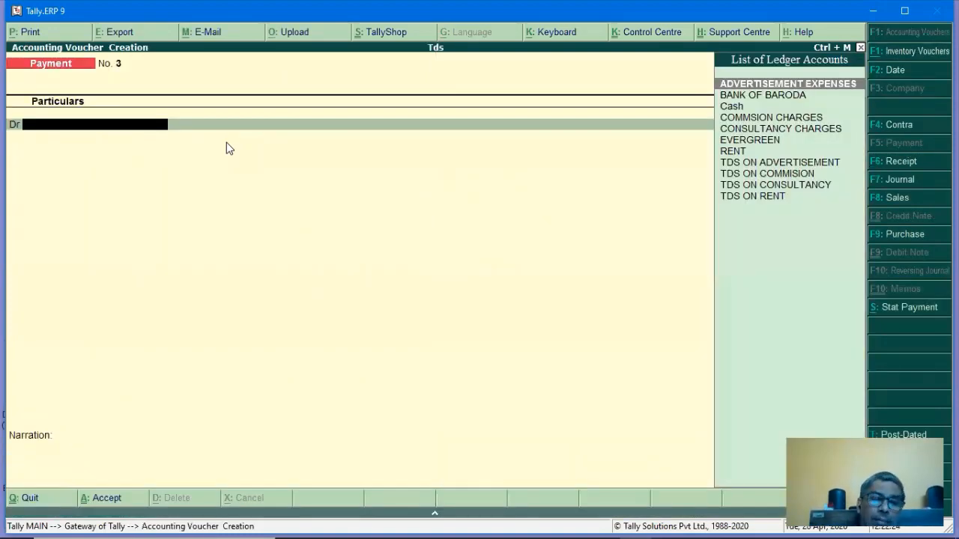
pyautogui.press('F2')
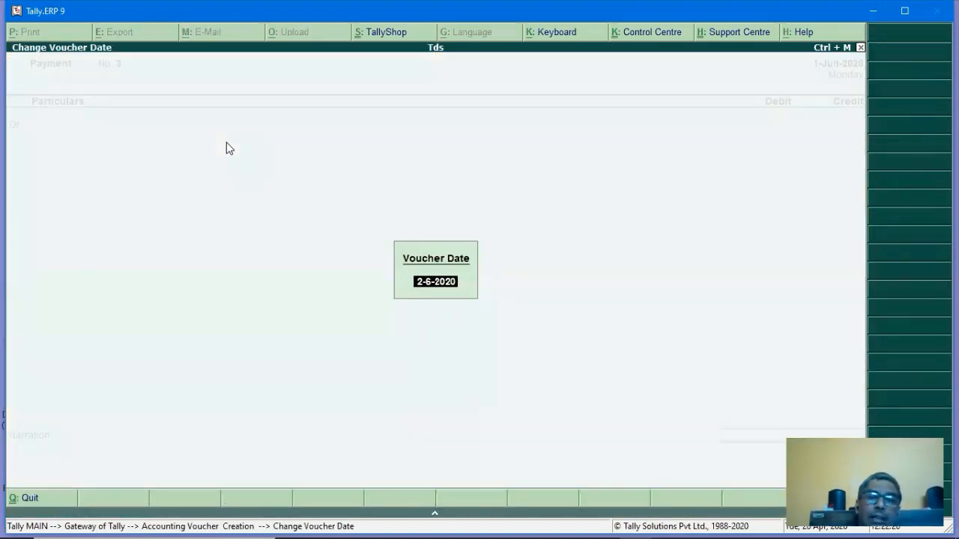
pyautogui.write('1,')
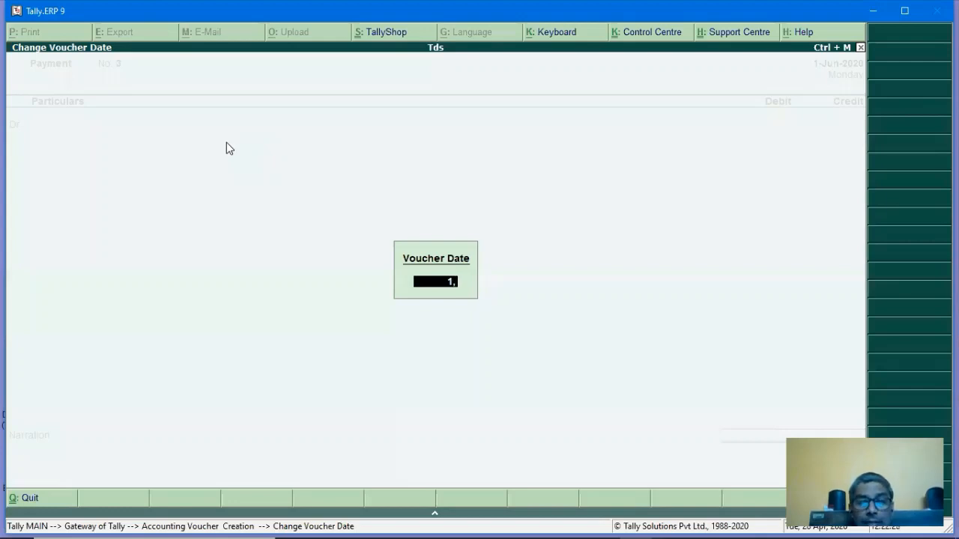
pyautogui.write('.5')
pyautogui.press('Return')
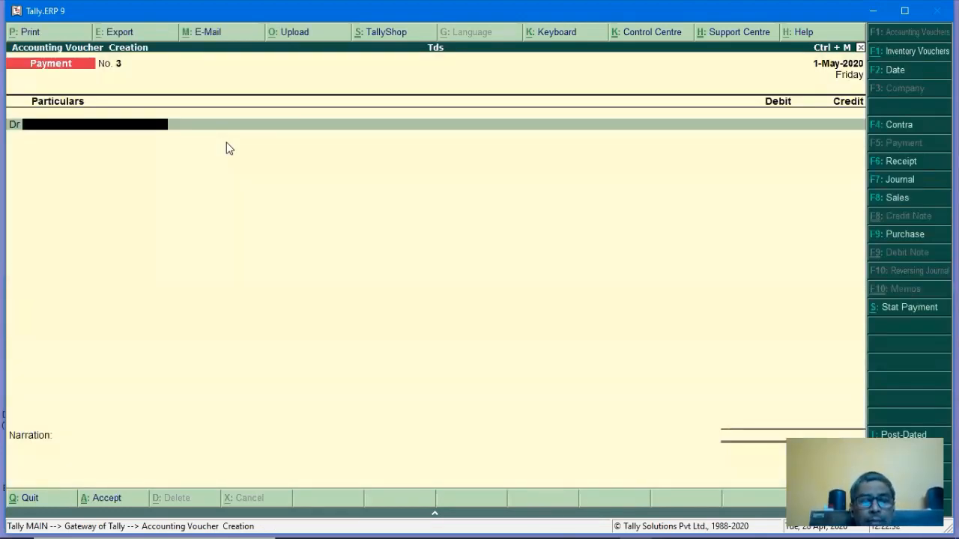
# Set up a TDS statutory payment for the period 1-Apr to 30-Apr-2020.
pyautogui.hotkey('alt', 's')
pyautogui.press('Return')
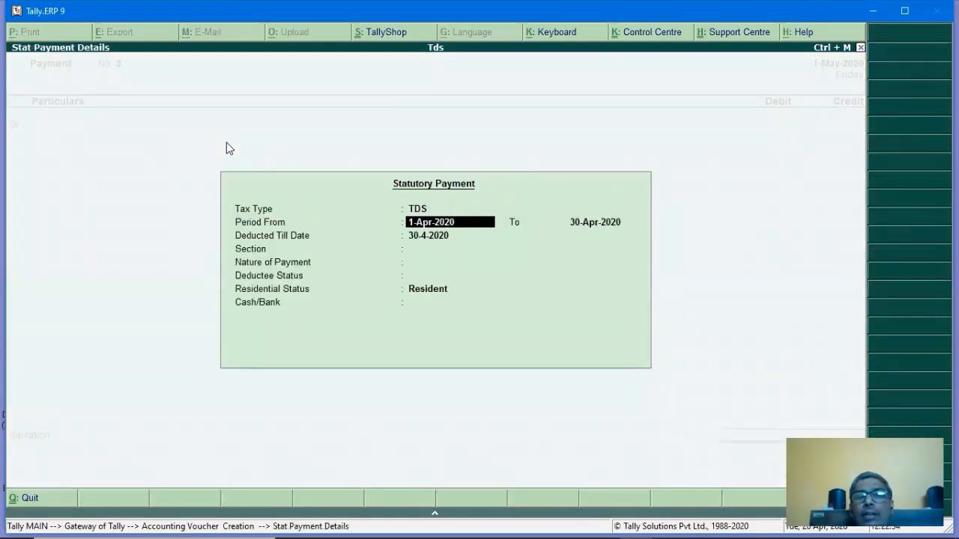
pyautogui.press('Return')
pyautogui.press('Return')
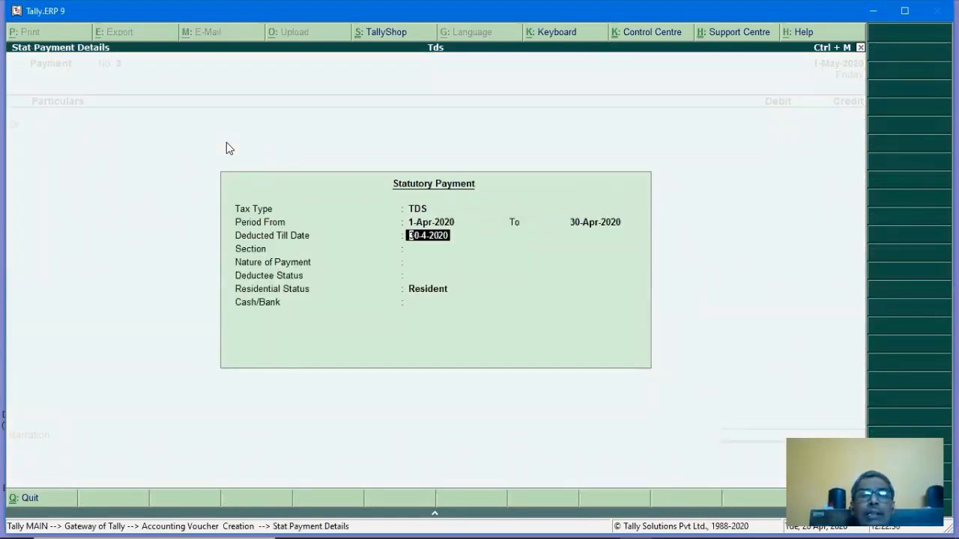
pyautogui.press('Return')
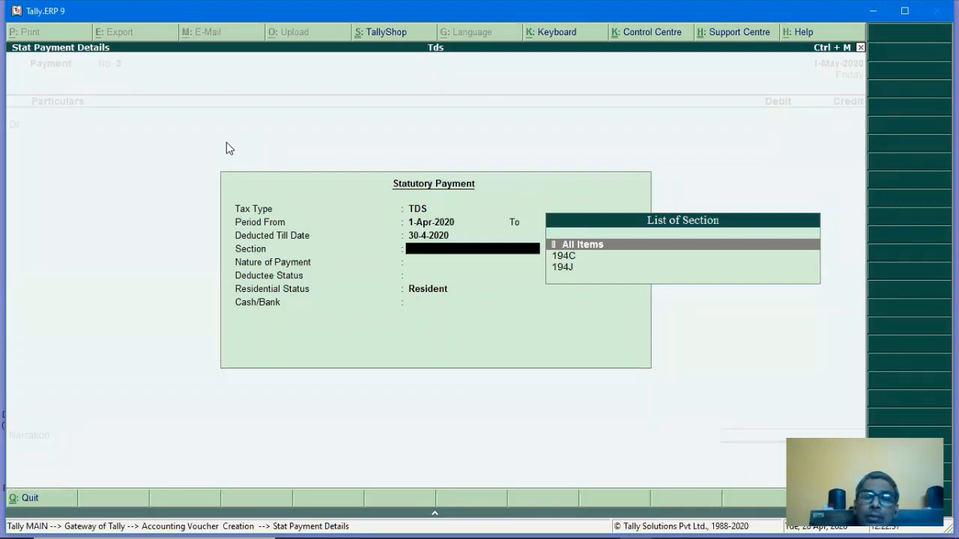
# Include all sections, payment natures and deductee statuses, Resident, paid from BANK OF BARODA.
pyautogui.press('Down')
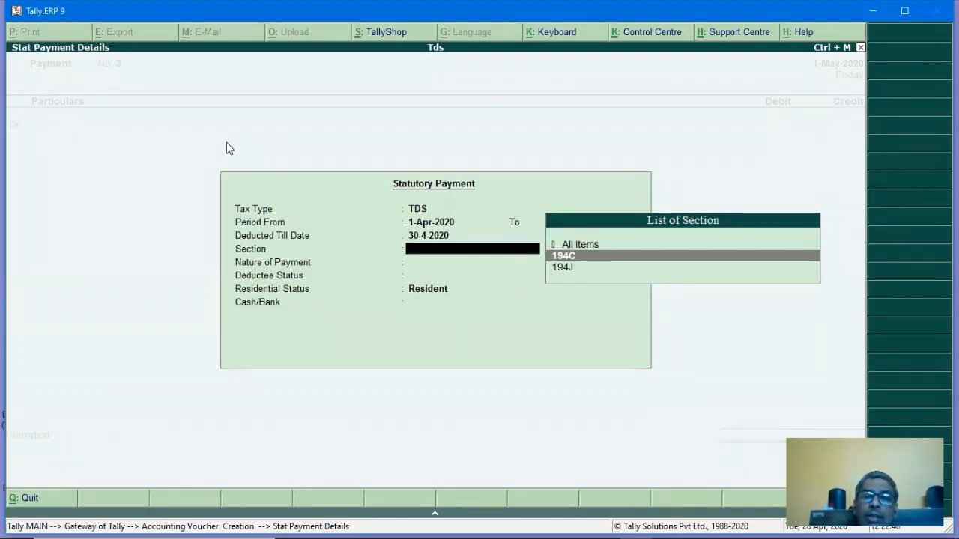
pyautogui.press('Down')
pyautogui.press('Up')
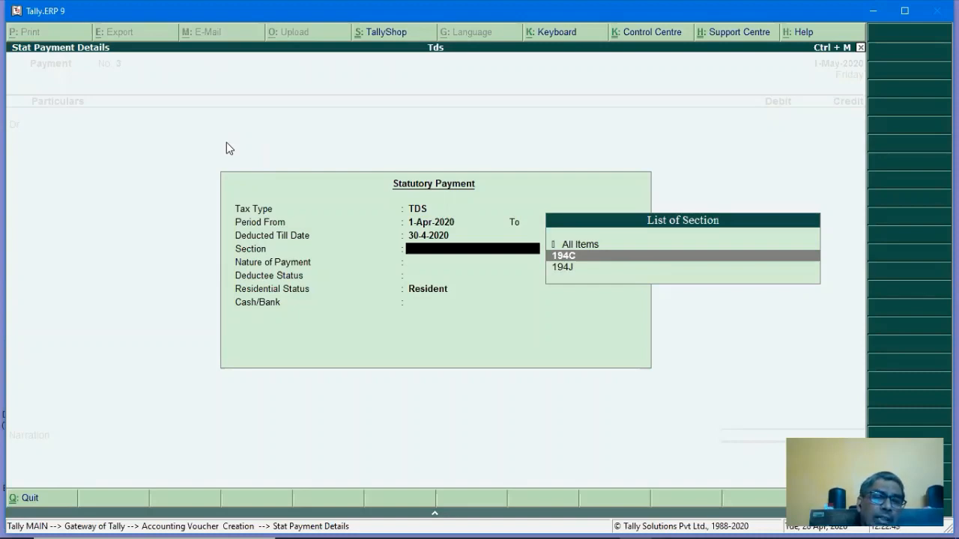
pyautogui.press('Up')
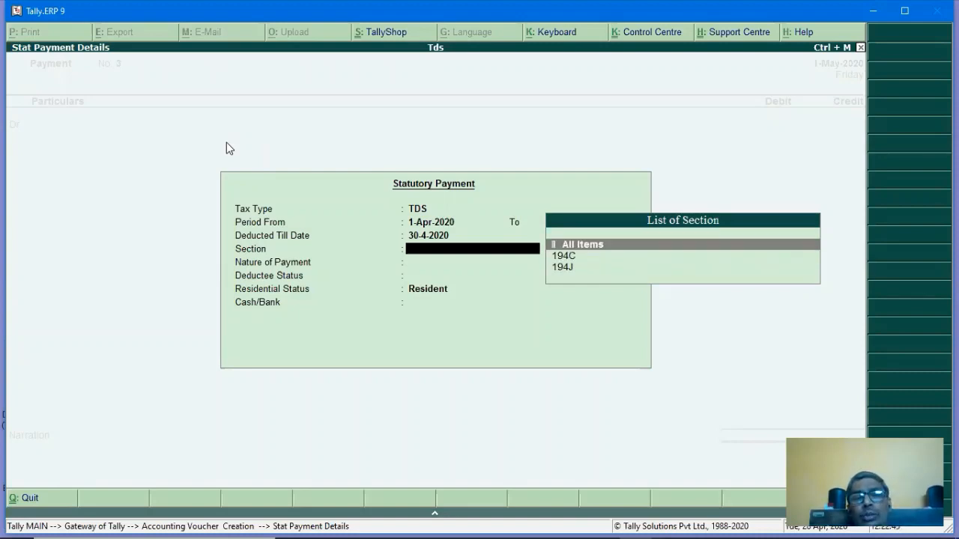
pyautogui.press('Return')
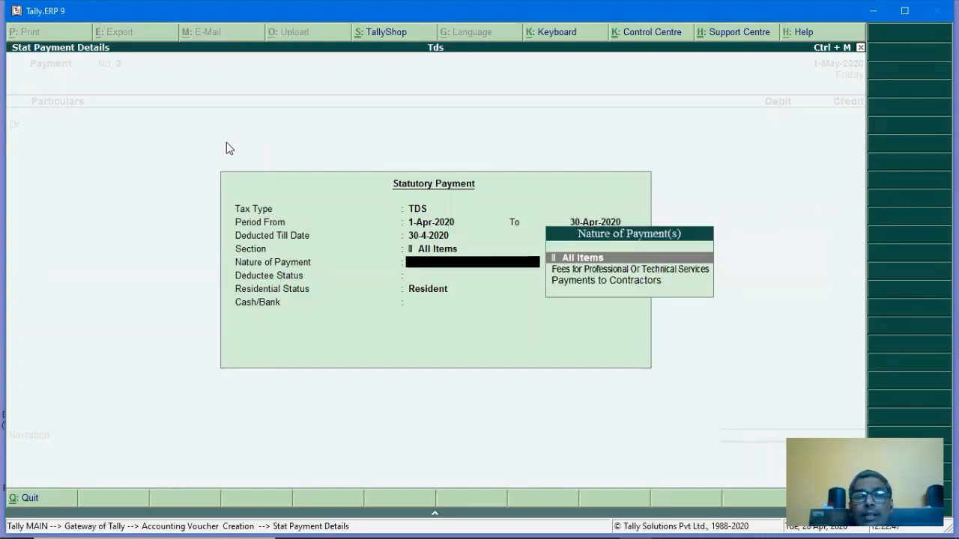
pyautogui.press('Return')
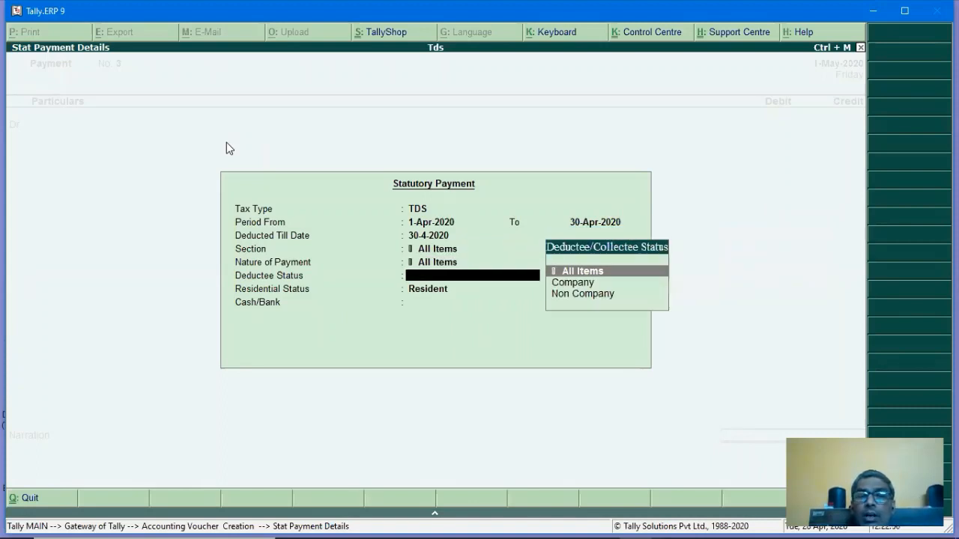
pyautogui.press('Return')
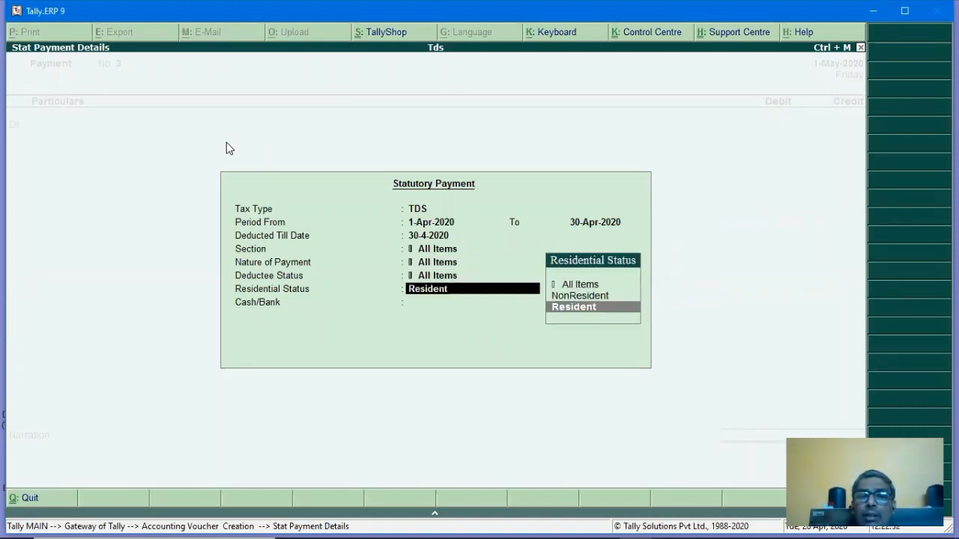
pyautogui.press('Return')
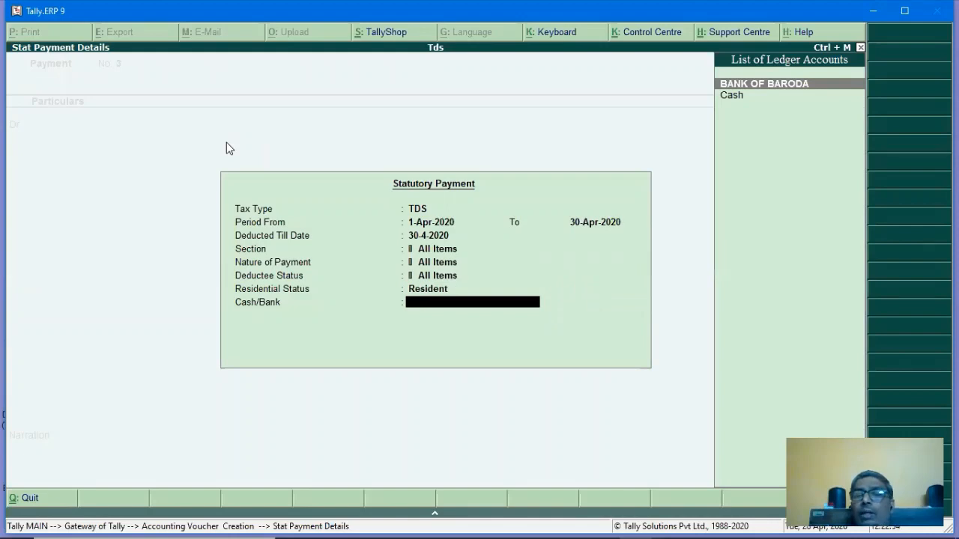
pyautogui.press('Return')
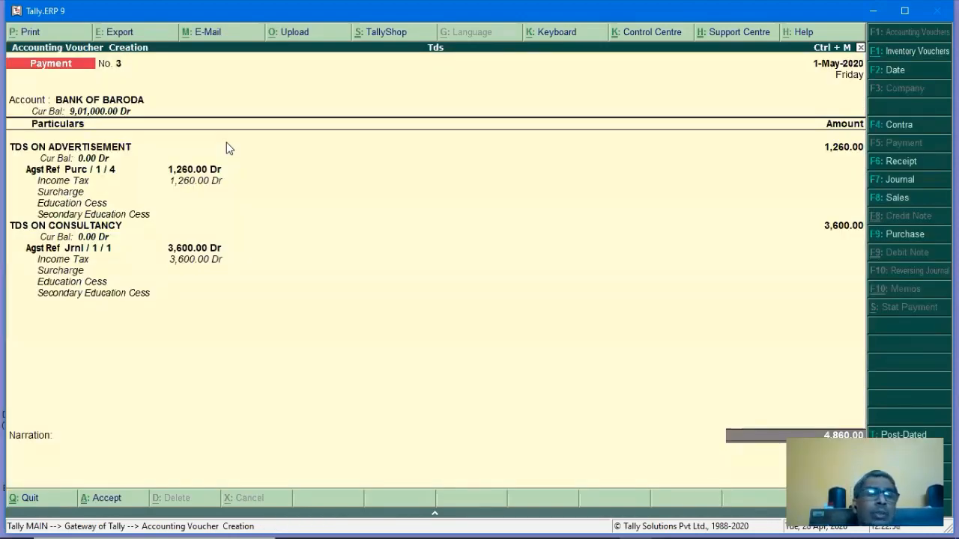
# Set the bank allocation to Cheque and save the 4,860.00 TDS payment.
pyautogui.press('Return')
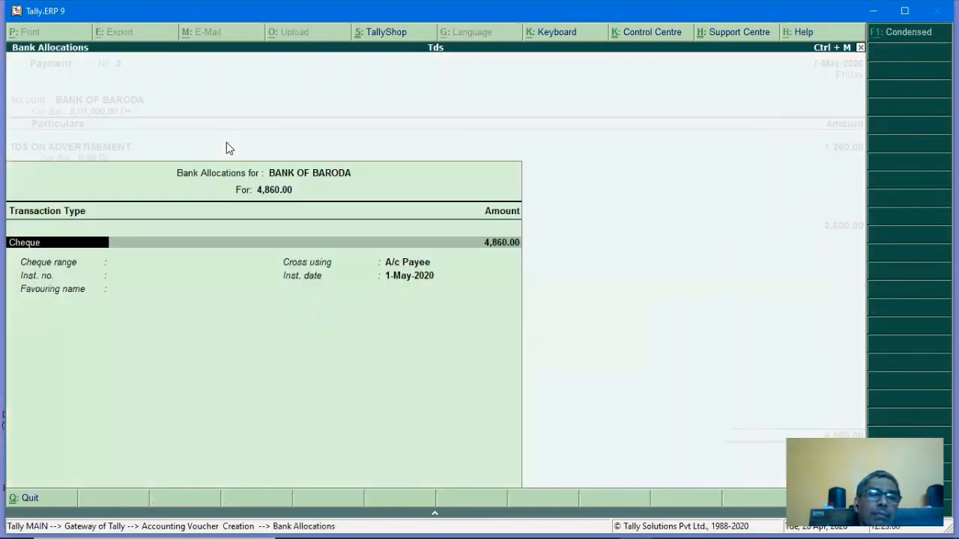
pyautogui.press('Return')
pyautogui.press('Return')
pyautogui.press('Return')
pyautogui.press('Return')
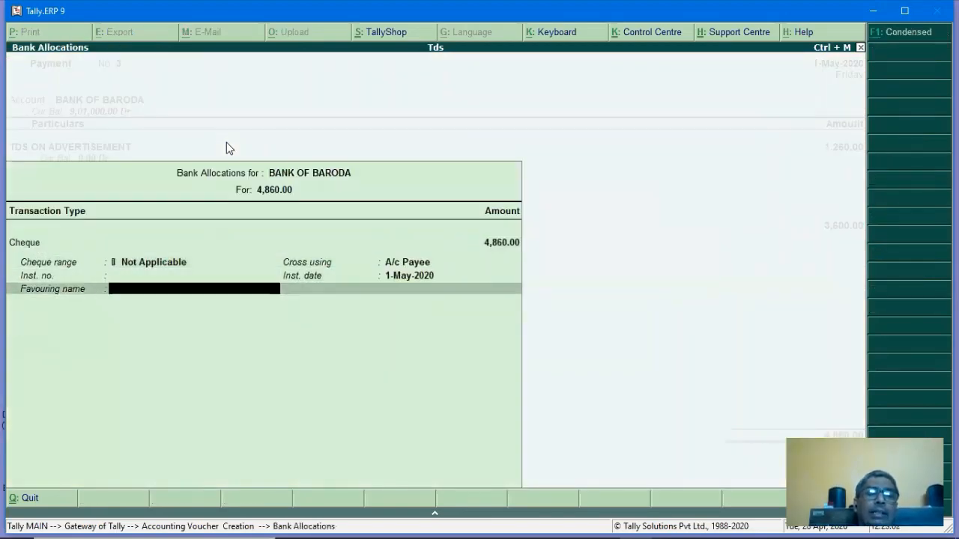
pyautogui.press('Return')
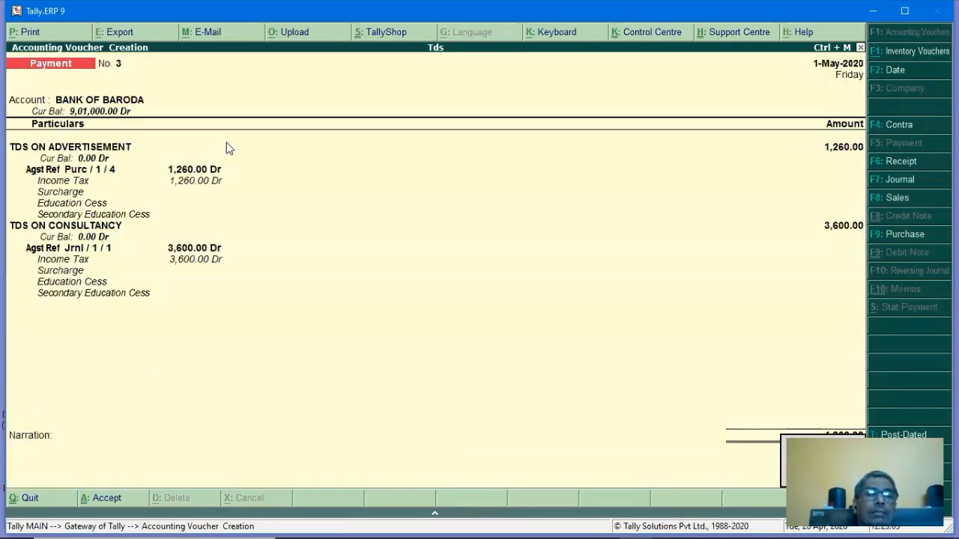
pyautogui.press('pageup')
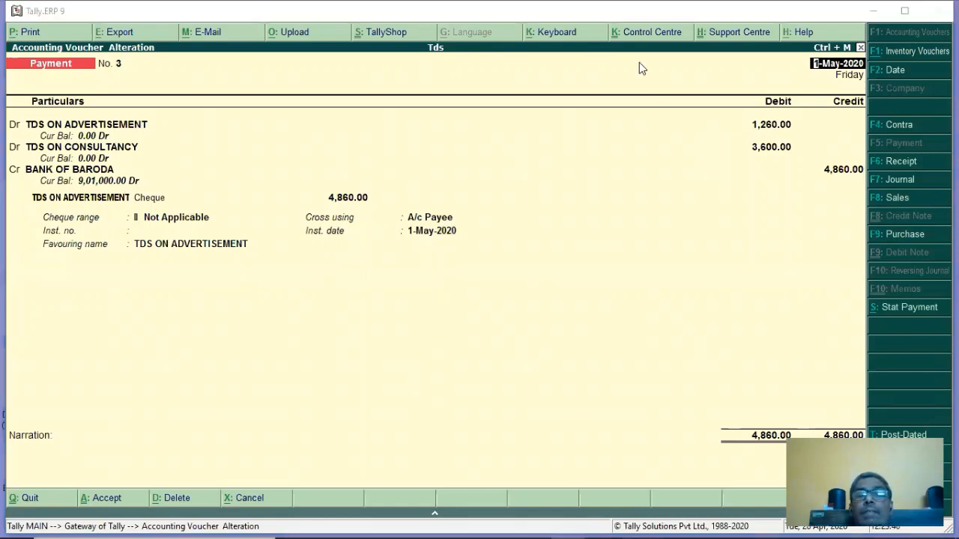
# Review payment No. 3's TDS on Advertisement line, then quit unchanged and close the blank voucher.
pyautogui.click(652, 235)
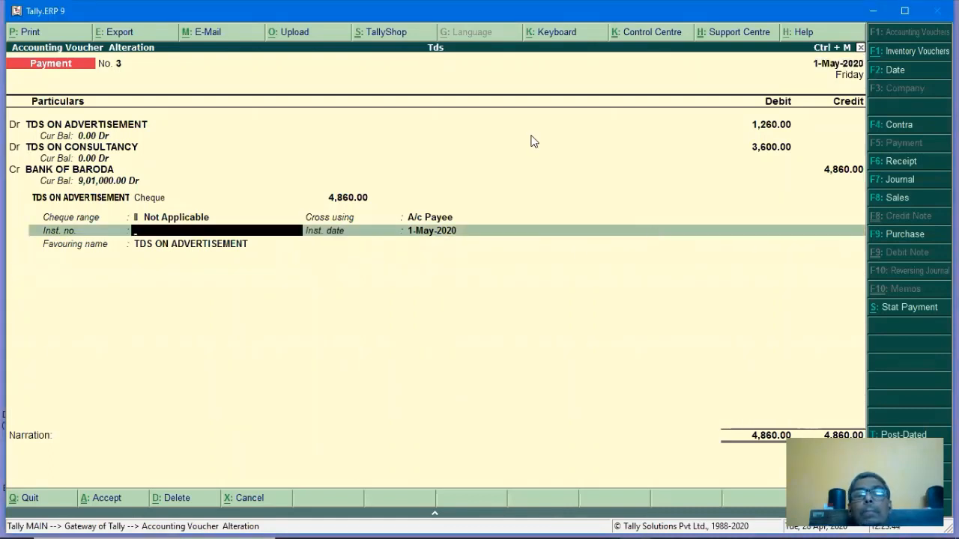
pyautogui.click(487, 128)
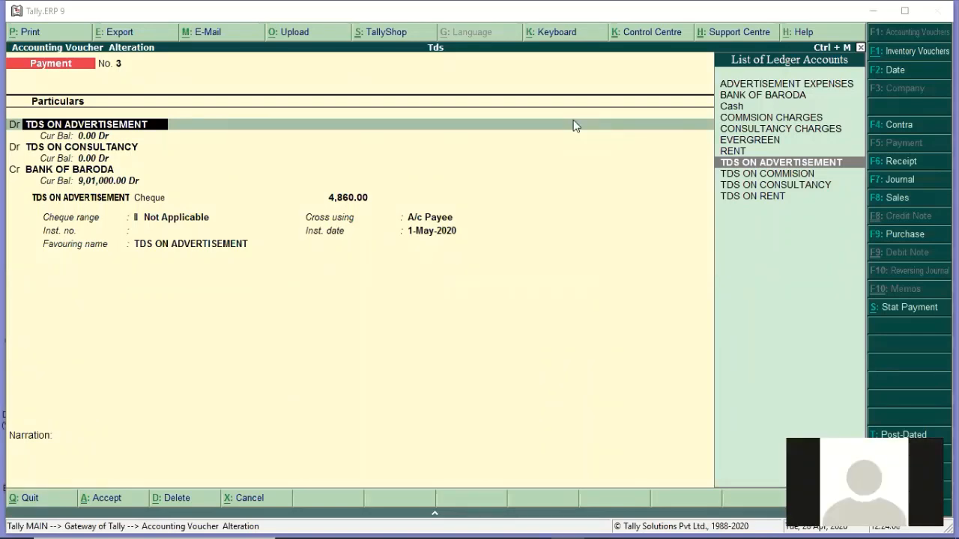
pyautogui.click(659, 287)
pyautogui.click(644, 216)
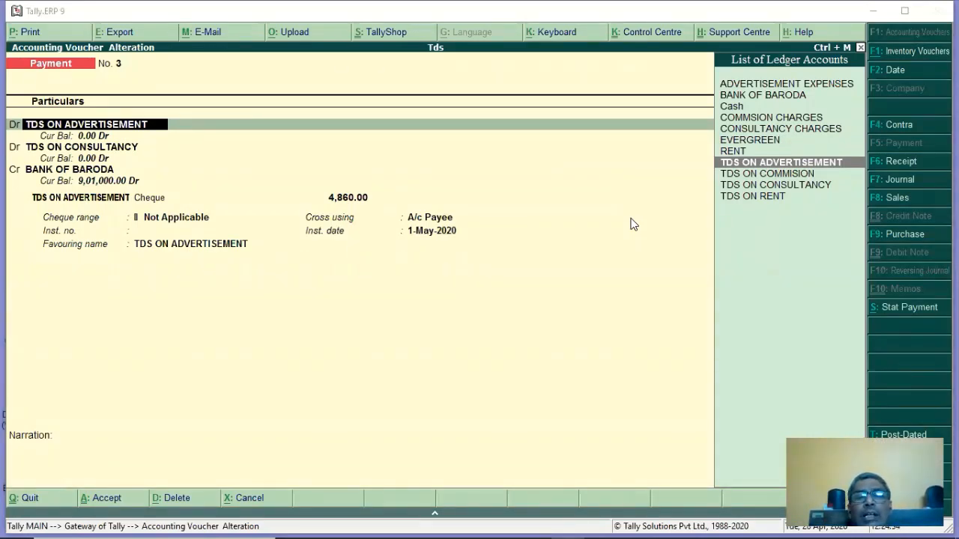
pyautogui.click(336, 285)
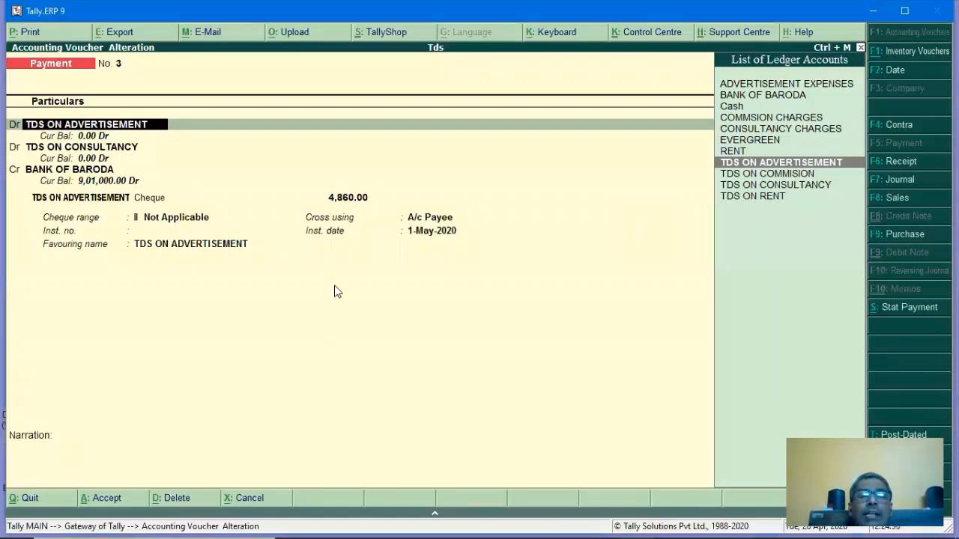
pyautogui.press('Escape')
pyautogui.press('Escape')
pyautogui.press('y')
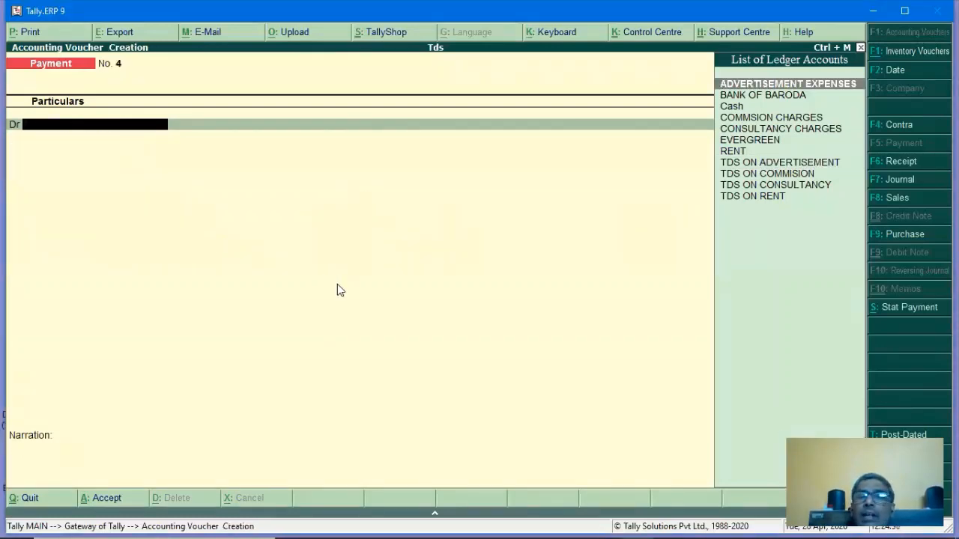
pyautogui.press('Escape')
# Open the Form 26Q report under Display > Statutory Reports > TDS Reports.
pyautogui.press('d')
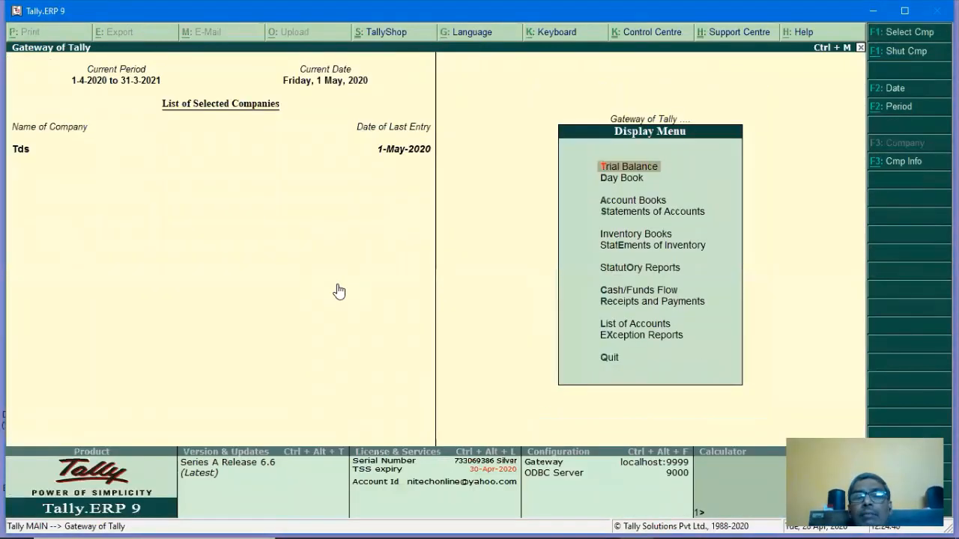
pyautogui.press('Down')
pyautogui.press('Down')
pyautogui.press('Down')
pyautogui.press('Down')
pyautogui.press('Down')
pyautogui.press('Down')
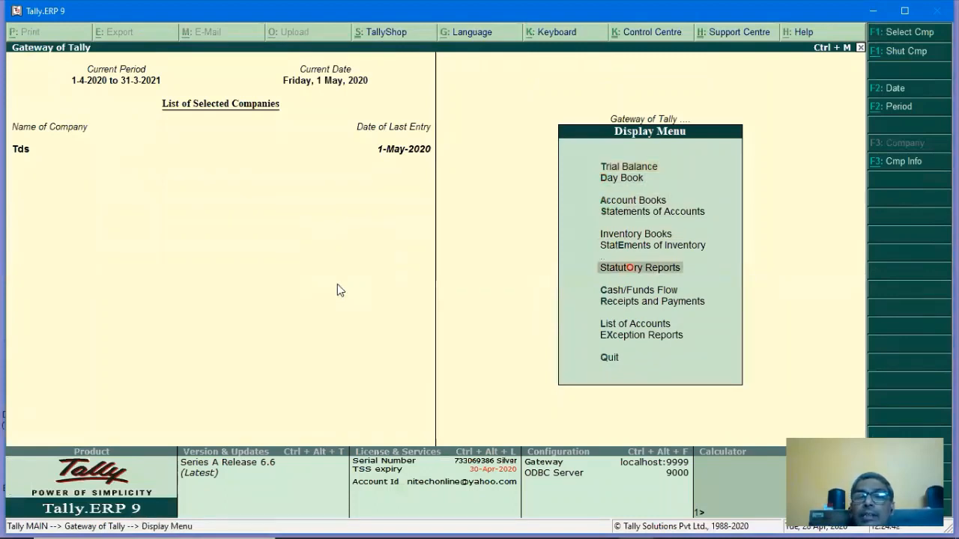
pyautogui.press('Return')
pyautogui.press('Return')
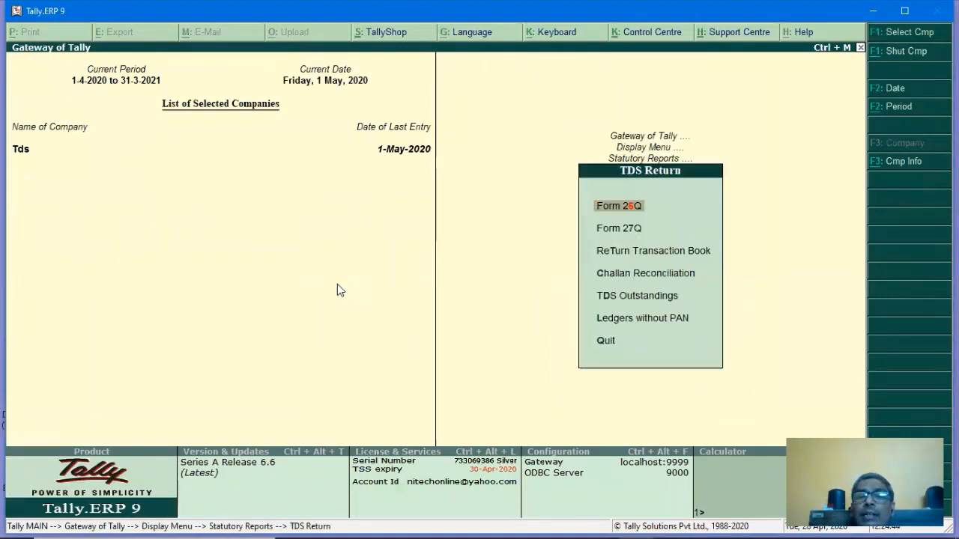
pyautogui.press('Return')
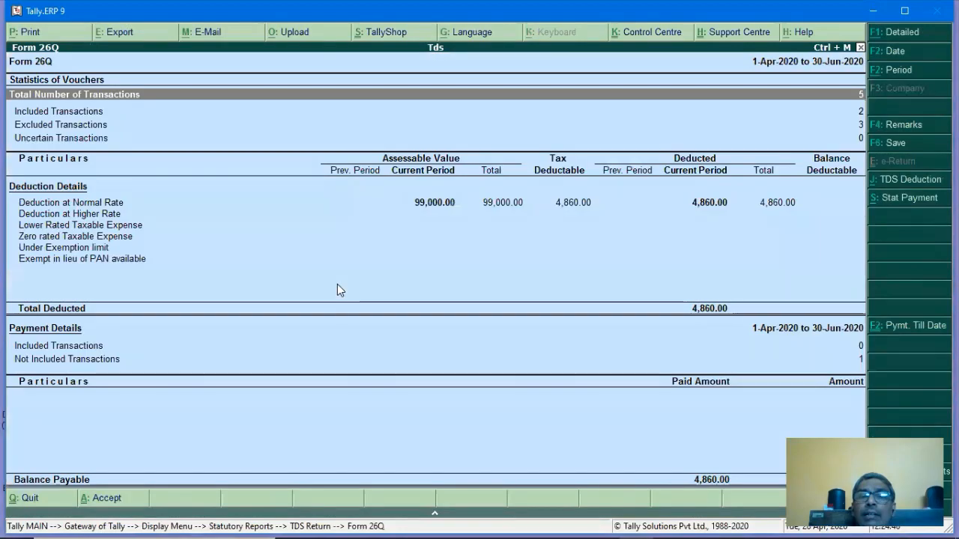
pyautogui.press('Down')
pyautogui.press('Down')
pyautogui.press('Down')
pyautogui.press('Down')
pyautogui.press('Down')
# Inspect normal-rate deductions for professional fees and contractor payments, then return to the summary.
pyautogui.press('Up')
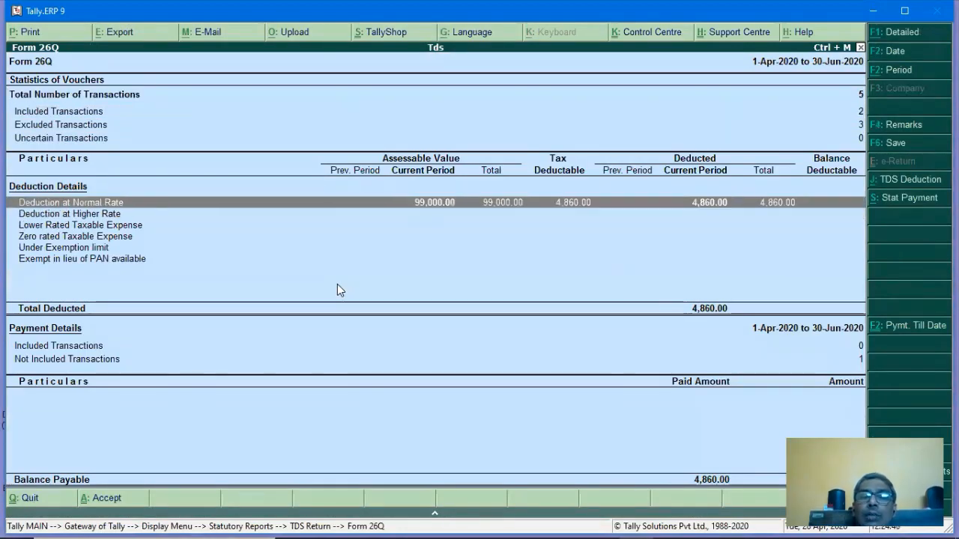
pyautogui.press('Return')
pyautogui.press('Return')
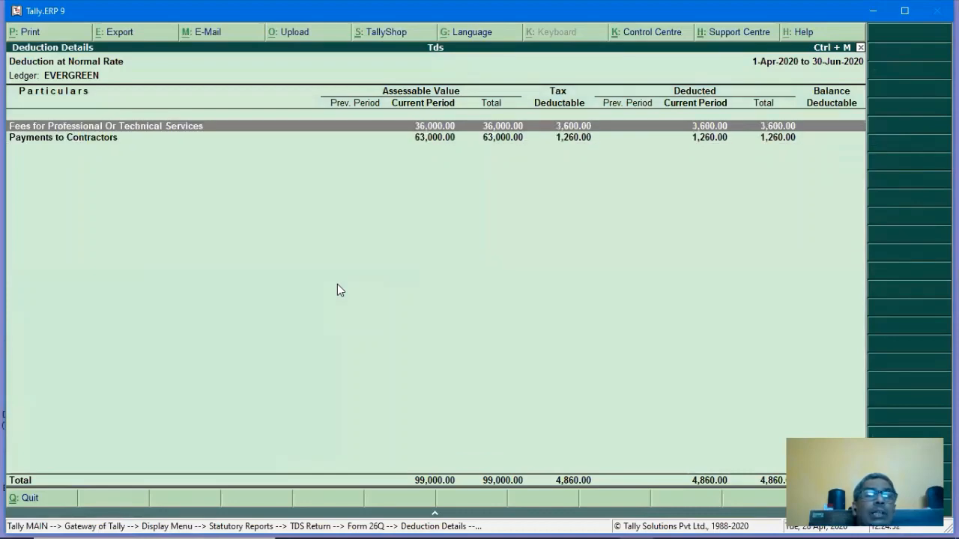
pyautogui.press('Down')
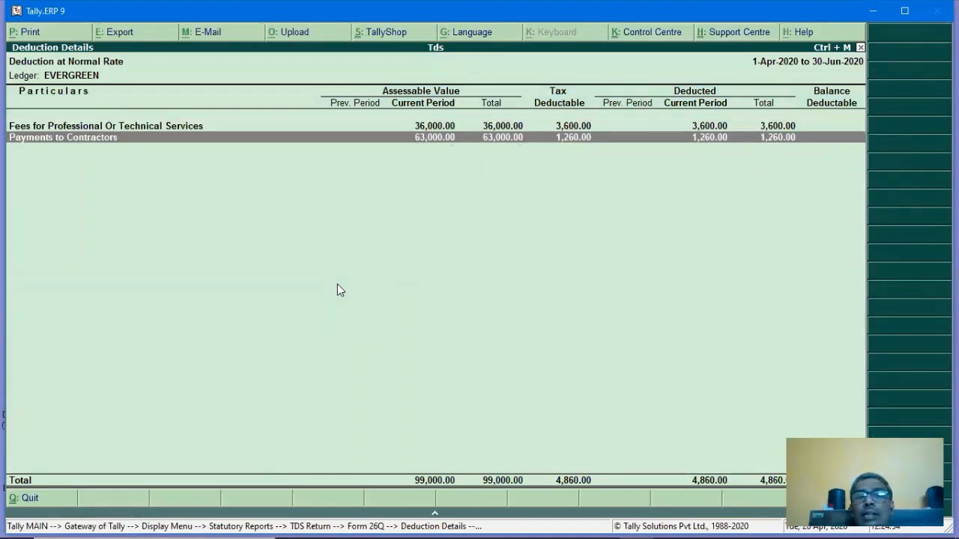
pyautogui.press('Up')
pyautogui.press('Down')
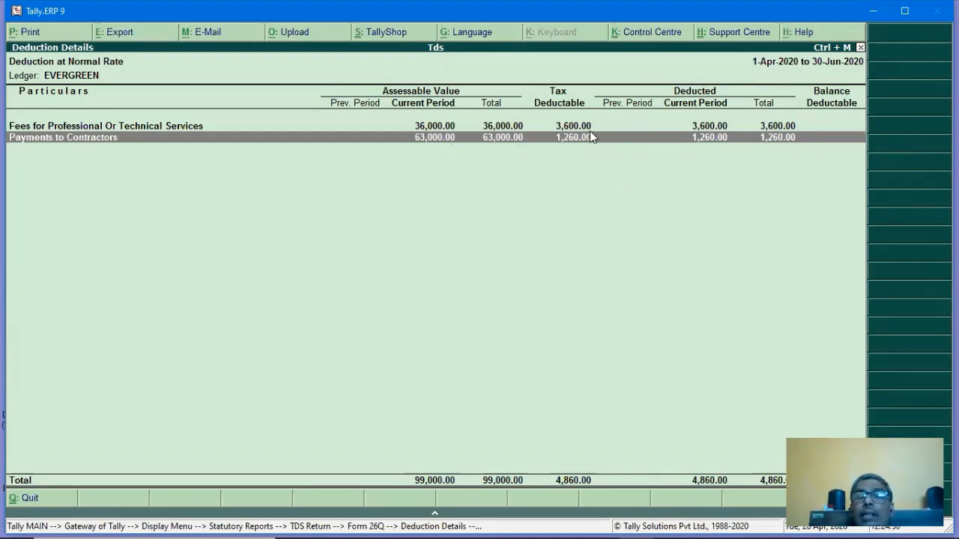
pyautogui.click(566, 128)
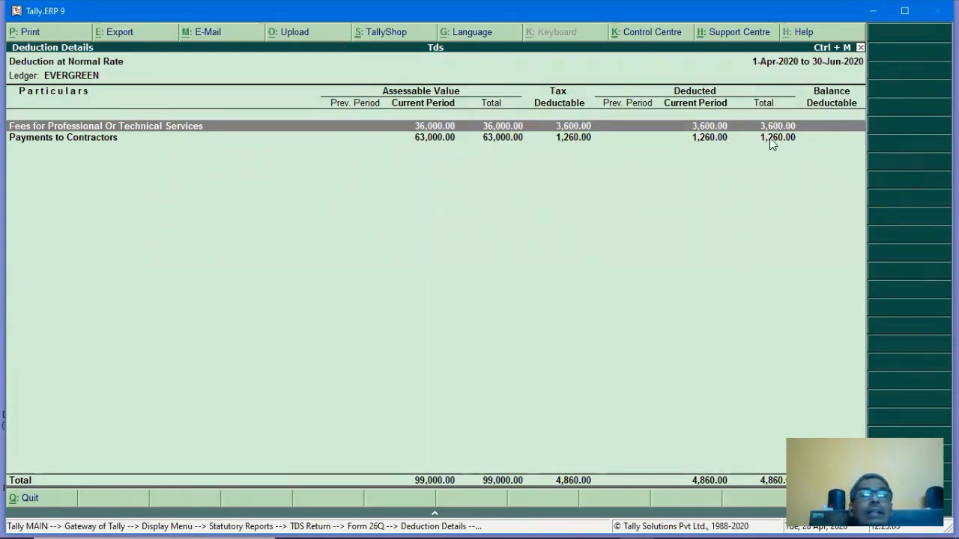
pyautogui.press('Escape')
pyautogui.press('Escape')
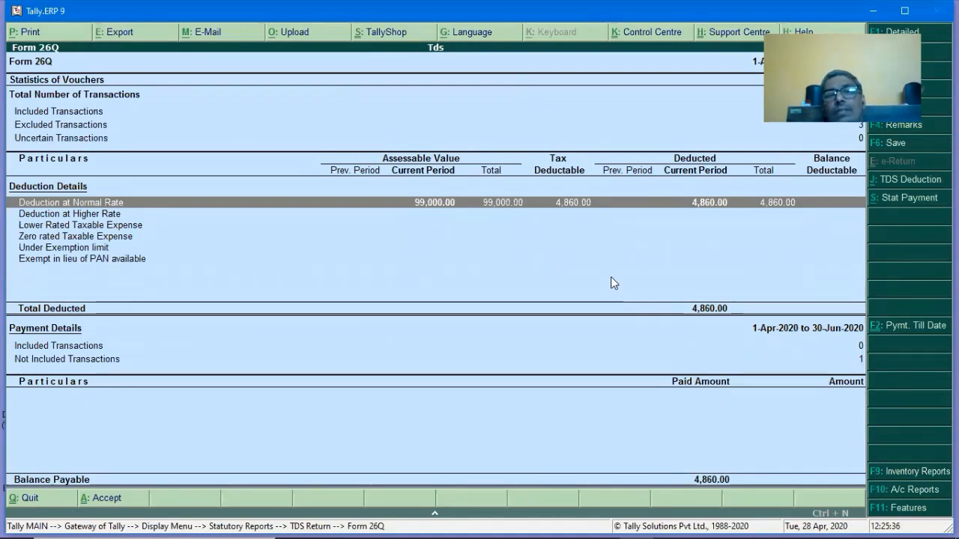
# Check the Form 27Q report's transaction statistics.
pyautogui.press('Escape')
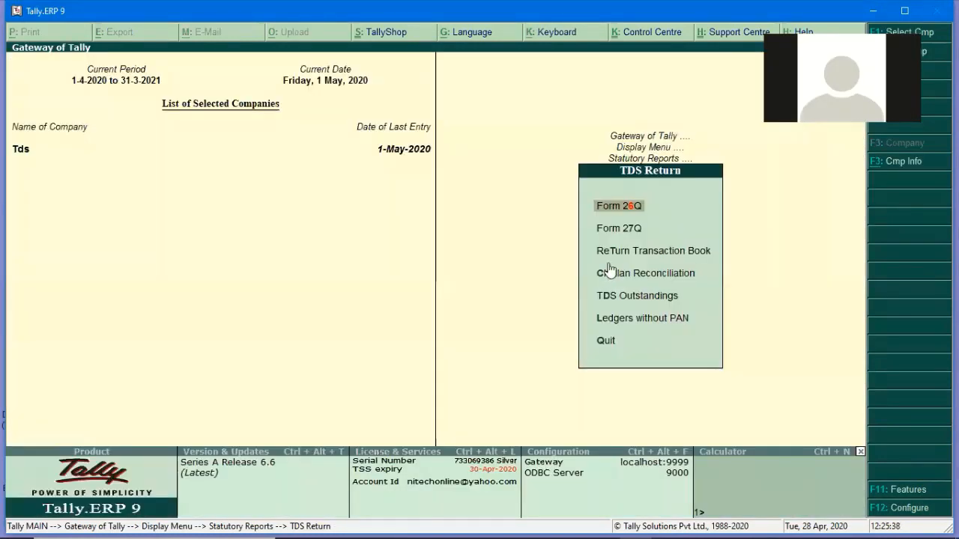
pyautogui.press('Down')
pyautogui.press('Return')
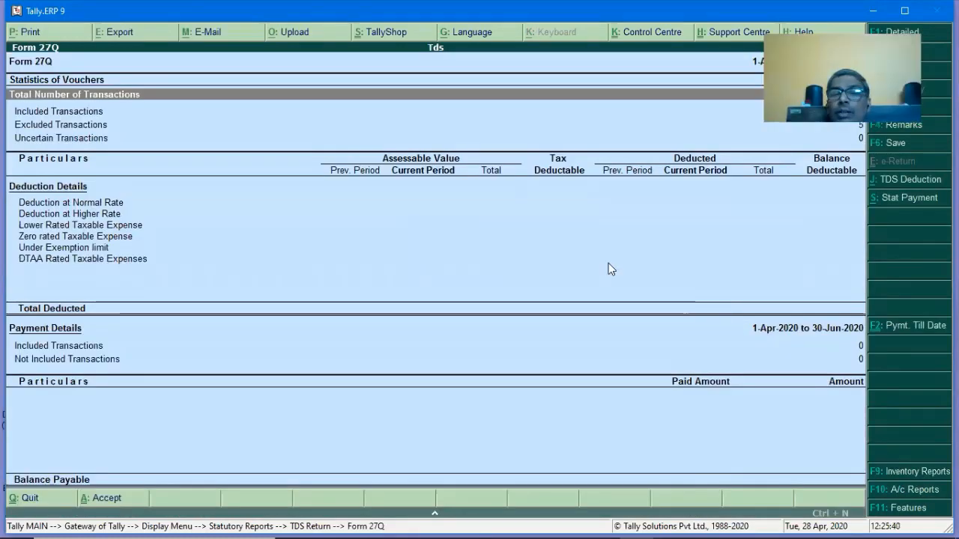
pyautogui.press('Down')
pyautogui.press('Down')
pyautogui.press('Escape')
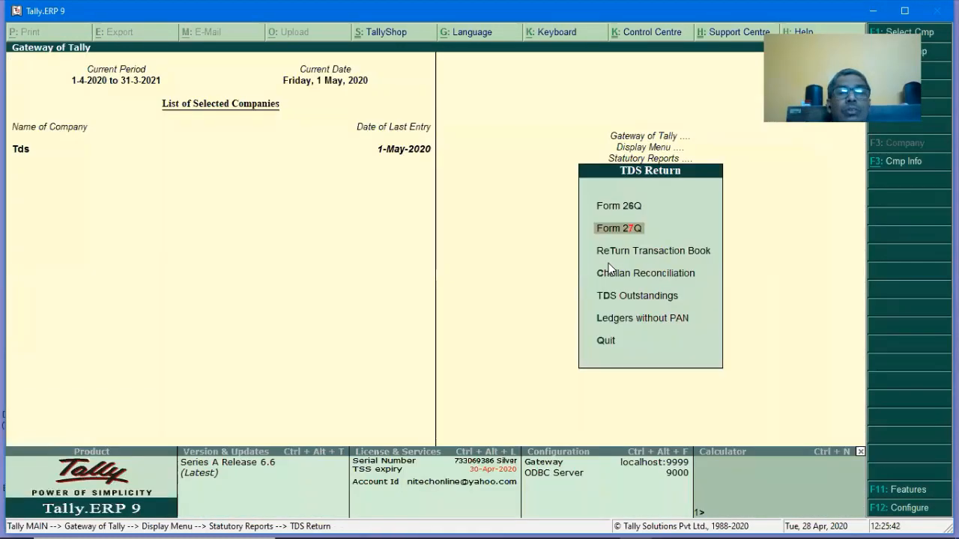
# View the empty Return Transaction Book, then open TDS Challan Reconciliation.
pyautogui.press('Down')
pyautogui.press('Down')
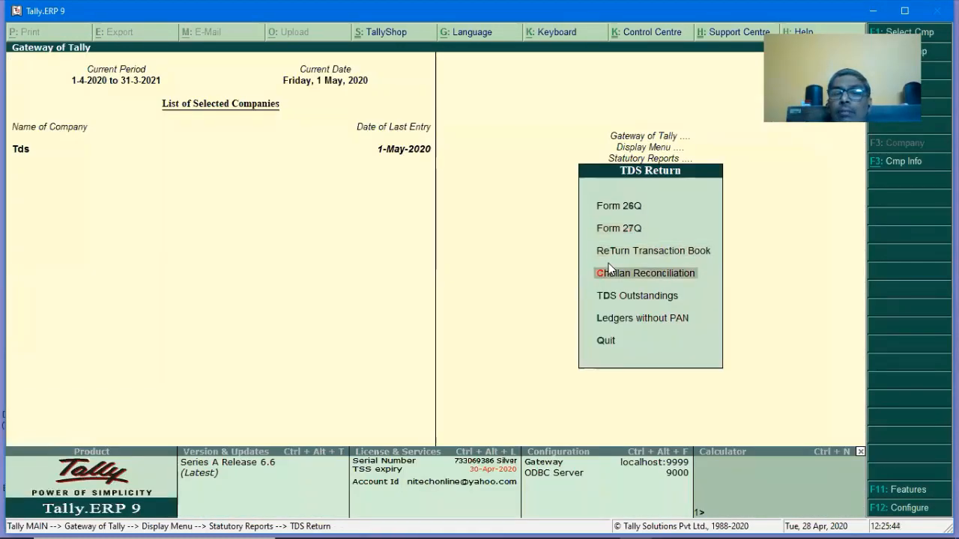
pyautogui.press('Up')
pyautogui.press('Return')
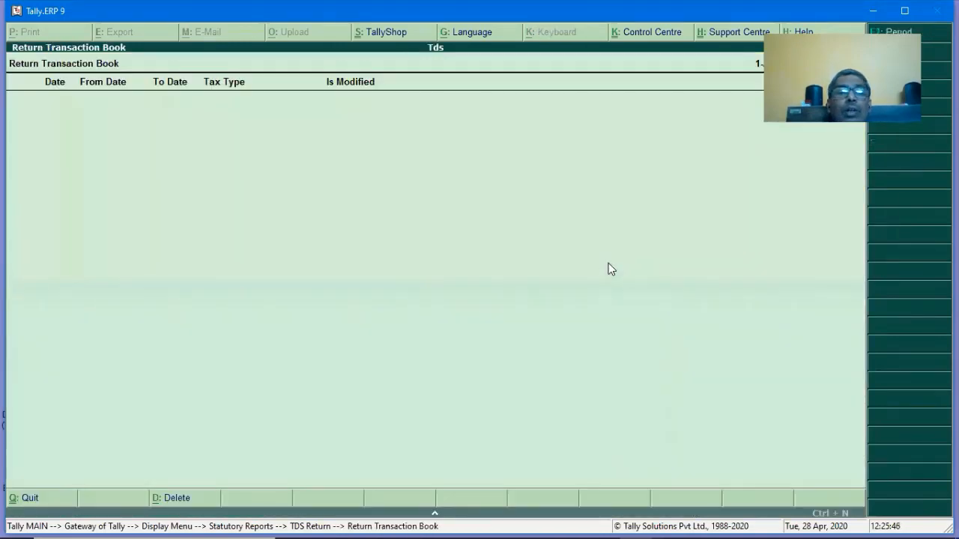
pyautogui.press('Escape')
pyautogui.press('Down')
pyautogui.press('Return')
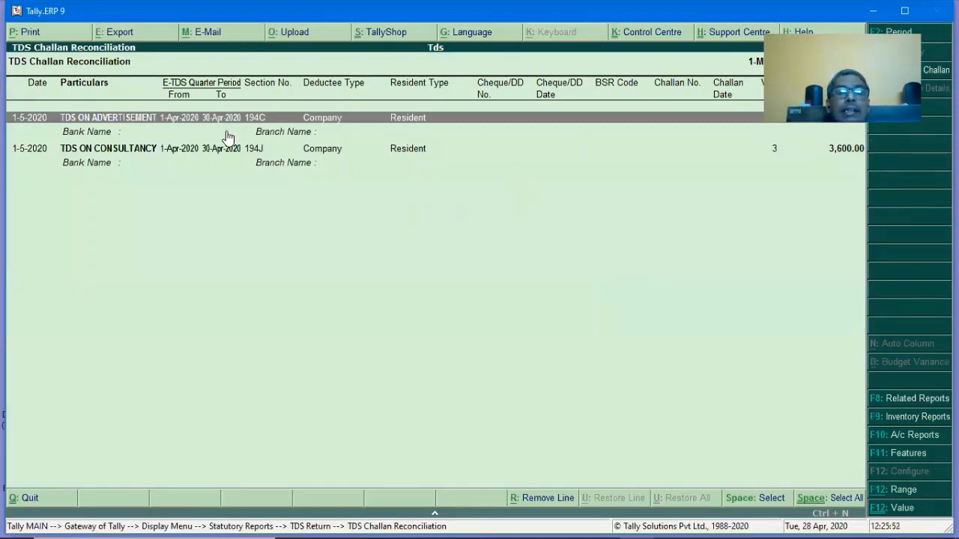
# Print-preview the TDS Challan Reconciliation, then open the TDS Outstandings report.
pyautogui.hotkey('alt', 'p')
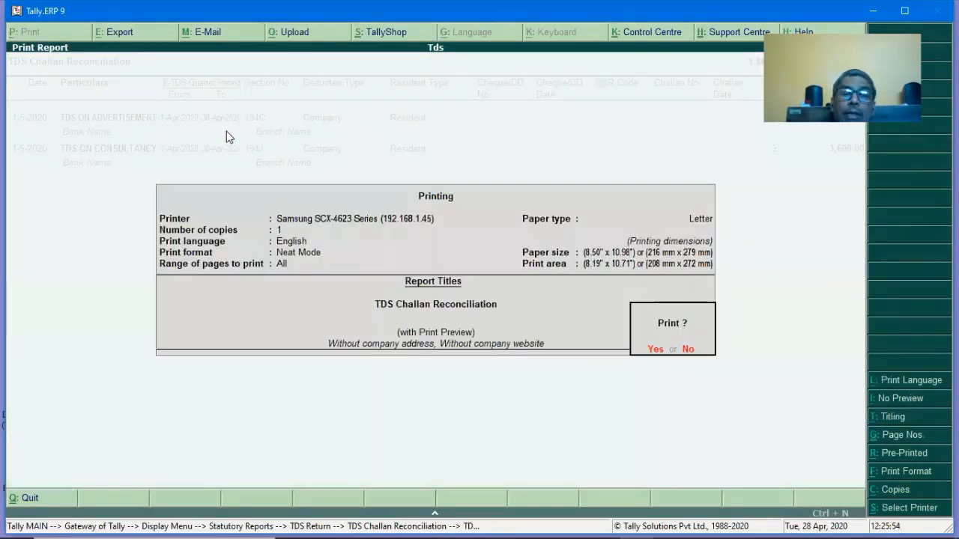
pyautogui.press('Return')
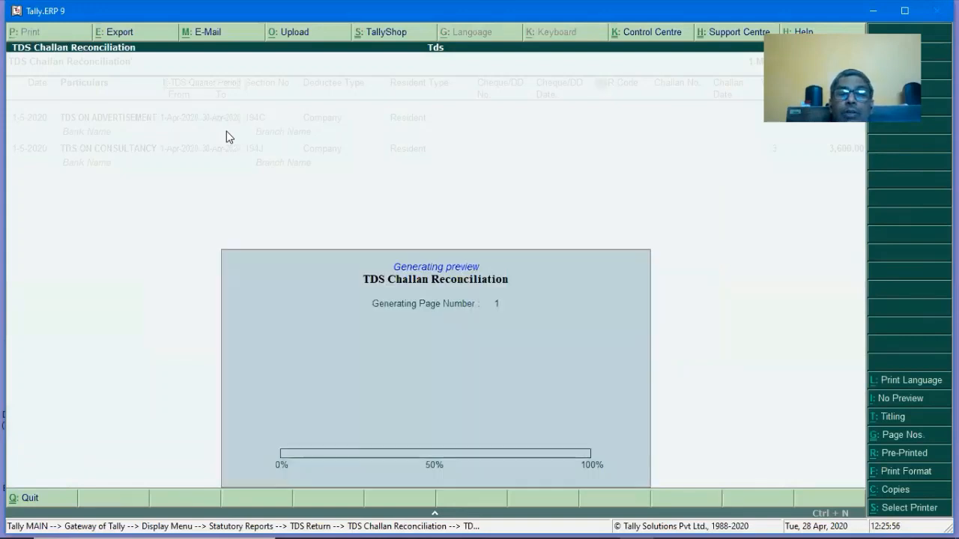
pyautogui.press('Escape')
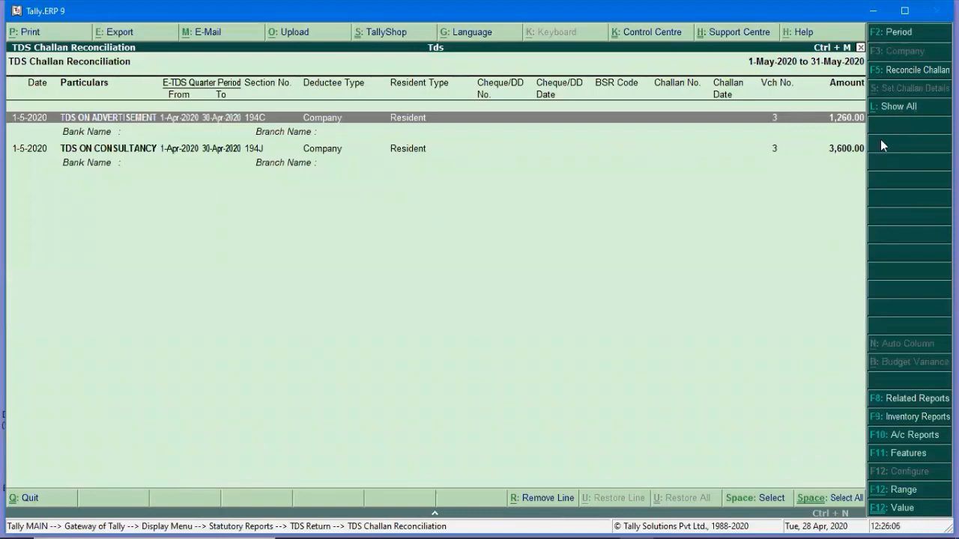
pyautogui.press('Escape')
pyautogui.press('Down')
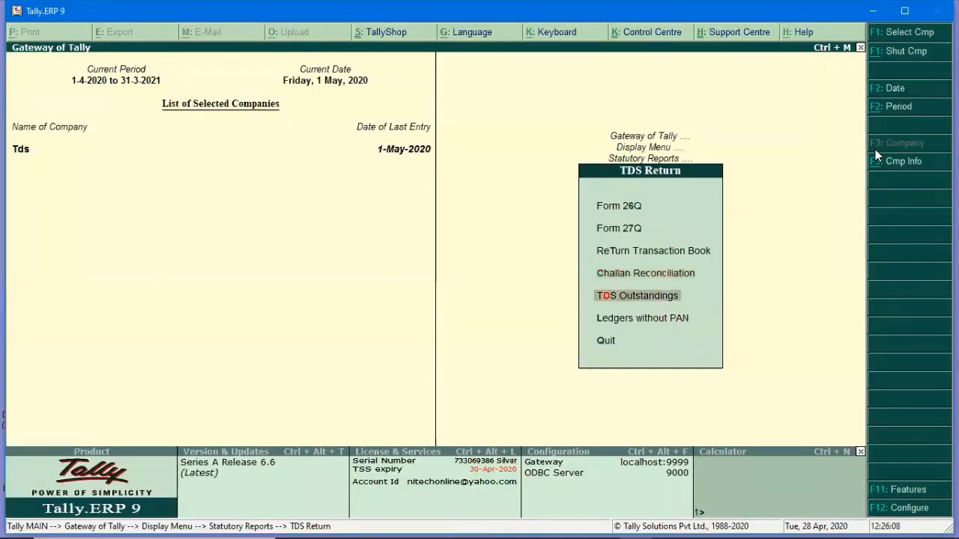
pyautogui.press('Return')
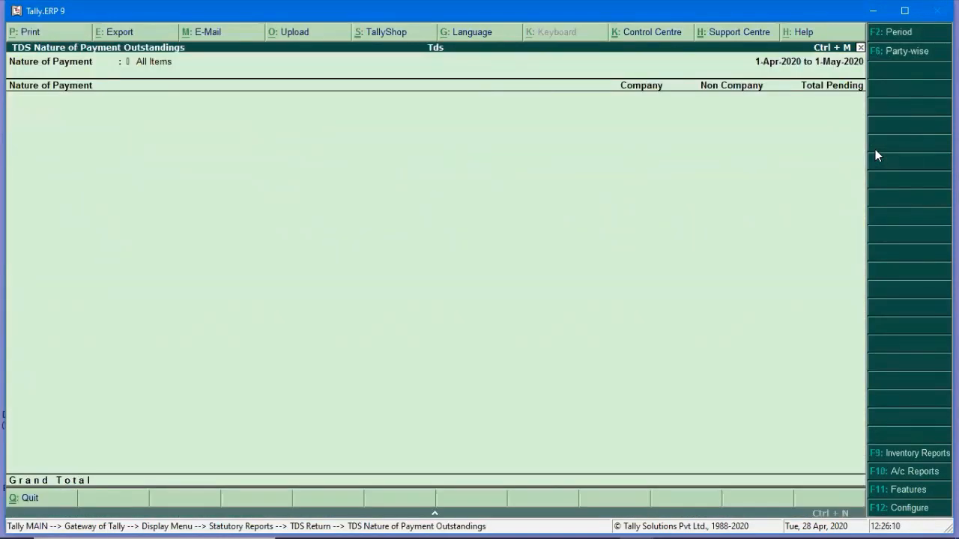
# Close TDS Outstandings and open the Day Book from the Display menu.
pyautogui.press('Escape')
pyautogui.press('Escape')
pyautogui.press('Escape')
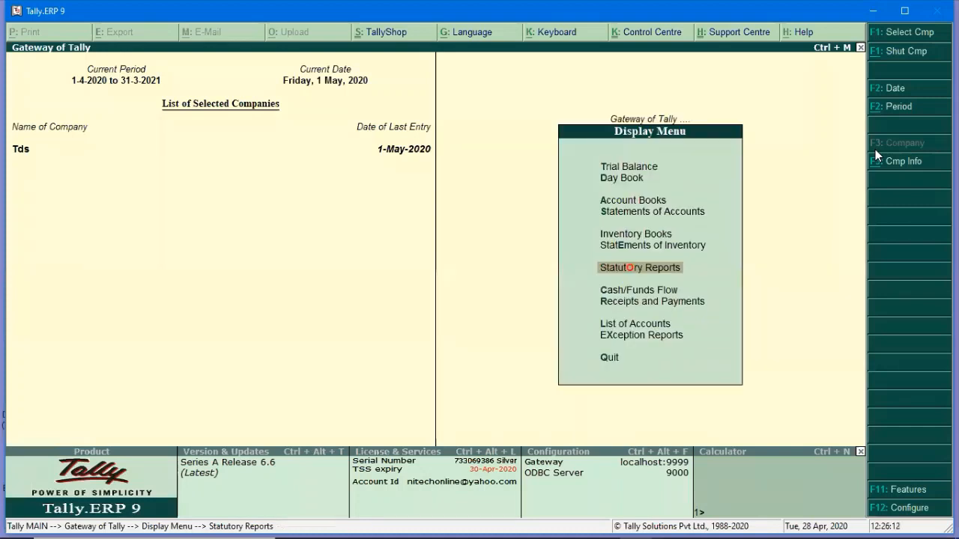
pyautogui.press('Escape')
pyautogui.press('Up')
pyautogui.press('Up')
pyautogui.press('Up')
pyautogui.press('Up')
pyautogui.press('Up')
pyautogui.press('Up')
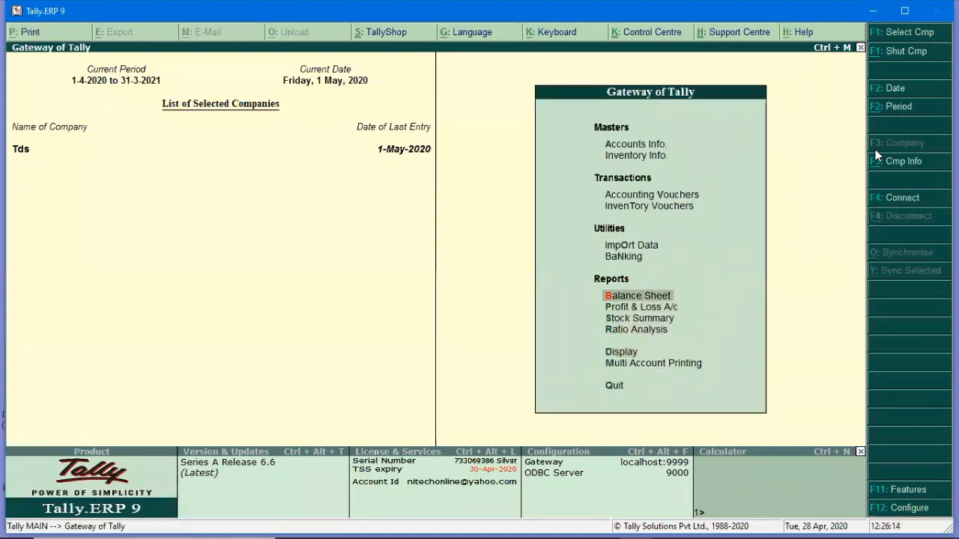
pyautogui.press('d')
pyautogui.press('Down')
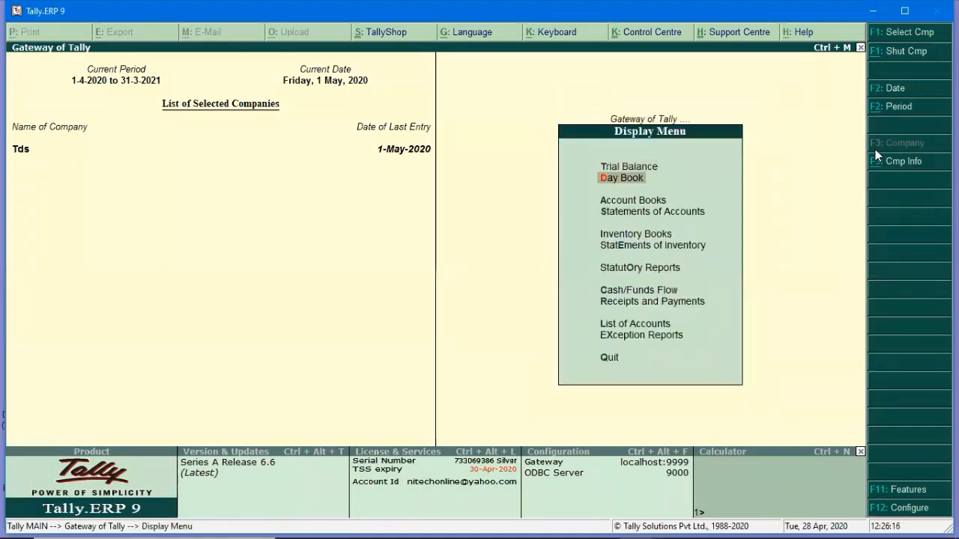
pyautogui.press('Return')
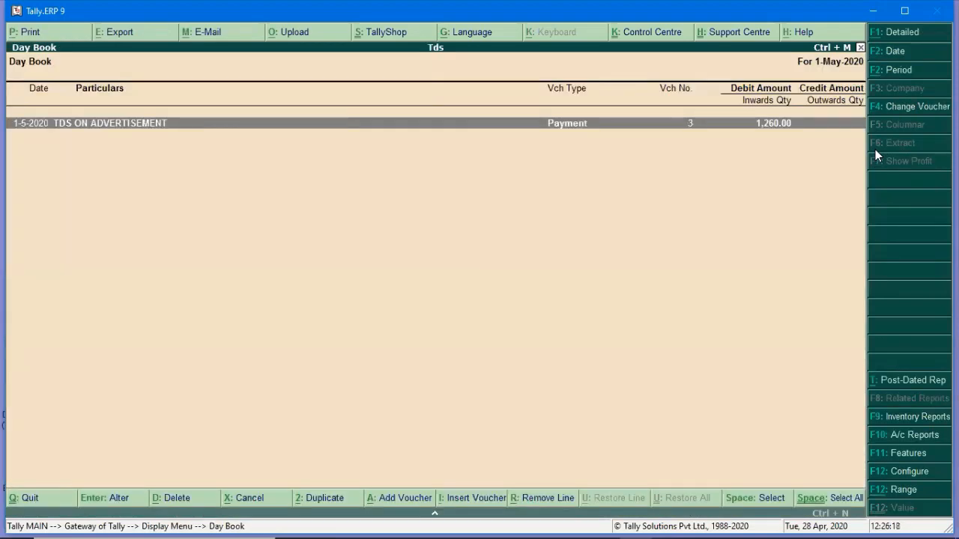
# Delete the 4,860.00 TDS payment voucher No. 3 and close the emptied Day Book.
pyautogui.press('Return')
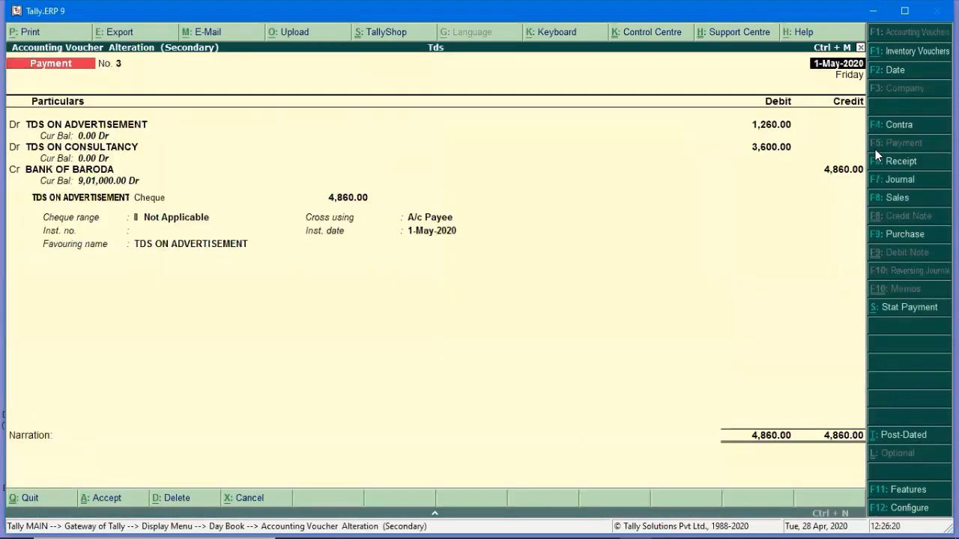
pyautogui.hotkey('alt', 'd')
pyautogui.press('Return')
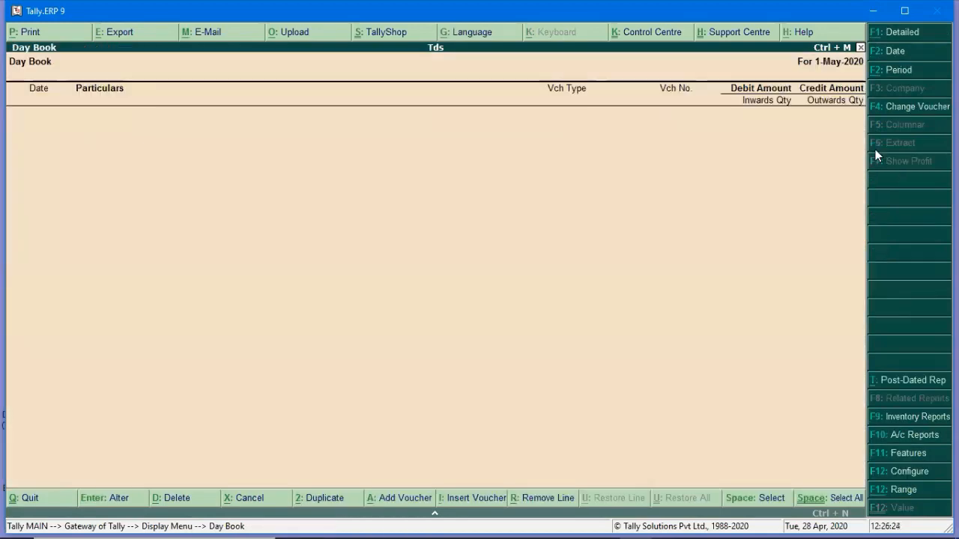
pyautogui.press('Escape')
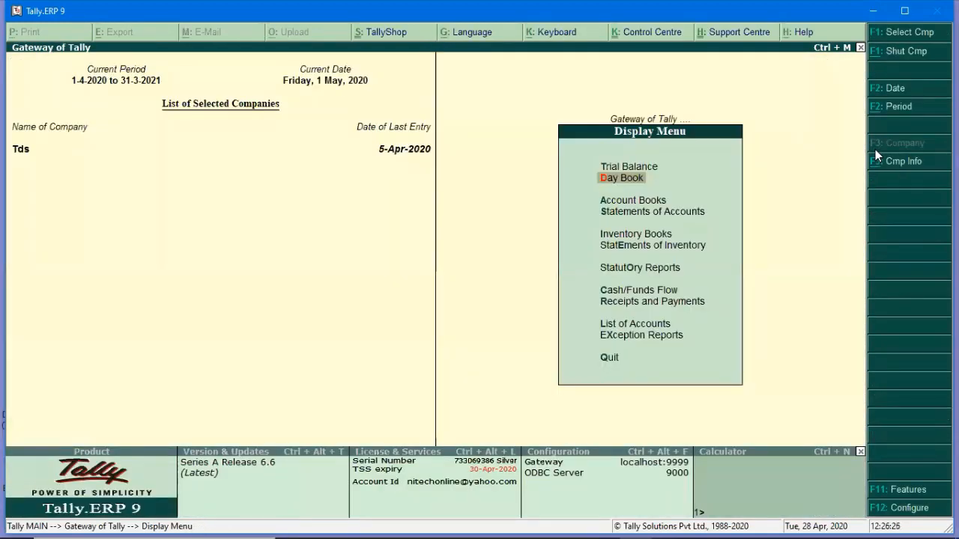
pyautogui.press('Down')
pyautogui.press('Down')
pyautogui.press('Down')
pyautogui.press('Down')
pyautogui.press('Down')
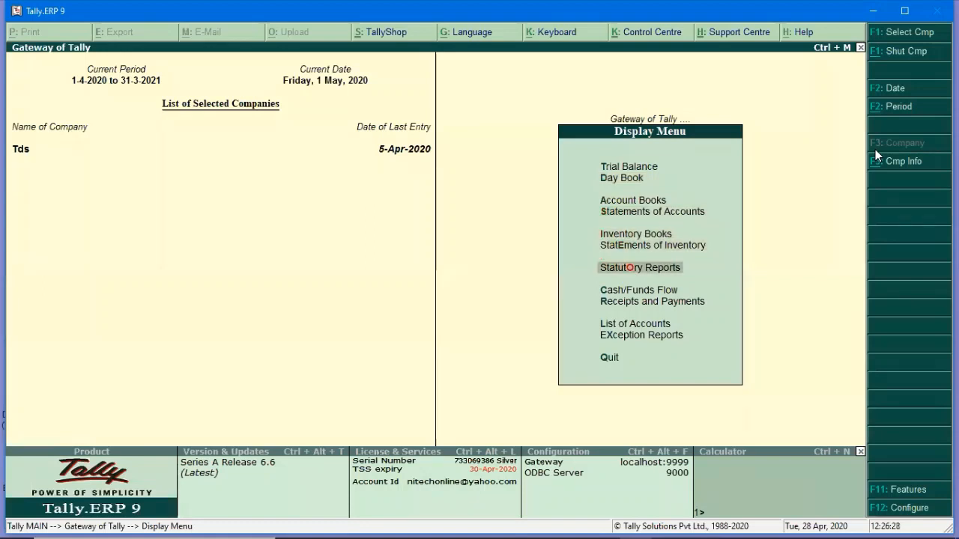
# Open TDS Outstandings by nature of payment and review the professional fees and contractor rows (4,860 pending).
pyautogui.press('Return')
pyautogui.press('Return')
pyautogui.press('Down')
pyautogui.press('Down')
pyautogui.press('Down')
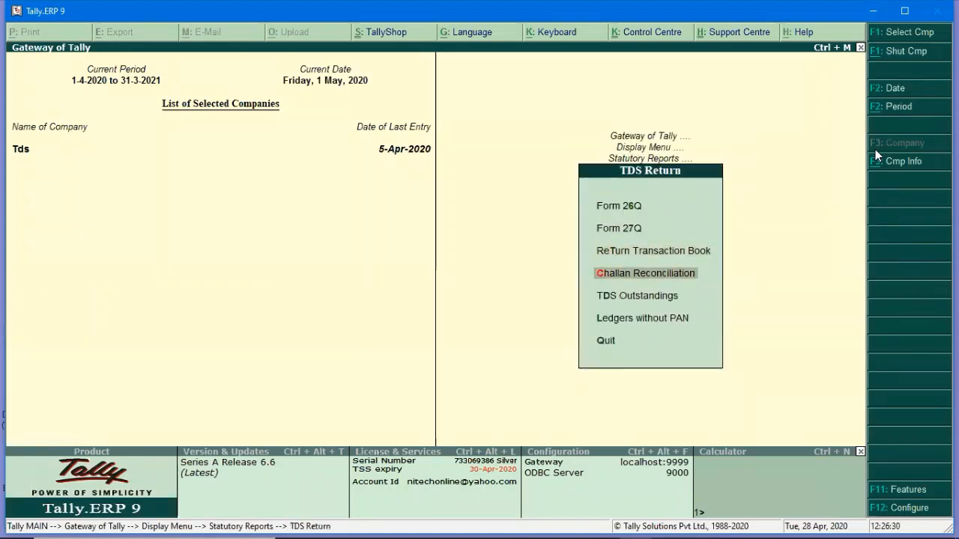
pyautogui.press('Return')
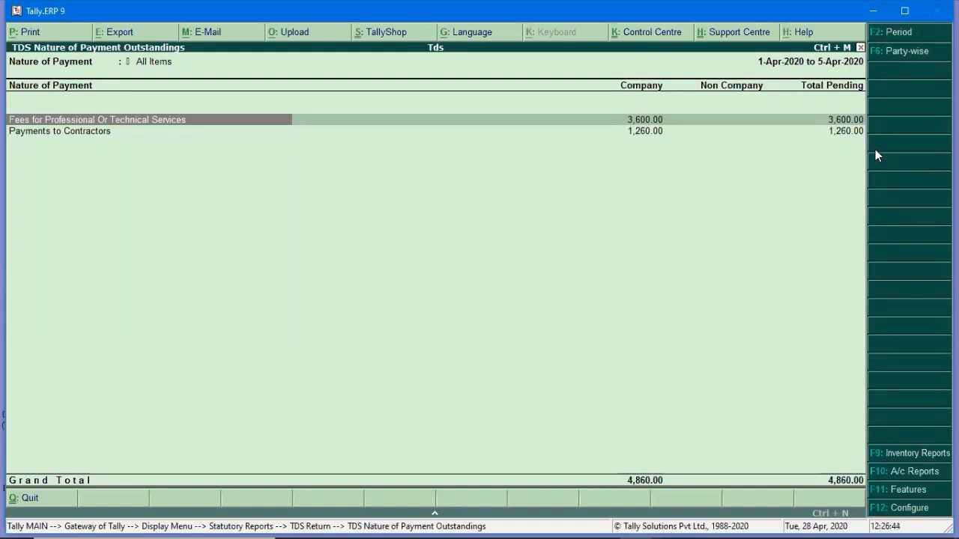
pyautogui.press('Down')
pyautogui.press('Up')
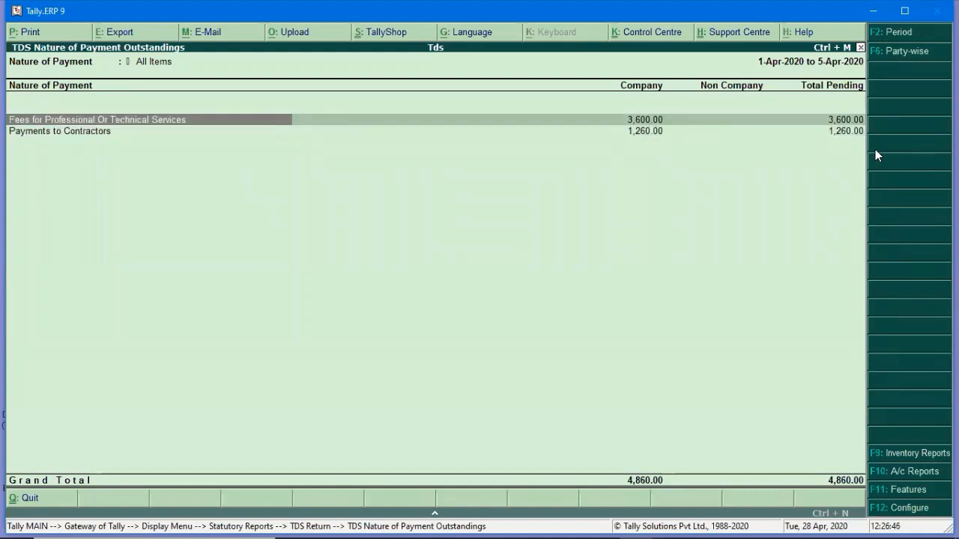
pyautogui.press('Escape')
pyautogui.press('Escape')
pyautogui.press('Escape')
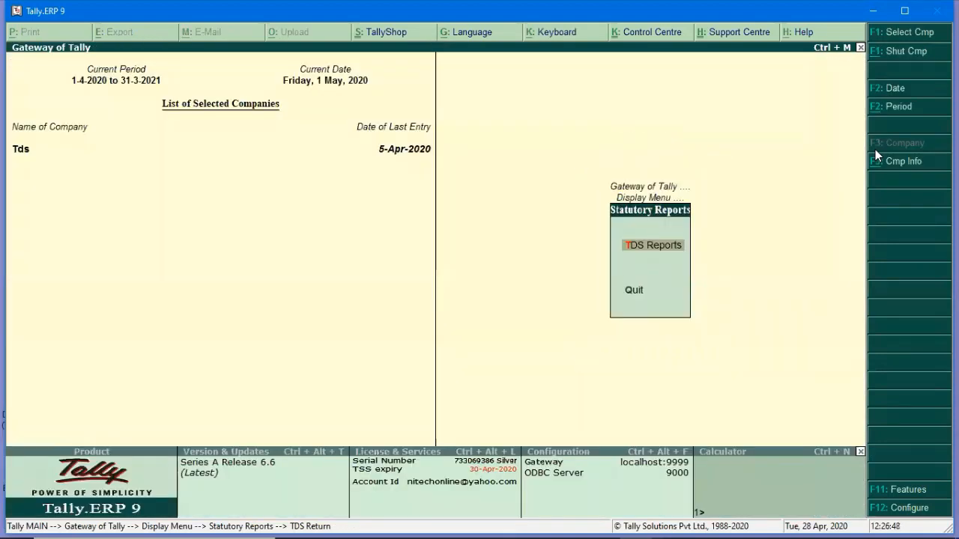
# Start a new payment voucher dated 2-May-2020.
pyautogui.press('Escape')
pyautogui.press('Up')
pyautogui.press('Up')
pyautogui.press('Up')
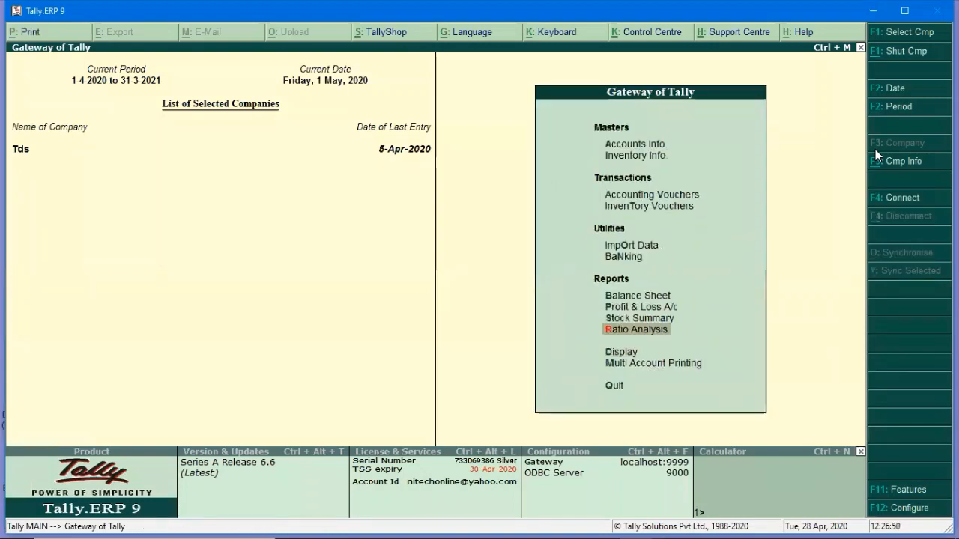
pyautogui.press('Up')
pyautogui.press('Up')
pyautogui.press('Up')
pyautogui.press('Up')
pyautogui.press('Up')
pyautogui.press('Return')
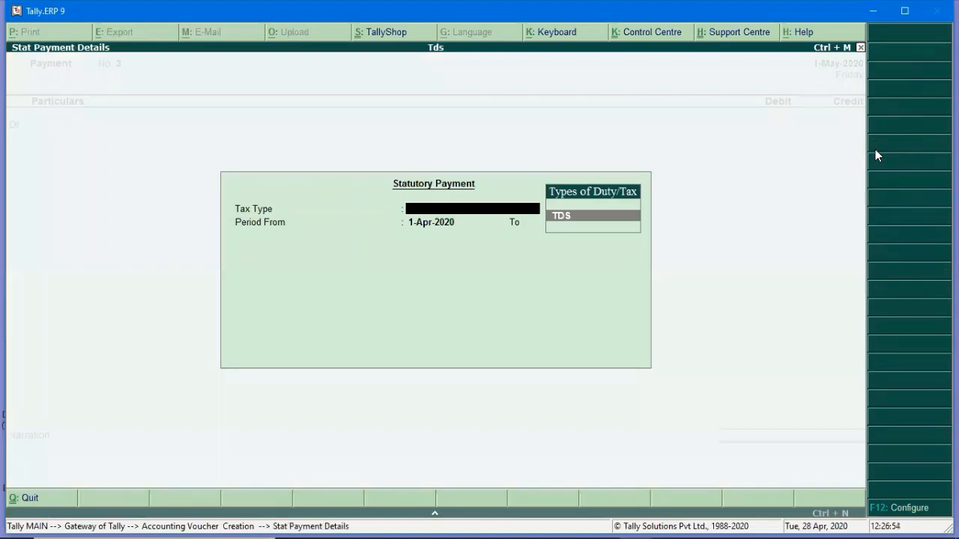
pyautogui.press('Return')
pyautogui.press('Return')
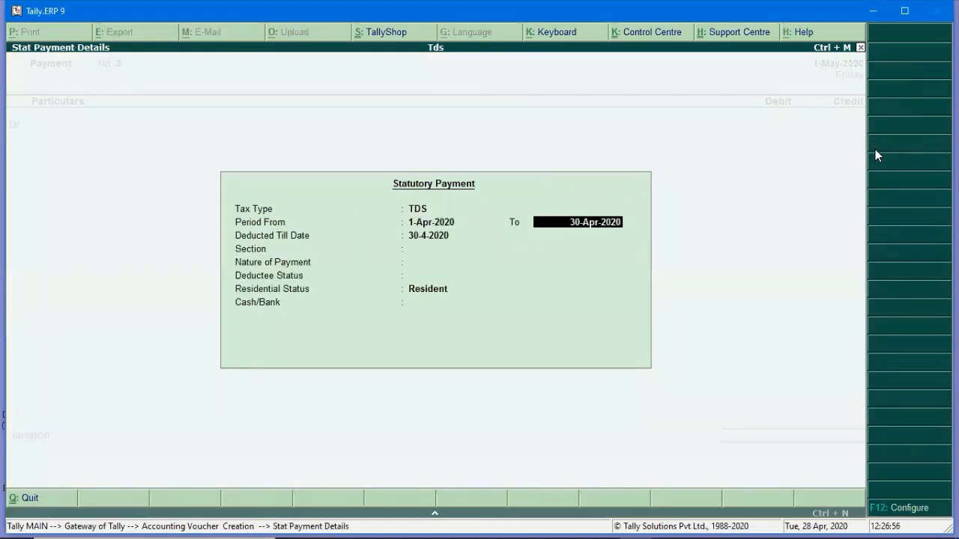
pyautogui.press('Return')
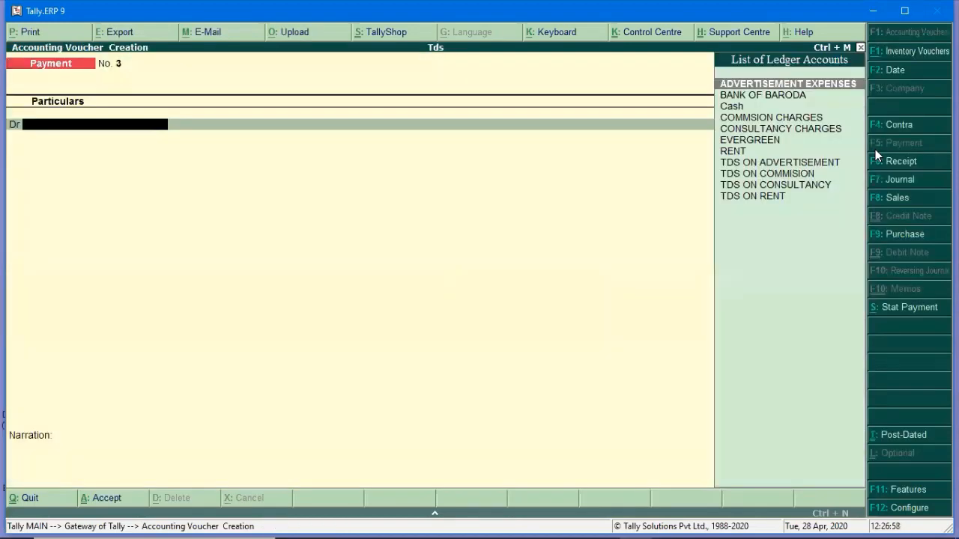
pyautogui.press('F2')
pyautogui.press('Return')
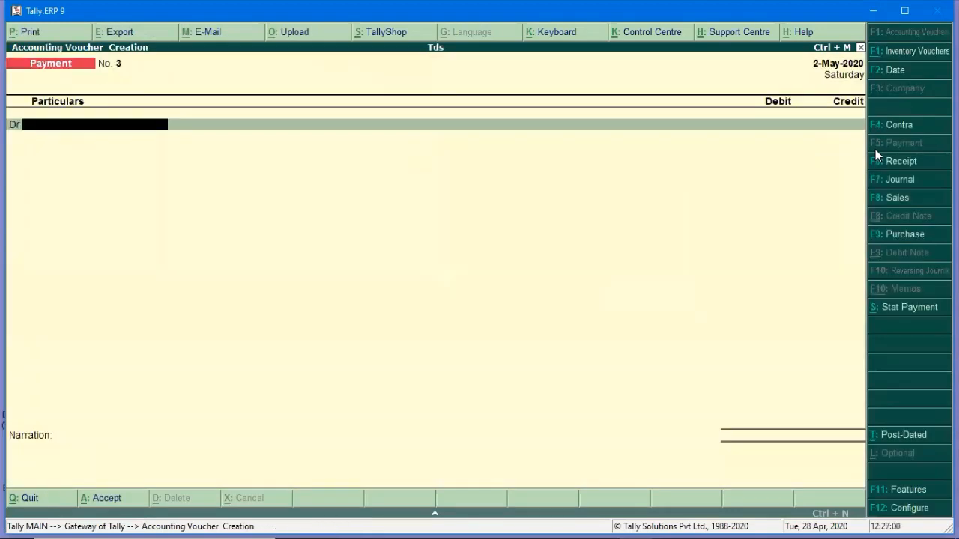
# Record a 1,260 TDS stat payment under 194C, Payments to Contractors, Resident, from BANK OF BARODA, and save.
pyautogui.hotkey('alt', 's')
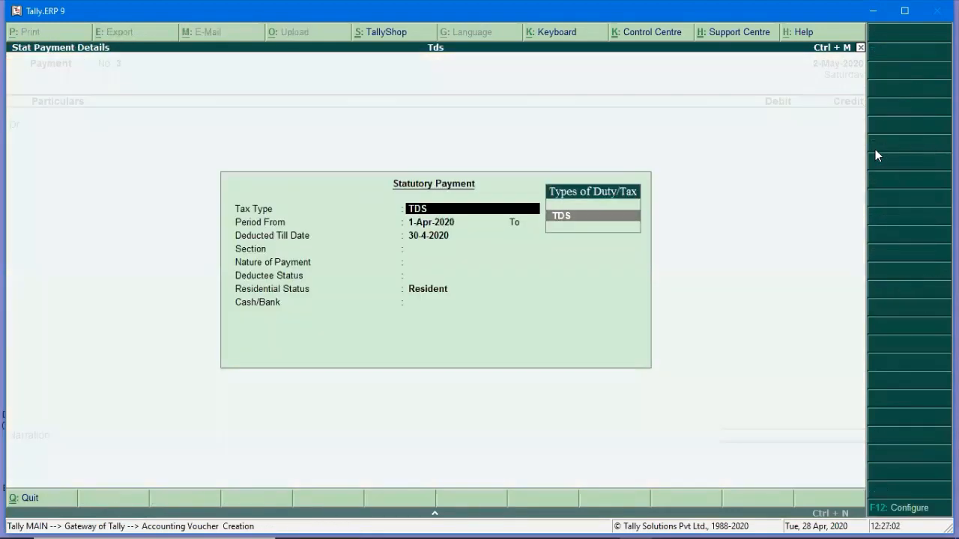
pyautogui.press('Return')
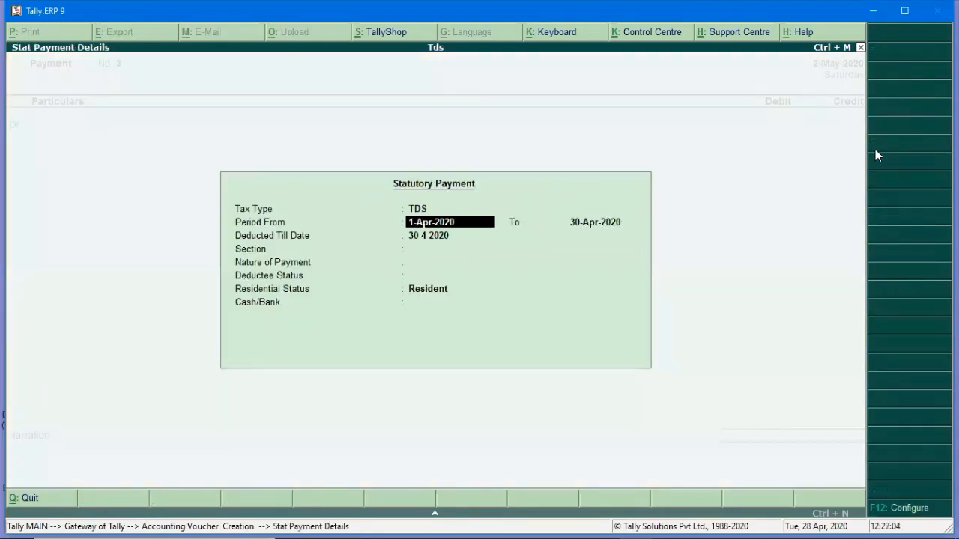
pyautogui.press('Return')
pyautogui.press('Return')
pyautogui.press('Return')
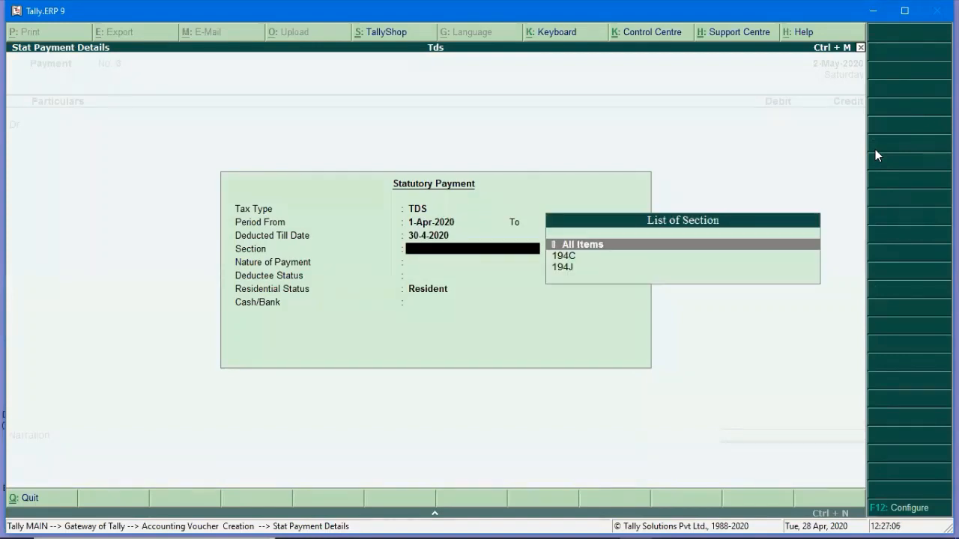
pyautogui.press('Down')
pyautogui.press('Return')
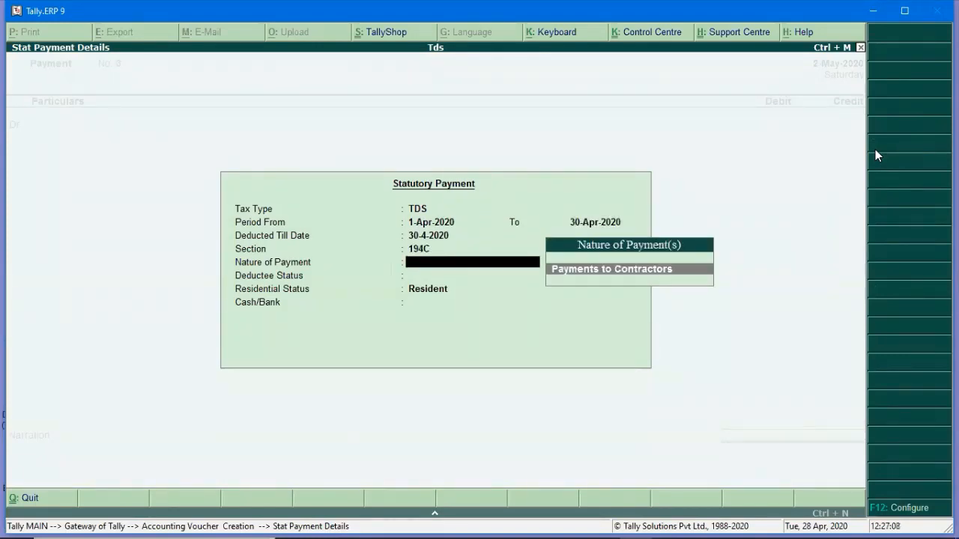
pyautogui.press('Return')
pyautogui.press('Return')
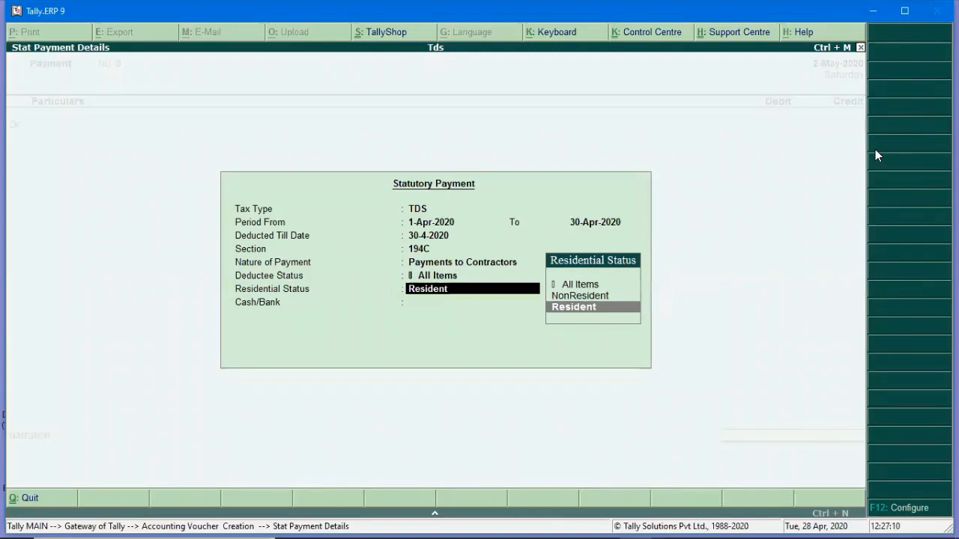
pyautogui.press('Return')
pyautogui.press('Return')
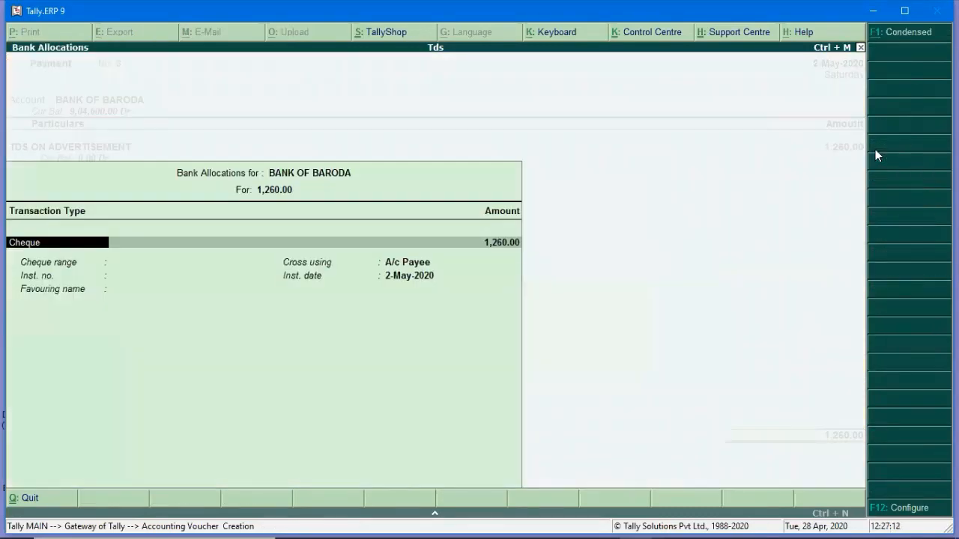
pyautogui.press('Return')
pyautogui.press('Return')
pyautogui.press('Return')
pyautogui.press('Return')
pyautogui.press('Return')
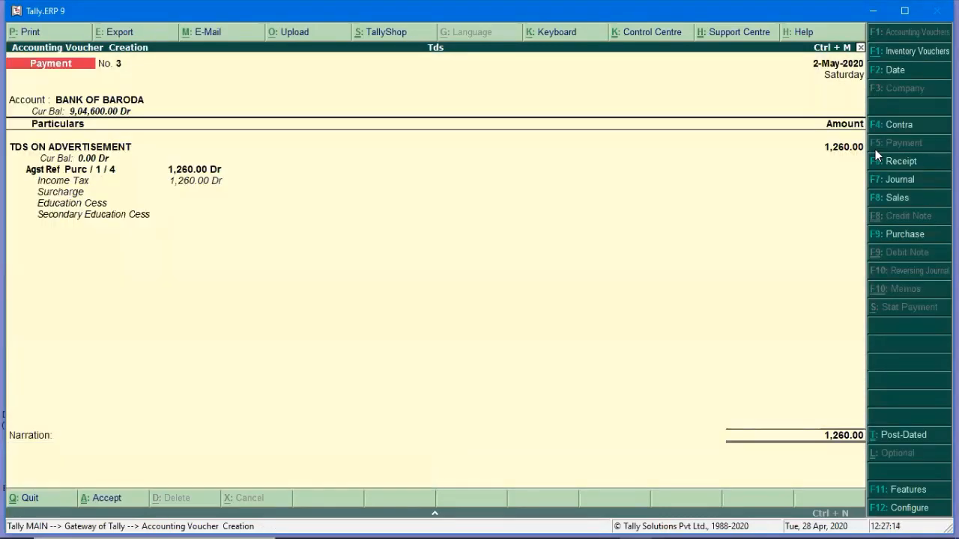
pyautogui.press('Return')
pyautogui.press('Return')
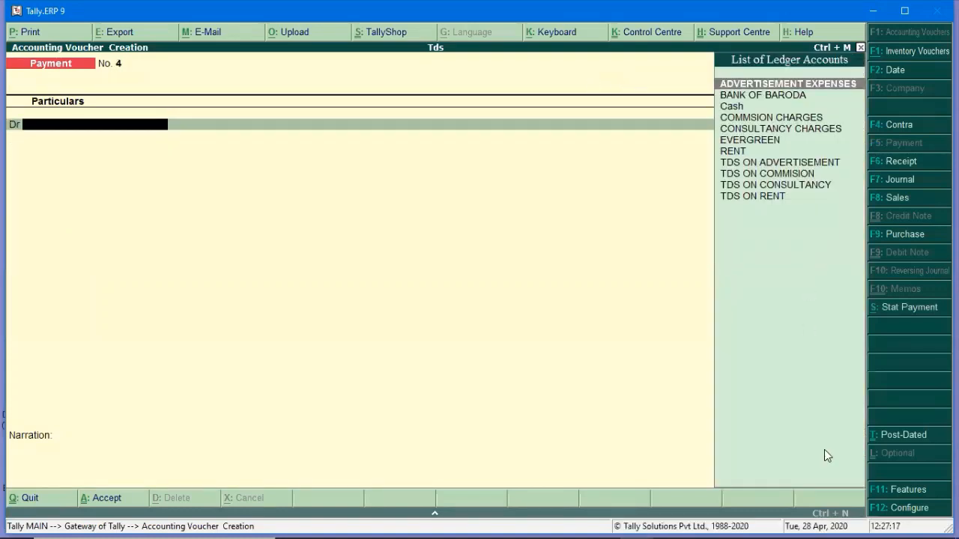
pyautogui.press('Escape')
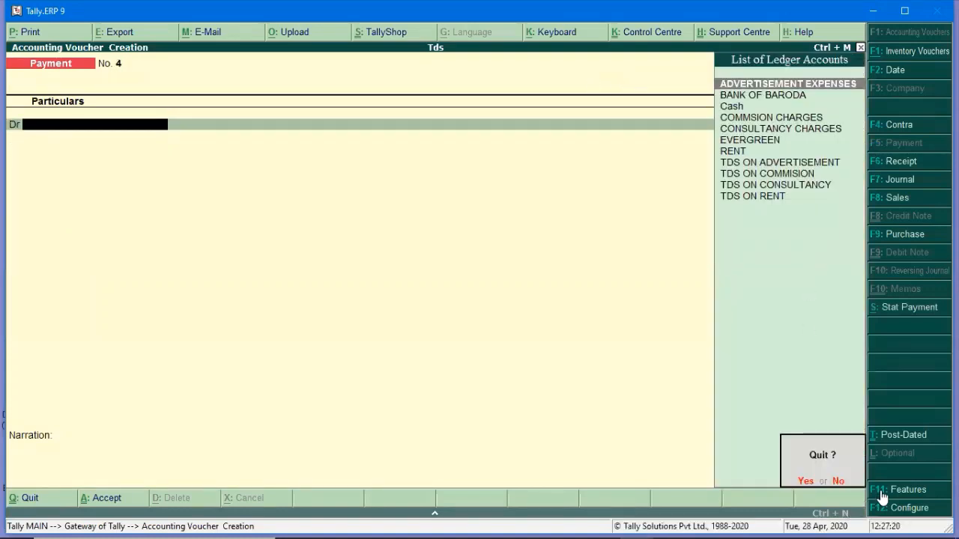
# Quit voucher entry and check Form 26Q showing 4,860 deducted and 4,860 balance payable.
pyautogui.press('Return')
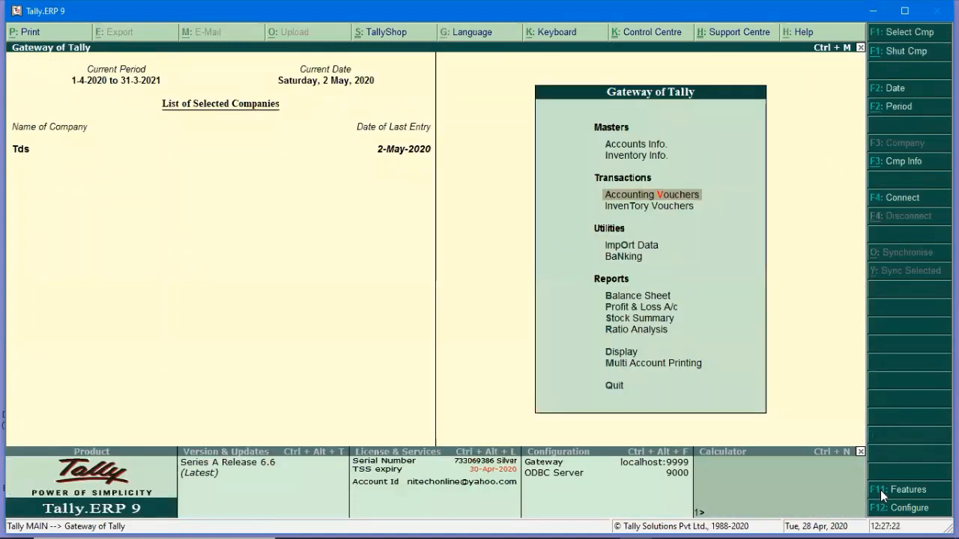
pyautogui.press('d')
pyautogui.press('Down')
pyautogui.press('Down')
pyautogui.press('Down')
pyautogui.press('Down')
pyautogui.press('Down')
pyautogui.press('Down')
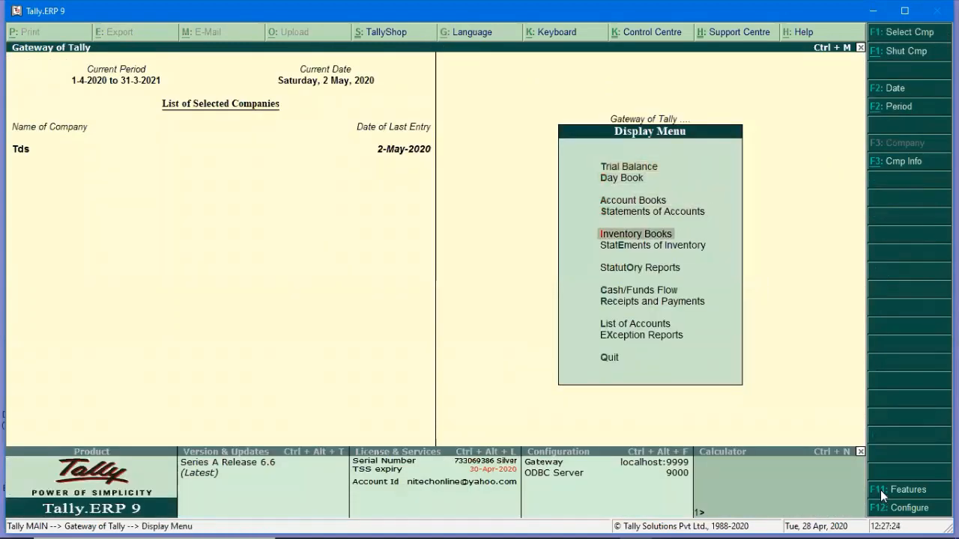
pyautogui.press('Return')
pyautogui.press('Return')
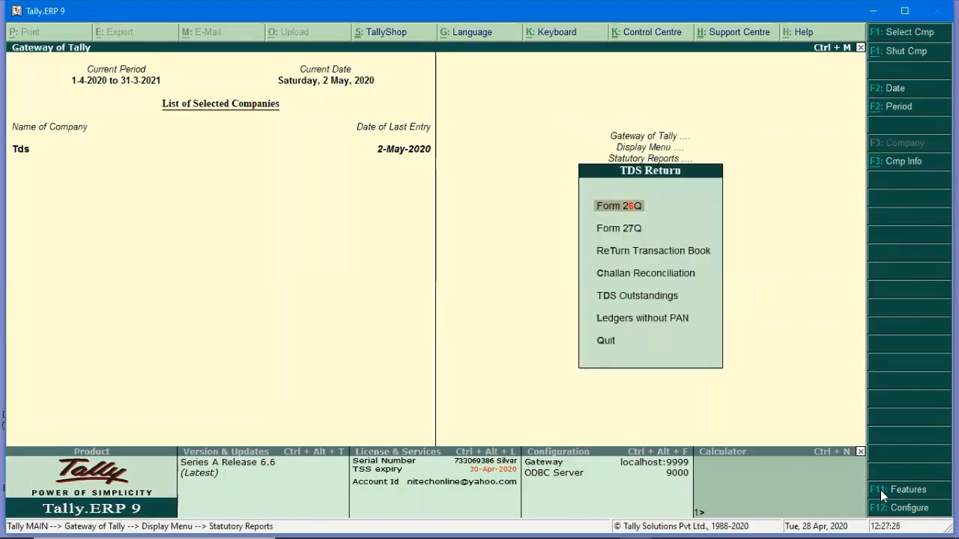
pyautogui.press('Return')
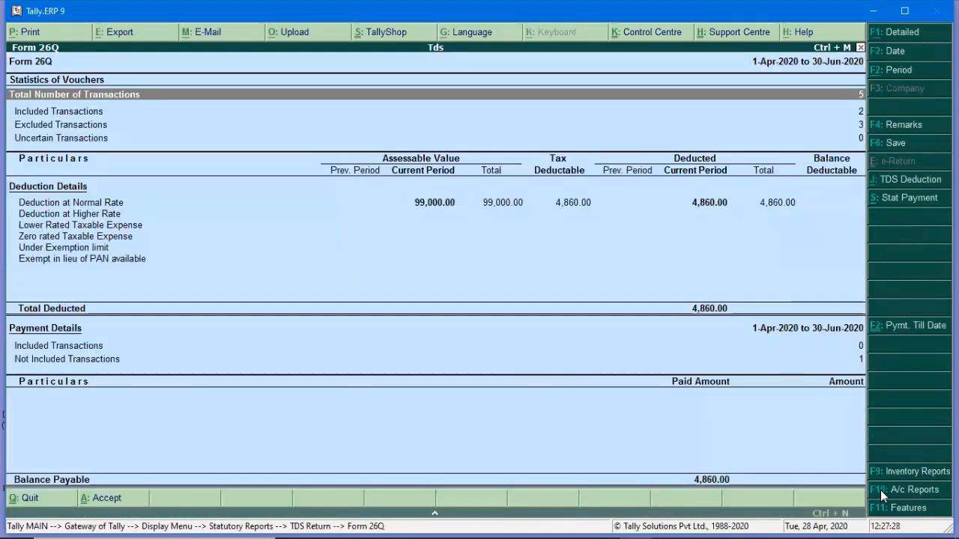
pyautogui.press('Escape')
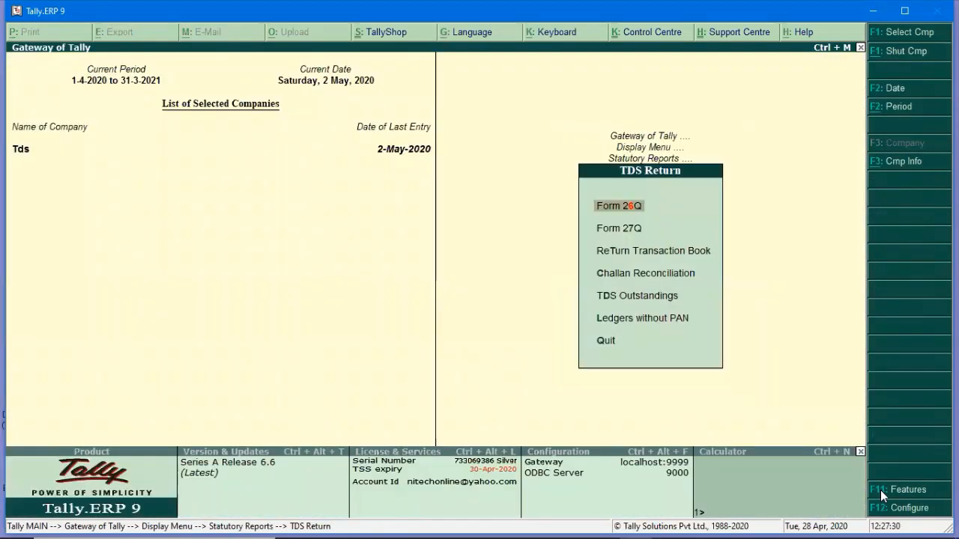
pyautogui.press('Return')
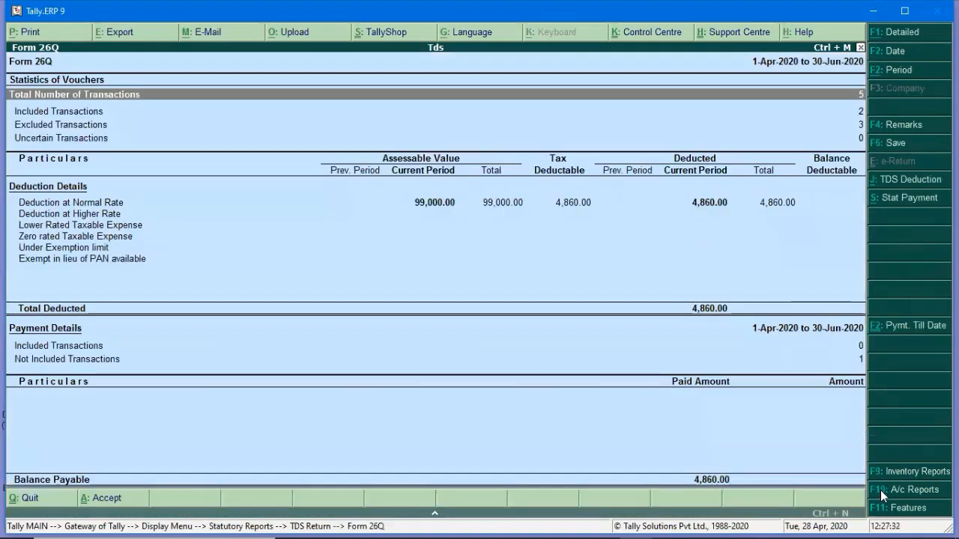
pyautogui.press('Escape')
pyautogui.press('Down')
pyautogui.press('Down')
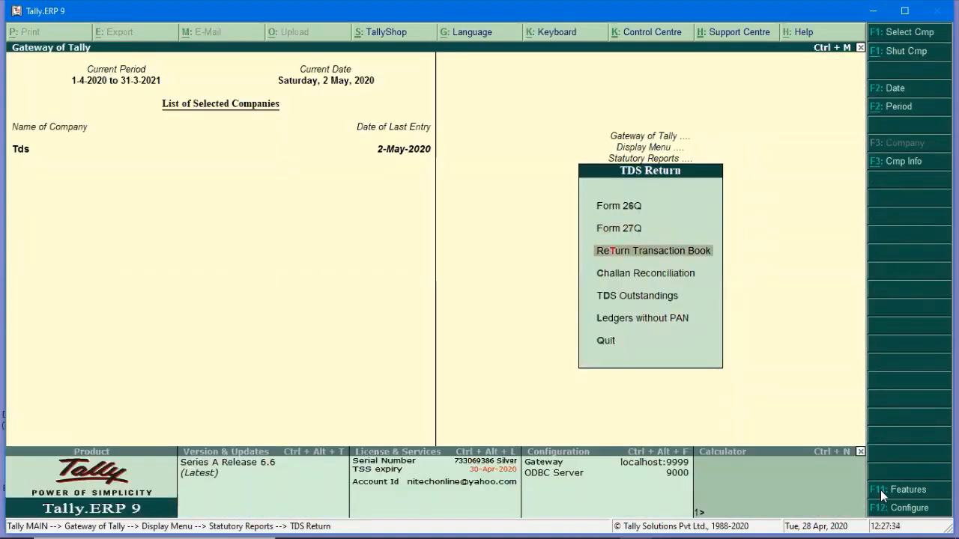
# Confirm TDS Outstandings shows only 3,600 for professional fees, then open Ledgers without PAN.
pyautogui.press('Down')
pyautogui.press('Down')
pyautogui.press('Down')
pyautogui.press('Up')
pyautogui.press('Return')
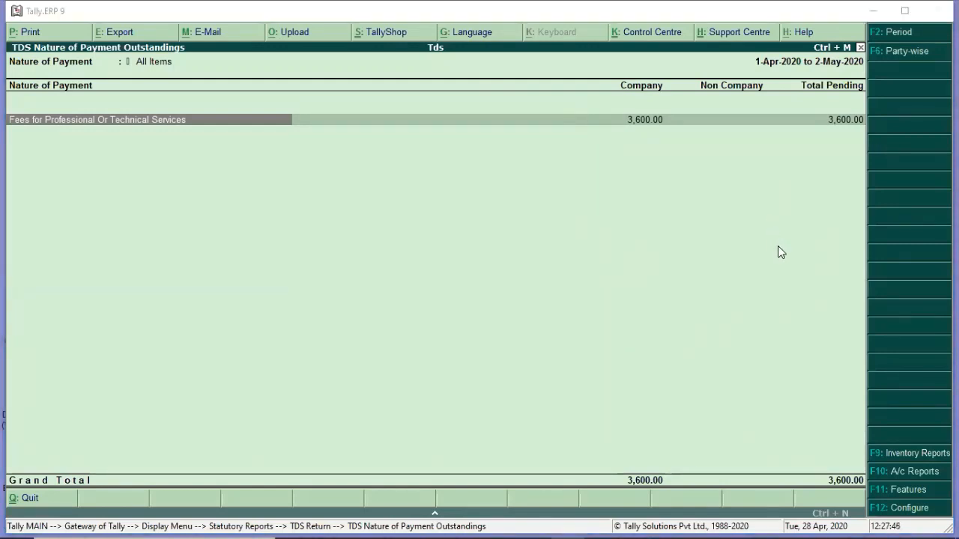
pyautogui.click(512, 308)
pyautogui.press('Escape')
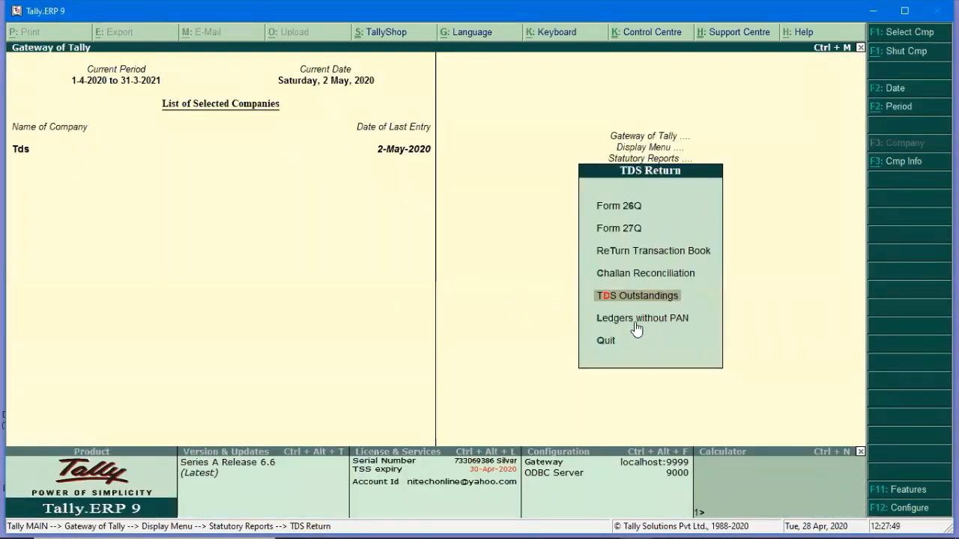
pyautogui.press('Down')
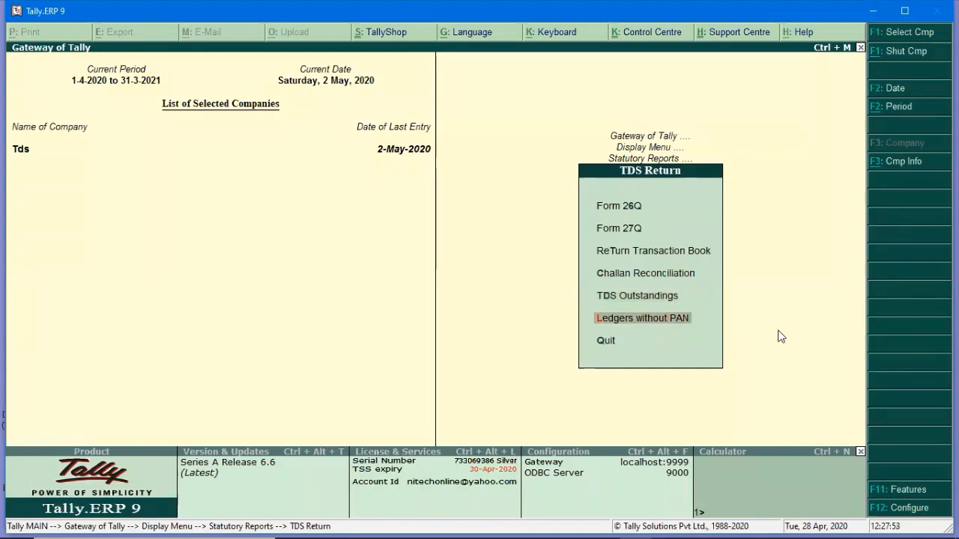
pyautogui.press('Return')
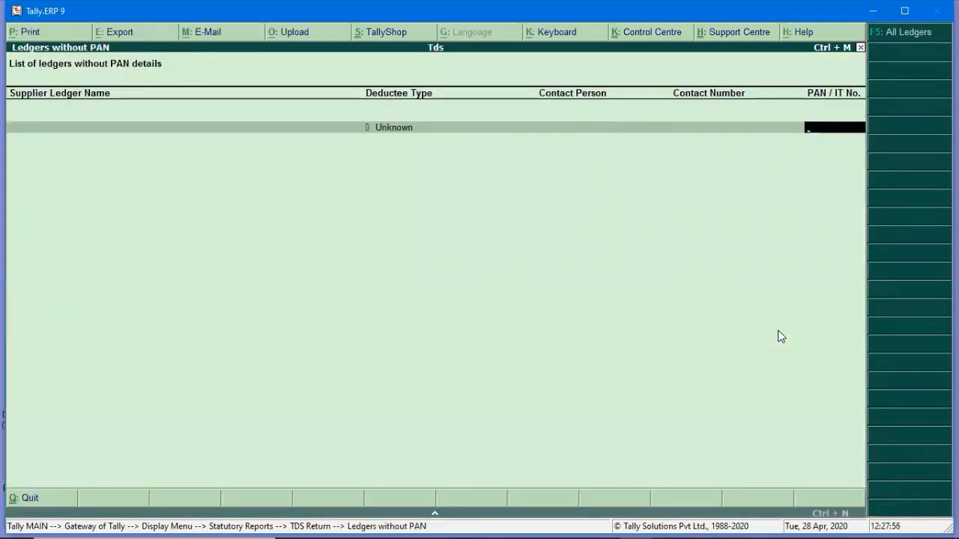